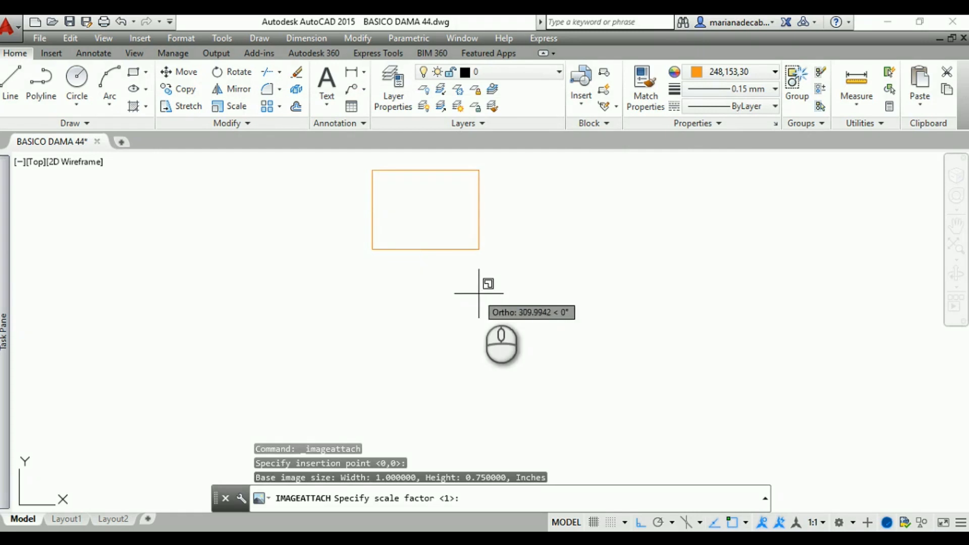
Place the attached photo of the two paper bodice patterns at a freehand scale factor of about 310
scroll(493, 237, "up", 6)
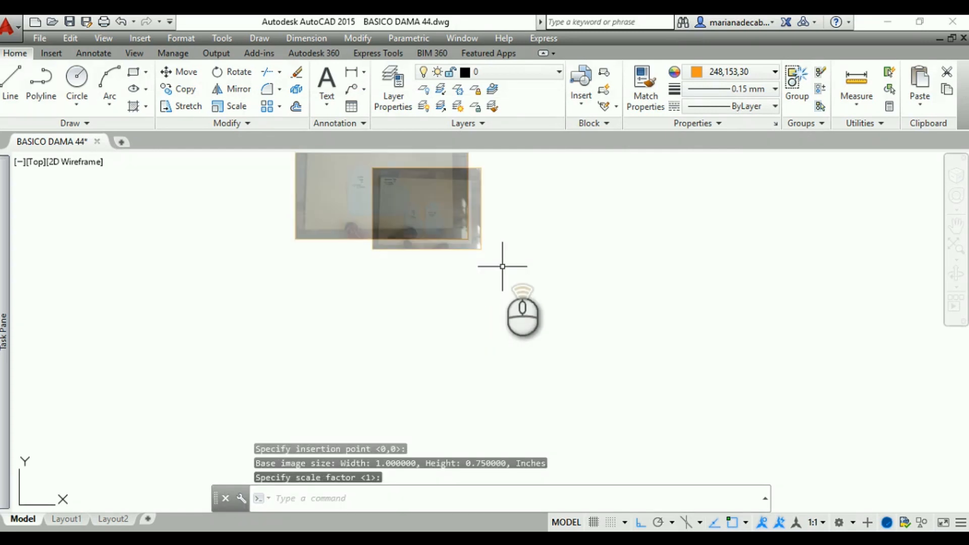
middle_click_drag(492, 230, 754, 479)
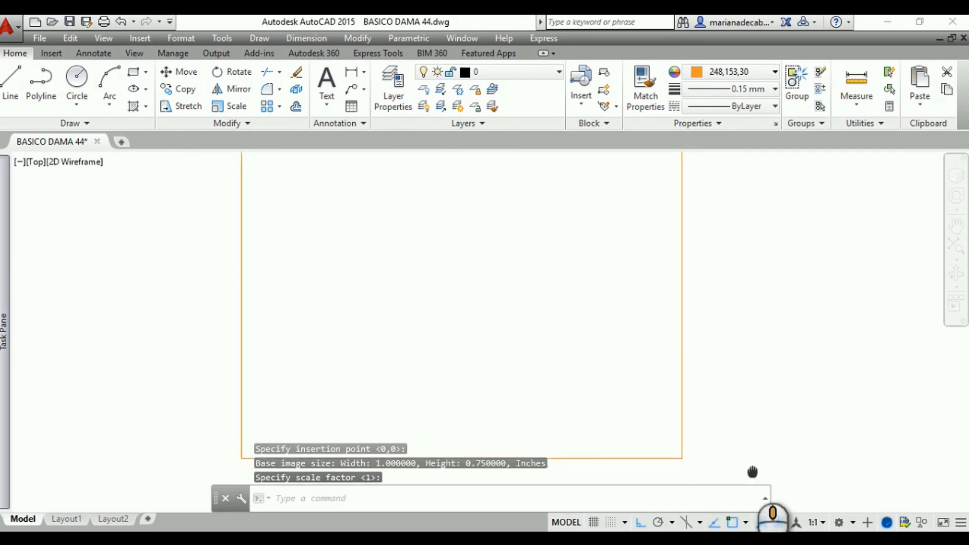
scroll(703, 439, "down", 5)
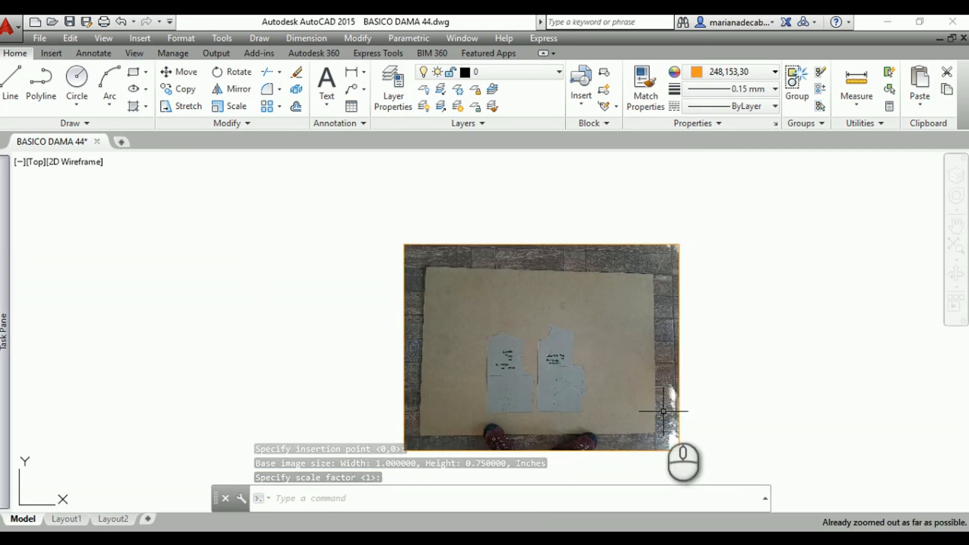
scroll(746, 385, "up", 5)
middle_click_drag(747, 386, 755, 350)
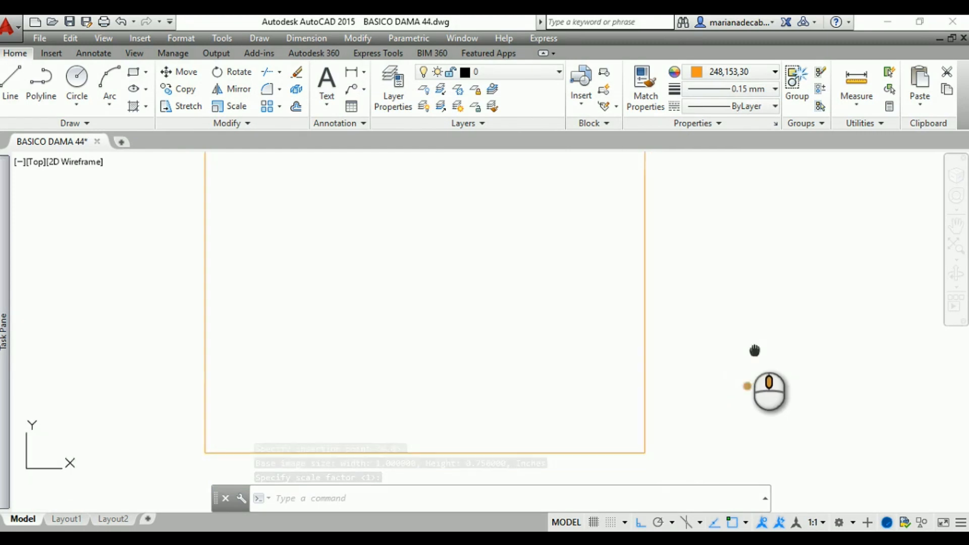
scroll(552, 362, "up", 4)
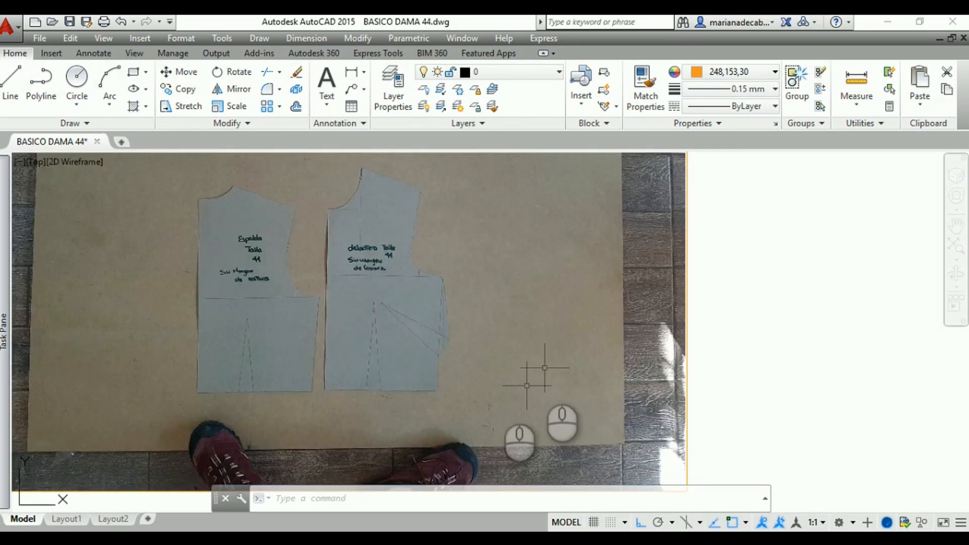
middle_click_drag(461, 384, 535, 378)
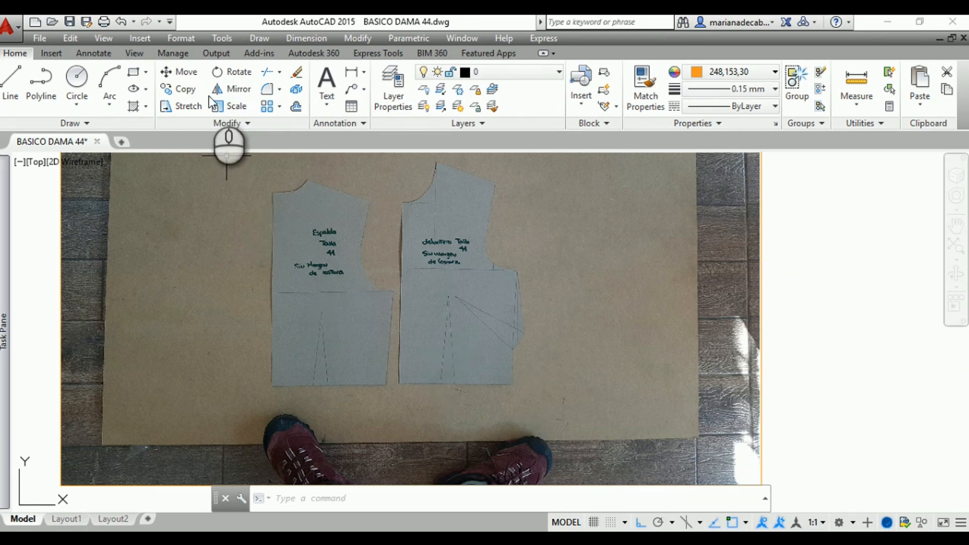
Scale the photo by reference from the board's lower-left corner, using the board's bottom edge as the reference length and 125 as the new length
left_click(232, 114)
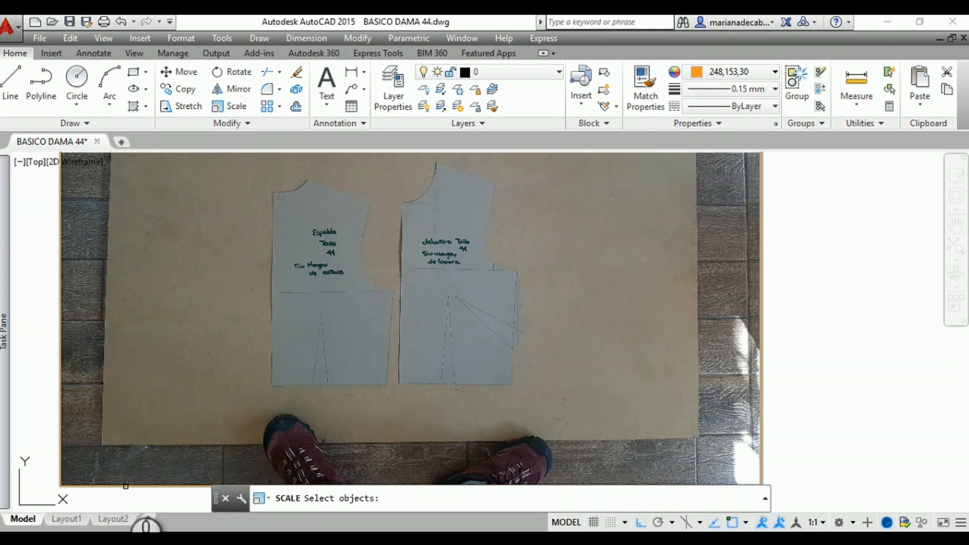
left_click(127, 484)
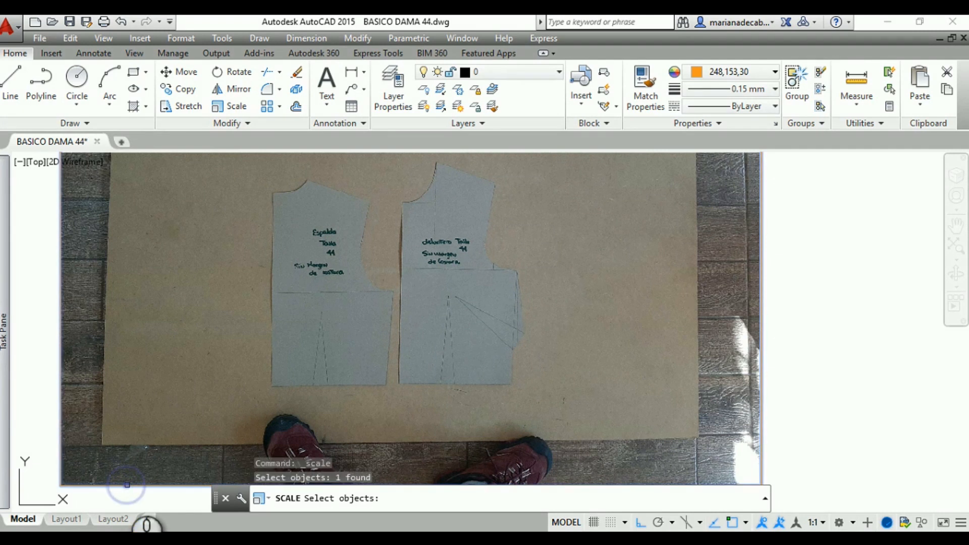
key("Return")
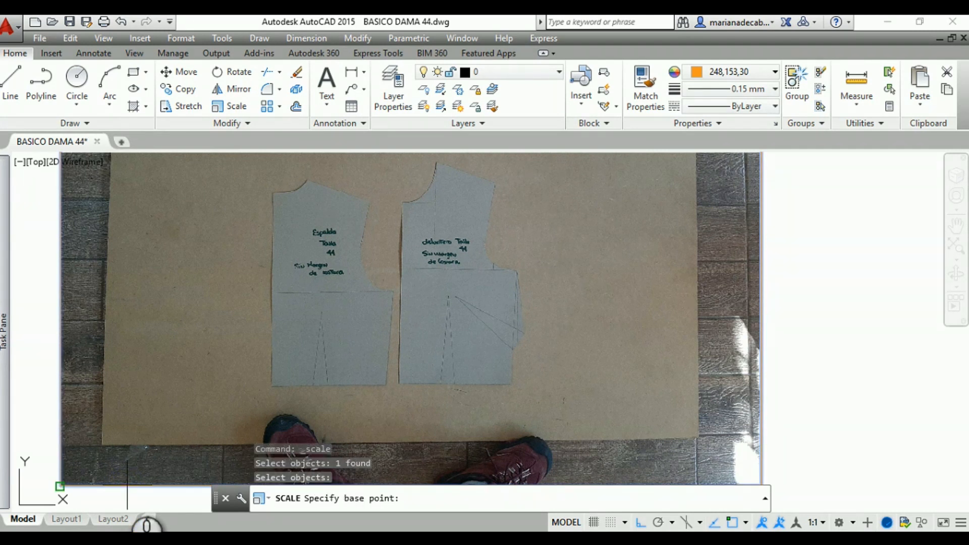
left_click(102, 445)
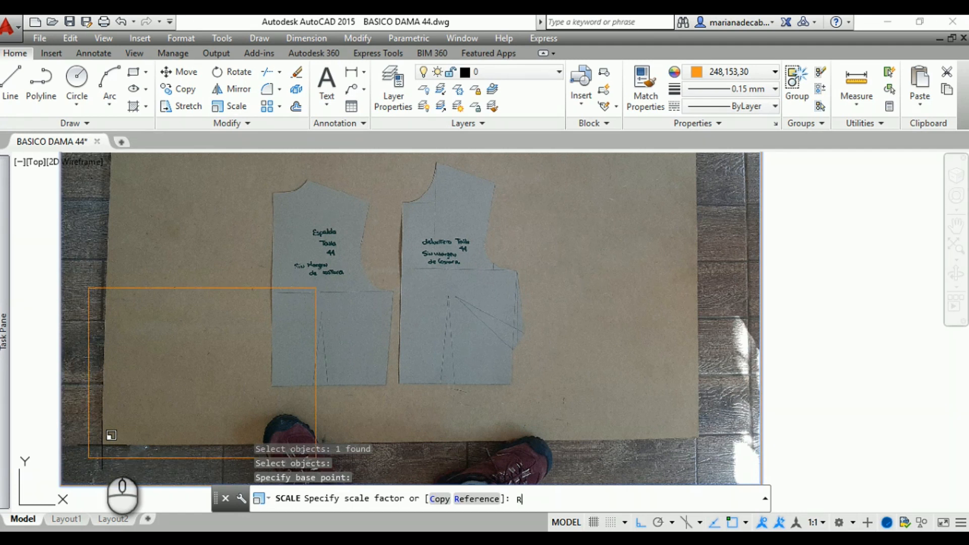
key("Return")
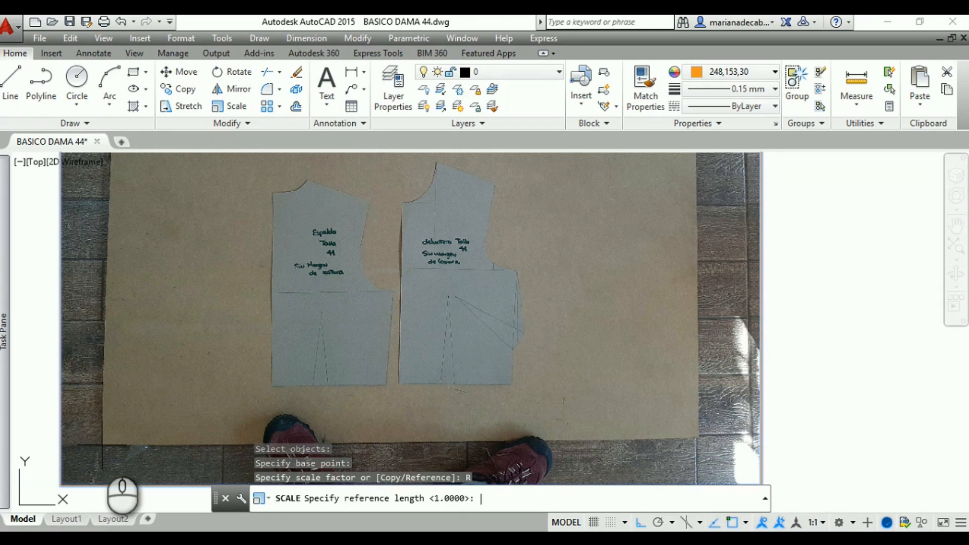
left_click(102, 445)
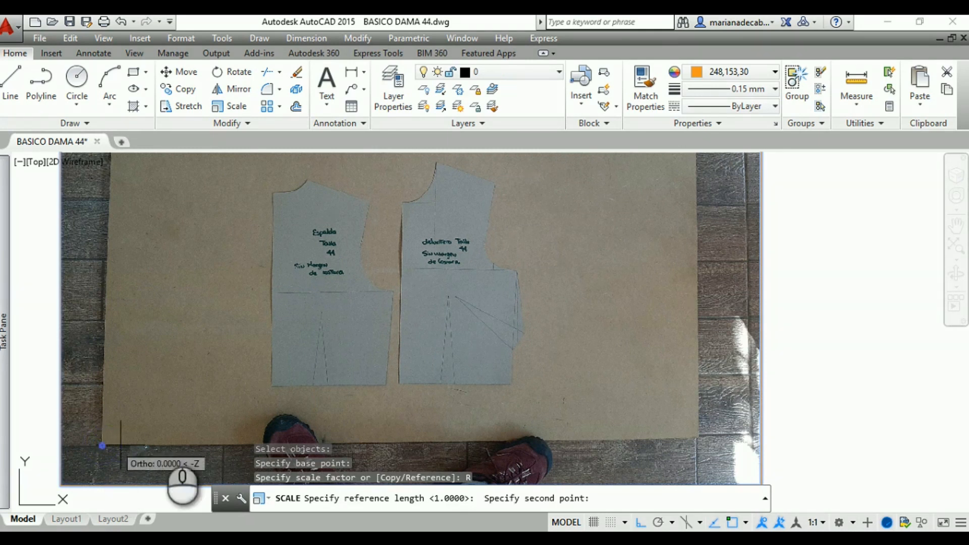
left_click(699, 435)
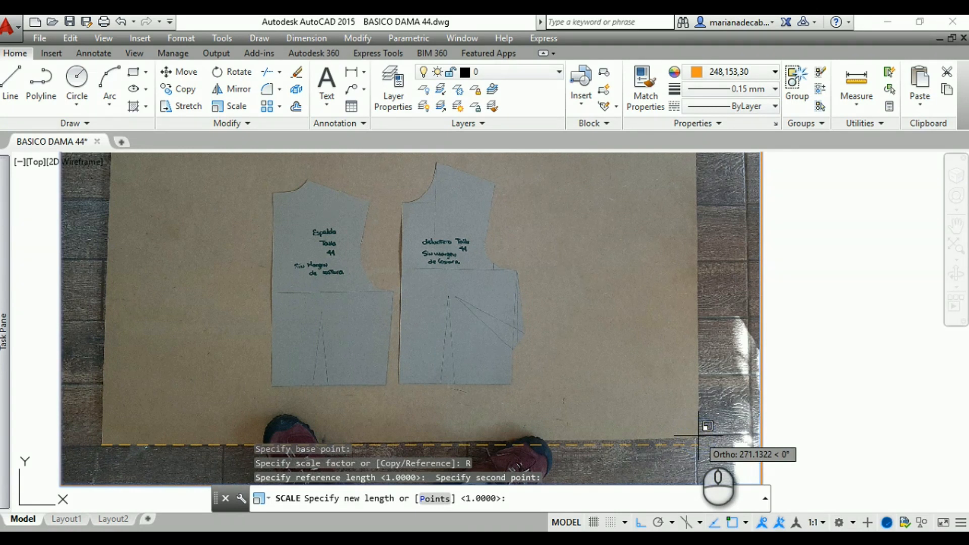
type("125")
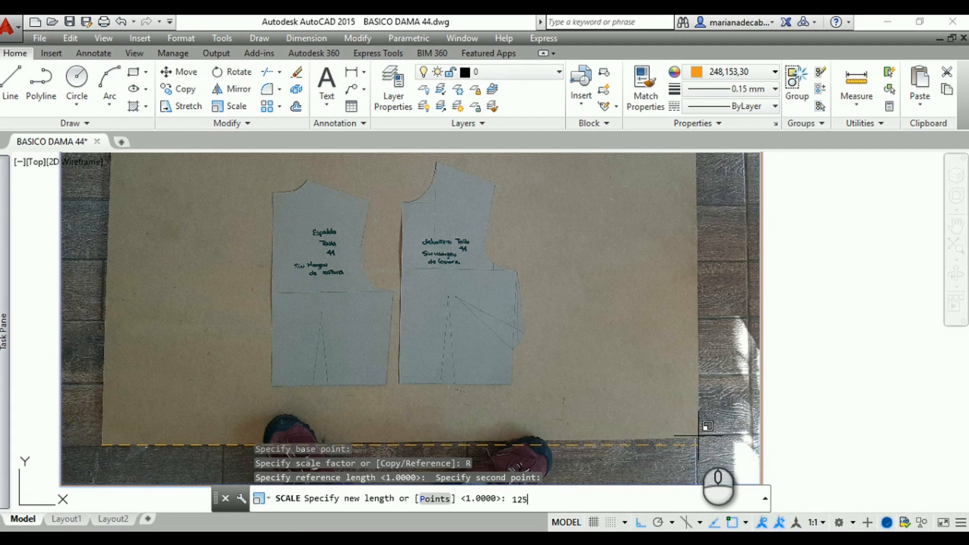
key("Return")
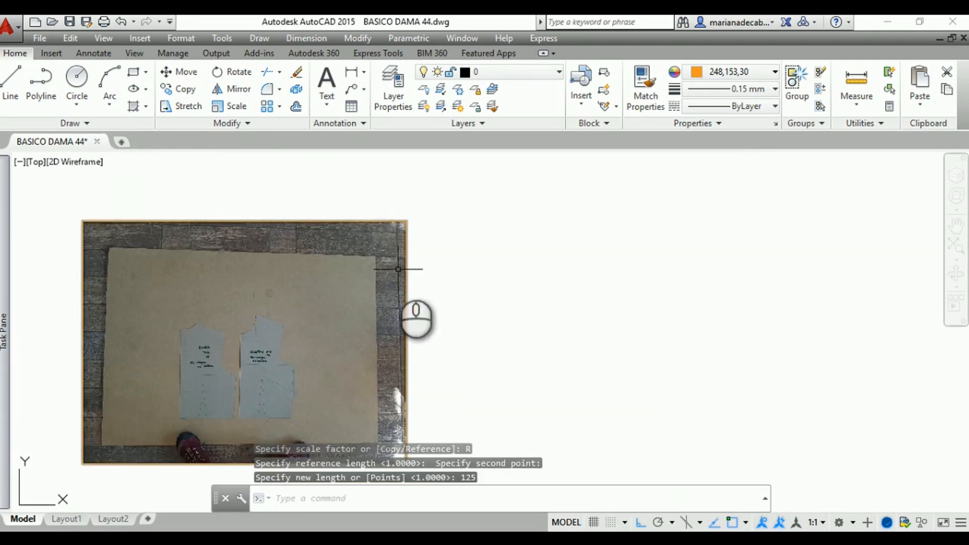
Measure the board's width along its bottom edge to check the photo's scale
mouse_move(430, 281)
middle_mouse_down()
mouse_move(625, 264)
mouse_move(612, 251)
middle_mouse_up()
scroll(581, 282, "up", 3)
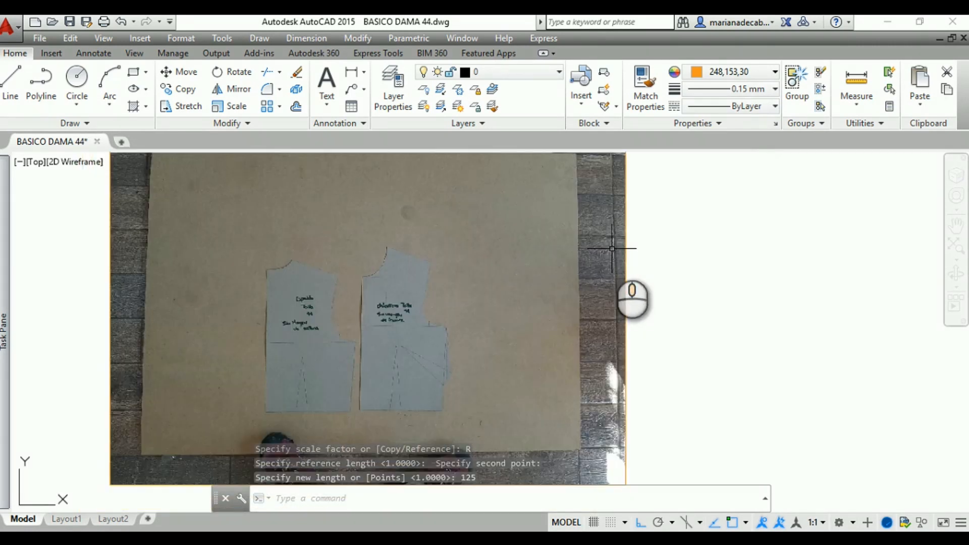
left_click(858, 90)
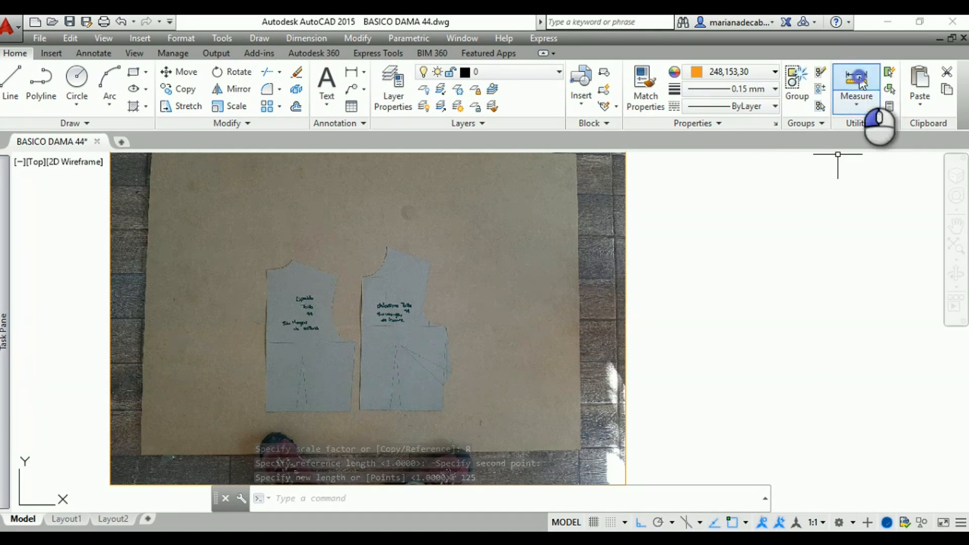
middle_click_drag(777, 238, 818, 199)
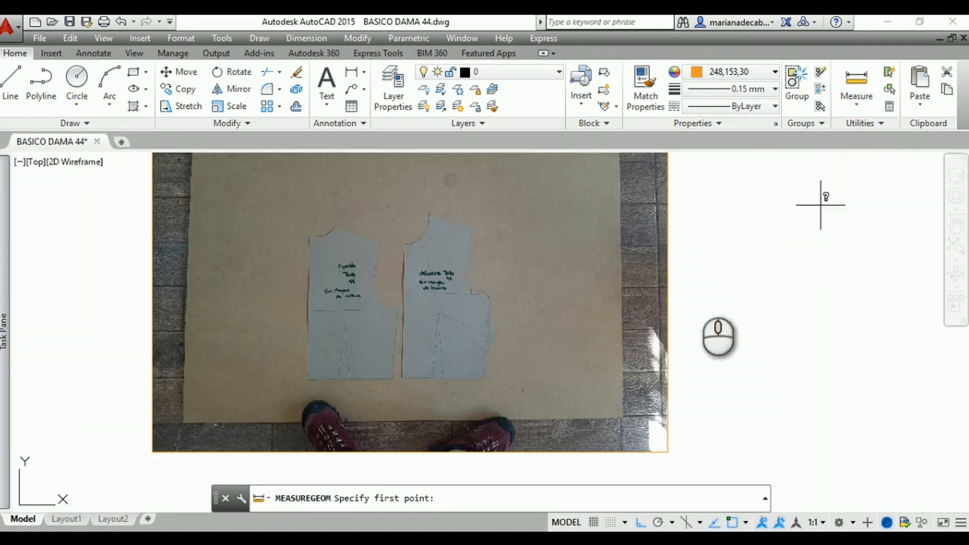
left_click(183, 423)
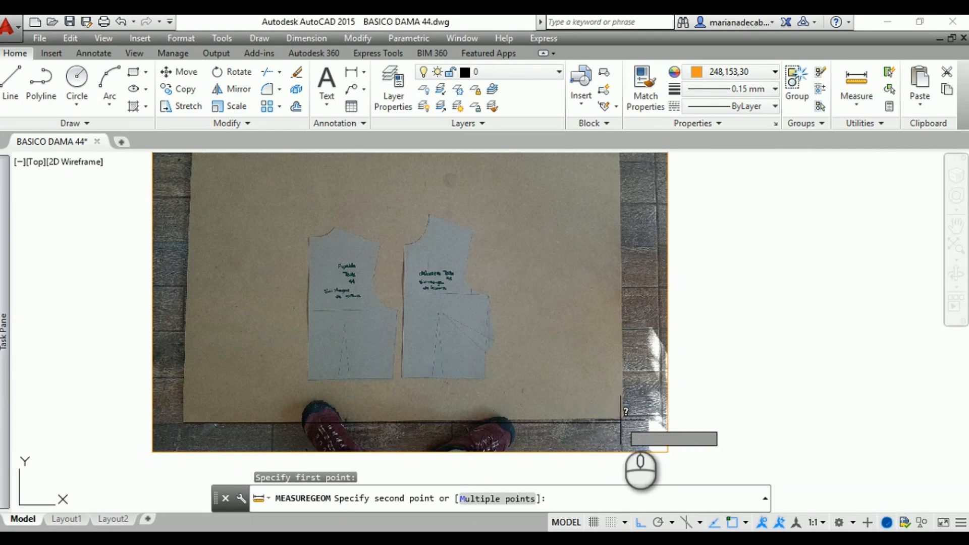
left_click(624, 421)
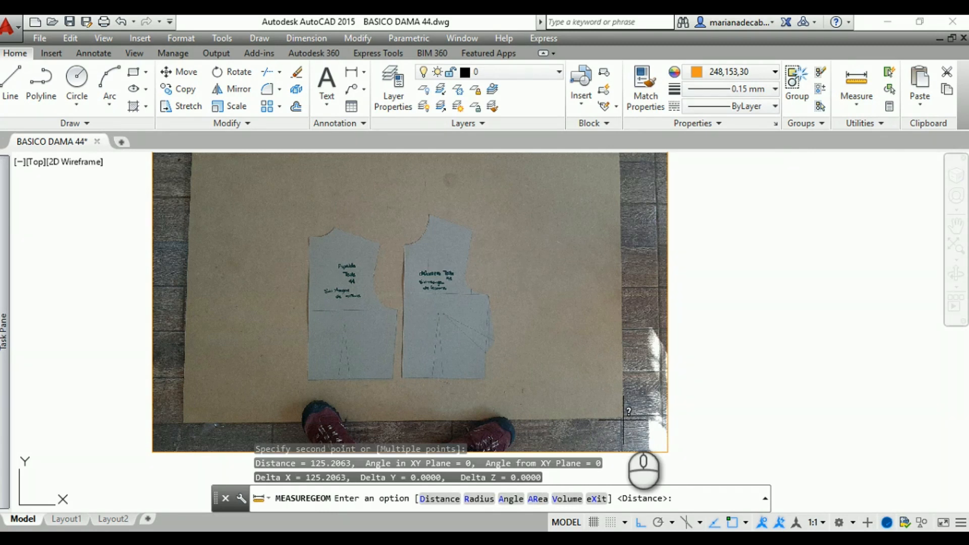
key("Return")
Measure the board's height along its right edge from the bottom corner to the top corner
middle_click_drag(646, 374, 638, 415)
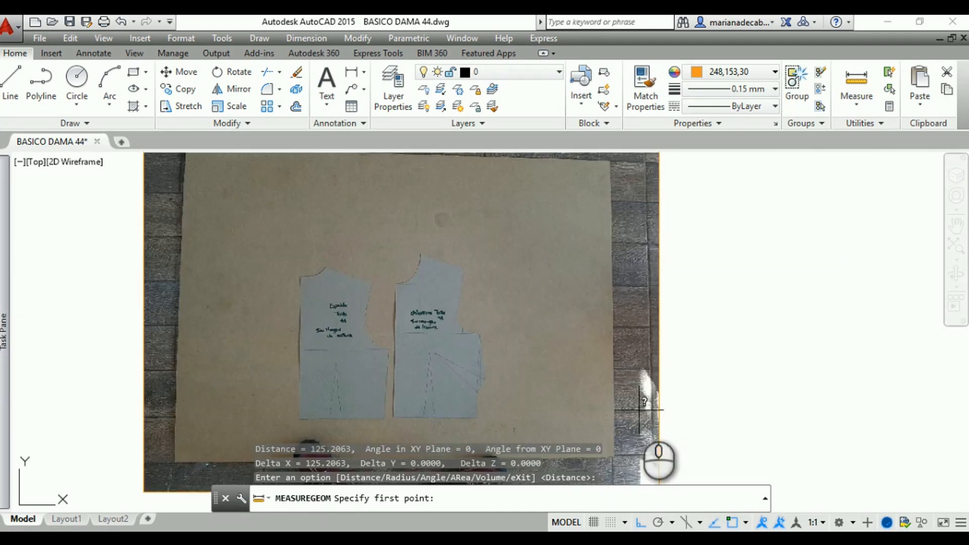
left_click(864, 80)
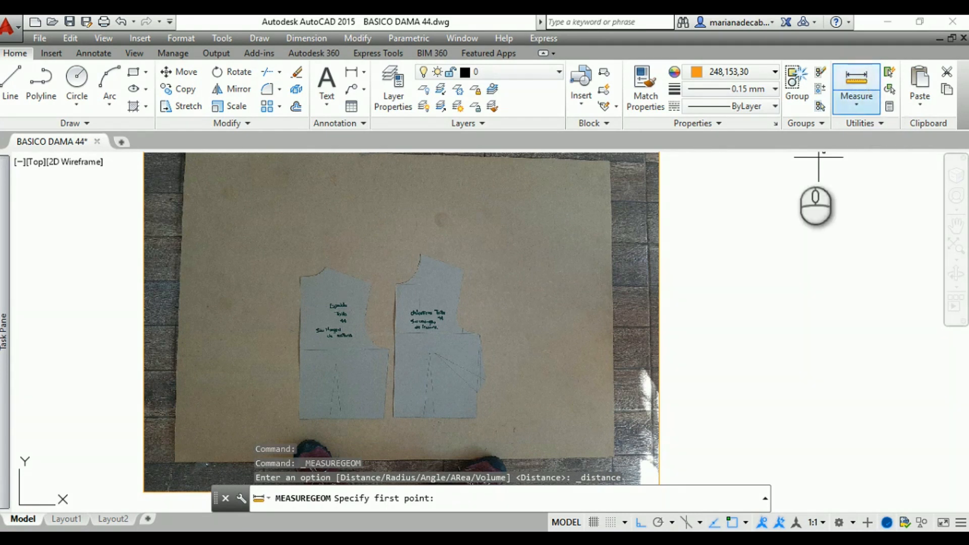
left_click(614, 457)
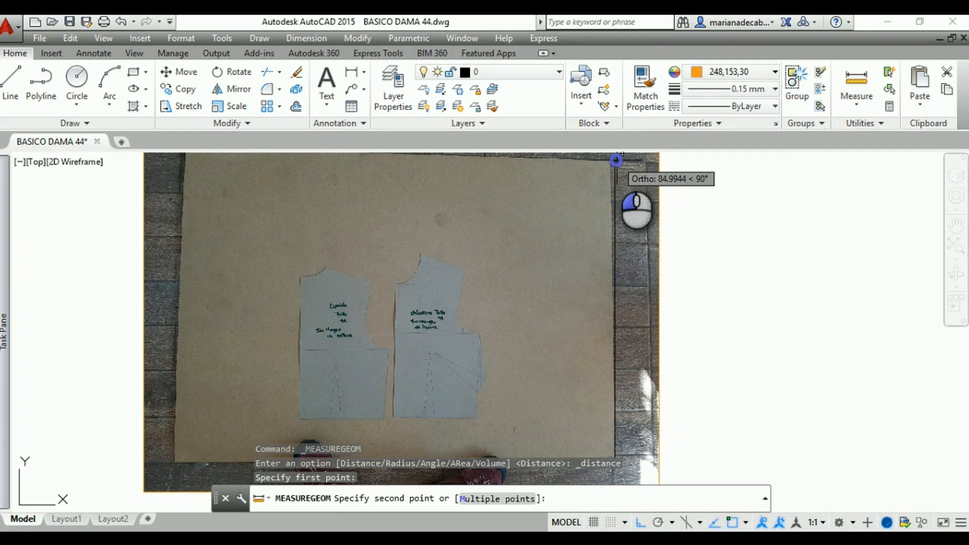
left_click(616, 160)
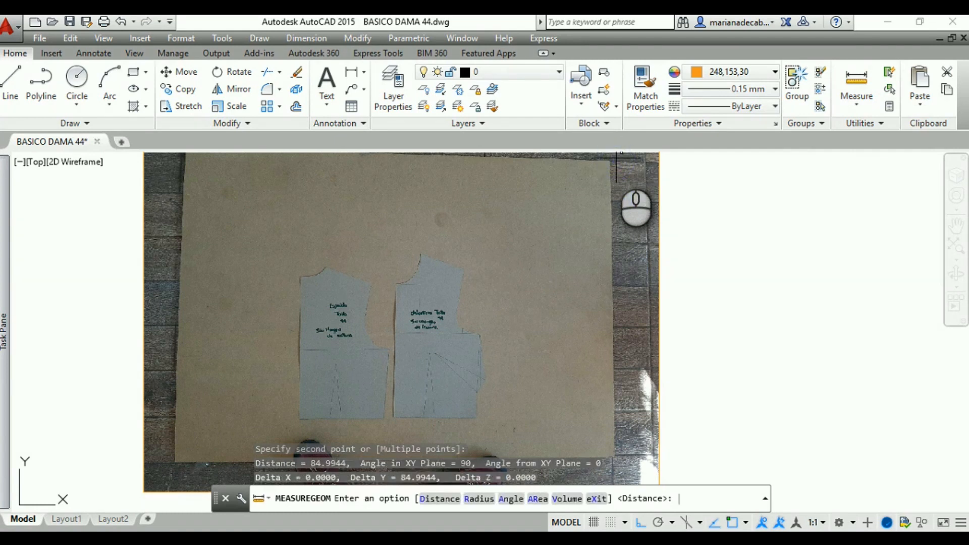
key("Return")
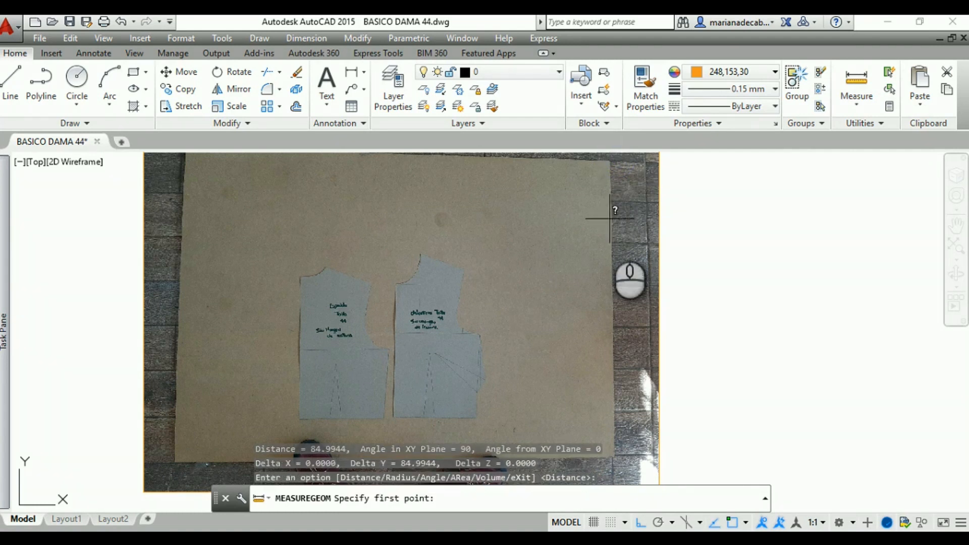
key("Escape")
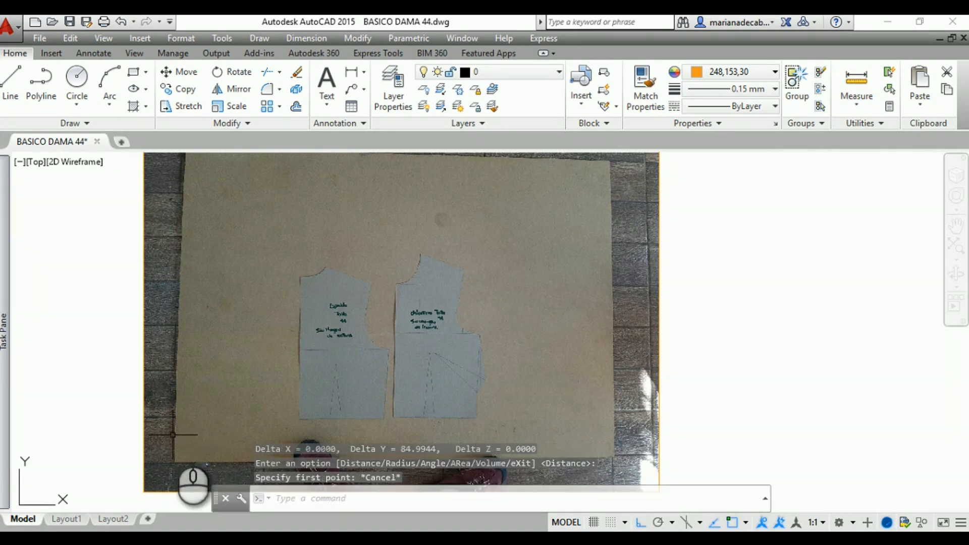
Trace the back pattern (Espalda) with straight lines, about 40.6 down its left edge from the neckline and about 24 across its hem
scroll(273, 336, "up", 4)
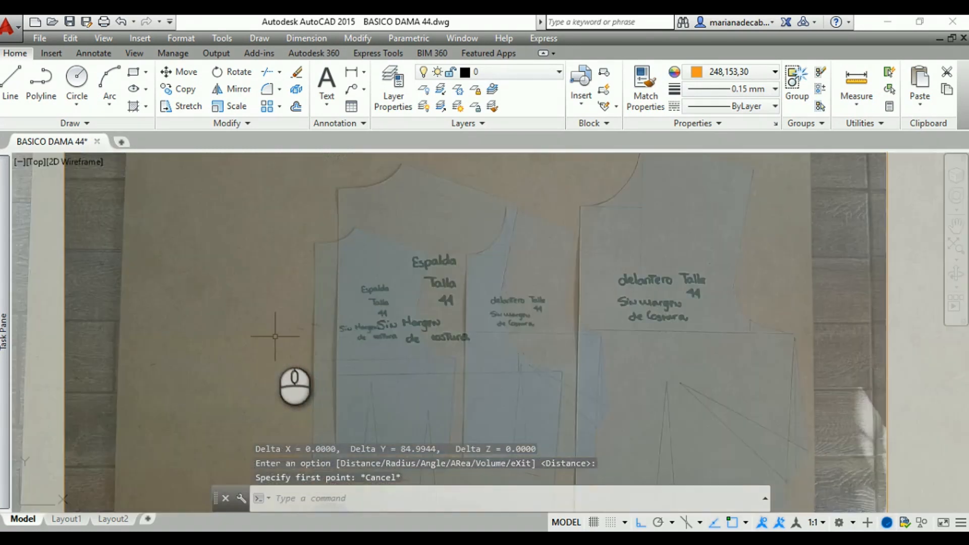
middle_click_drag(276, 338, 217, 295)
scroll(228, 296, "down", 2)
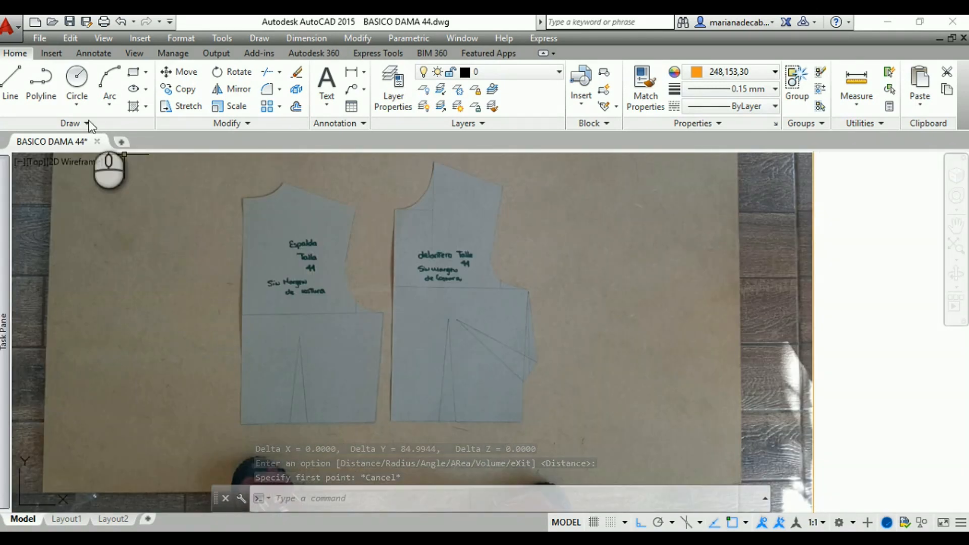
left_click(13, 79)
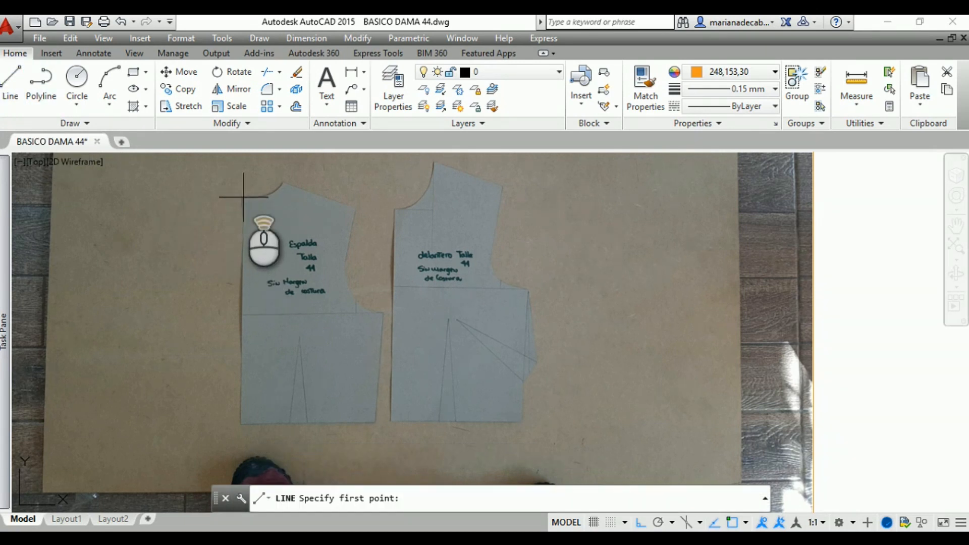
scroll(243, 197, "up", 2)
scroll(243, 197, "up", 1)
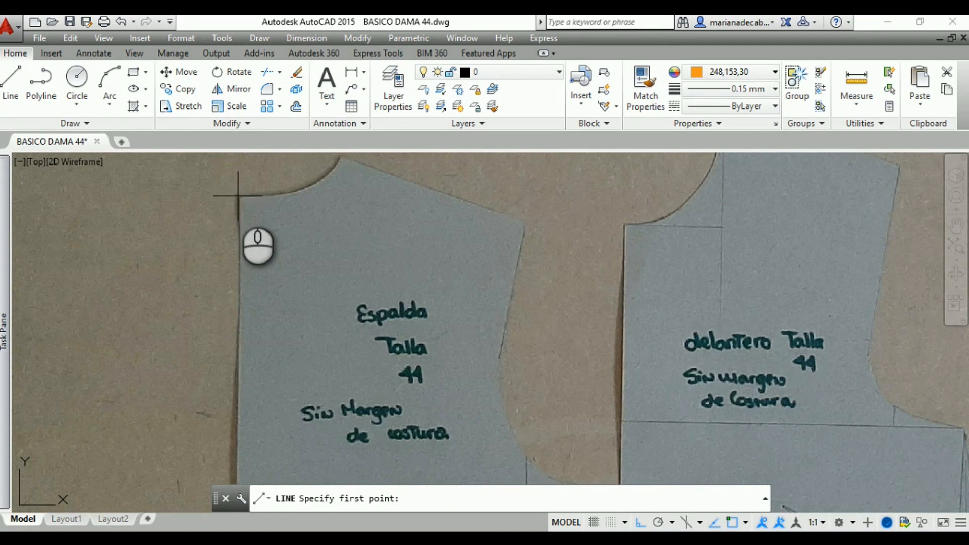
left_click(238, 196)
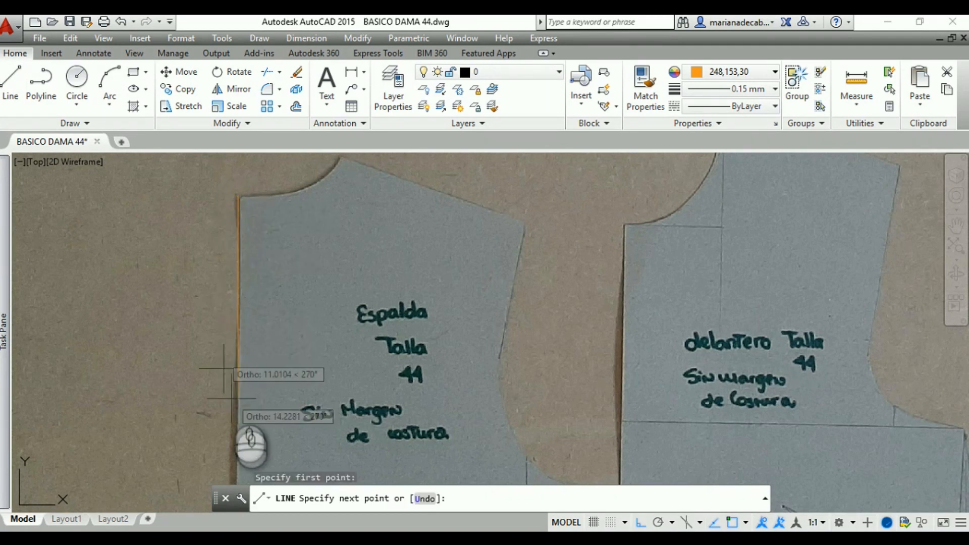
middle_click_drag(232, 406, 277, 207)
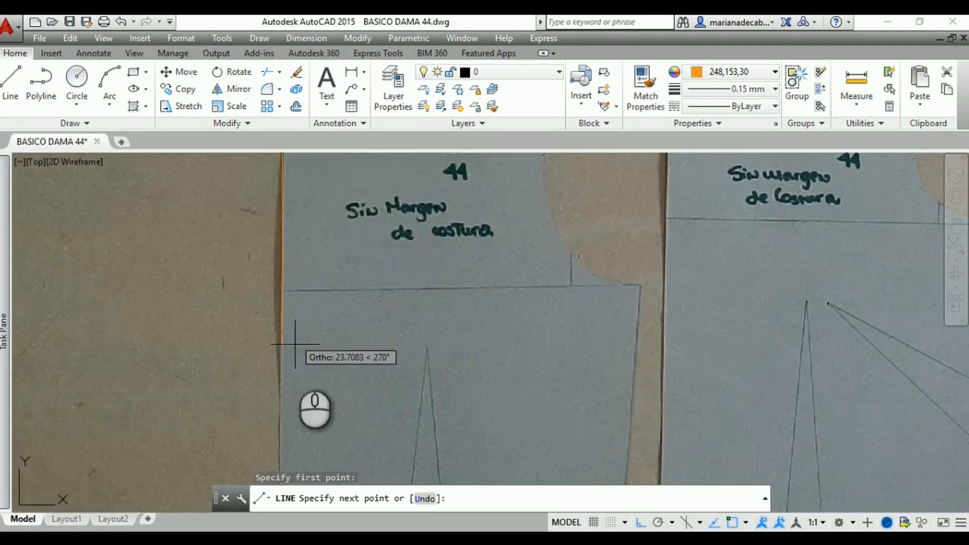
middle_click_drag(292, 417, 331, 202)
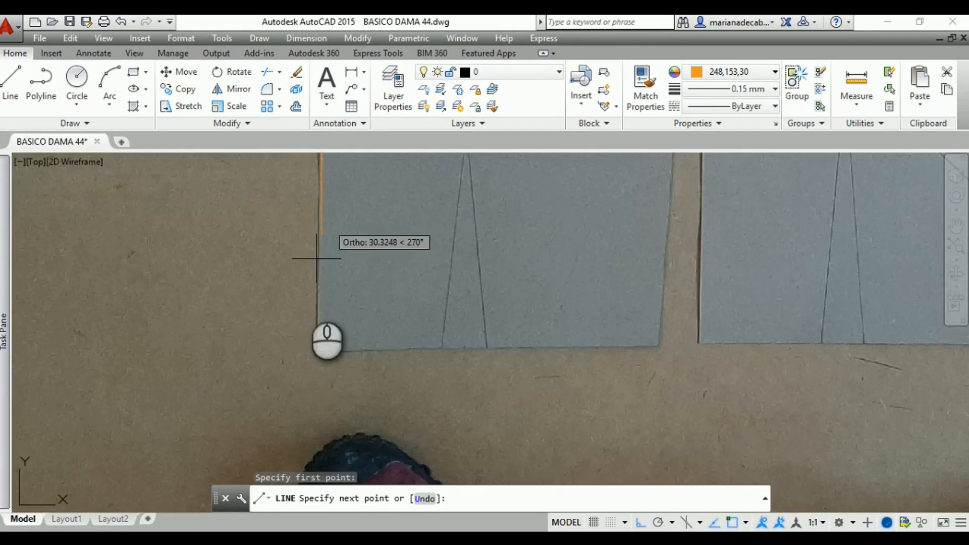
left_click(319, 352)
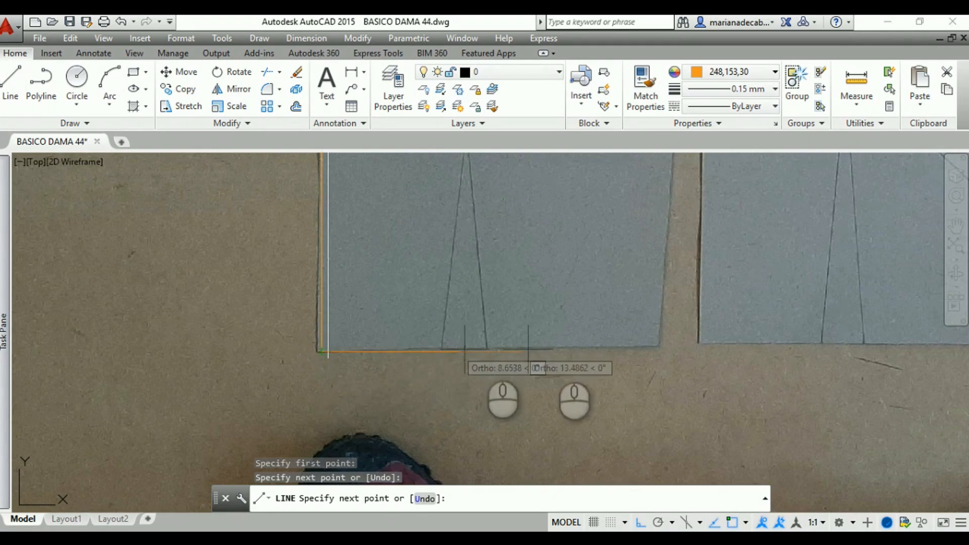
left_click(661, 351)
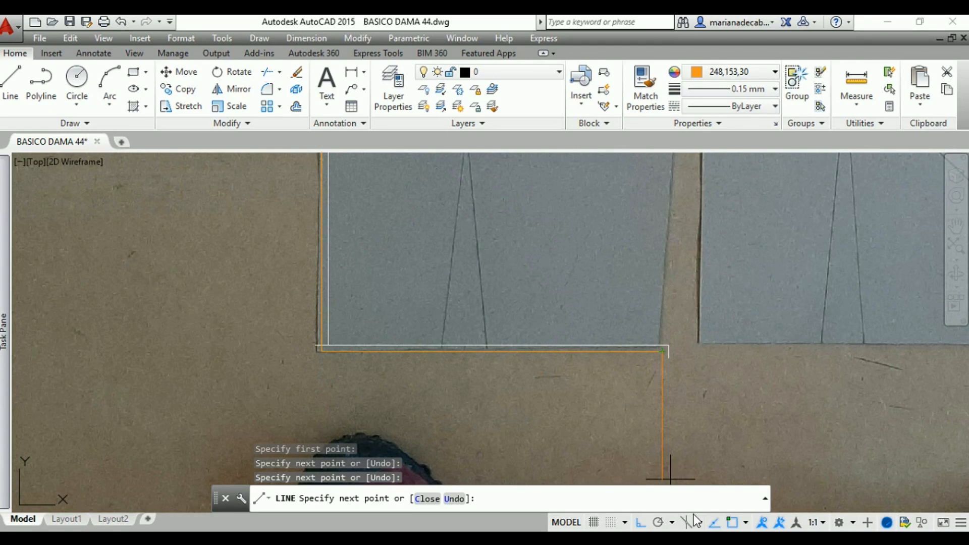
Turn off Ortho and trace the back pattern's slanted side seam from the hem corner up to the underarm point
left_click(639, 523)
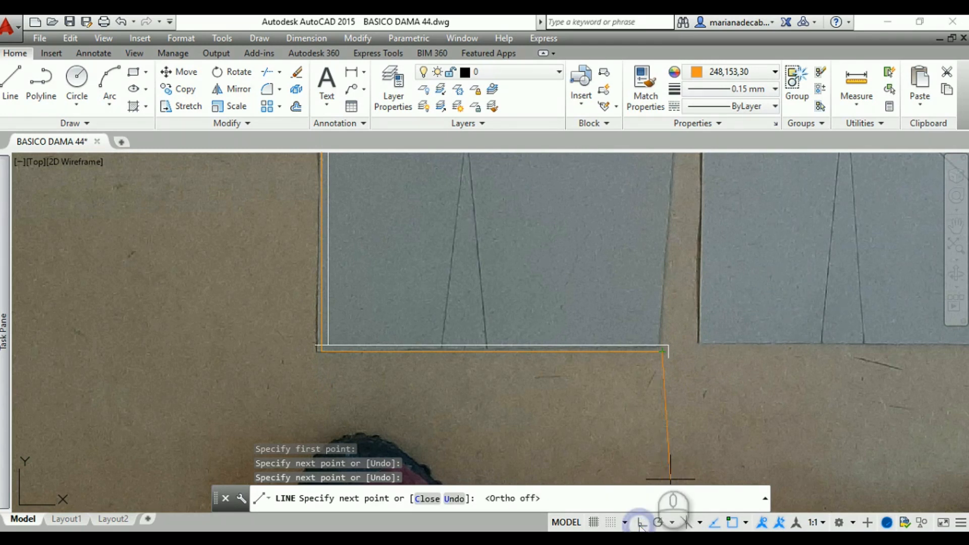
middle_click_drag(683, 243, 635, 393)
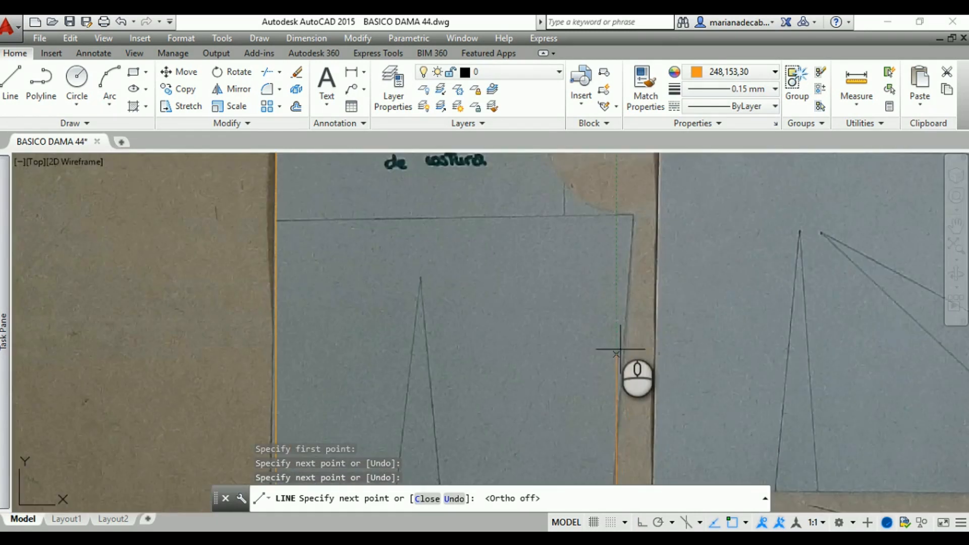
left_click(634, 213)
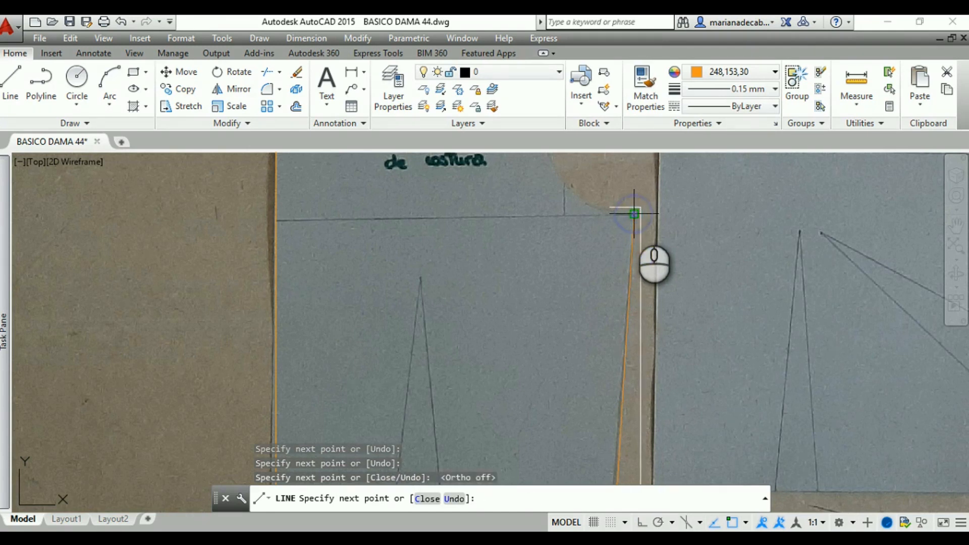
key("Return")
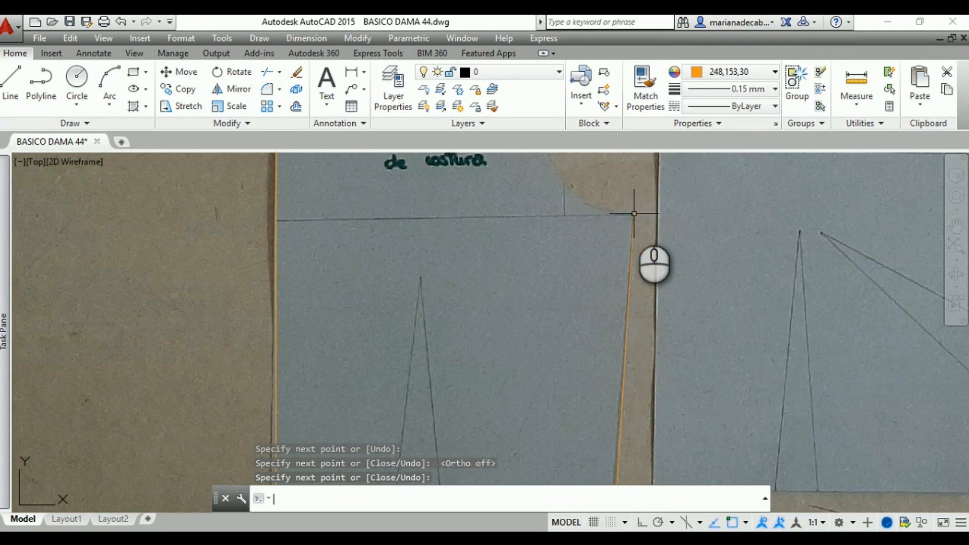
Trace the lower armhole curve of the back pattern with a three-point arc starting at the underarm end of the side seam
mouse_move(635, 214)
middle_mouse_down()
mouse_move(640, 314)
mouse_move(616, 411)
middle_mouse_up()
middle_click_drag(584, 342, 584, 360)
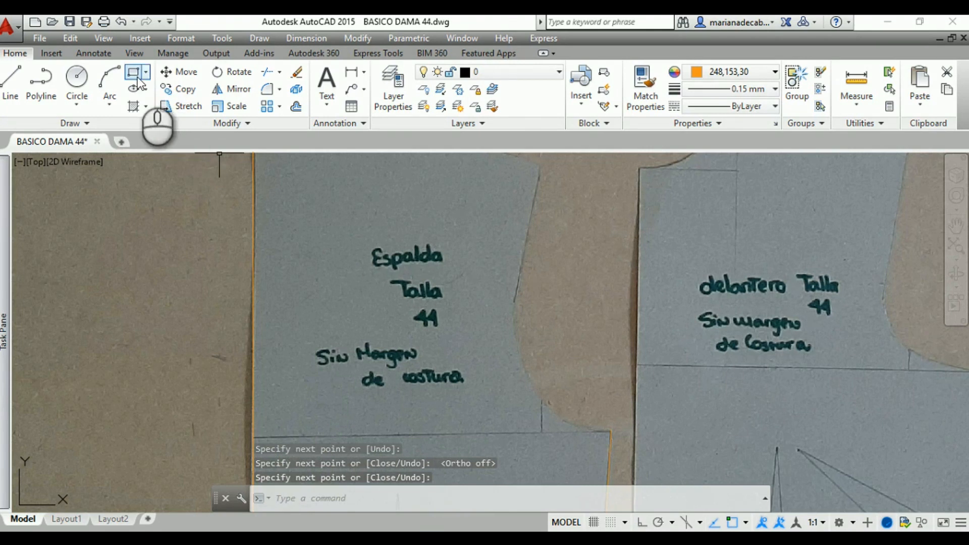
left_click(110, 82)
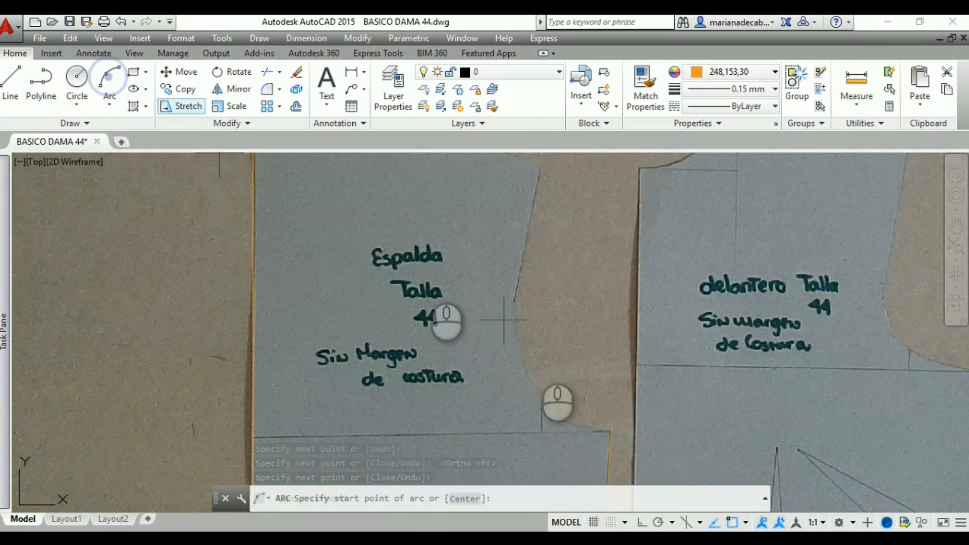
left_click(611, 430)
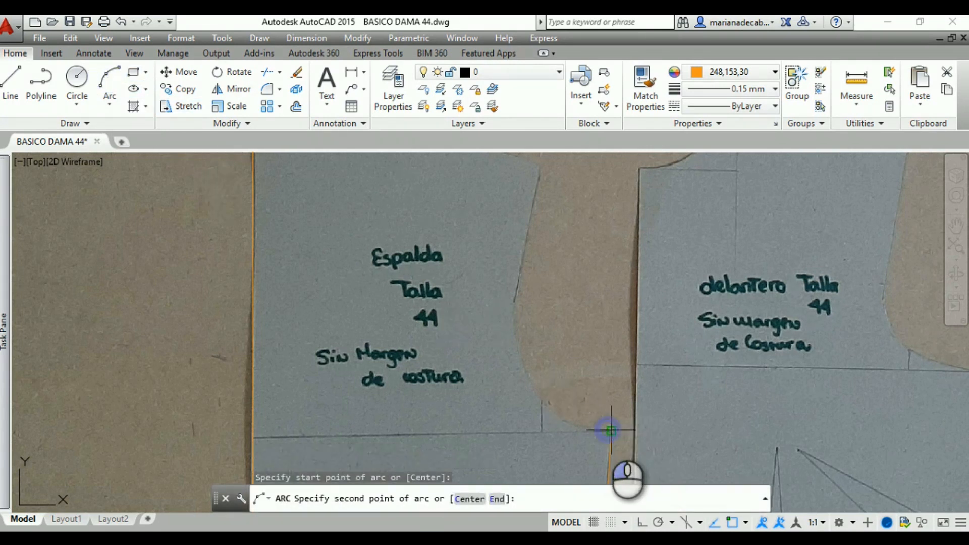
left_click(540, 402)
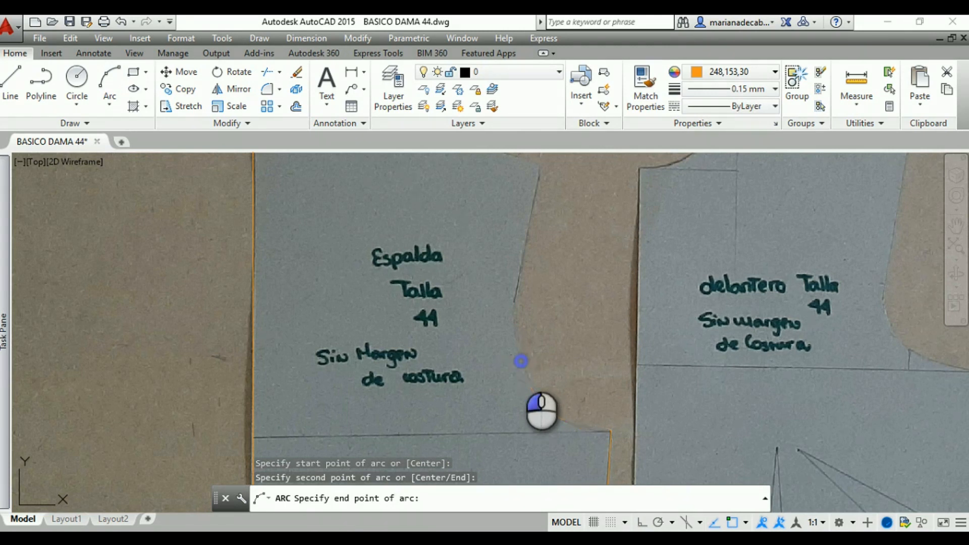
left_click(521, 361)
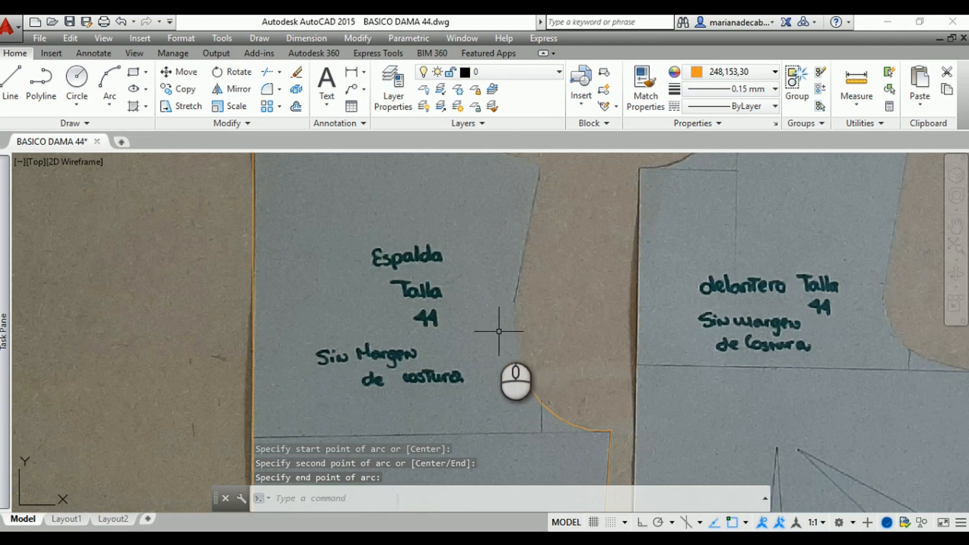
Trace the upper armhole of the back pattern with a polyline from the arc's upper end to the shoulder tip
key("Return")
scroll(464, 323, "up", 4)
mouse_move(530, 351)
middle_mouse_down()
mouse_move(407, 374)
mouse_move(436, 338)
middle_mouse_up()
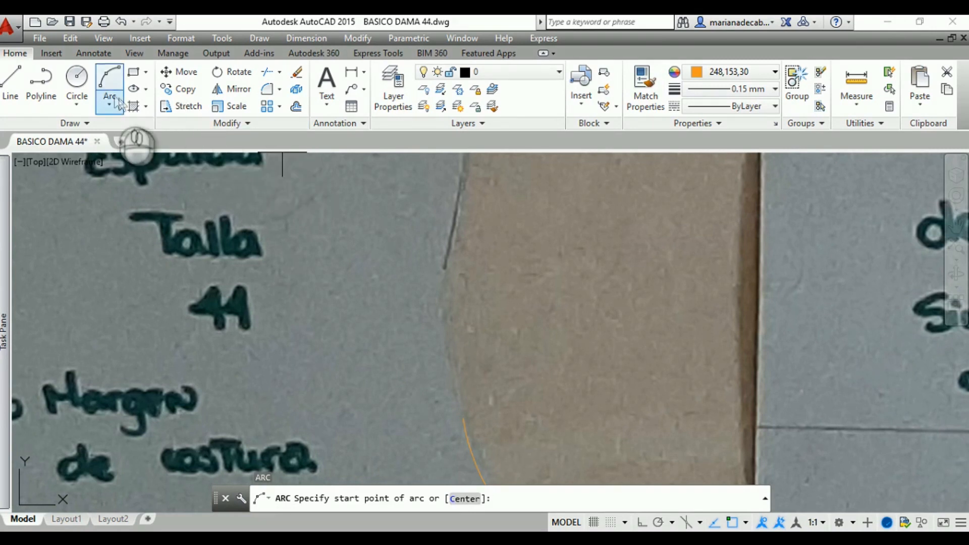
left_click(41, 83)
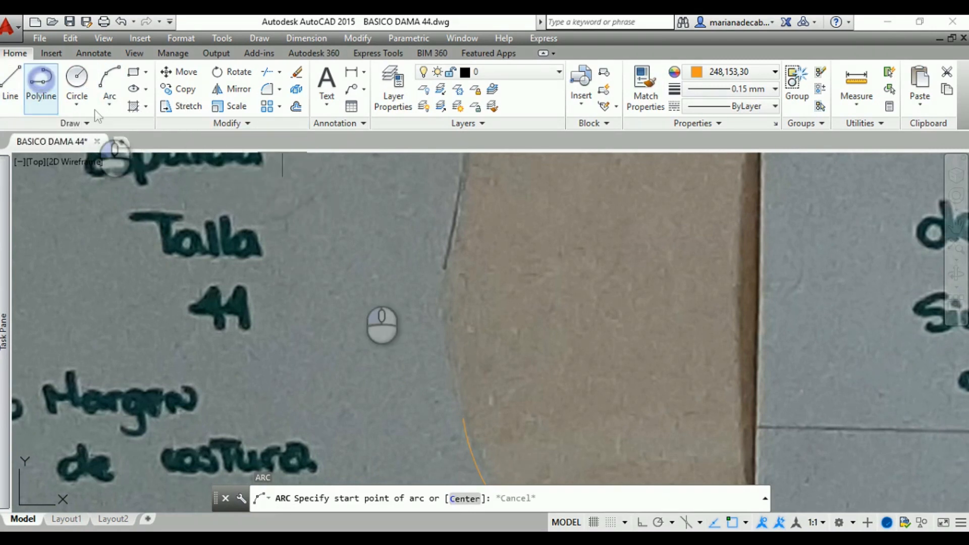
left_click(463, 418)
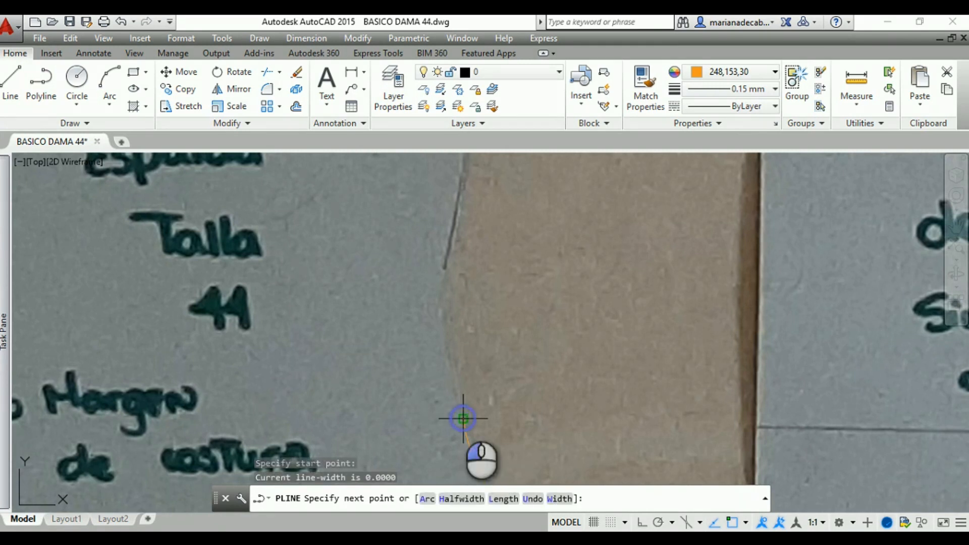
left_click(451, 331)
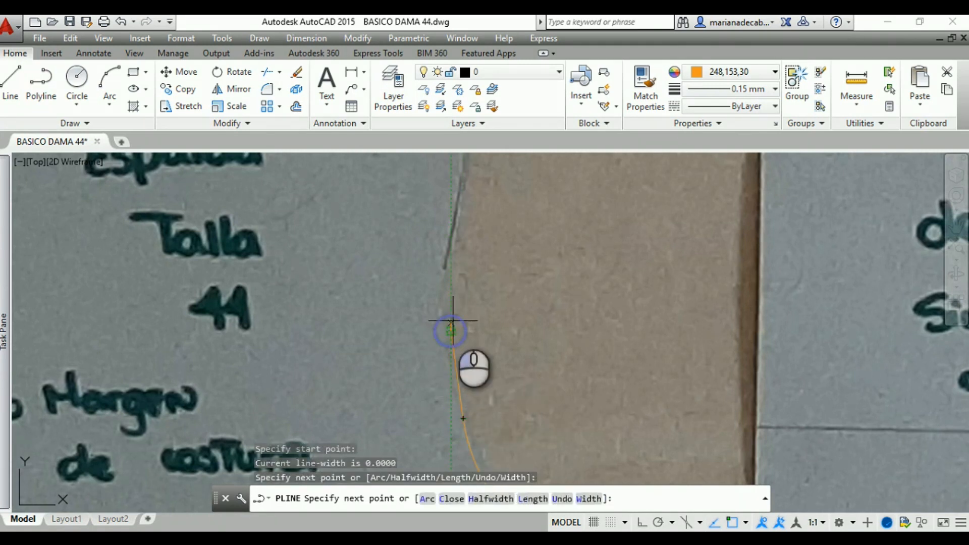
left_click(451, 259)
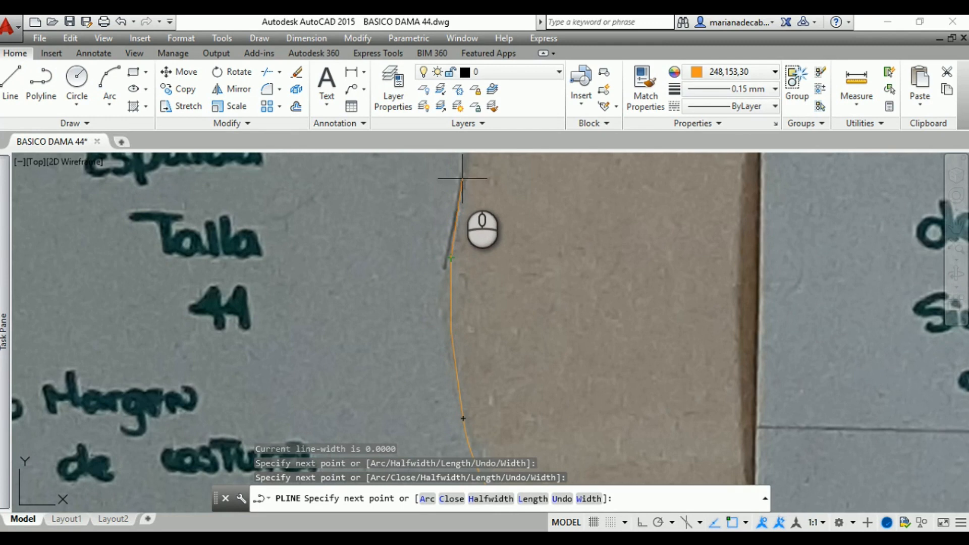
middle_click_drag(461, 179, 441, 335)
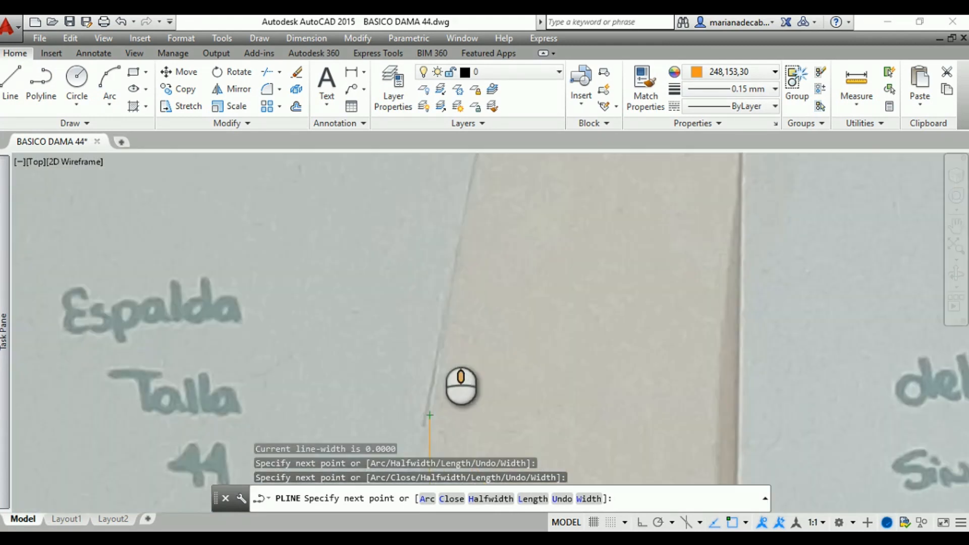
left_click(470, 184)
middle_click_drag(471, 184, 408, 371)
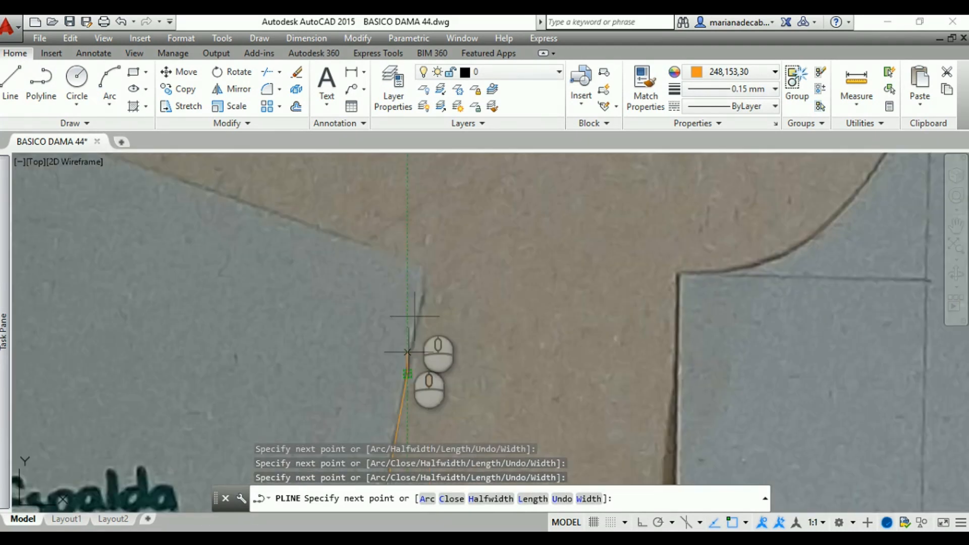
left_click(429, 264)
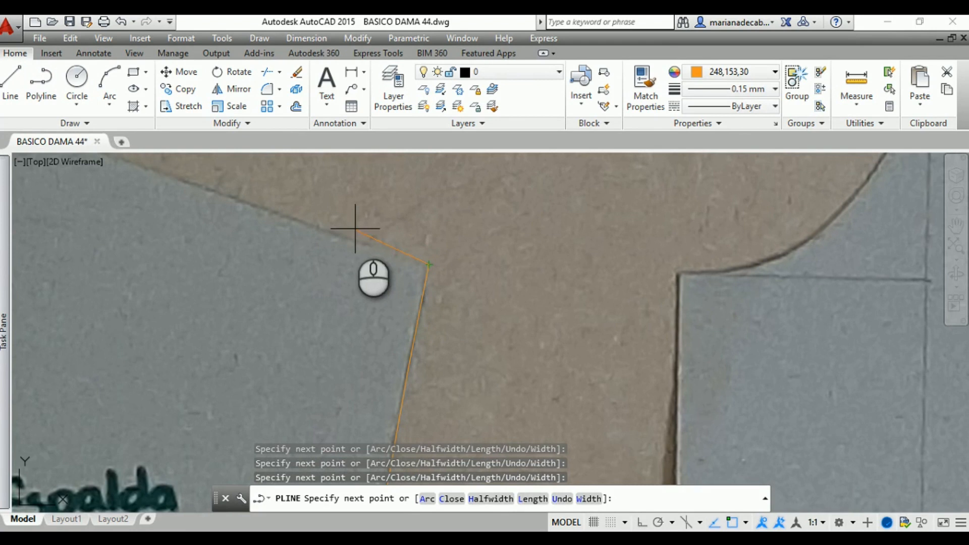
Continue the polyline along the back pattern's shoulder seam to the neckline point and finish it there
middle_click_drag(227, 206, 417, 305)
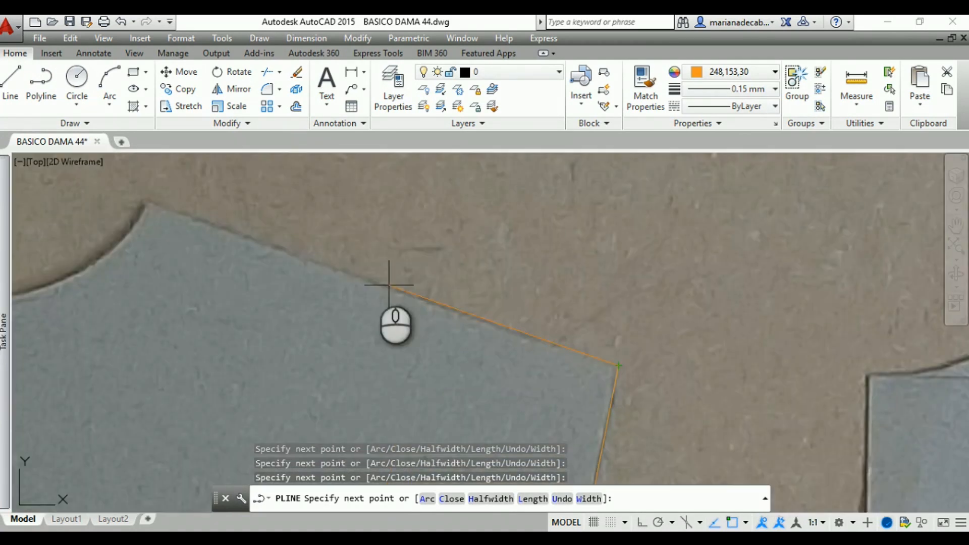
left_click(148, 201)
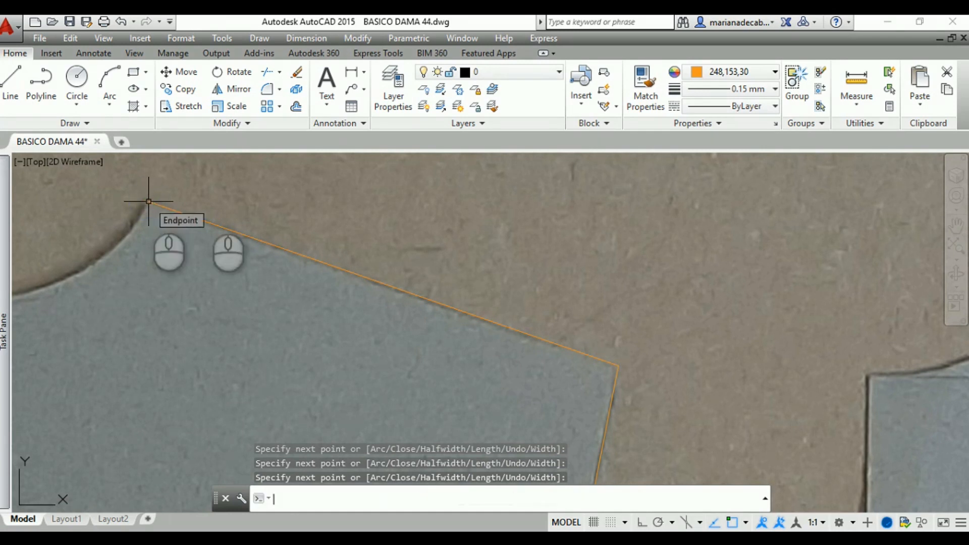
key("Return")
scroll(351, 210, "down", 4)
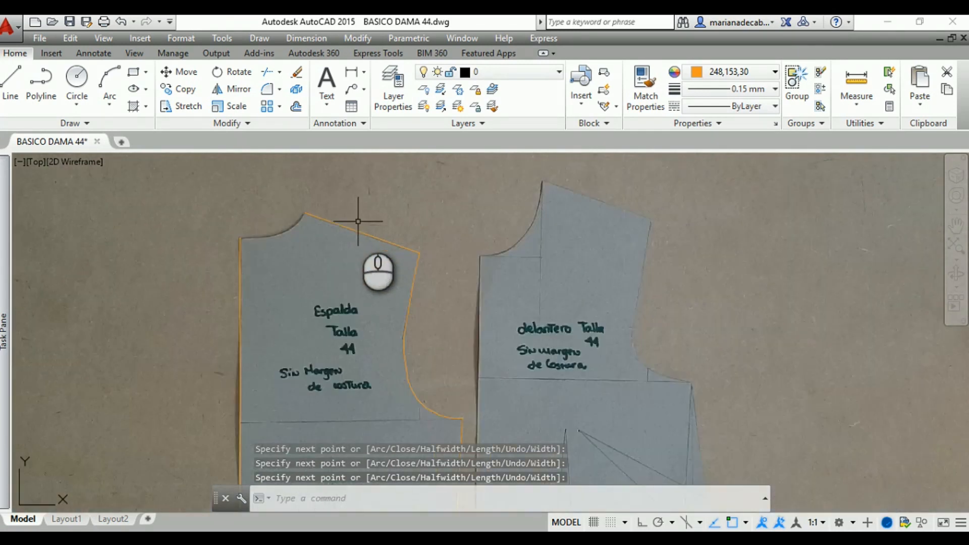
middle_click_drag(357, 210, 472, 308)
scroll(411, 313, "up", 3)
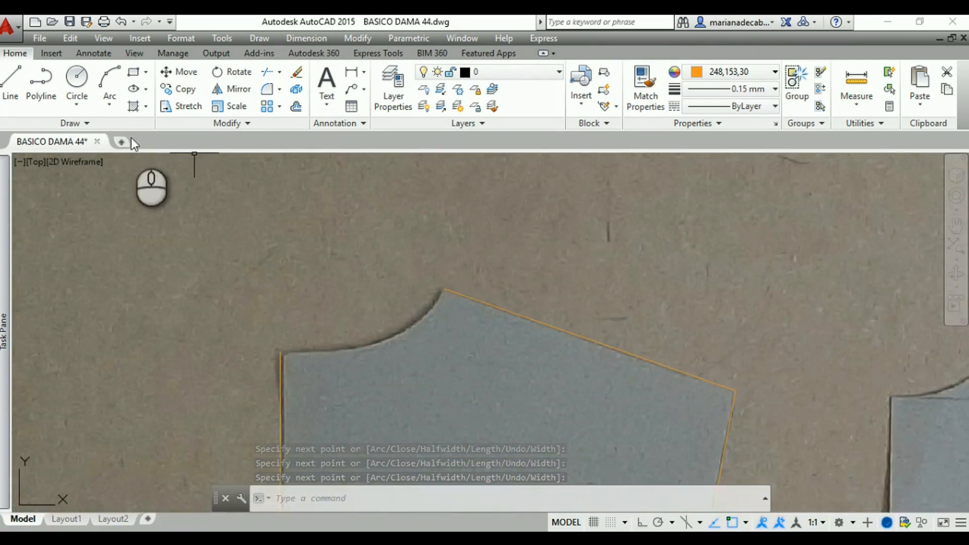
left_click(109, 90)
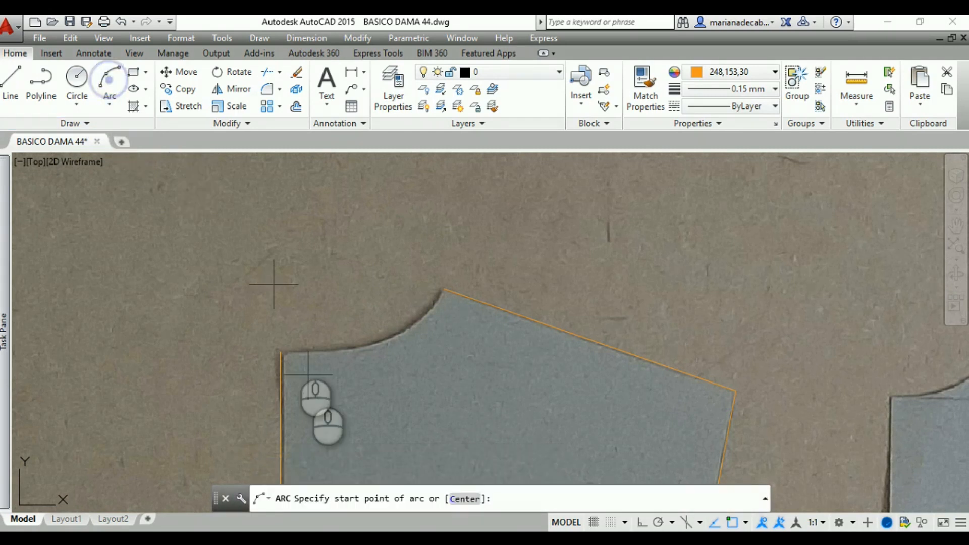
left_click(280, 352)
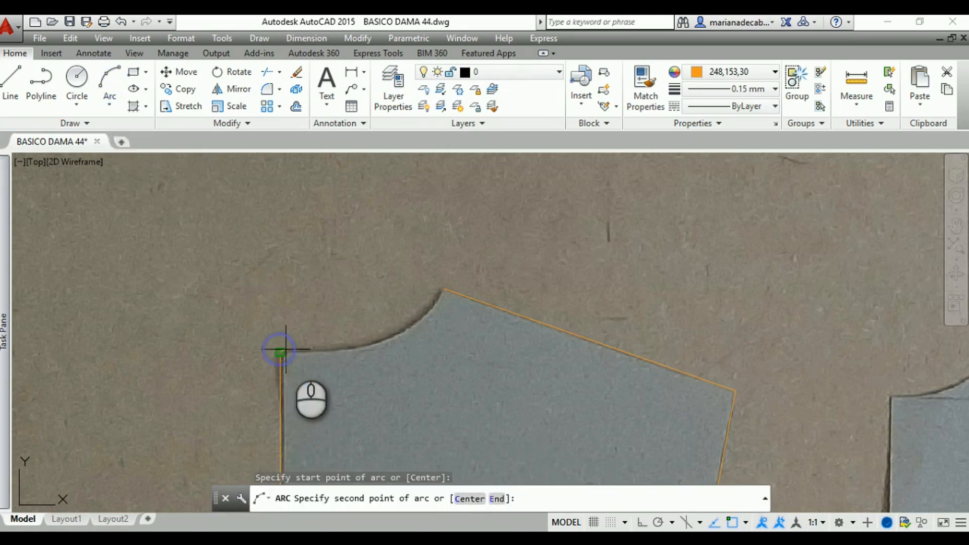
left_click(383, 336)
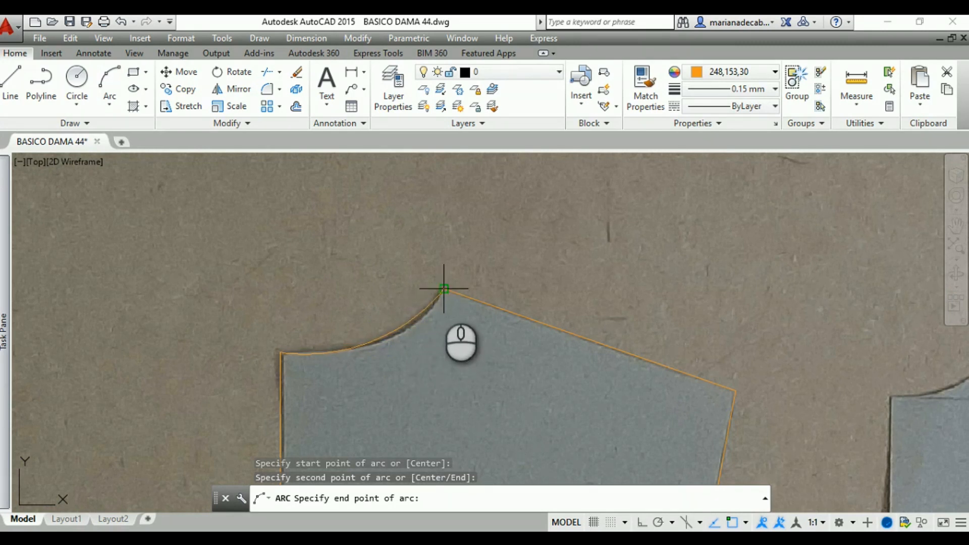
key("Escape")
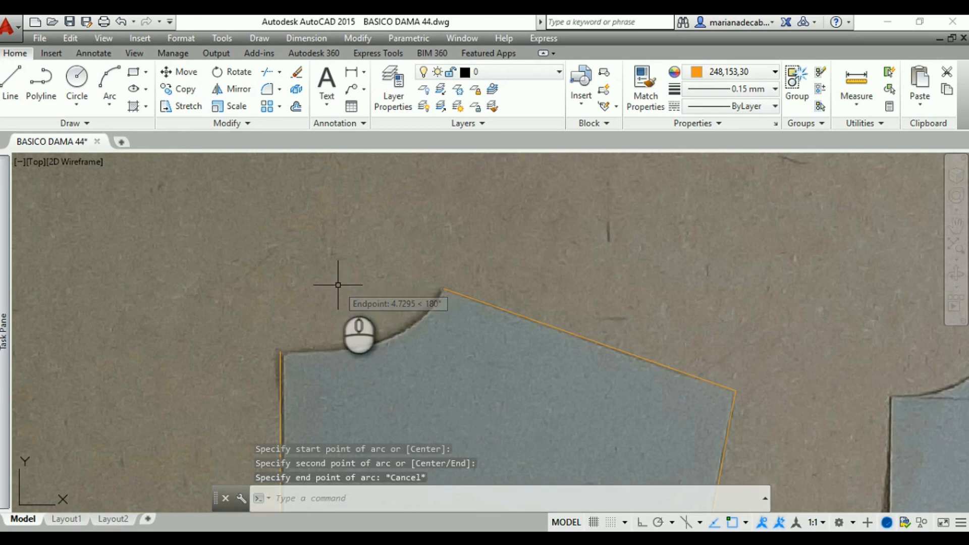
Draw a three-point arc along the back neckline from the top of the center back line to the shoulder seam's end
left_click(115, 75)
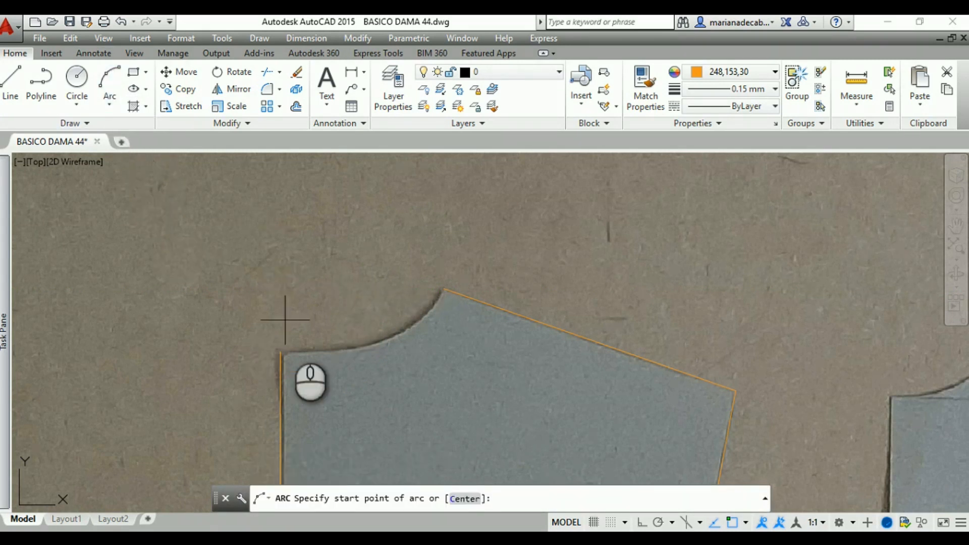
left_click(280, 352)
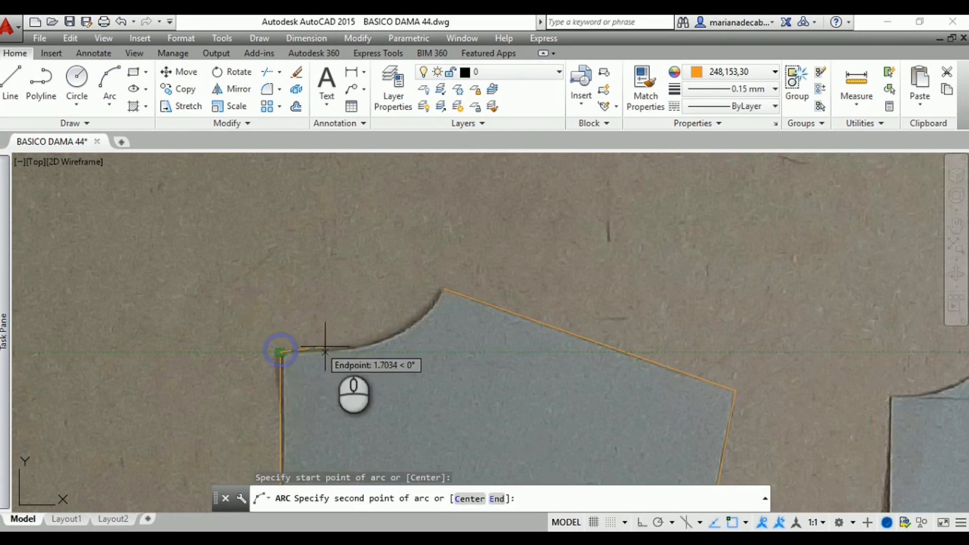
left_click(373, 339)
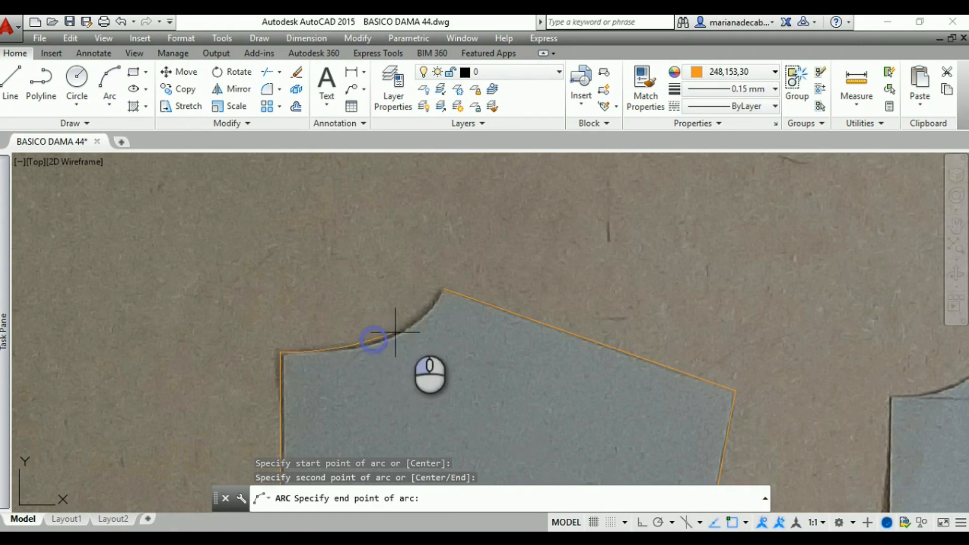
left_click(442, 293)
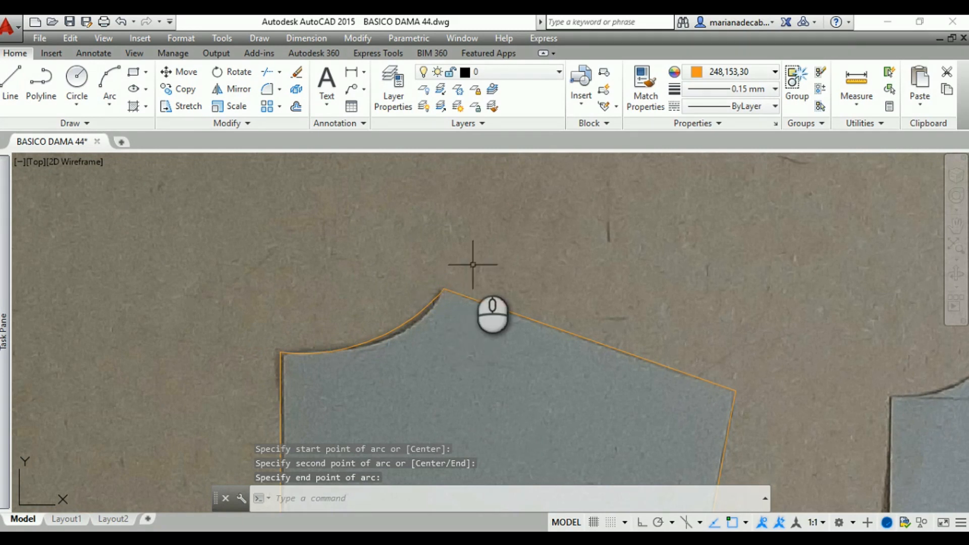
key("Return")
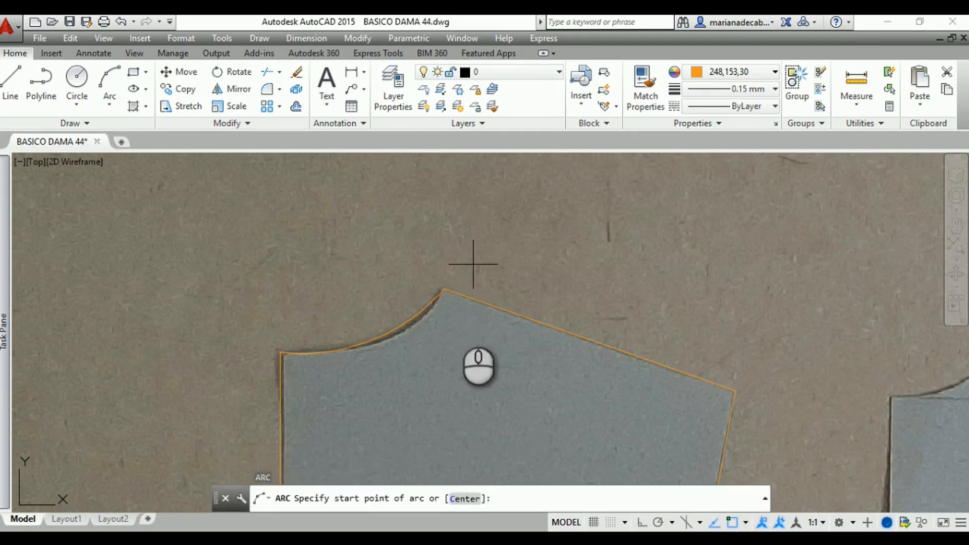
left_click(370, 342)
key("Escape")
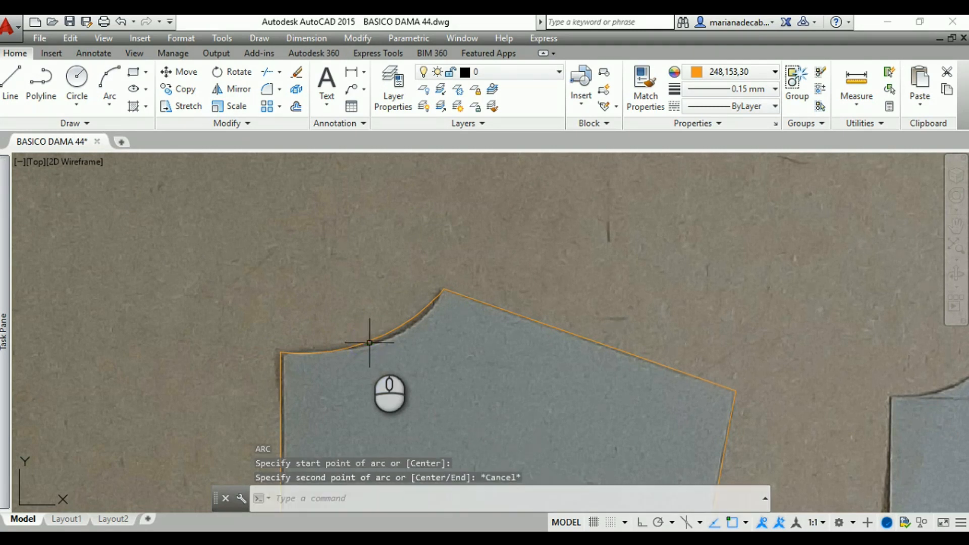
Try to reshape the back neckline arc by stretching its midpoint grip toward the neckline curve in the photo
left_click(370, 343)
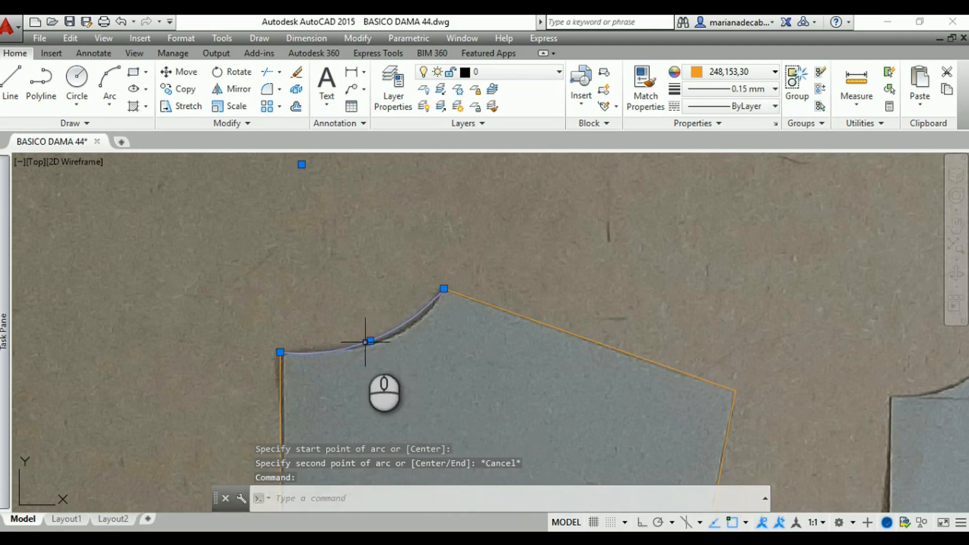
left_click(374, 340)
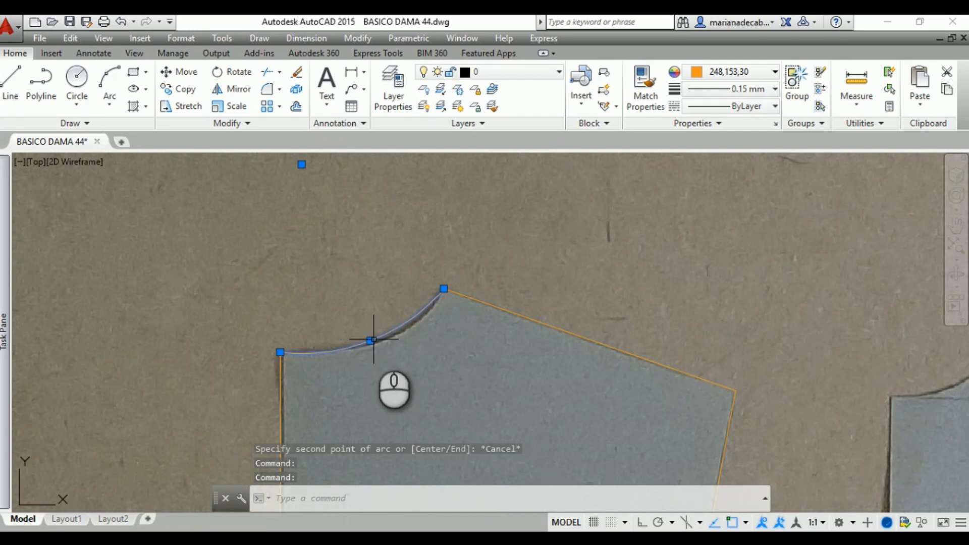
left_click(370, 341)
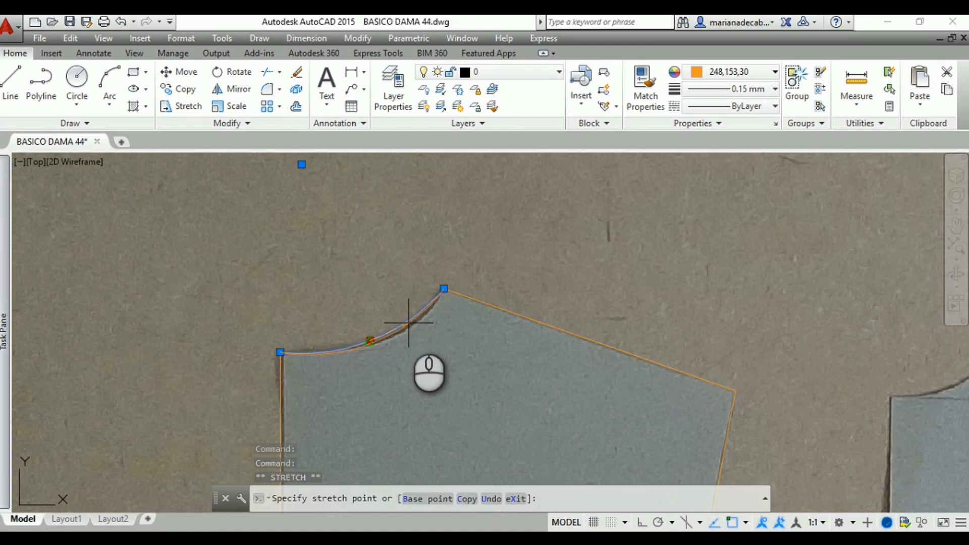
left_click(409, 324)
left_click(370, 340)
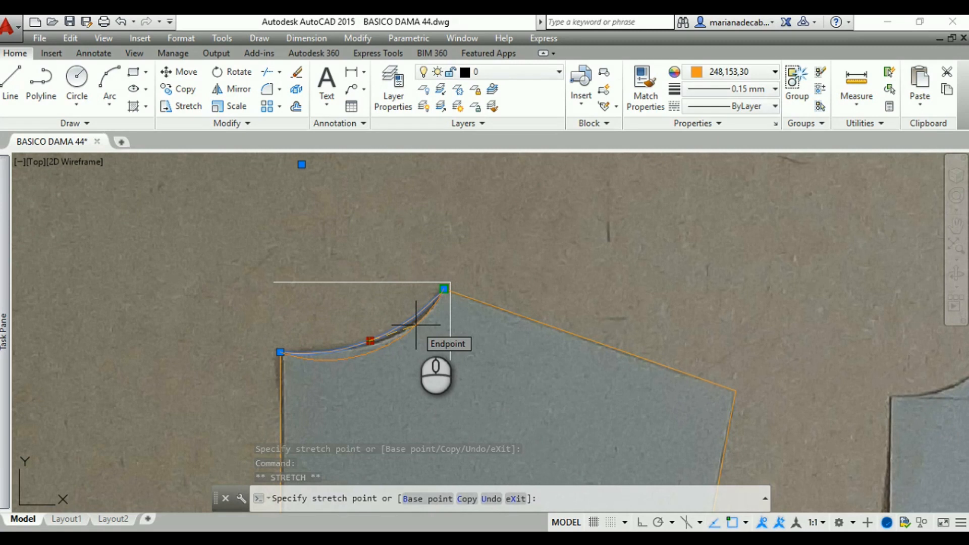
key("Escape")
key("Escape")
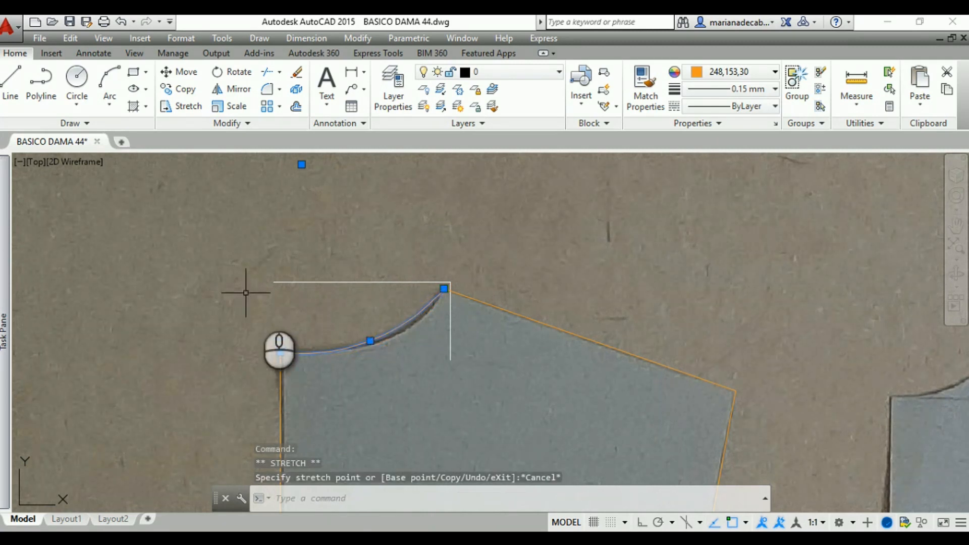
Erase the back neckline arc and redraw it with three points from the center back line's top to the shoulder seam's end
left_click(348, 347)
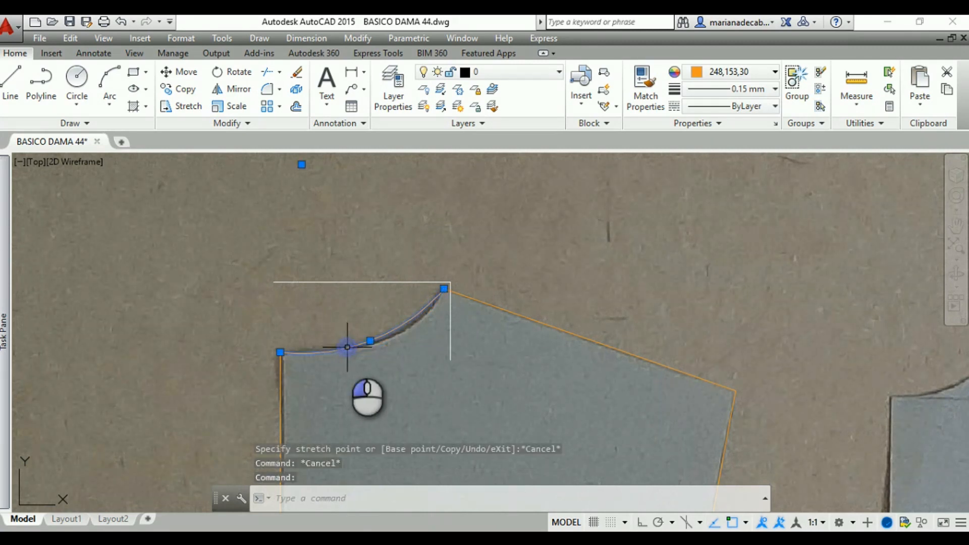
key("Delete")
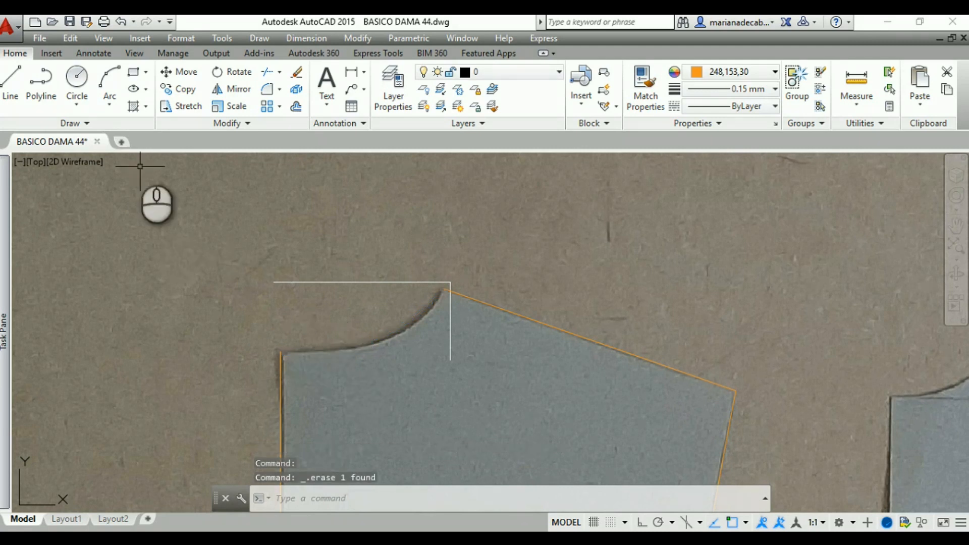
left_click(109, 90)
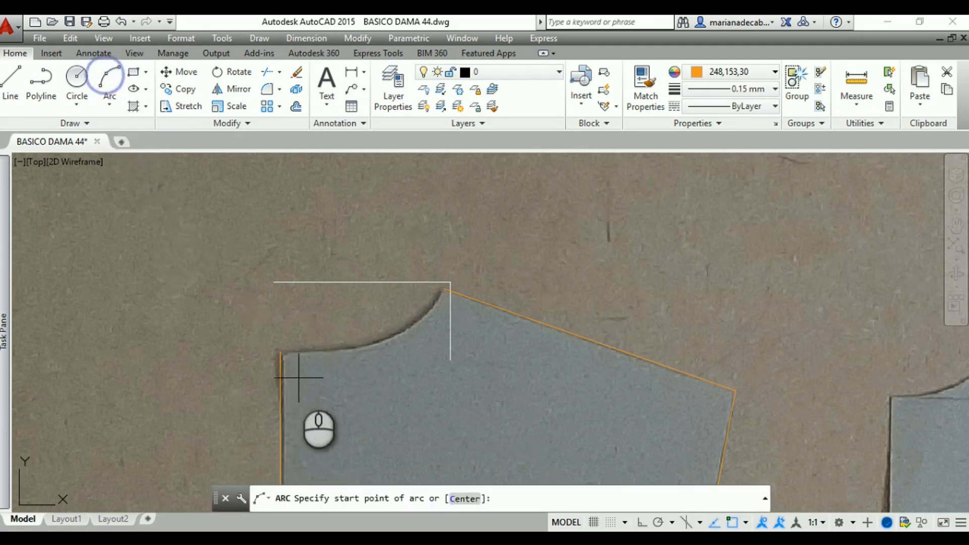
left_click(280, 352)
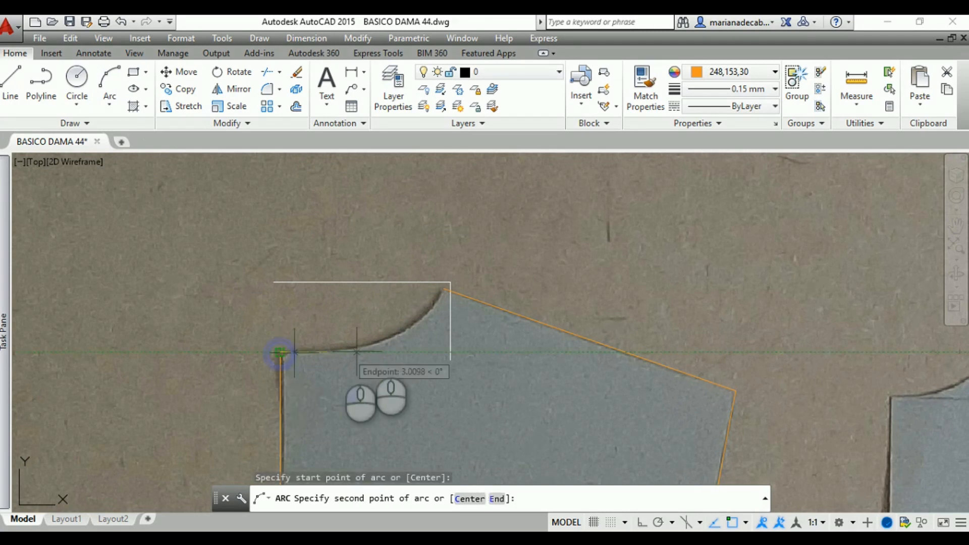
left_click(393, 328)
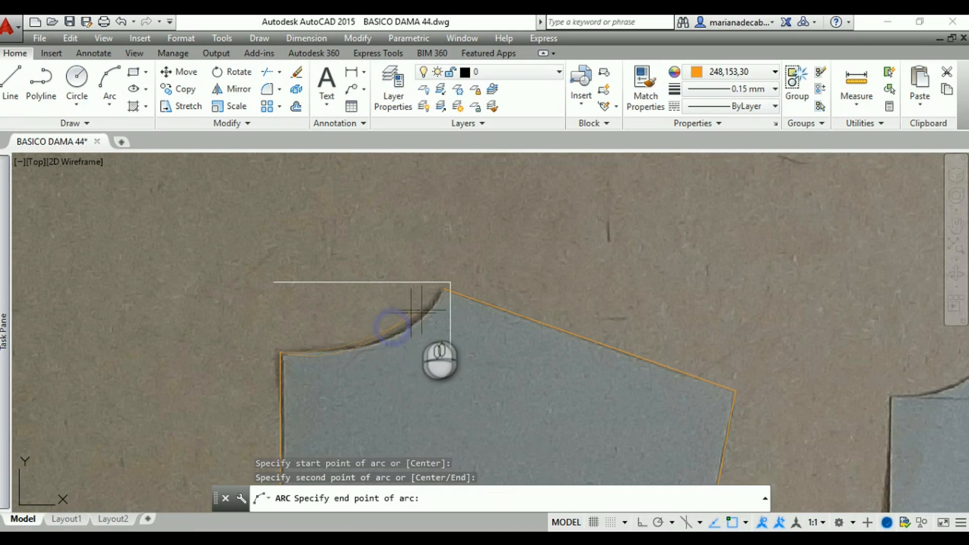
left_click(444, 289)
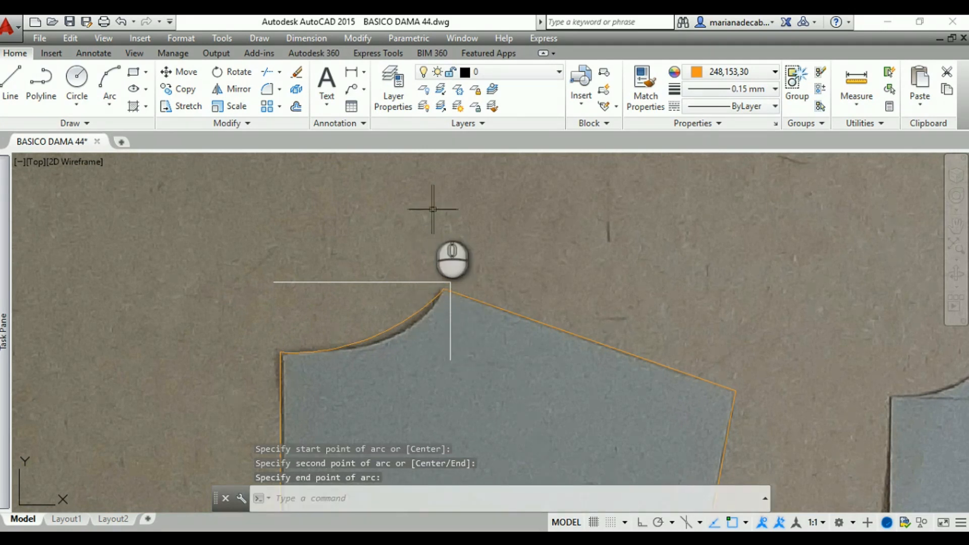
key("Return")
Try to trace the left leg of the back waist dart with a line from the dart apex to the hem
middle_click_drag(385, 262, 186, 214)
scroll(188, 212, "down", 2)
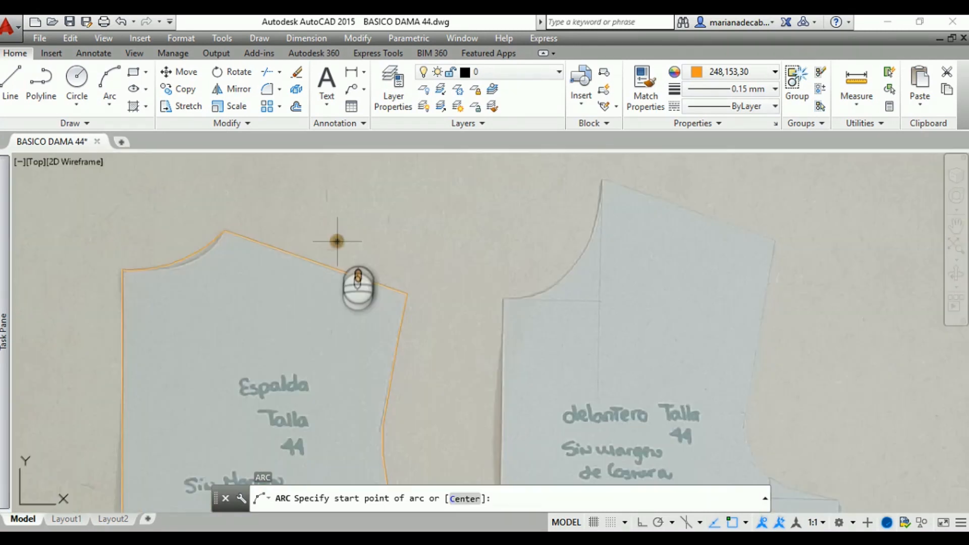
middle_click_drag(335, 238, 276, 153)
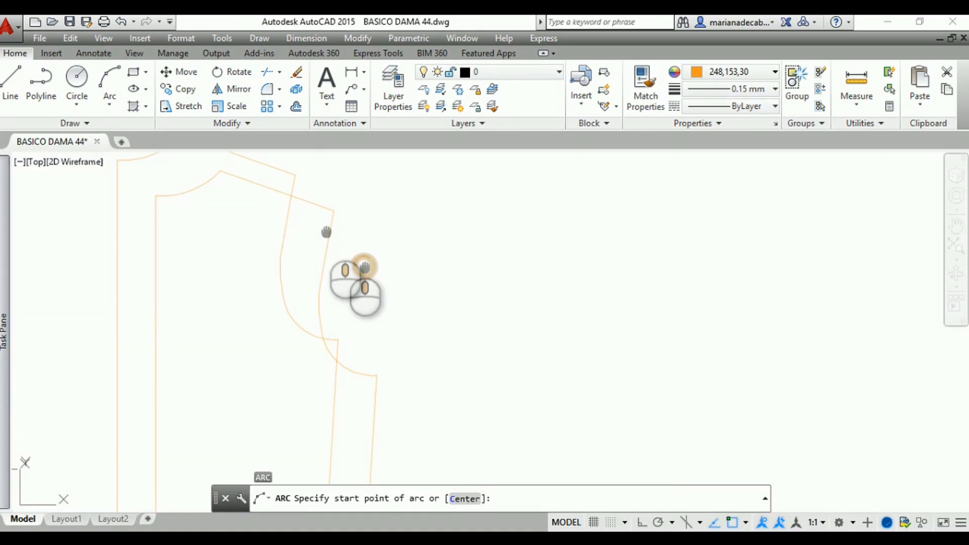
mouse_move(364, 267)
middle_mouse_down()
mouse_move(320, 203)
mouse_move(351, 160)
mouse_move(390, 174)
middle_mouse_up()
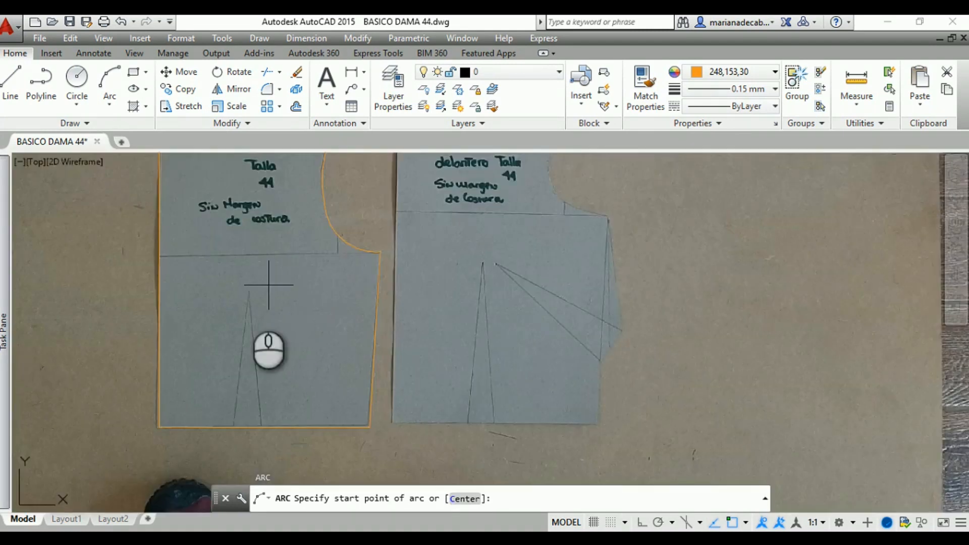
scroll(230, 316, "up", 2)
middle_click_drag(244, 302, 236, 236)
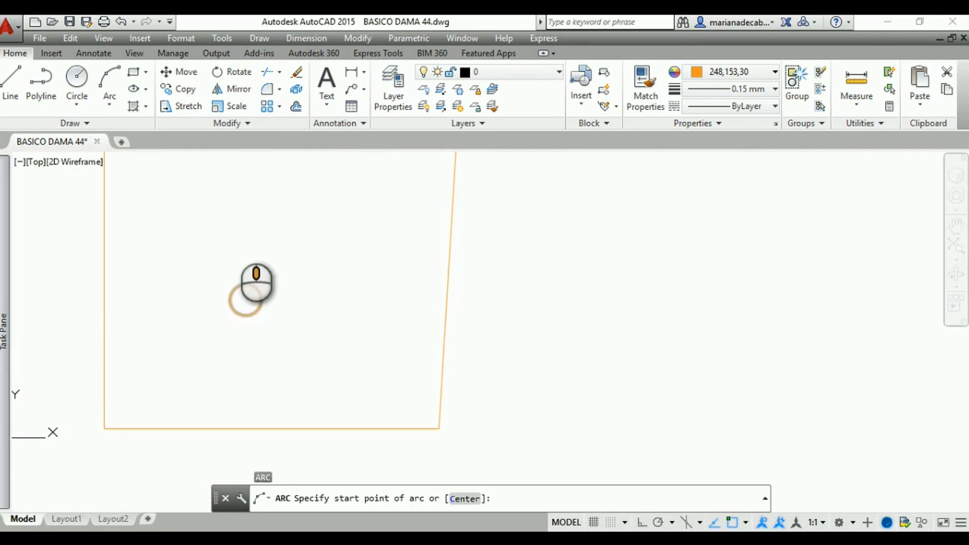
left_click(6, 81)
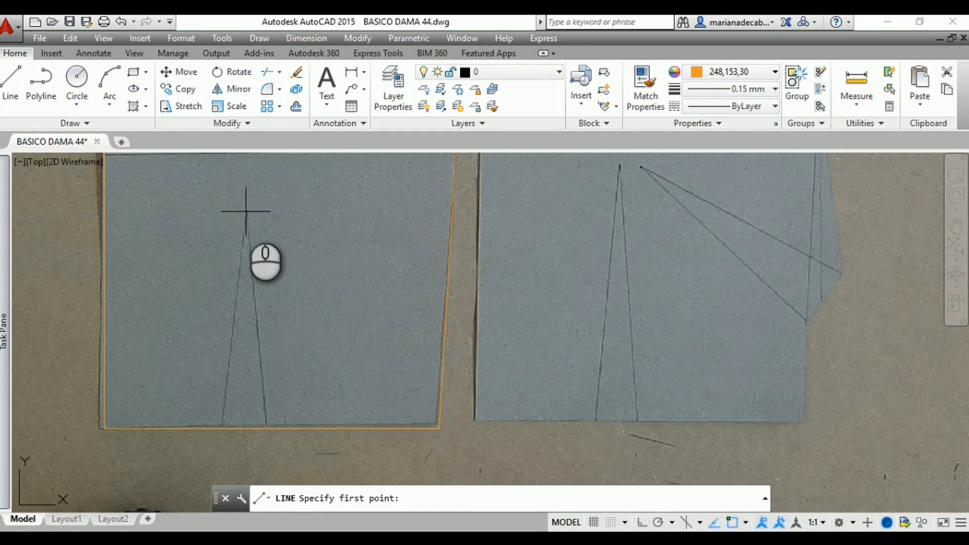
scroll(247, 211, "up", 4)
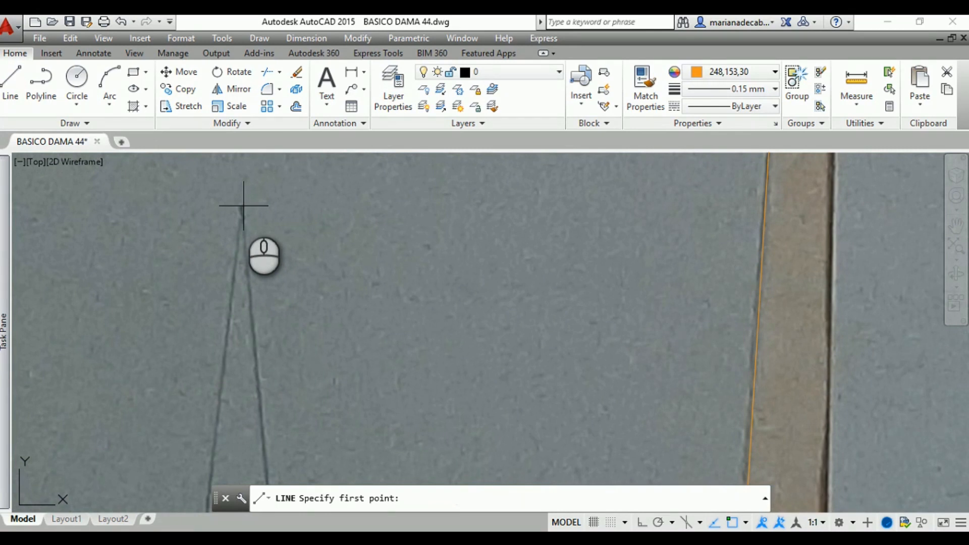
left_click(241, 208)
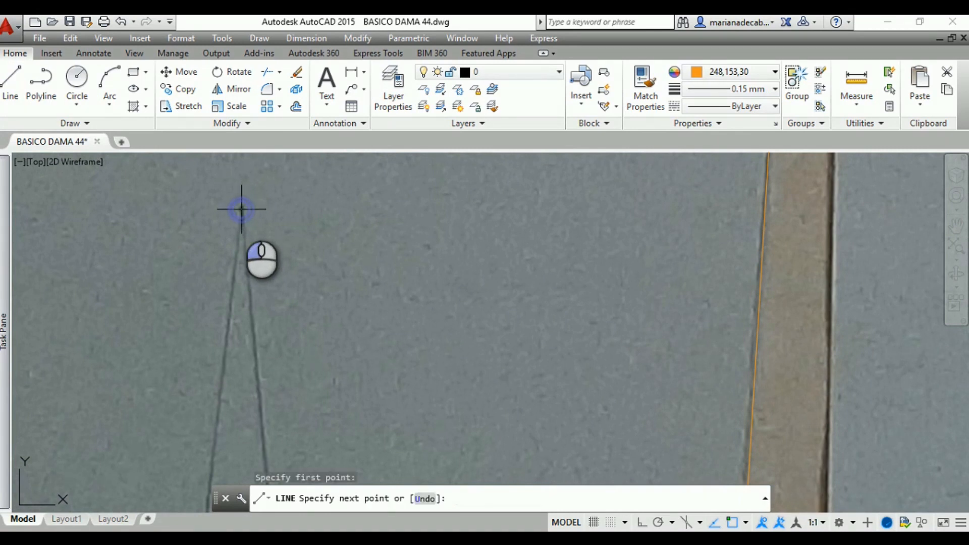
middle_click_drag(231, 343, 283, 143)
middle_click_drag(240, 416, 297, 165)
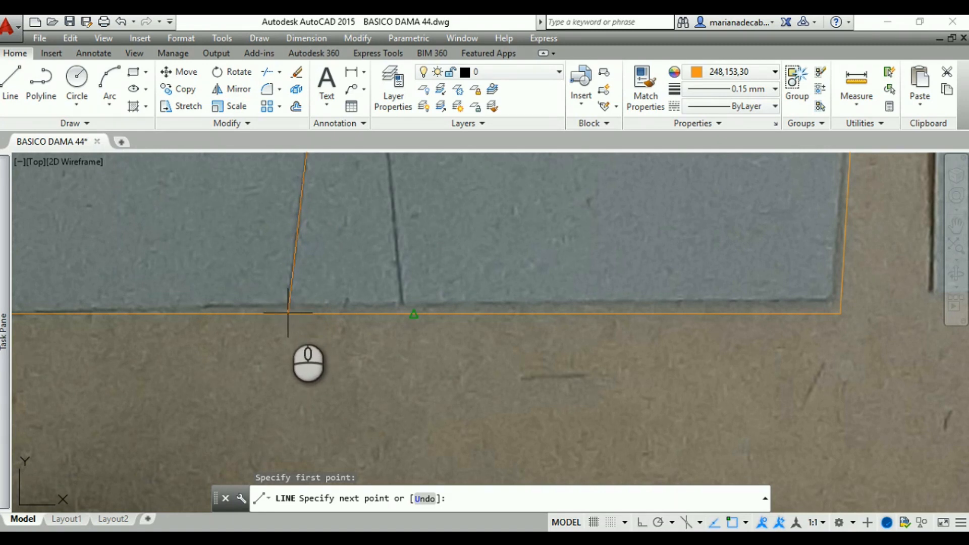
left_click(288, 313)
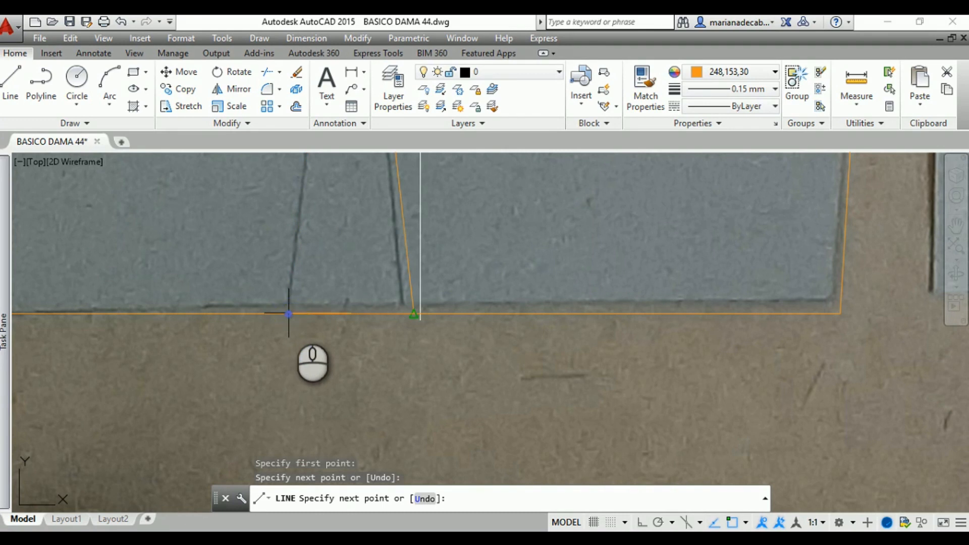
scroll(376, 280, "down", 2)
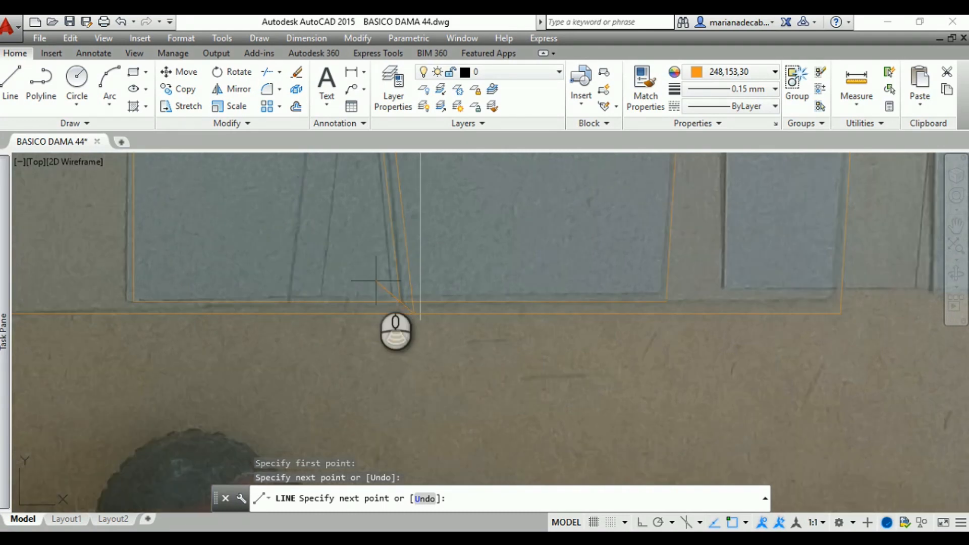
scroll(376, 281, "down", 3)
middle_click_drag(376, 277, 373, 347)
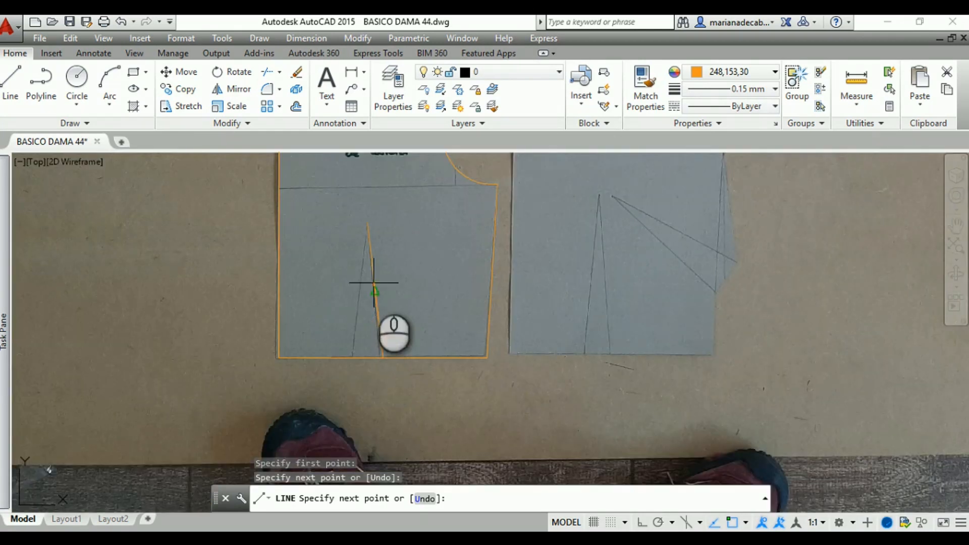
key("Return")
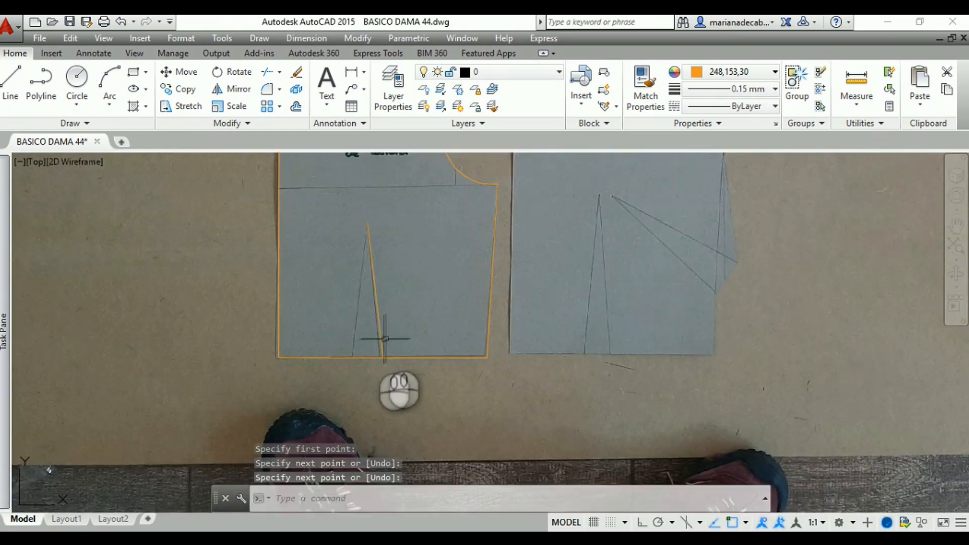
Erase the line just drawn from the apex of the back waist dart to the hem
scroll(371, 346, "up", 2)
middle_click_drag(370, 314, 374, 345)
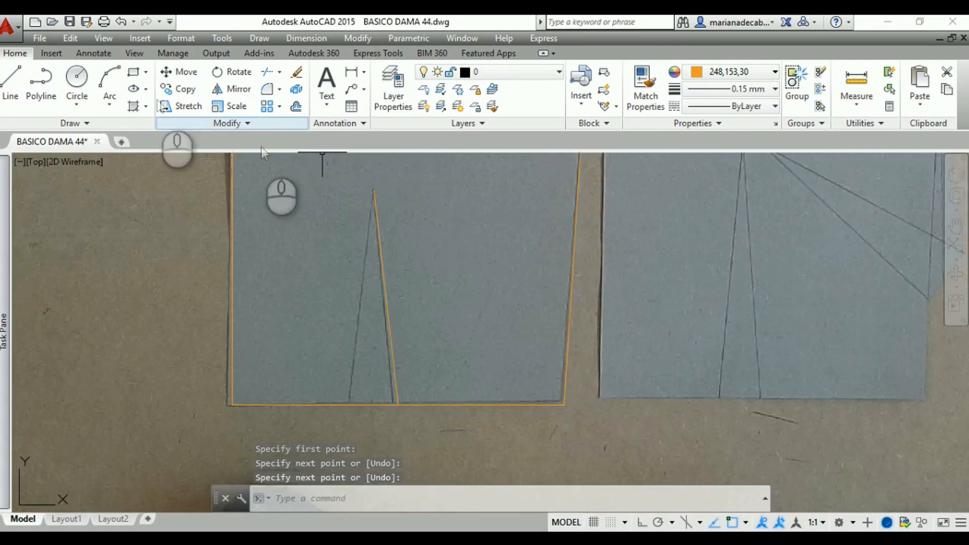
left_click(7, 83)
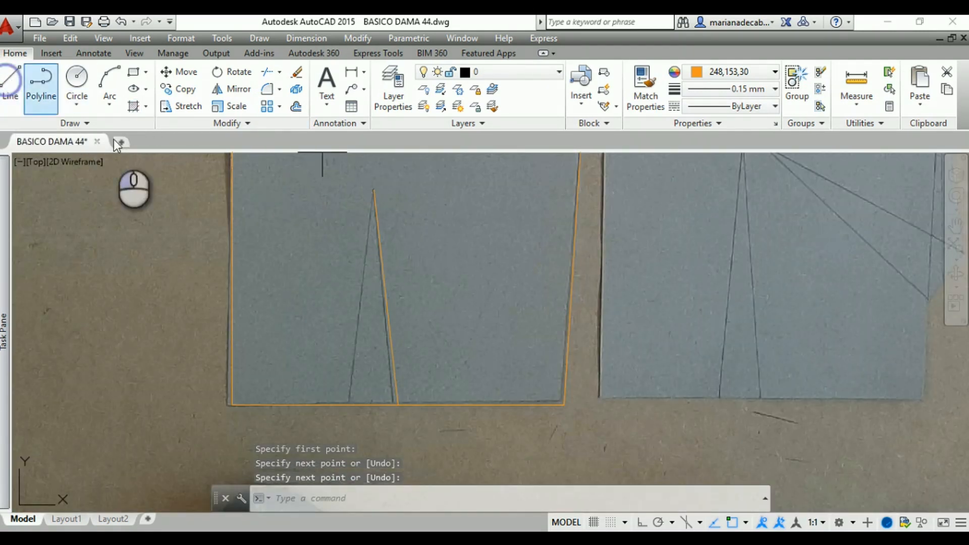
key("Escape")
left_click(384, 281)
key("Delete")
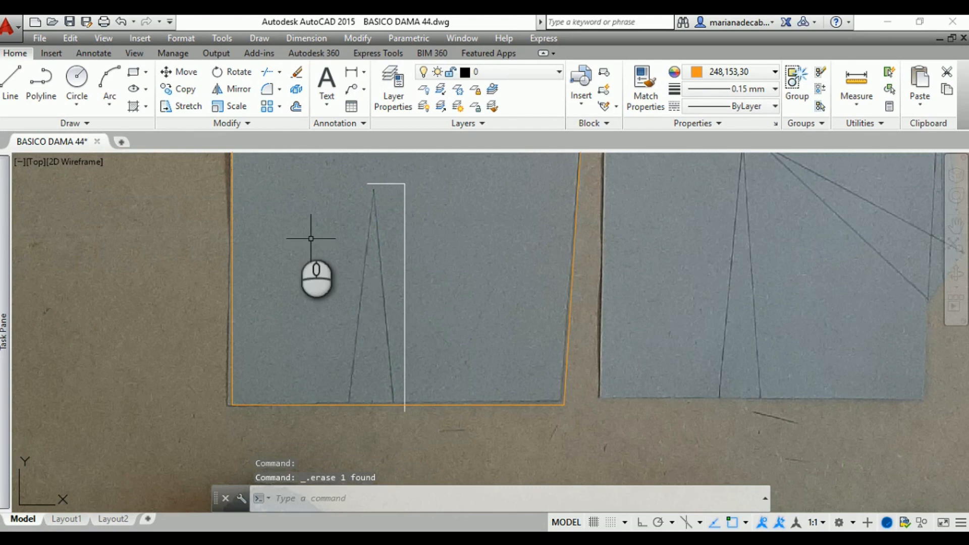
left_click(11, 87)
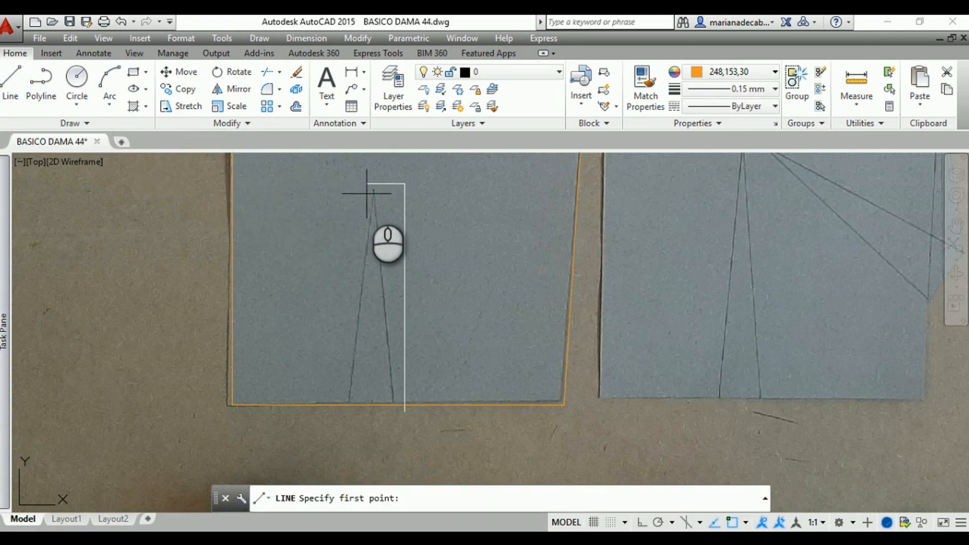
key("Escape")
key("Escape")
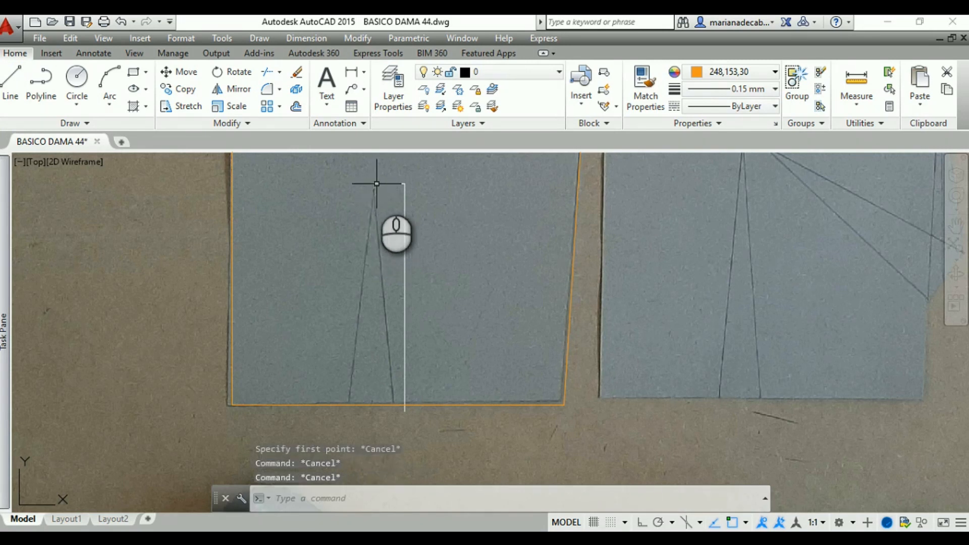
left_click(376, 184)
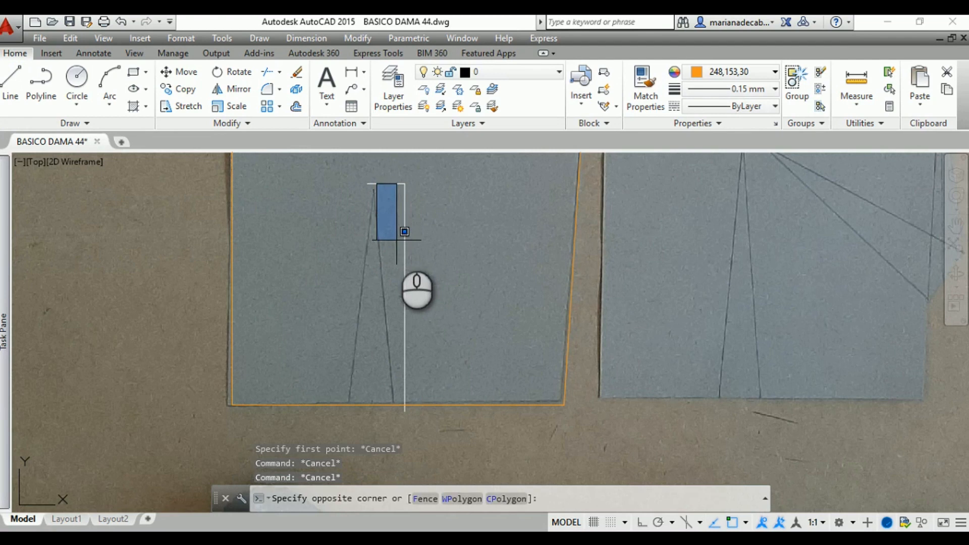
key("Escape")
left_click(428, 266)
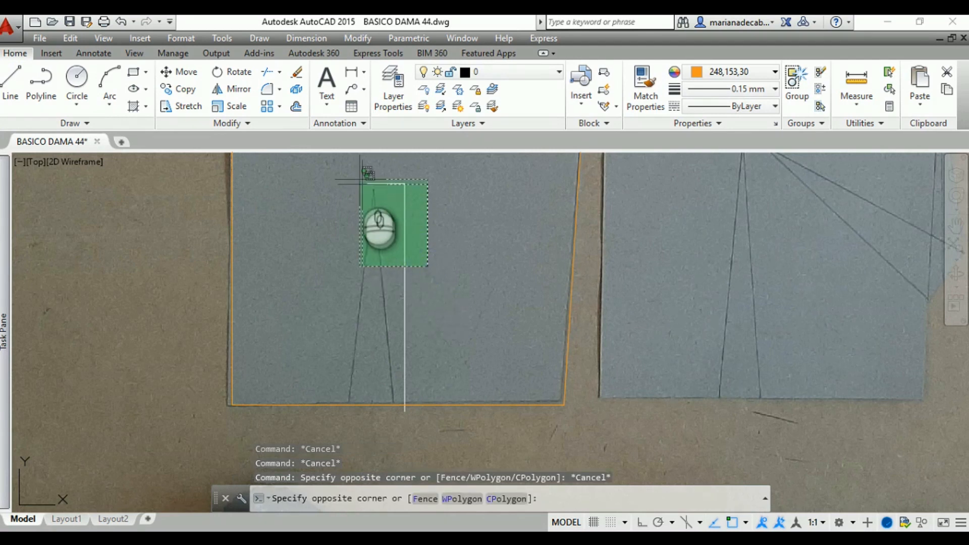
left_click(367, 174)
scroll(355, 292, "down", 4)
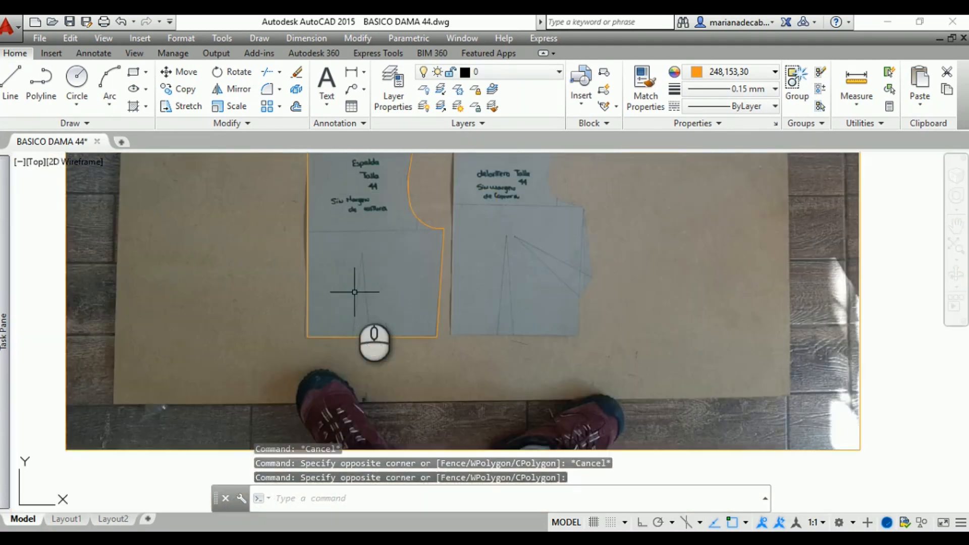
scroll(355, 292, "up", 4)
scroll(350, 283, "up", 2)
scroll(351, 283, "down", 2)
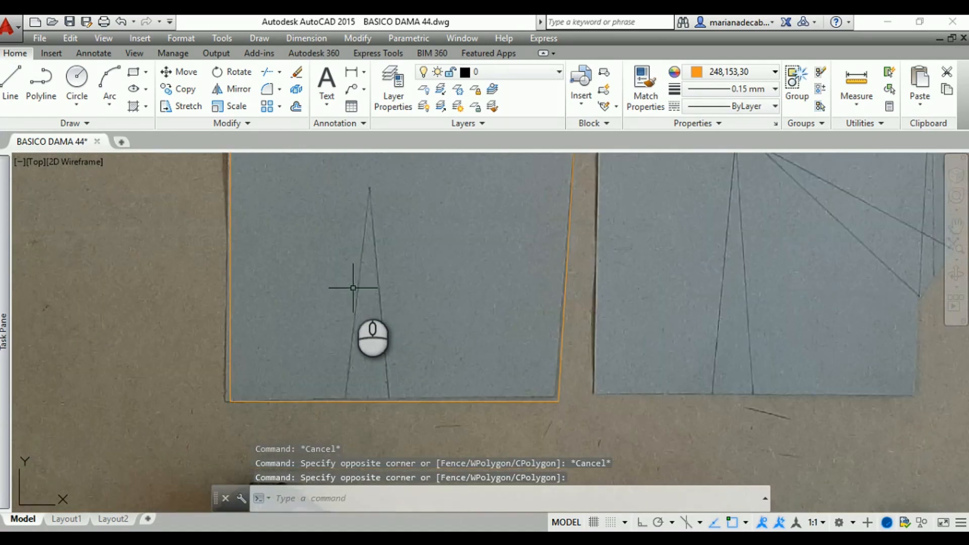
Draw a line from the apex of the back waist dart down to the hem
left_click(13, 83)
scroll(324, 191, "up", 3)
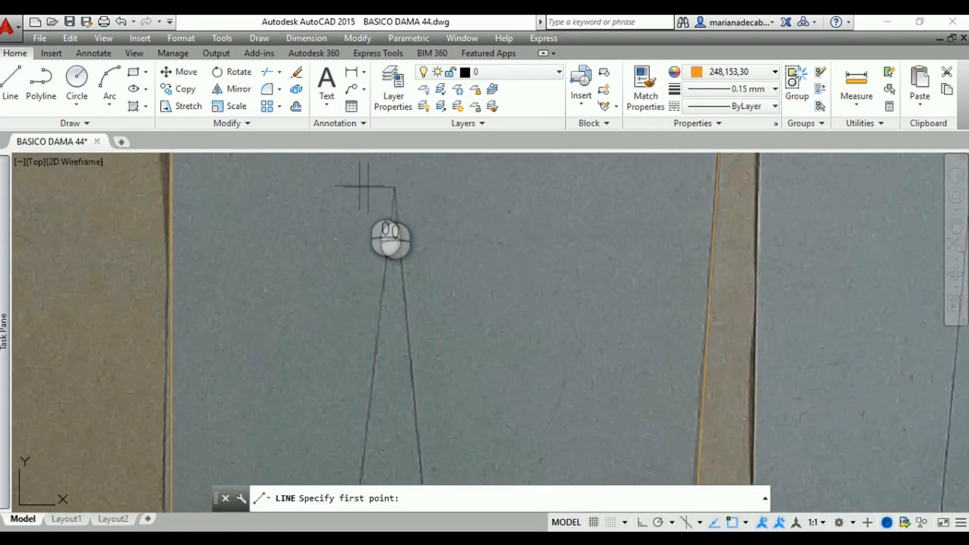
left_click(394, 188)
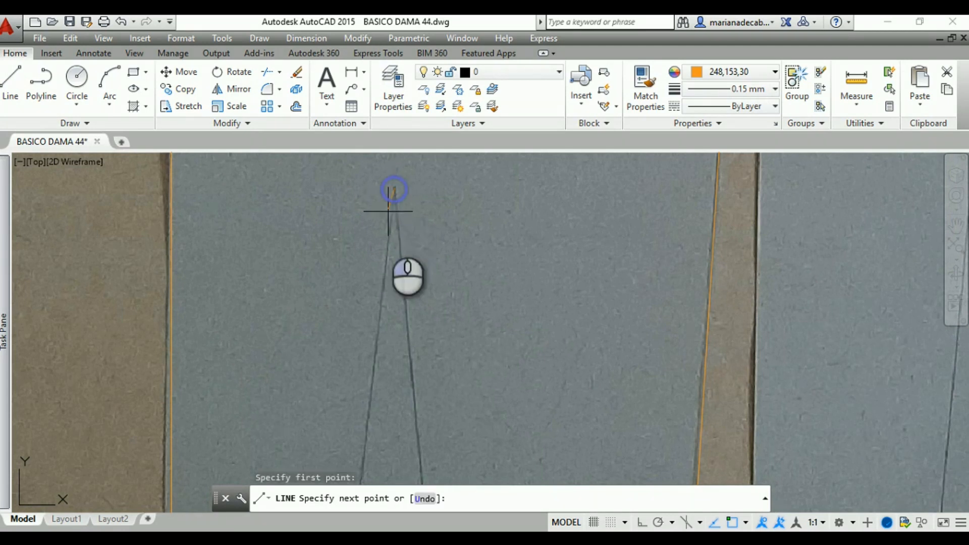
middle_click_drag(386, 333, 426, 206)
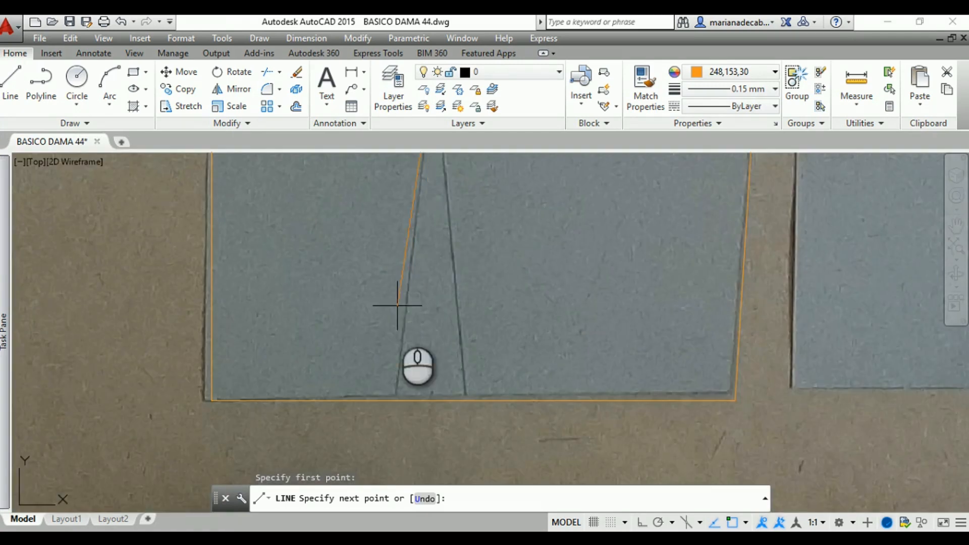
left_click(395, 401)
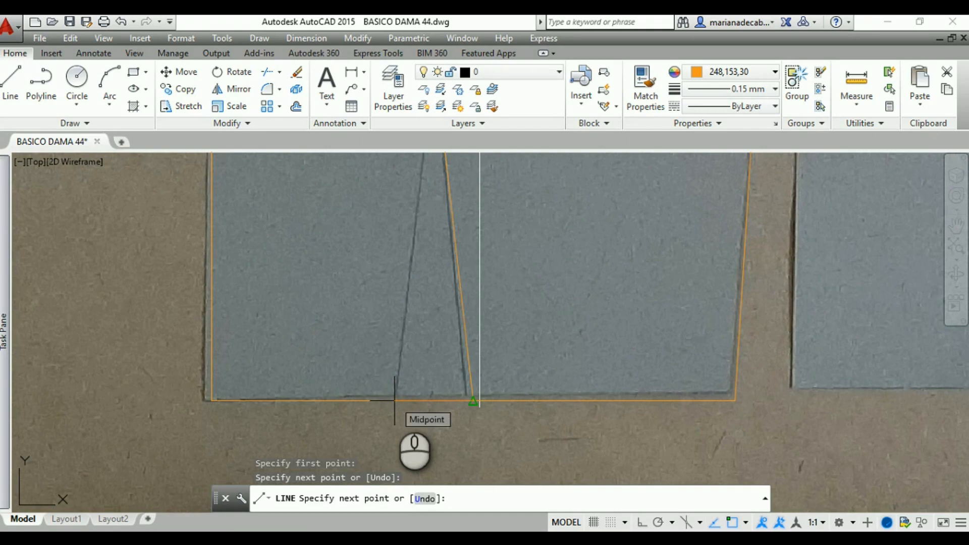
left_click(477, 402)
key("Escape")
Stretch the dart line's lower end along the hem to the foot of the left dart leg in the photo
left_click(472, 401)
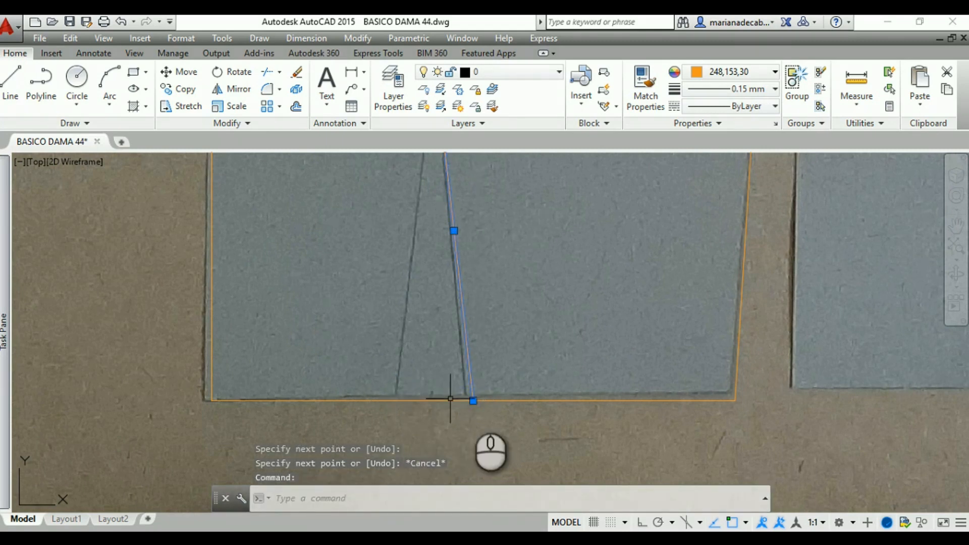
left_click(473, 401)
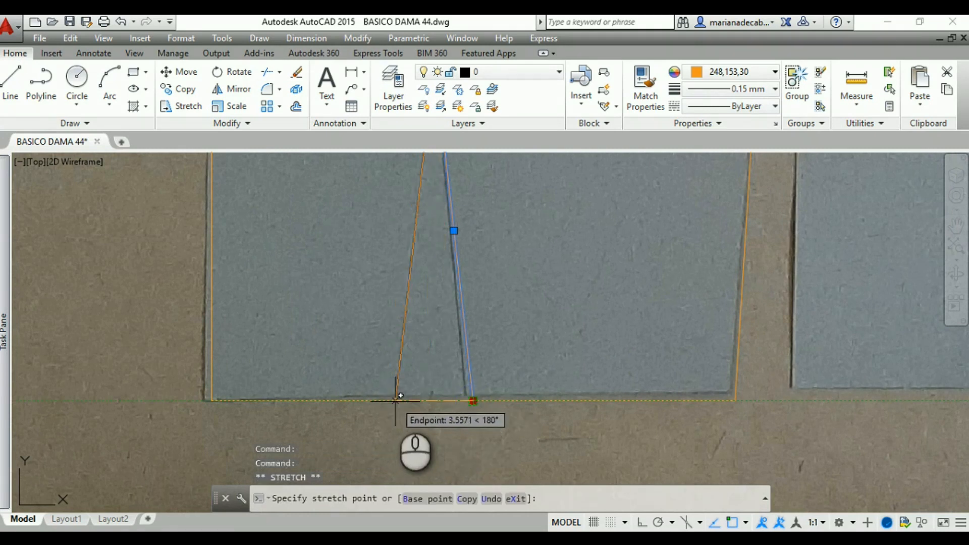
key("Escape")
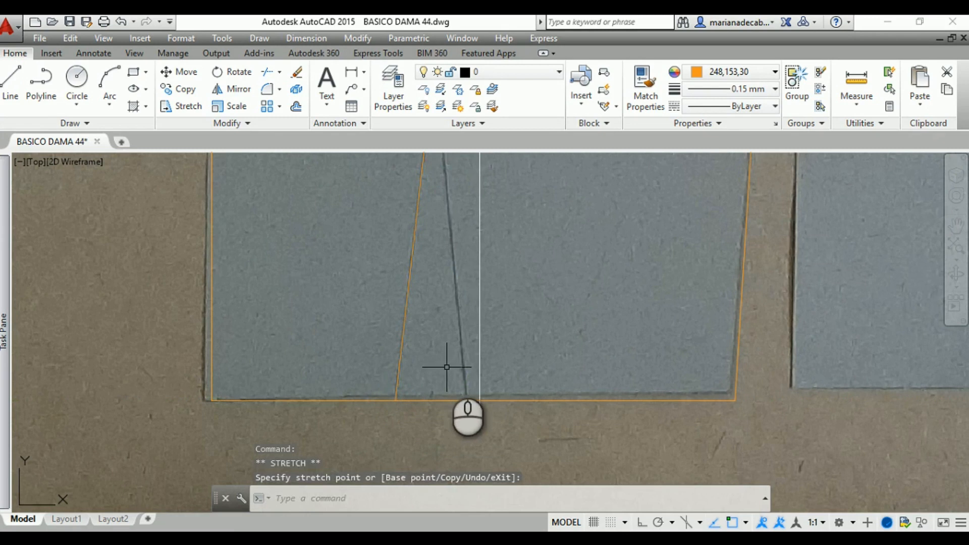
Try to trace the right leg of the back waist dart with a line from the apex to the hem
middle_click_drag(445, 234, 453, 422)
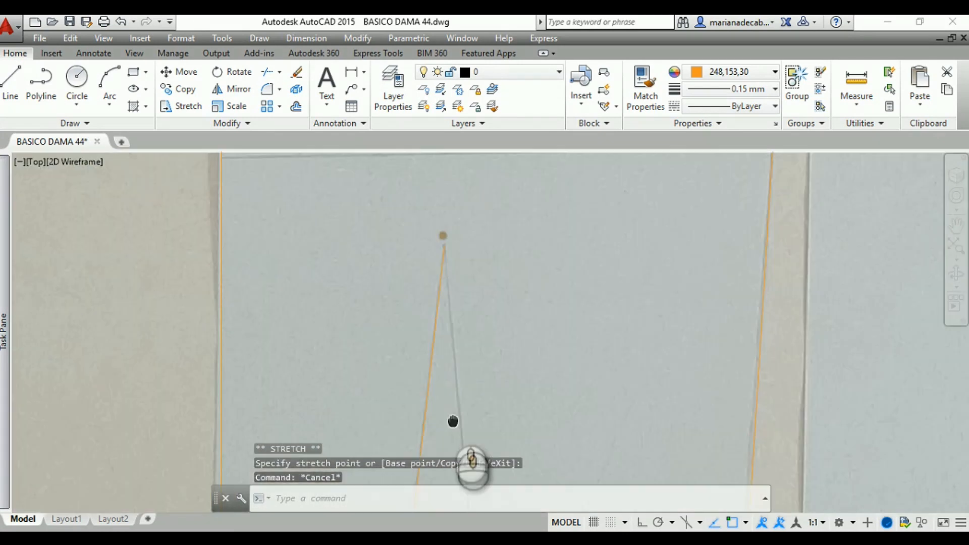
left_click(24, 87)
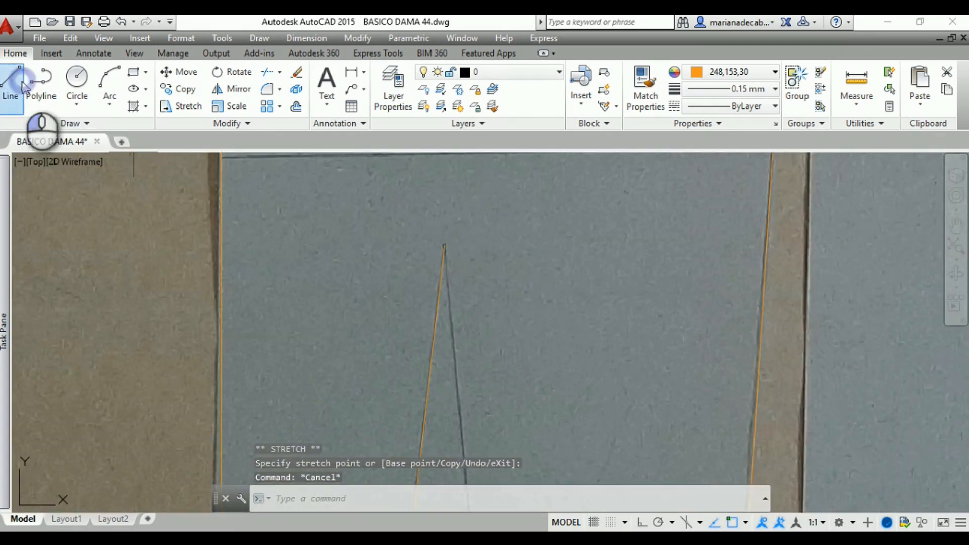
left_click(444, 246)
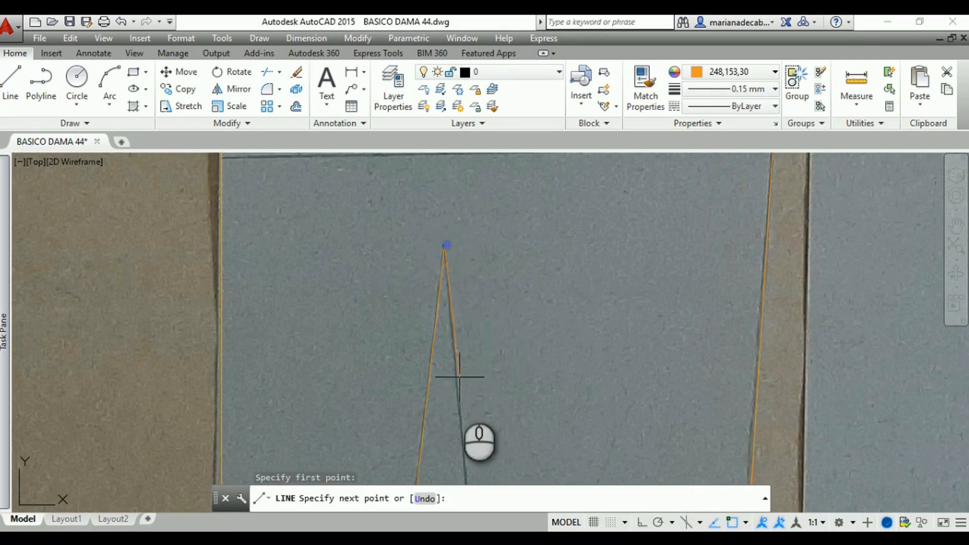
middle_click_drag(461, 426, 450, 233)
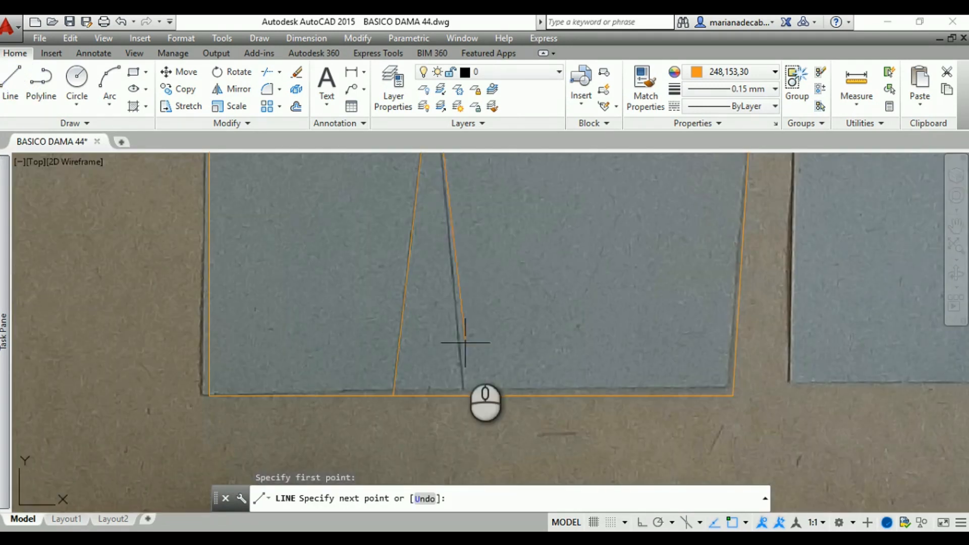
left_click(463, 396)
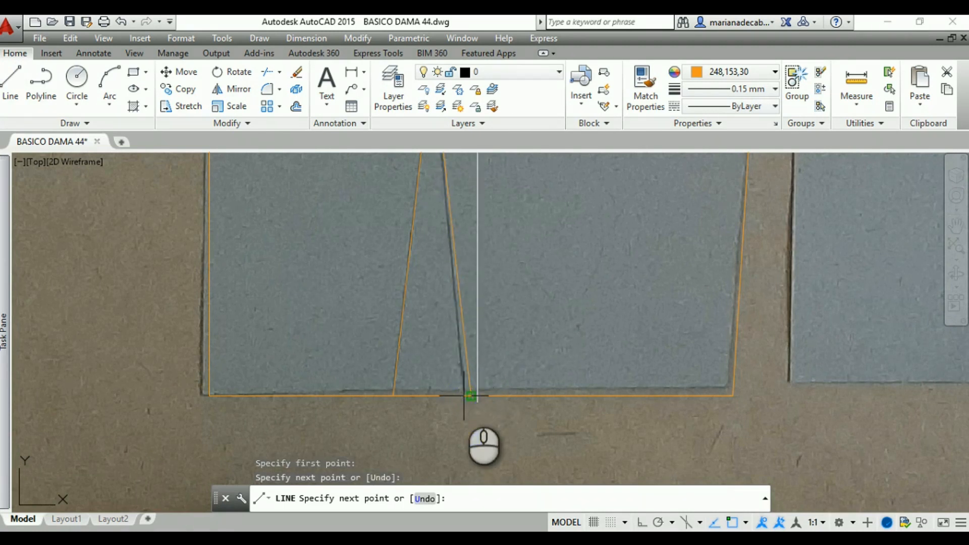
key("Escape")
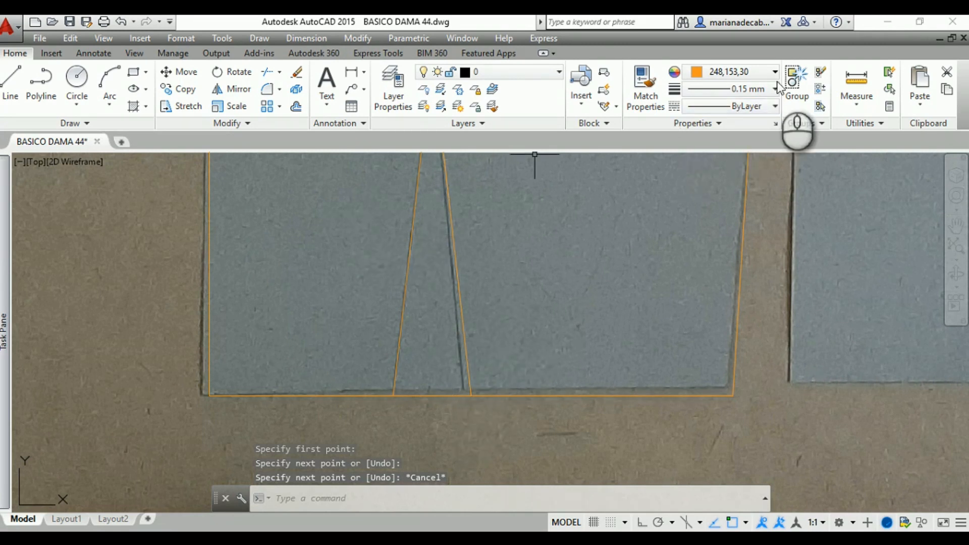
Measure the back waist dart's opening along the hem between its two leg ends
left_click(856, 83)
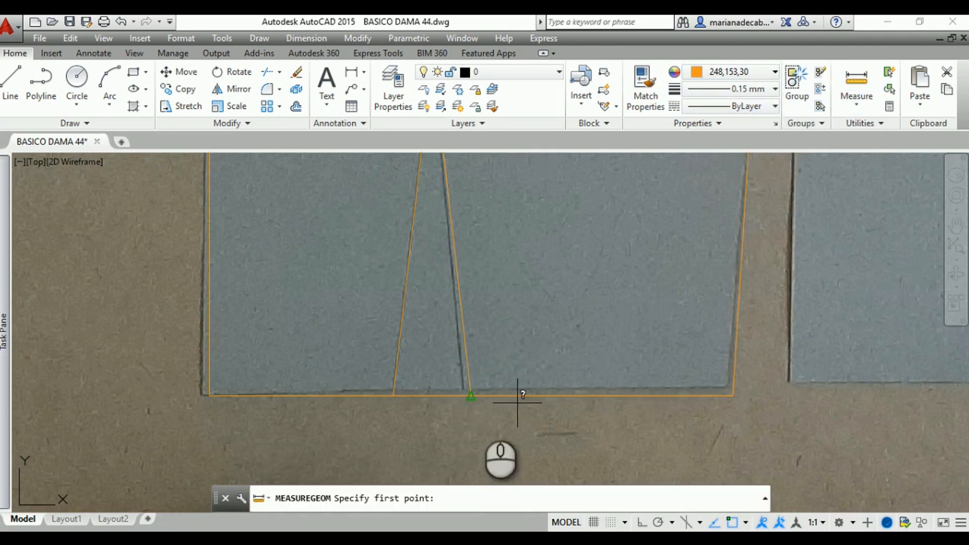
left_click(393, 395)
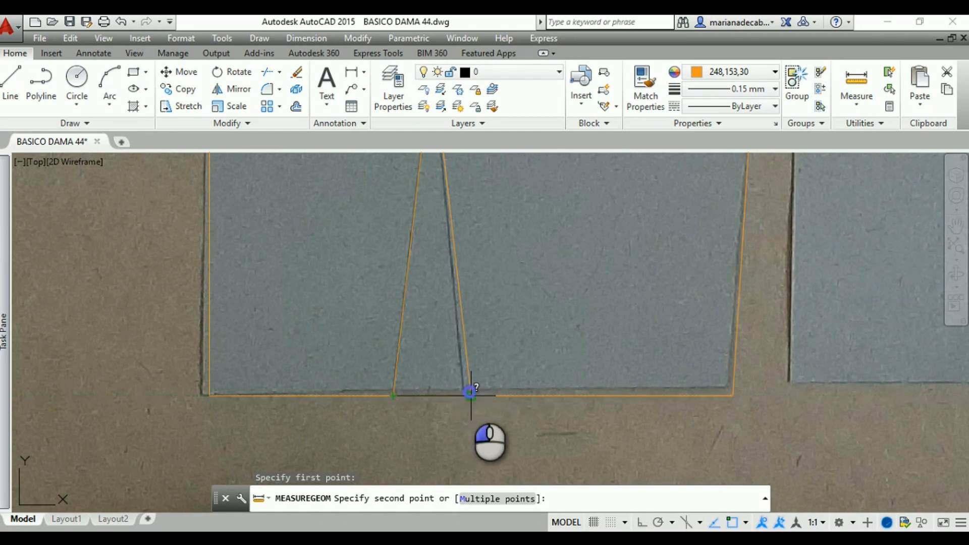
left_click(470, 392)
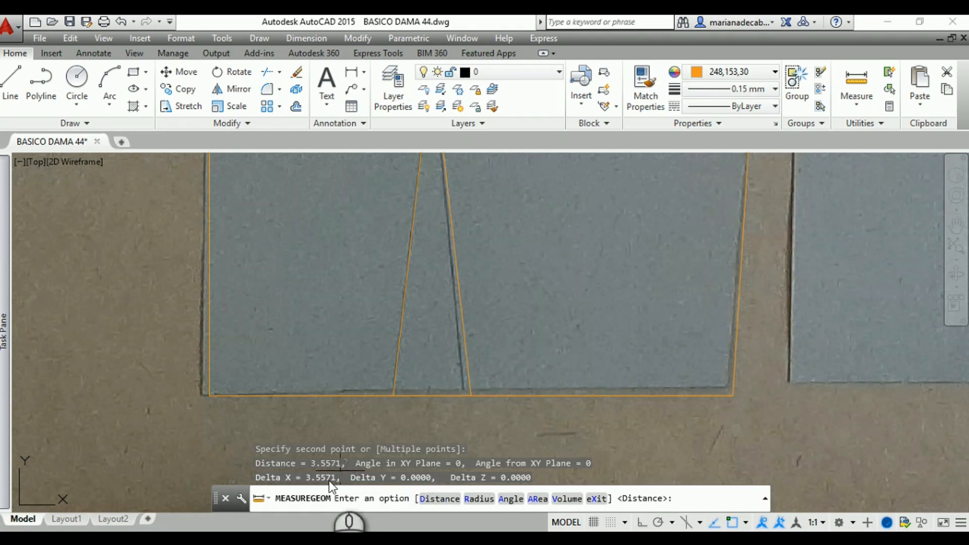
key("Escape")
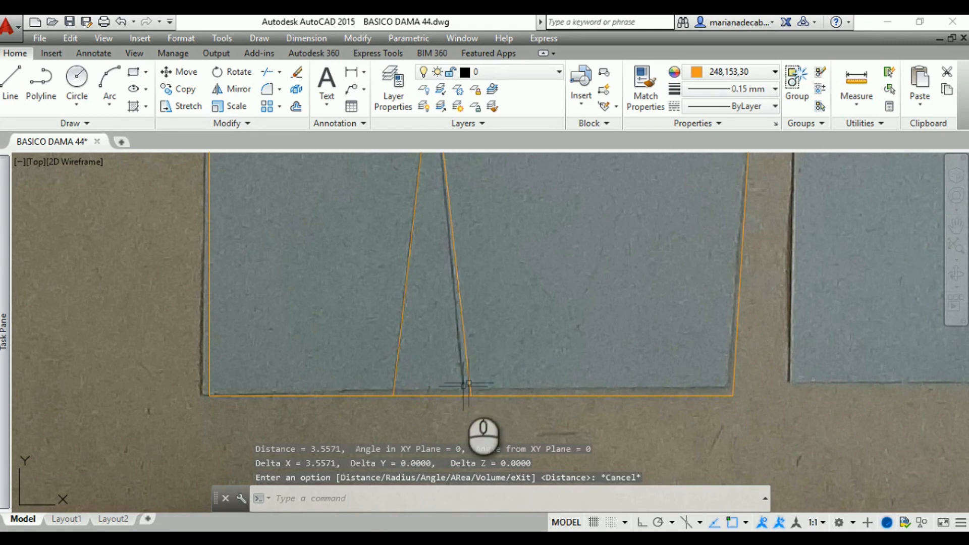
Draw a line 3 units long along the hem from the left dart leg's foot and continue it up to the dart apex
left_click(10, 81)
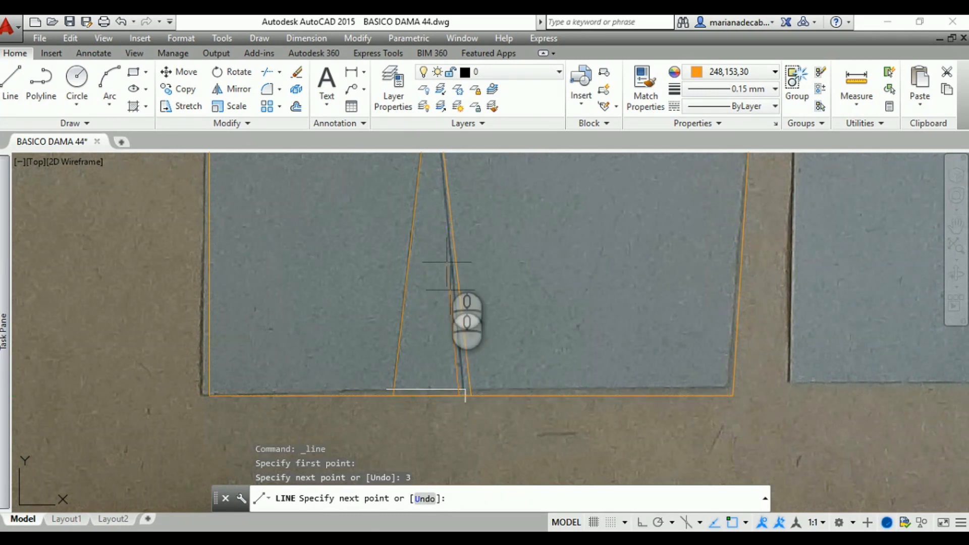
mouse_move(436, 172)
middle_mouse_down()
mouse_move(441, 247)
mouse_move(421, 330)
middle_mouse_up()
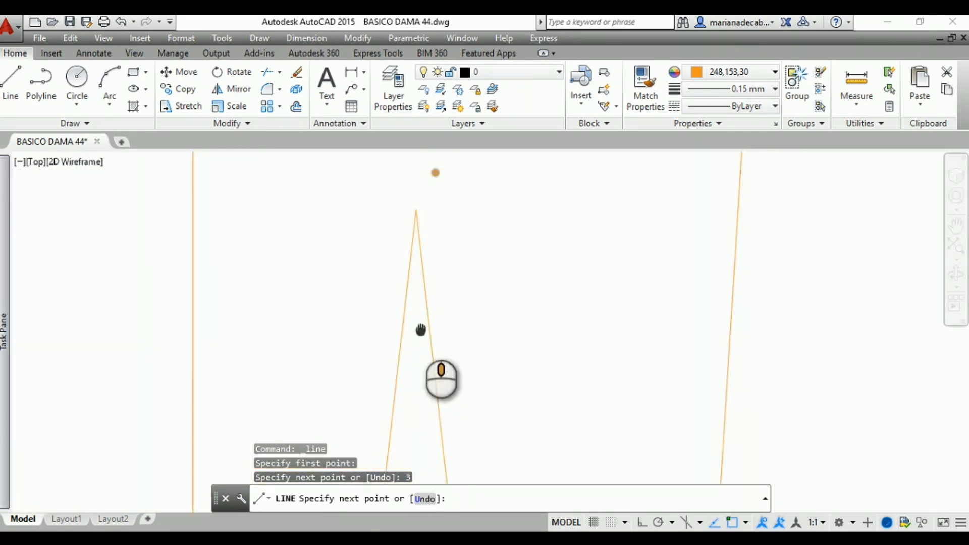
left_click(415, 208)
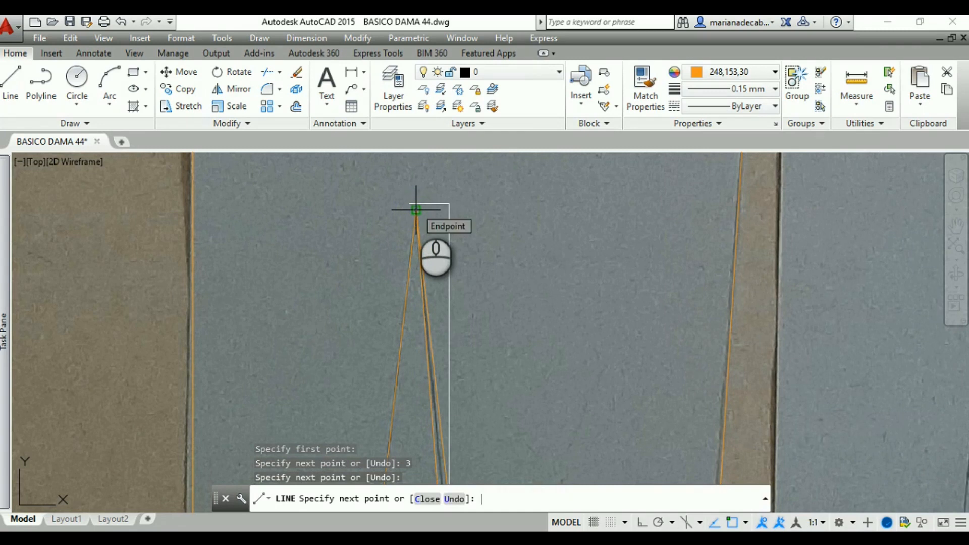
right_click(415, 209)
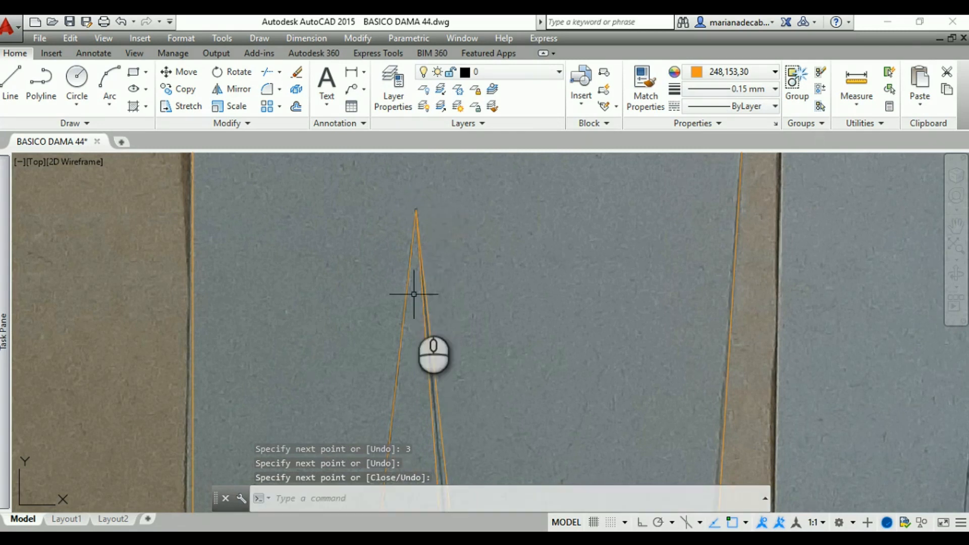
Erase the first right dart leg and the 3-unit construction line lying on the hem
left_click(436, 370)
key("Delete")
middle_click_drag(474, 370, 545, 170)
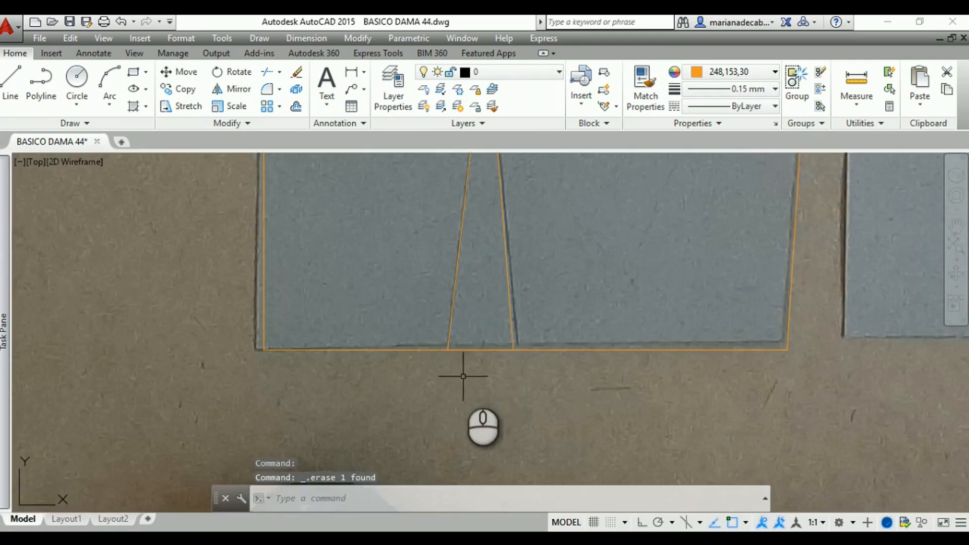
left_click(483, 349)
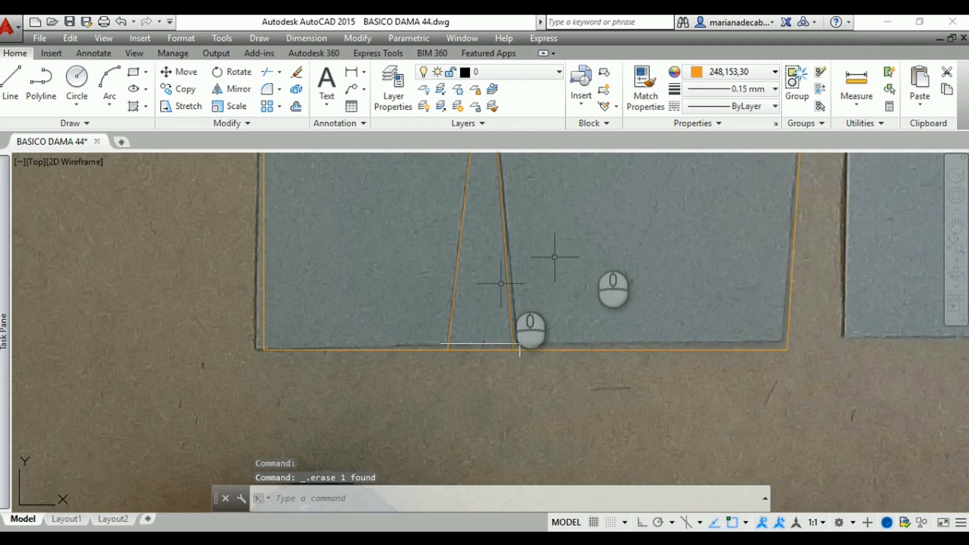
Check the corrected dart width by measuring along the hem from the left leg's foot to the new right leg's foot
left_click(857, 84)
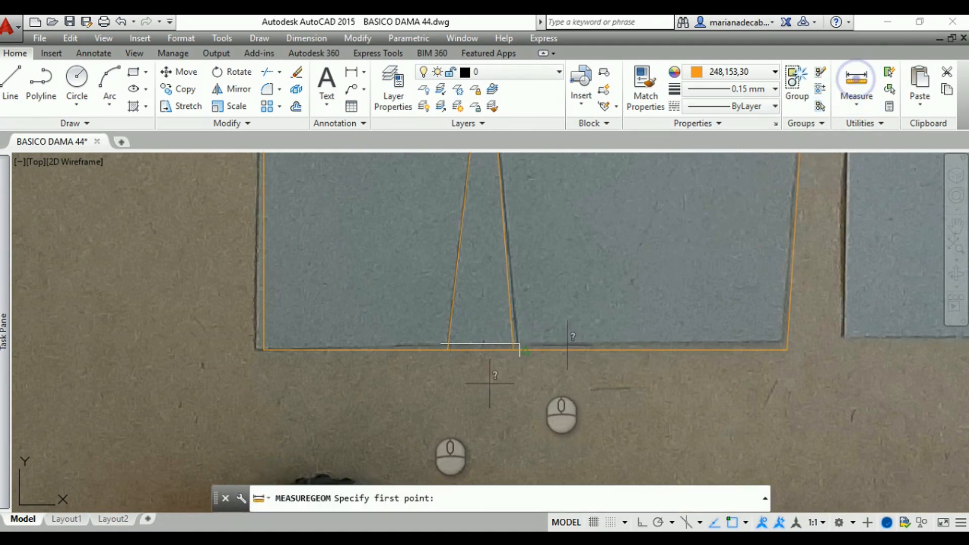
left_click(447, 349)
left_click(513, 348)
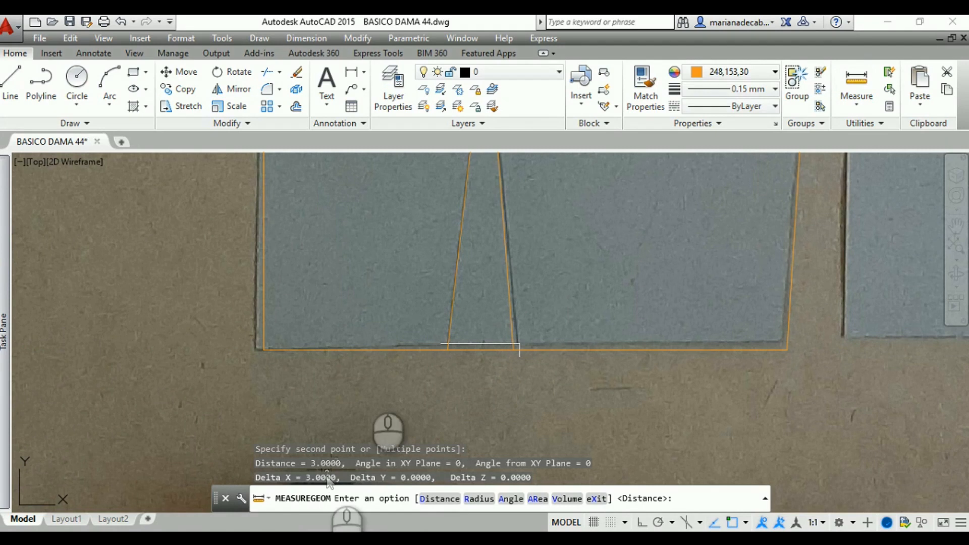
key("Return")
scroll(374, 323, "down", 4)
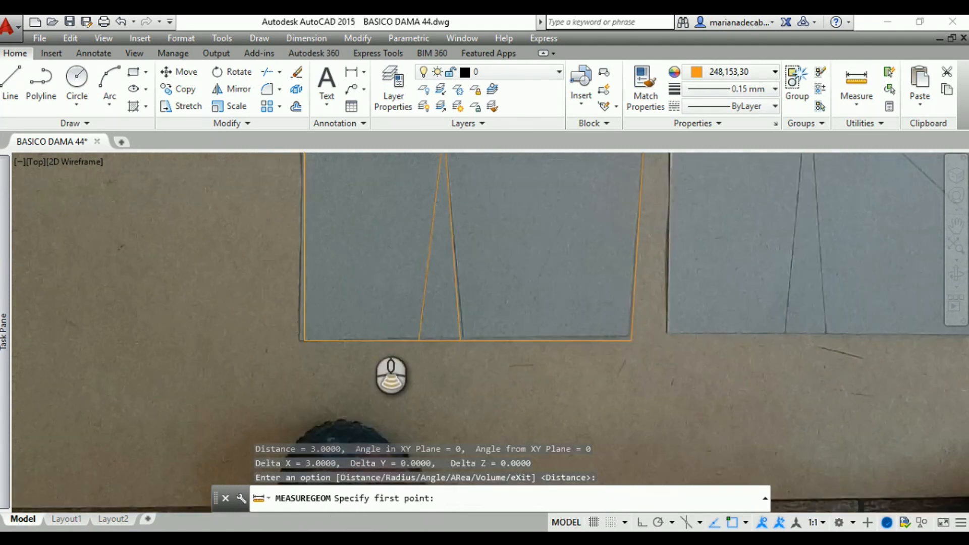
mouse_move(295, 306)
middle_mouse_down()
mouse_move(262, 389)
mouse_move(217, 416)
mouse_move(177, 422)
middle_mouse_up()
scroll(183, 369, "down", 2)
mouse_move(184, 358)
middle_mouse_down()
mouse_move(127, 354)
mouse_move(82, 366)
middle_mouse_up()
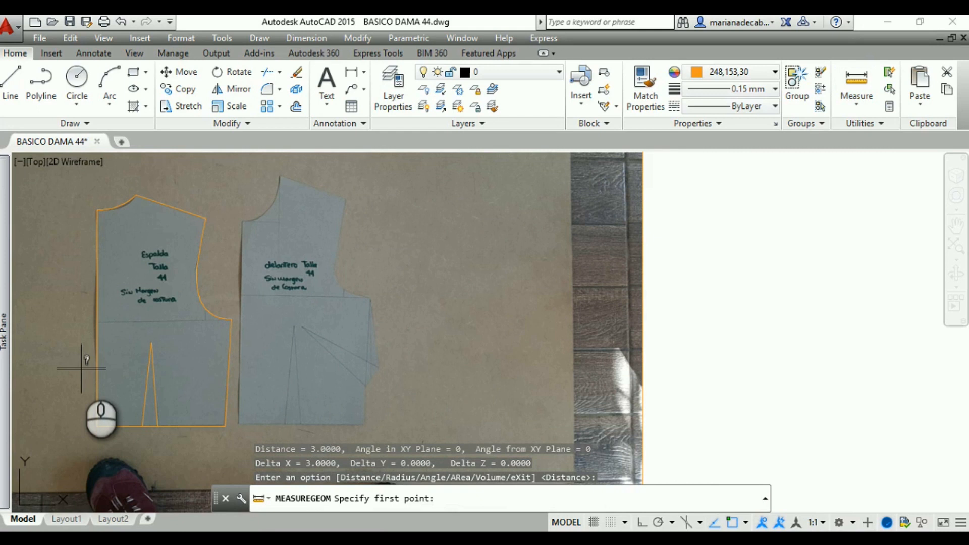
mouse_move(6, 386)
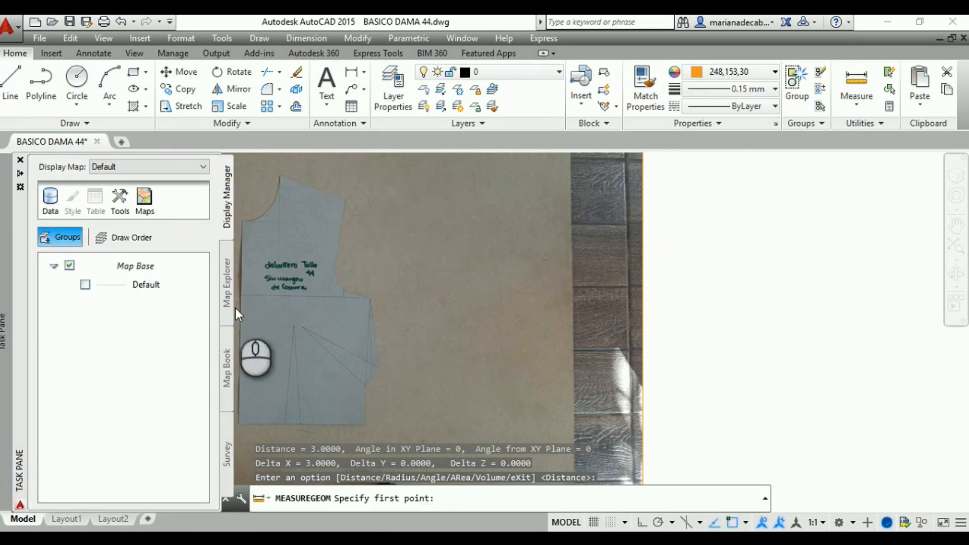
left_click(394, 261)
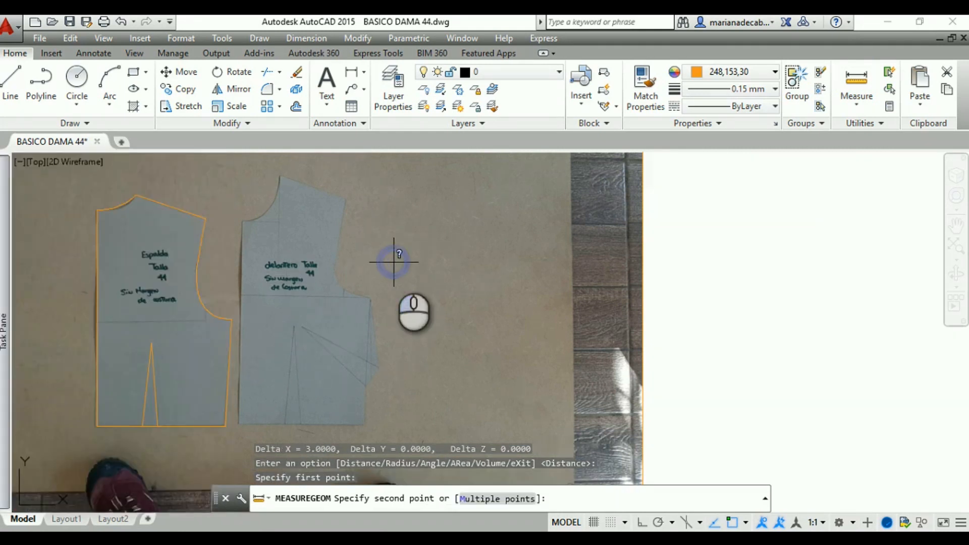
middle_click_drag(379, 269, 348, 249)
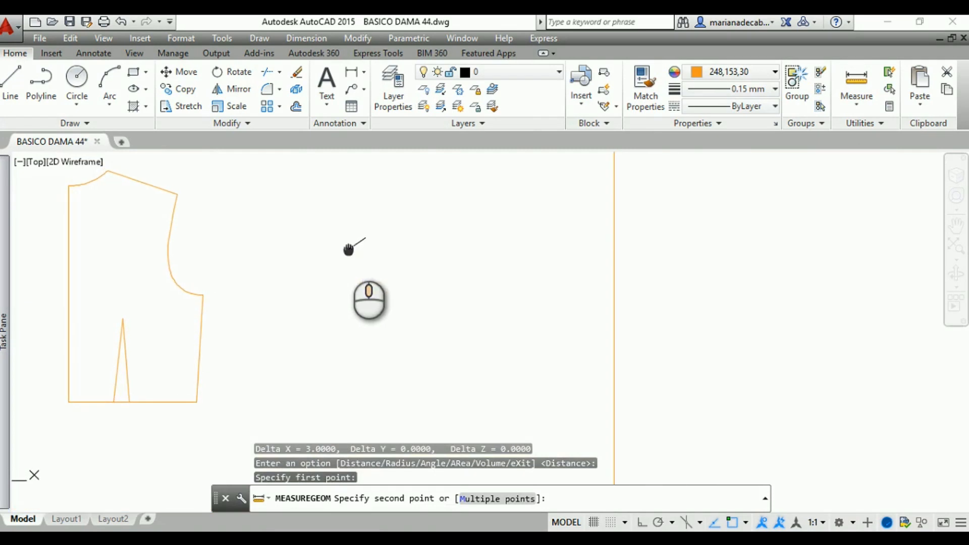
key("Escape")
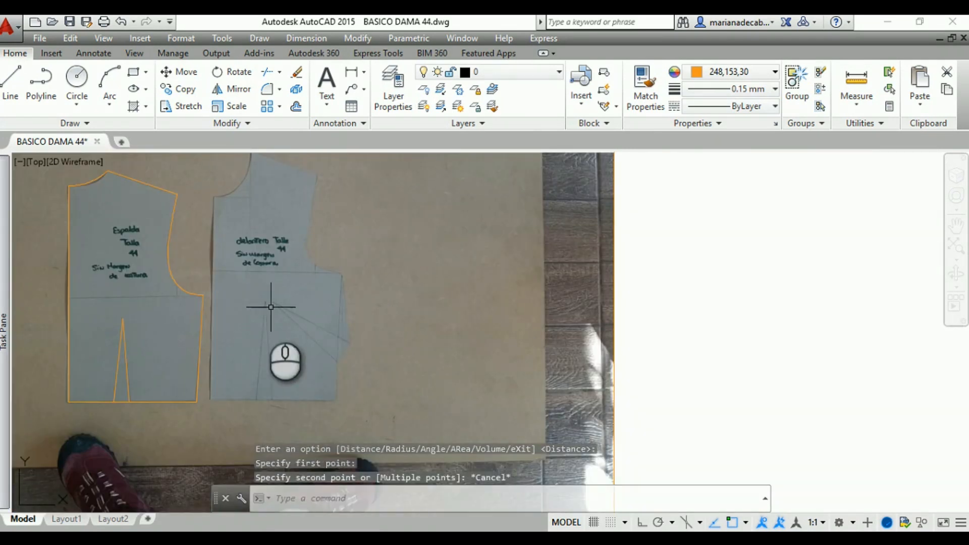
scroll(253, 301, "up", 2)
middle_click_drag(240, 293, 249, 375)
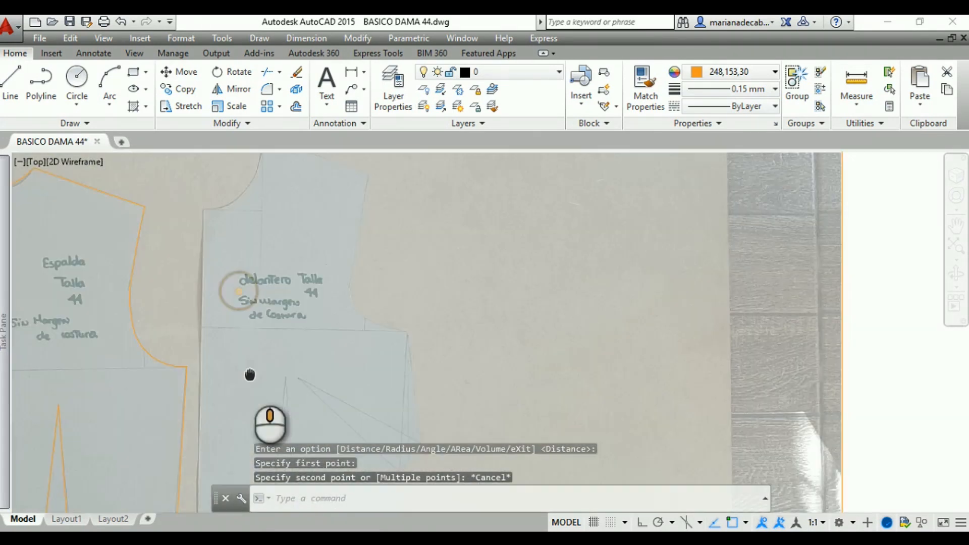
left_click(11, 80)
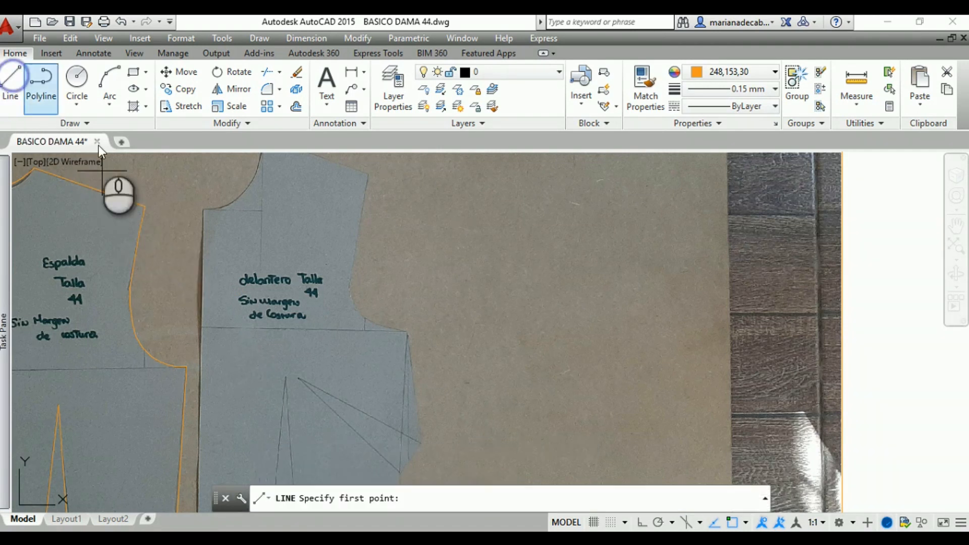
left_click(201, 209)
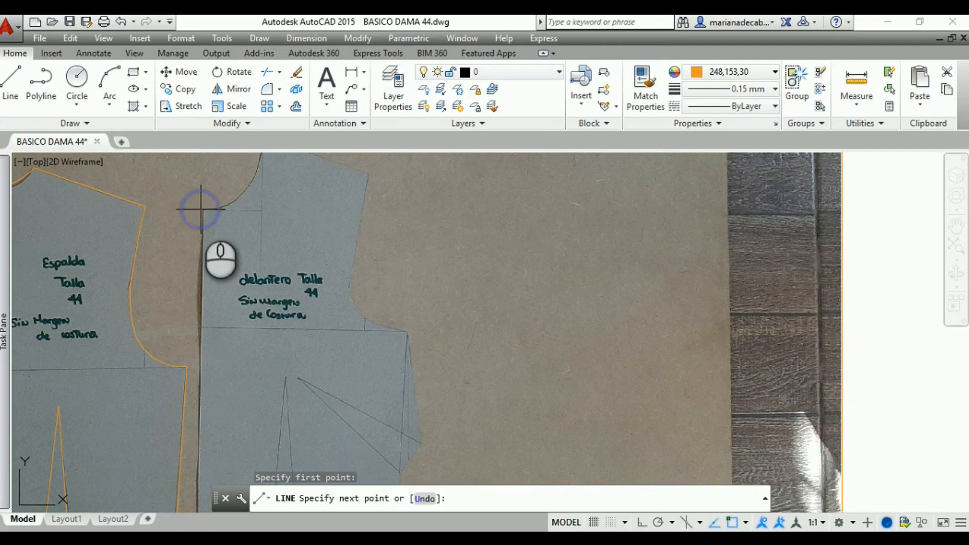
key("Escape")
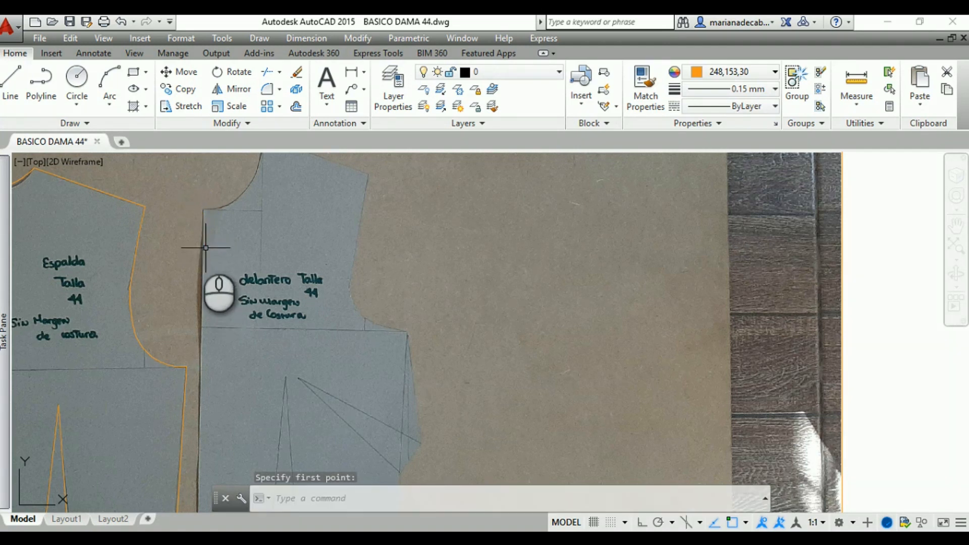
Draw a line down the front bodice's center front edge, from the neckline's lower corner to the hem corner
left_click(12, 90)
scroll(176, 212, "up", 4)
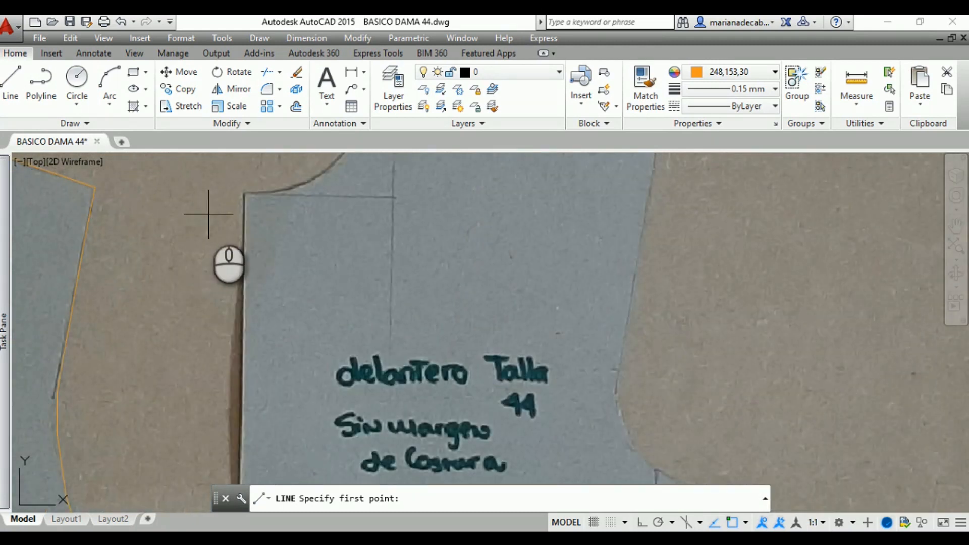
left_click(243, 191)
middle_click_drag(237, 347, 248, 262)
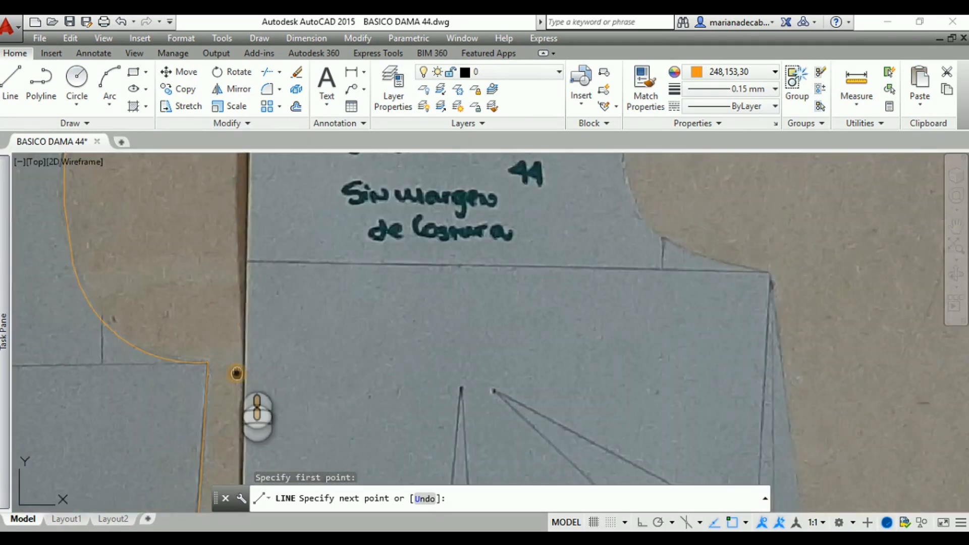
middle_click_drag(237, 373, 238, 242)
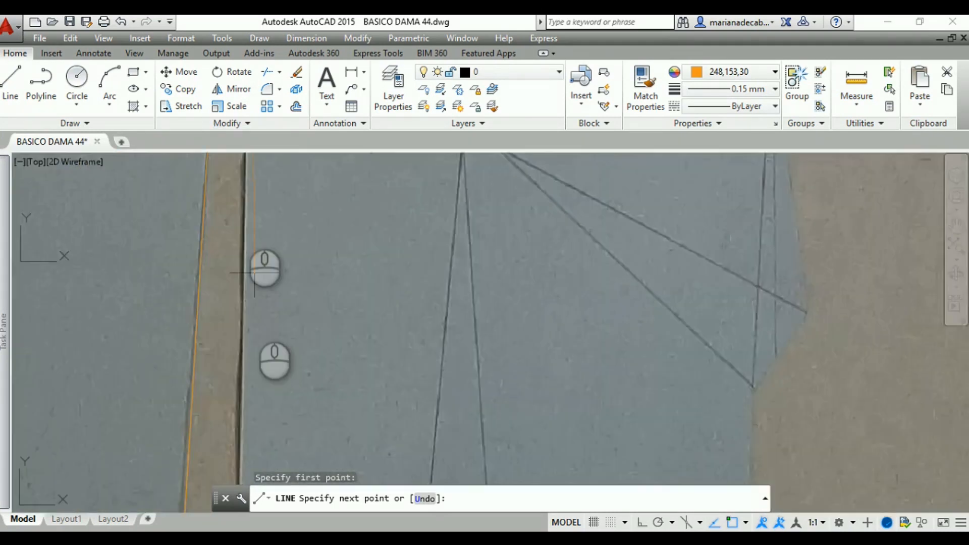
middle_click_drag(245, 369, 245, 282)
middle_click_drag(245, 237, 248, 155)
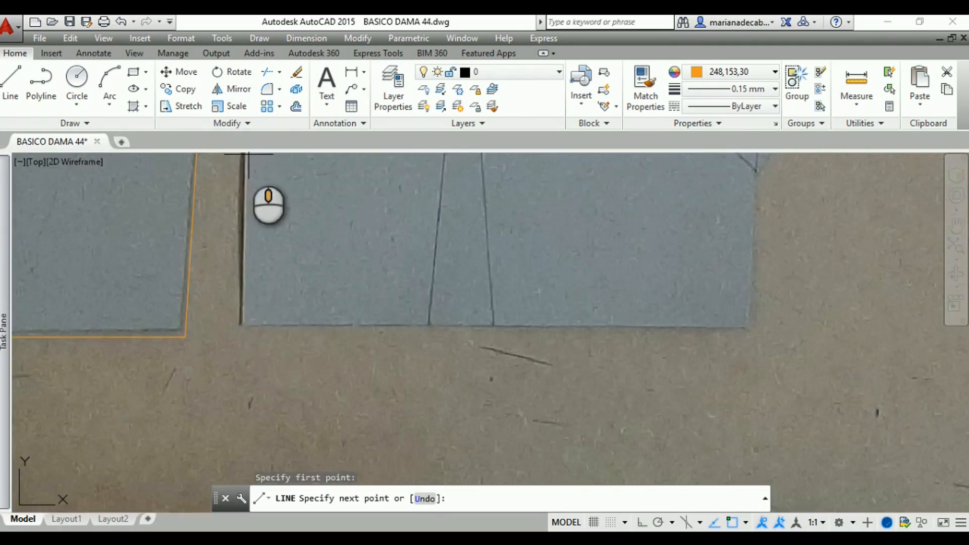
left_click(241, 326)
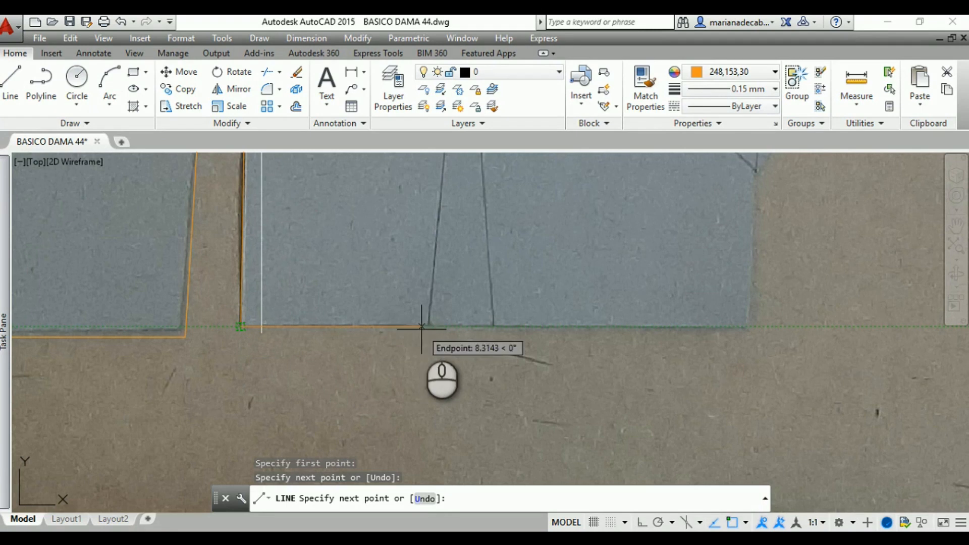
Continue the line horizontally along the front hem for about 23.49 units and up the side seam to the side dart's lower leg end
left_click(750, 328)
middle_click_drag(760, 266, 725, 415)
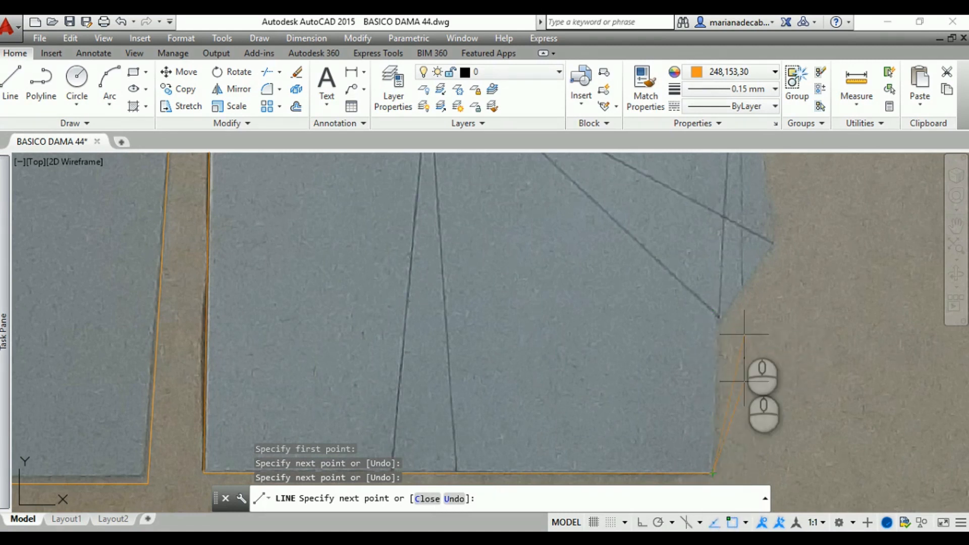
left_click(721, 318)
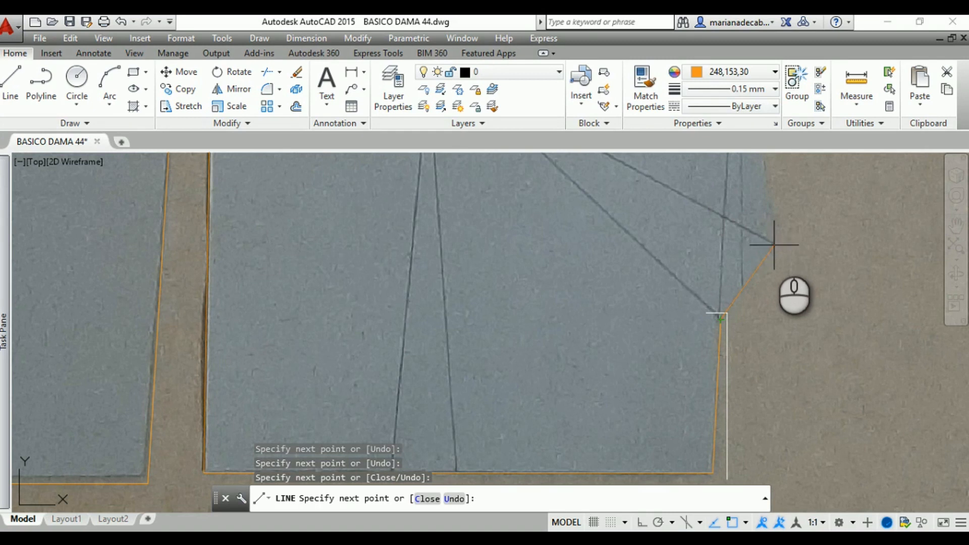
Continue the outline across the side dart's opening to its upper leg end and up to the underarm corner, ending the line there
scroll(774, 244, "down", 5)
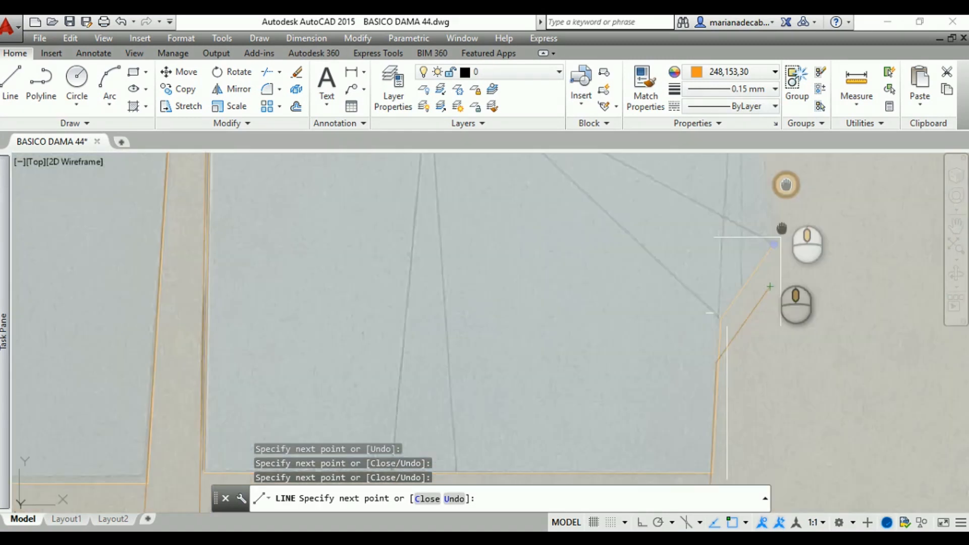
scroll(737, 318, "up", 5)
middle_click_drag(708, 182, 715, 293)
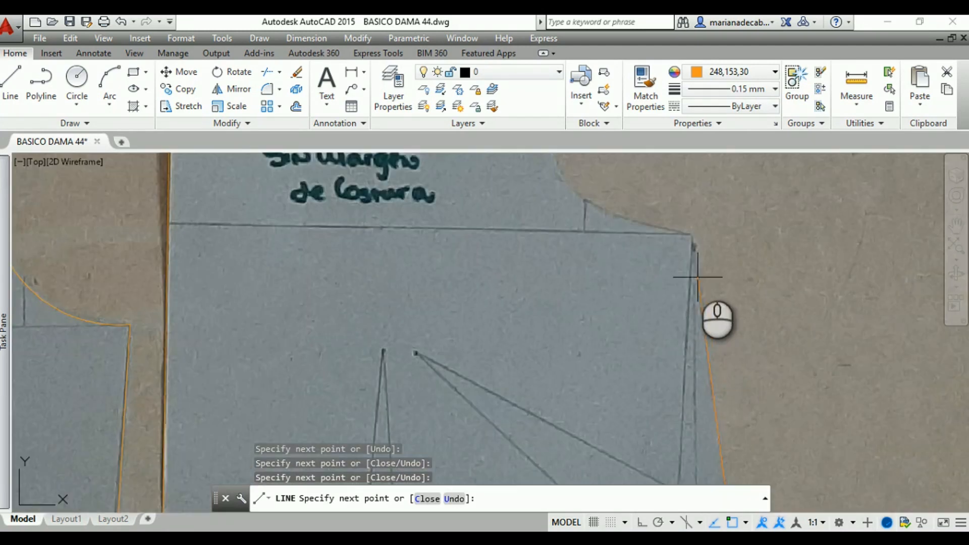
left_click(693, 233)
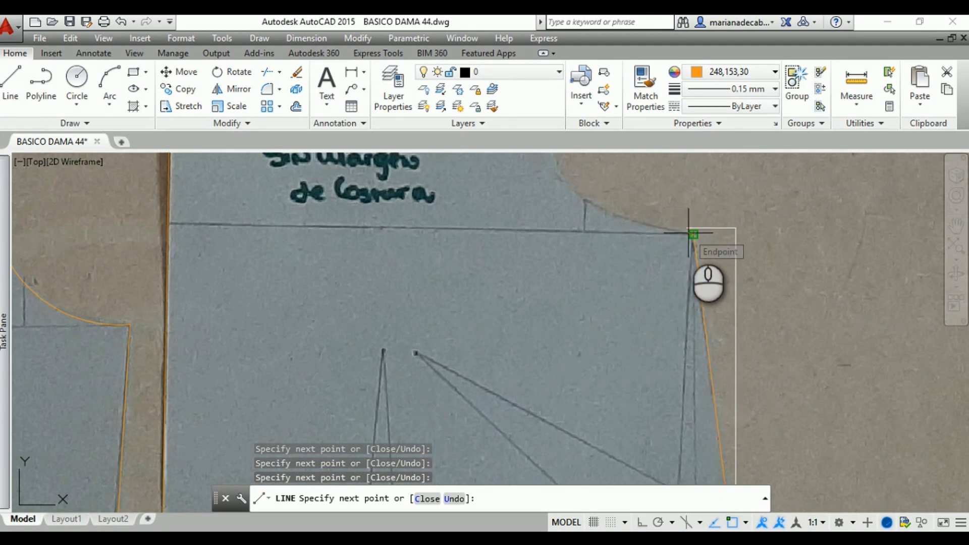
key("Return")
middle_click_drag(629, 336, 615, 350)
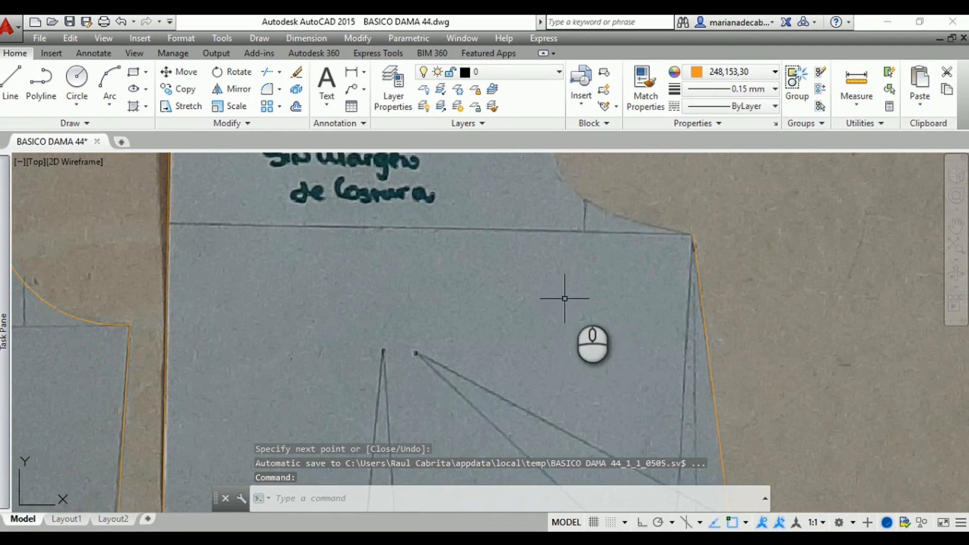
mouse_move(664, 190)
middle_mouse_down()
mouse_move(642, 244)
mouse_move(565, 364)
middle_mouse_up()
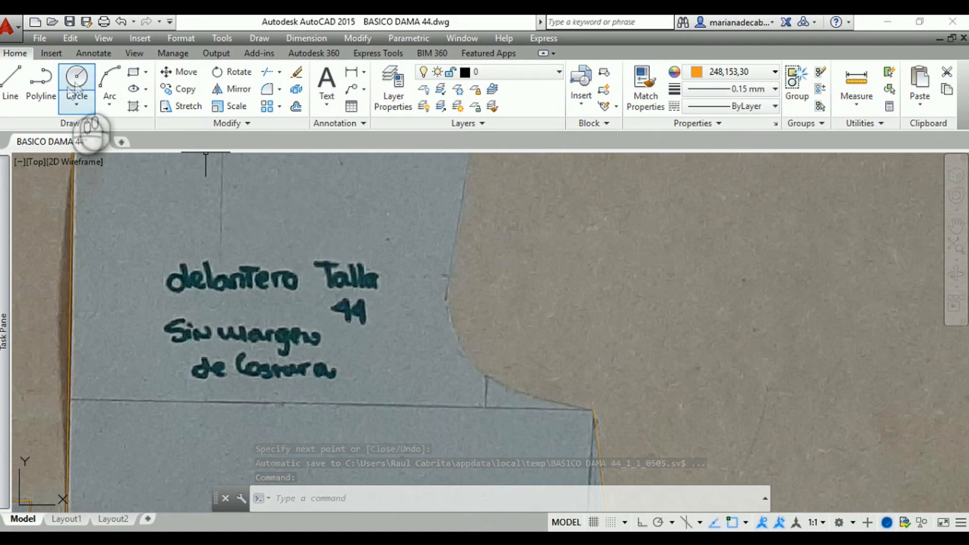
left_click(107, 82)
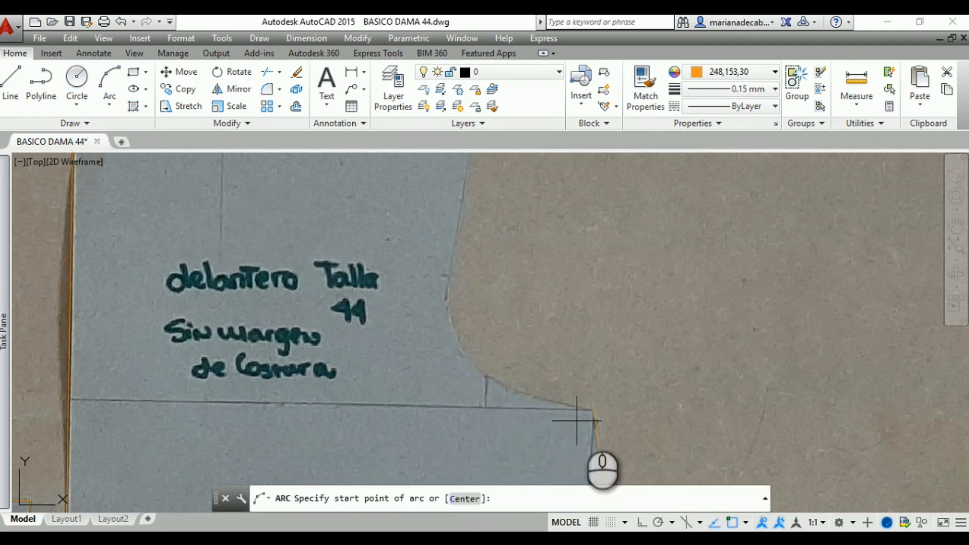
left_click(595, 410)
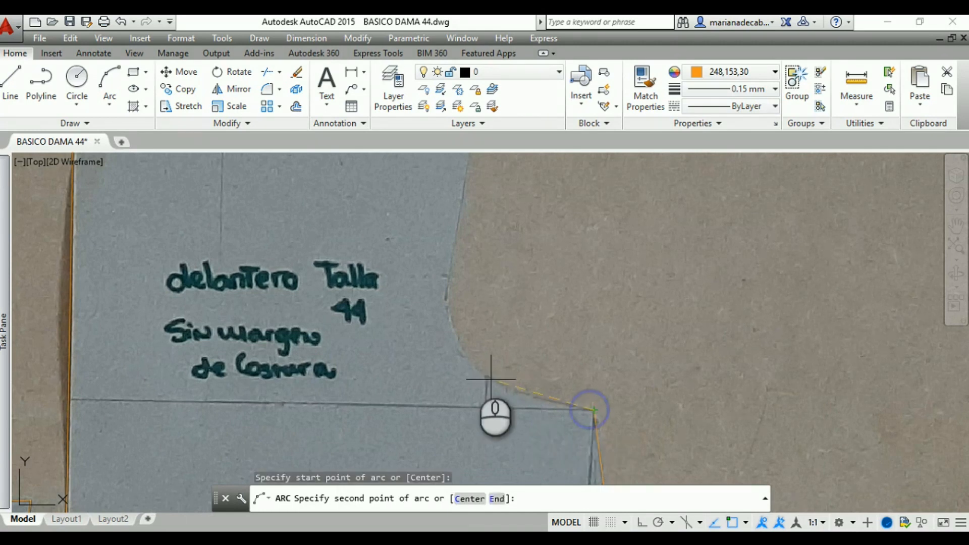
left_click(488, 358)
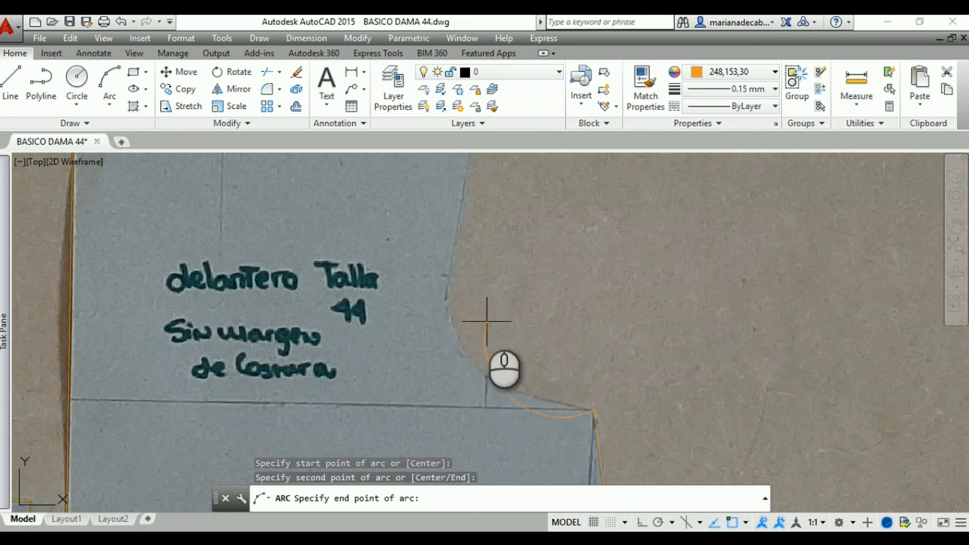
key("Escape")
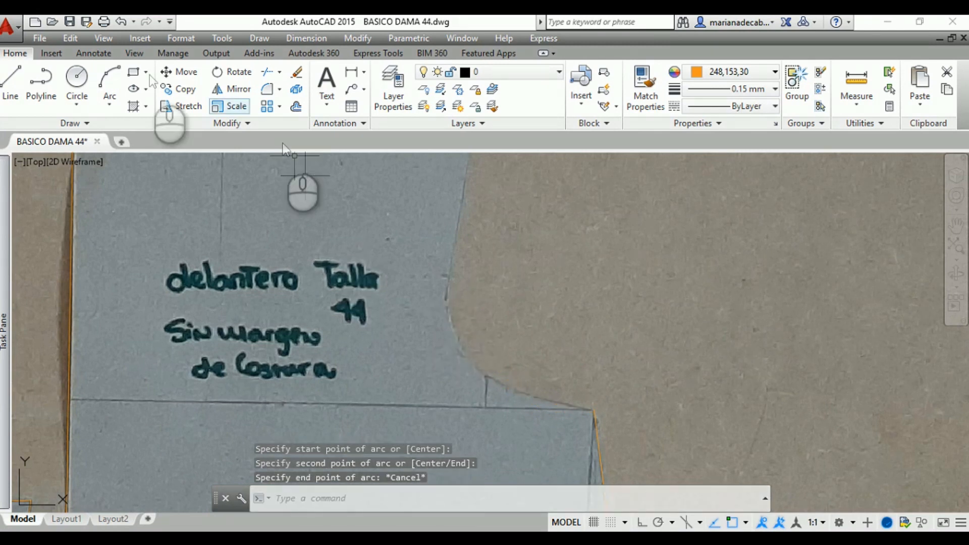
left_click(110, 79)
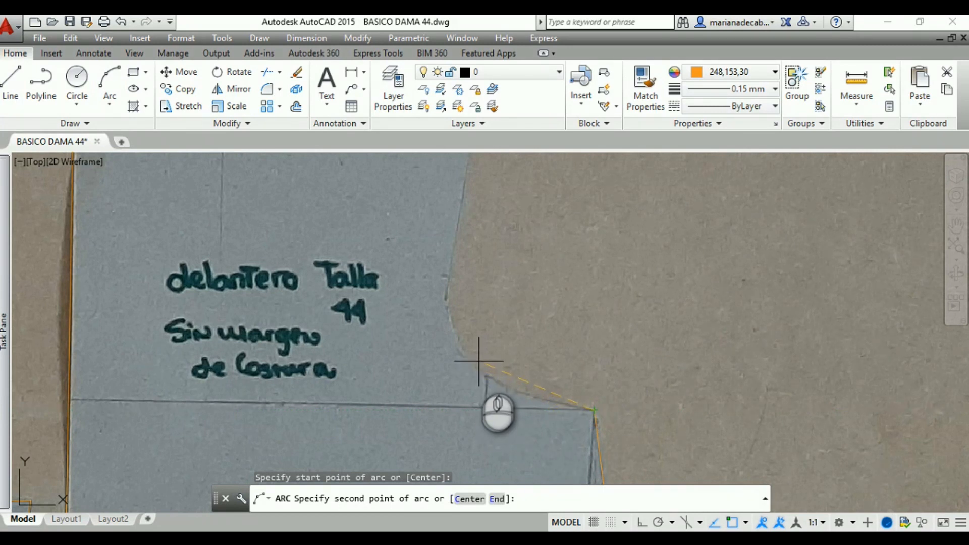
left_click(473, 364)
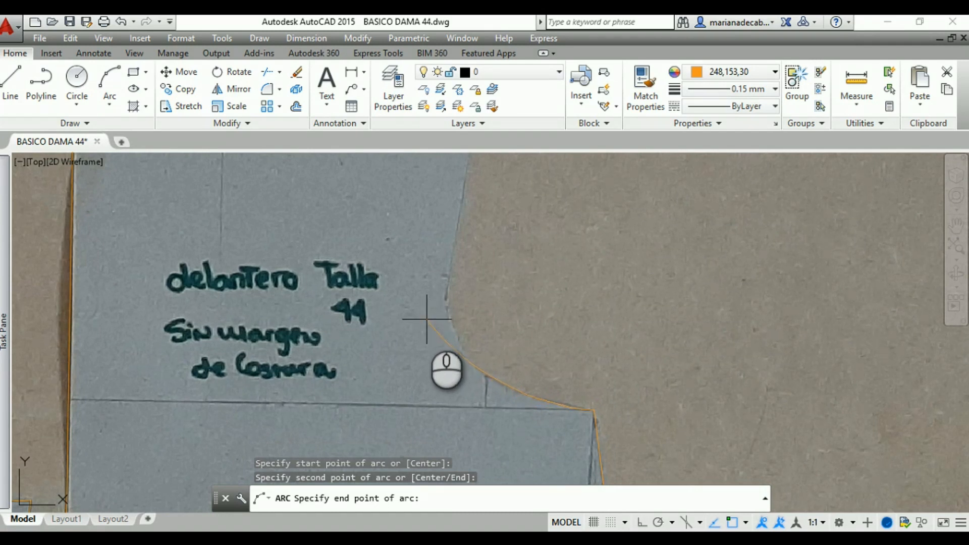
key("Escape")
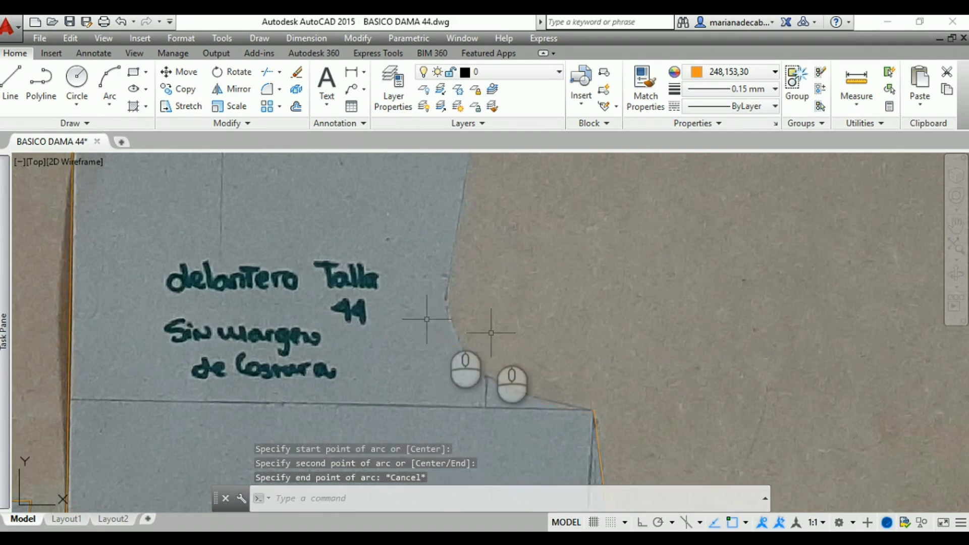
left_click(107, 75)
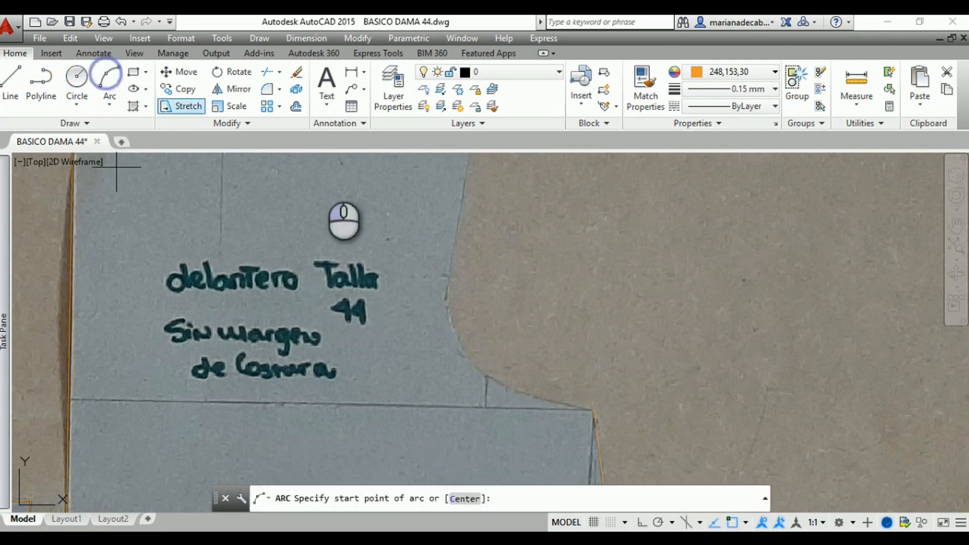
left_click(592, 408)
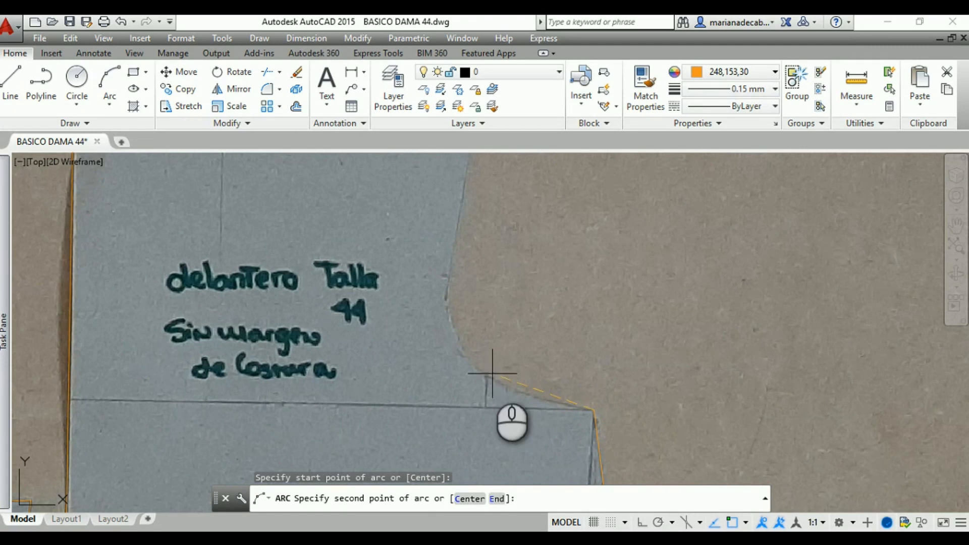
left_click(480, 349)
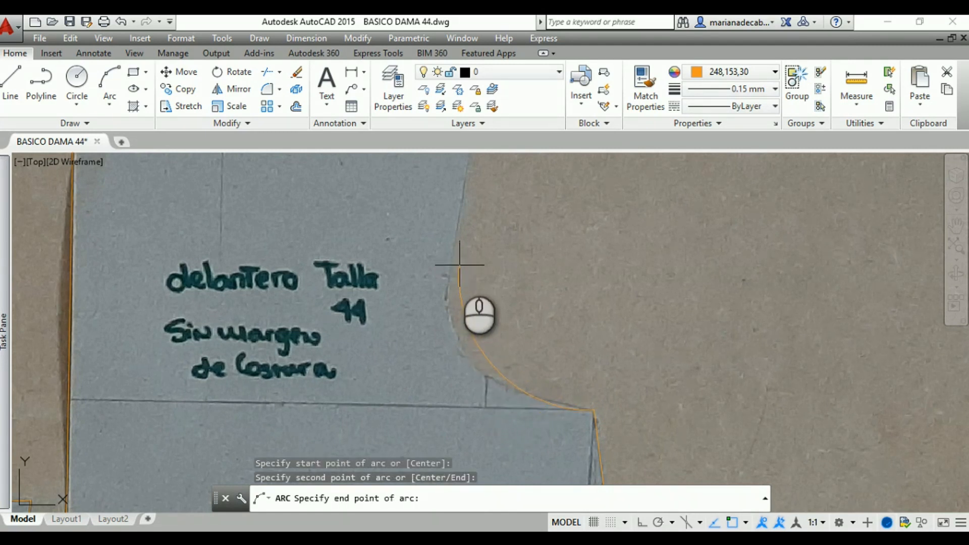
left_click(446, 274)
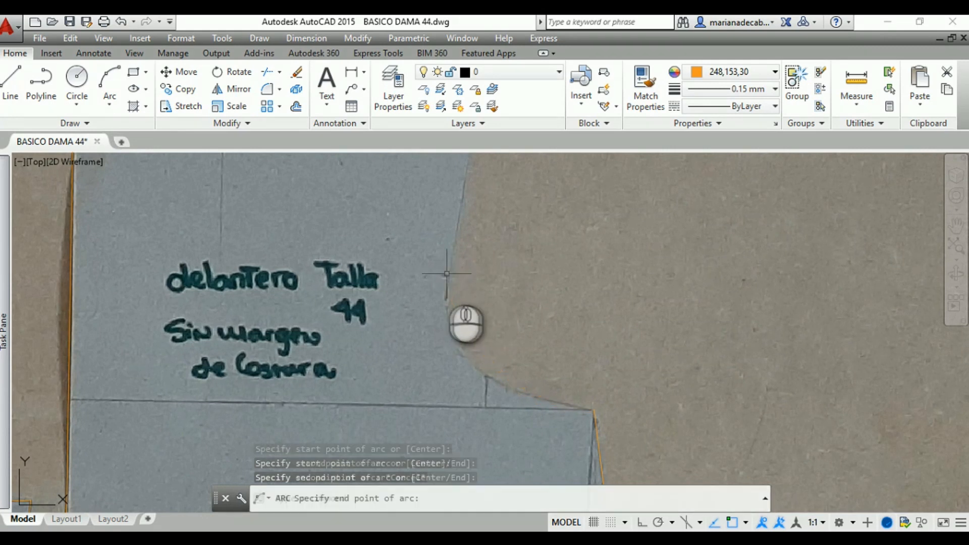
Trace the lower part of the front armhole with a three-point arc starting at the underarm corner
left_click(109, 83)
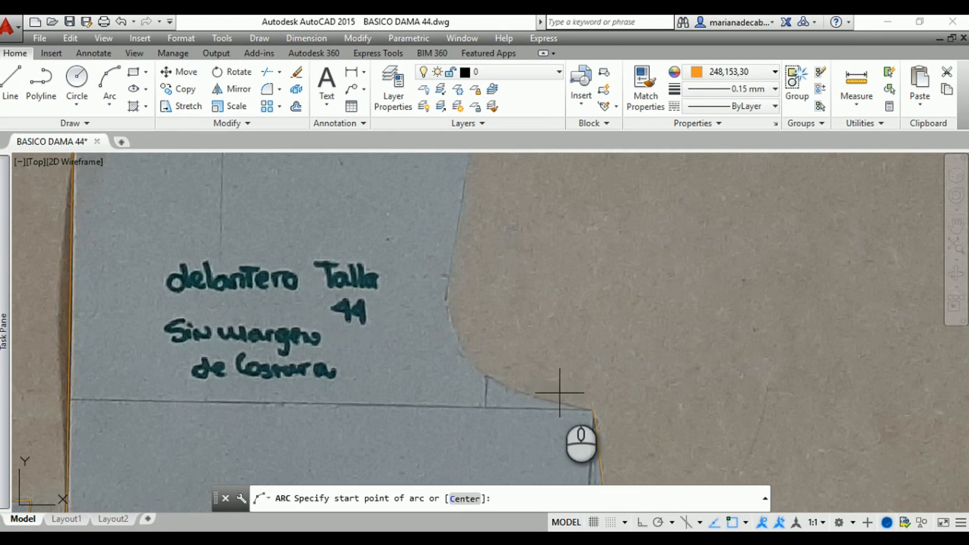
left_click(594, 410)
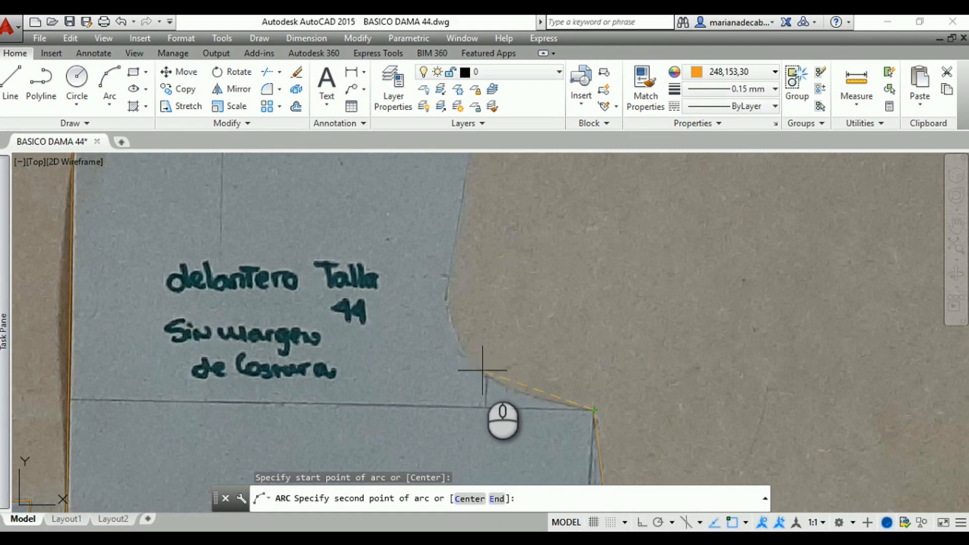
left_click(483, 370)
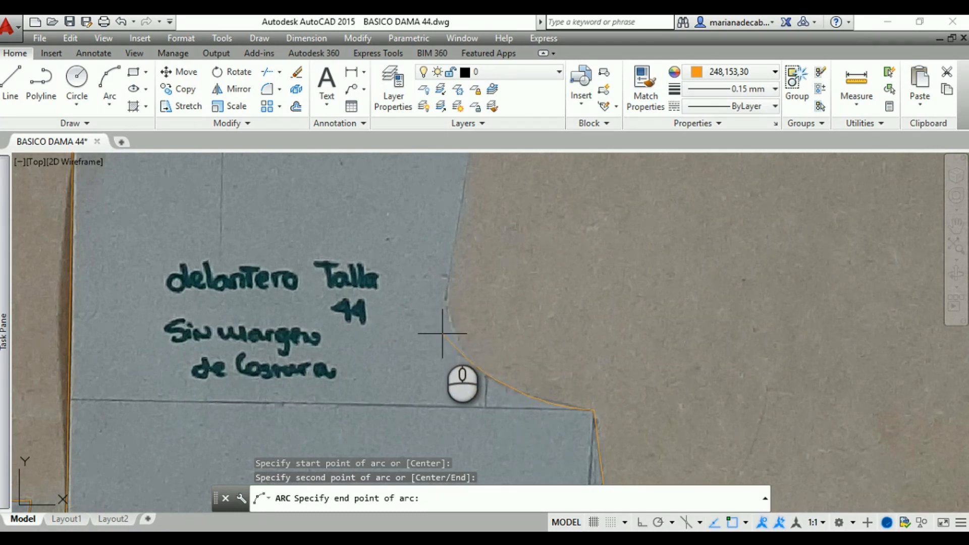
left_click(442, 333)
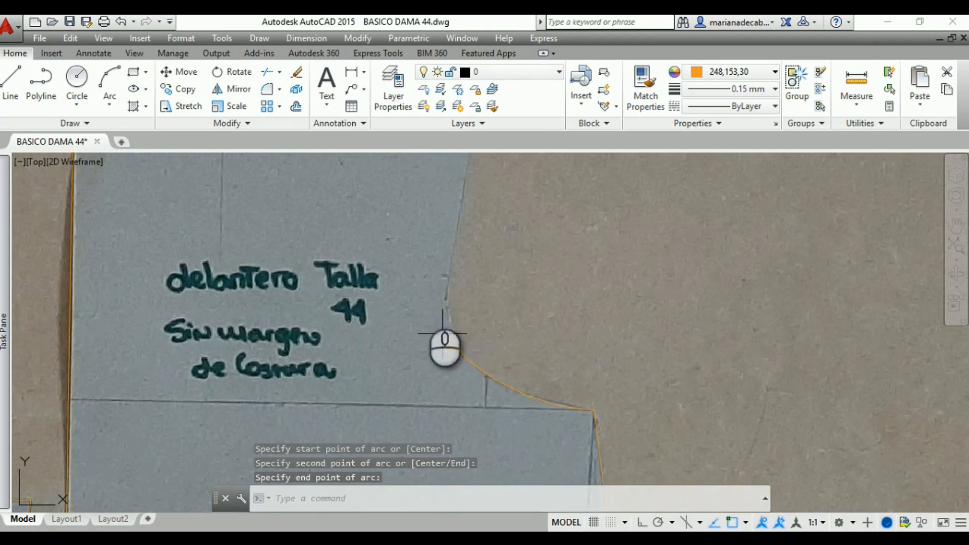
left_click(116, 80)
scroll(755, 389, "up", 3)
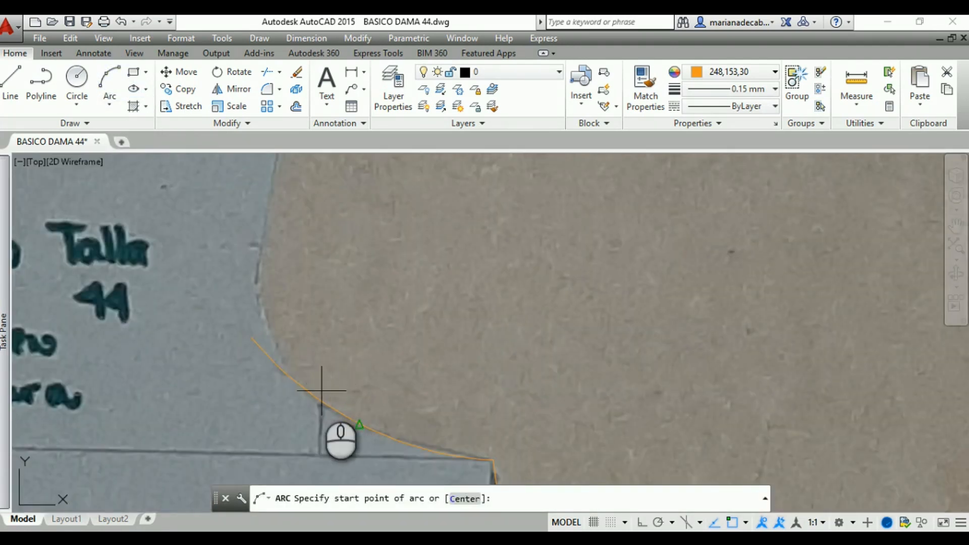
left_click(297, 383)
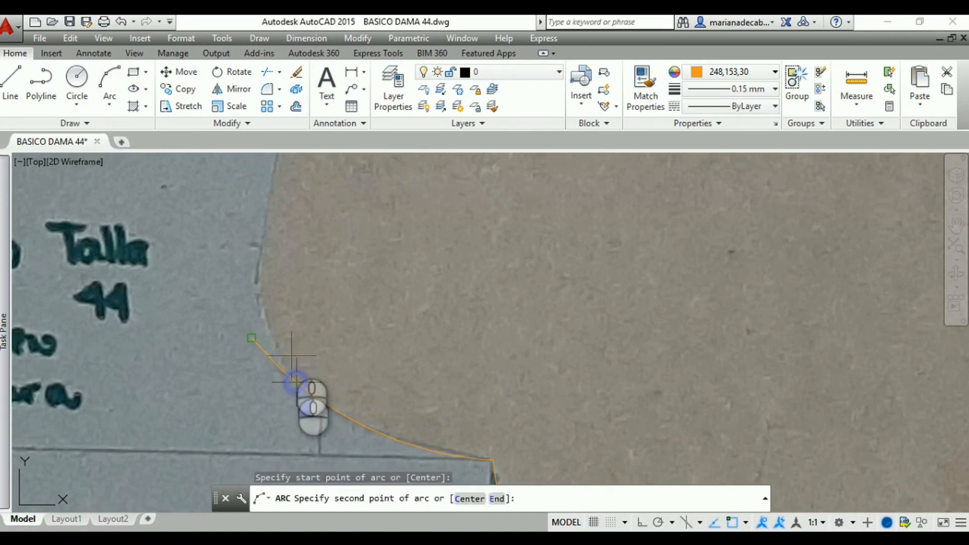
key("Escape")
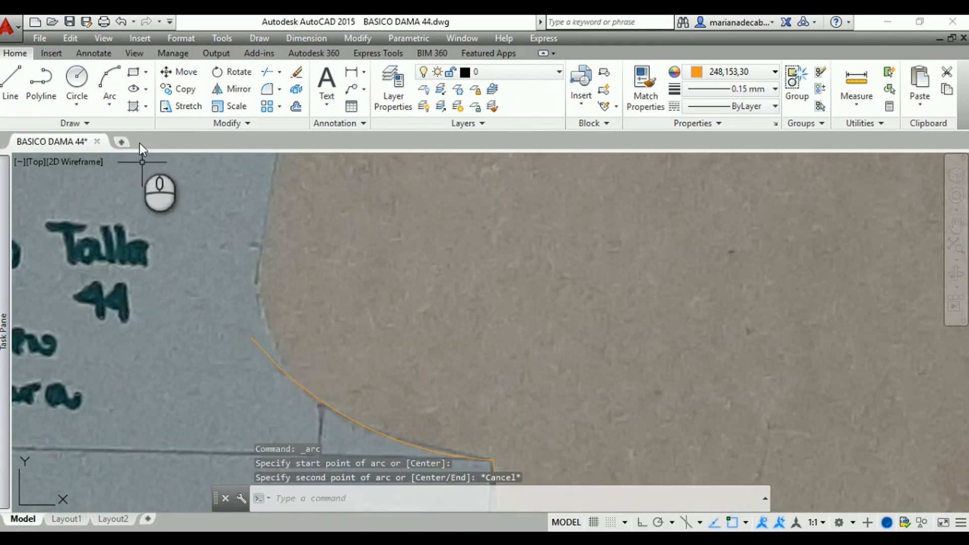
left_click(109, 83)
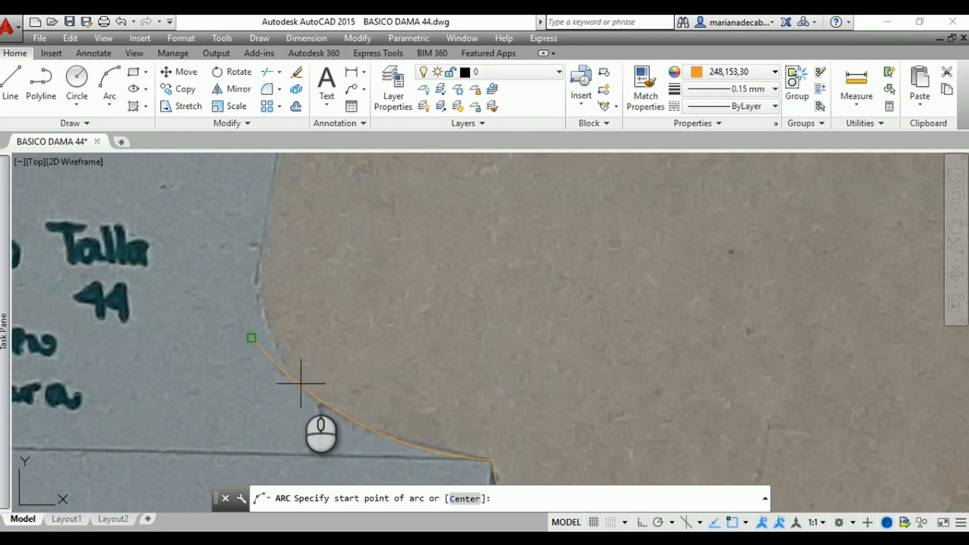
key("Escape")
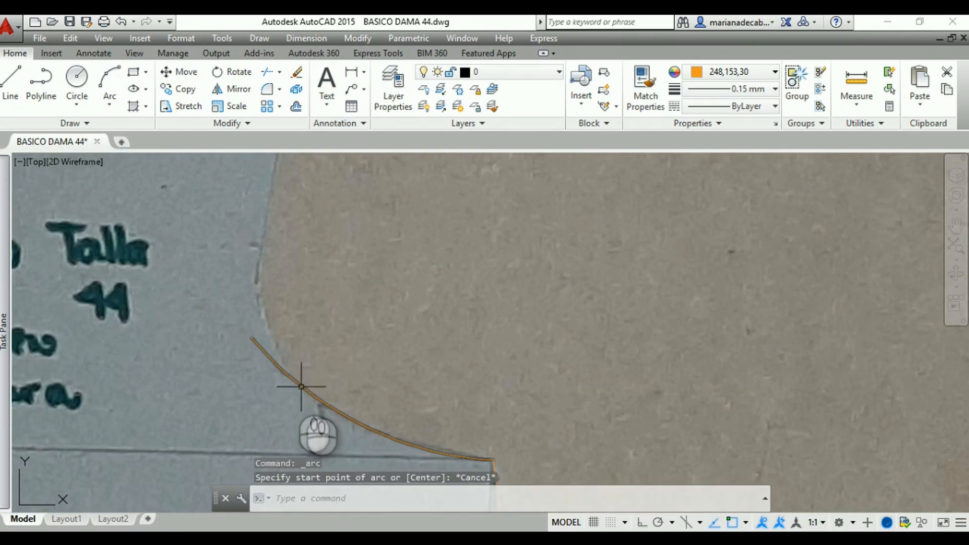
Trace the front armhole's inner curve with a three-point arc starting at the lower arc's midpoint and ending just outside the armhole edge
left_click(115, 86)
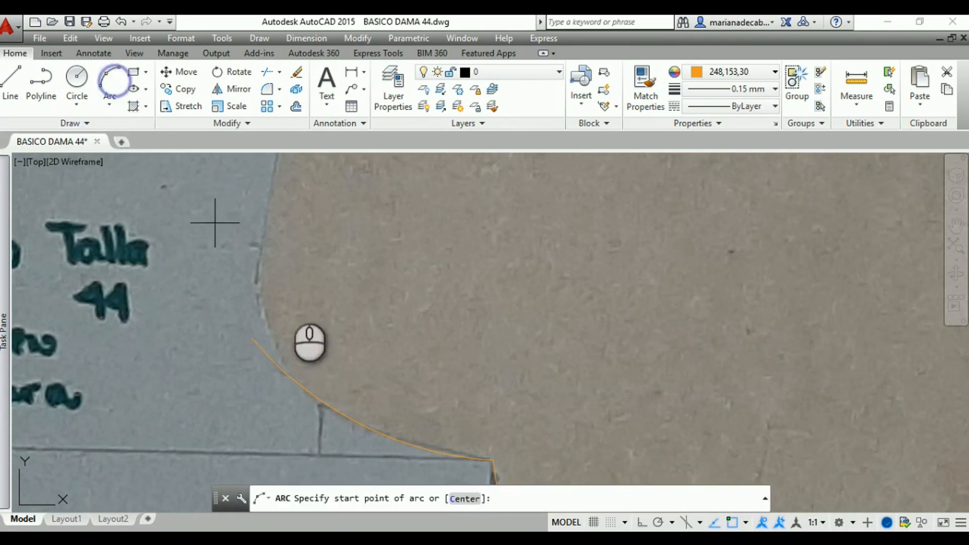
left_click(304, 391)
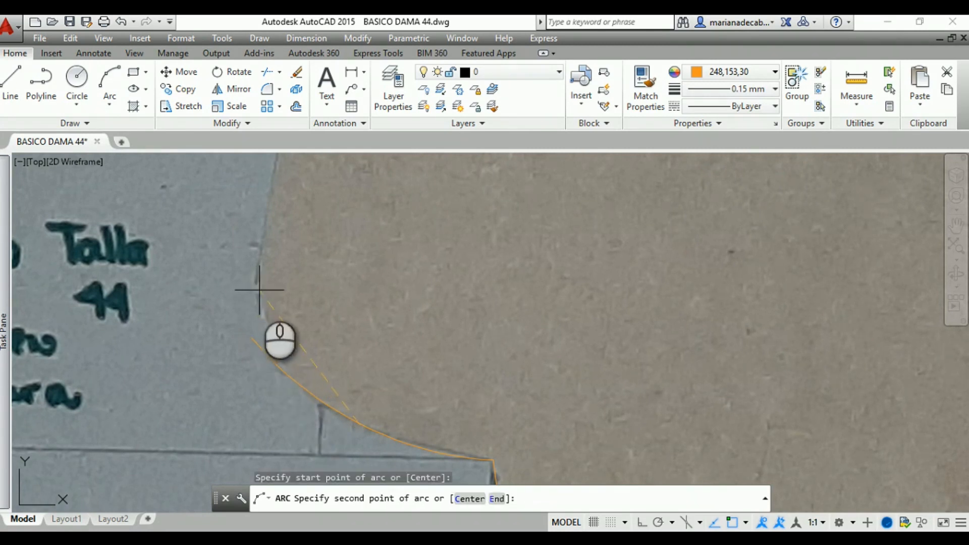
left_click(260, 265)
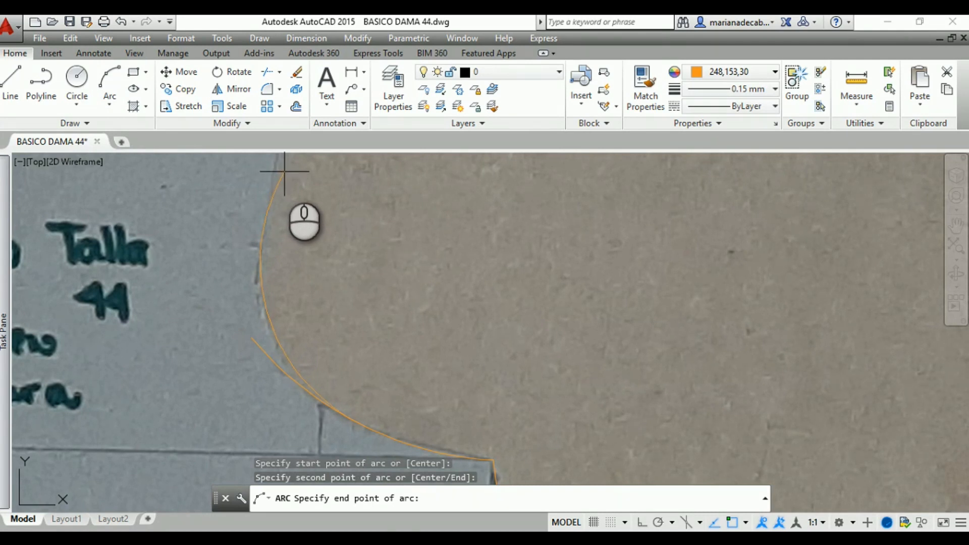
key("Escape")
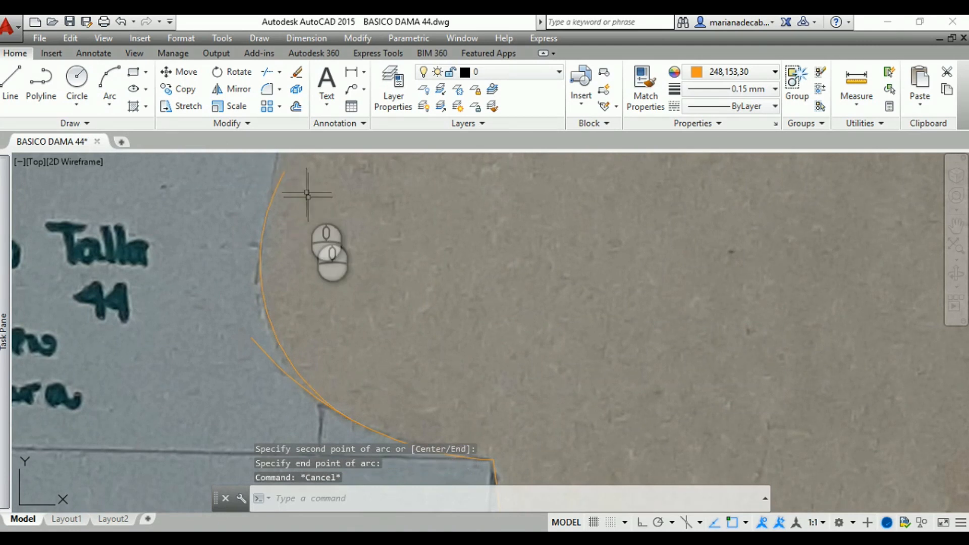
scroll(318, 288, "down", 3)
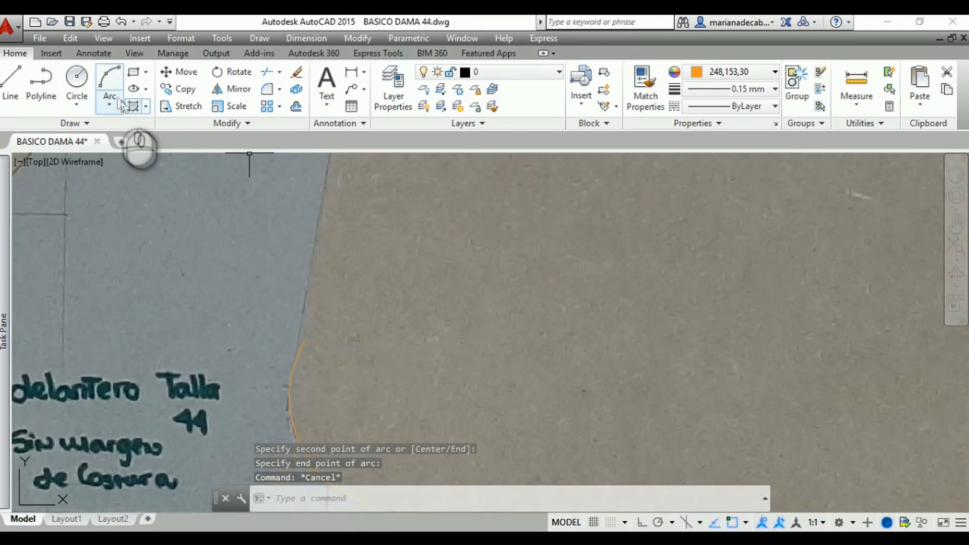
left_click(11, 82)
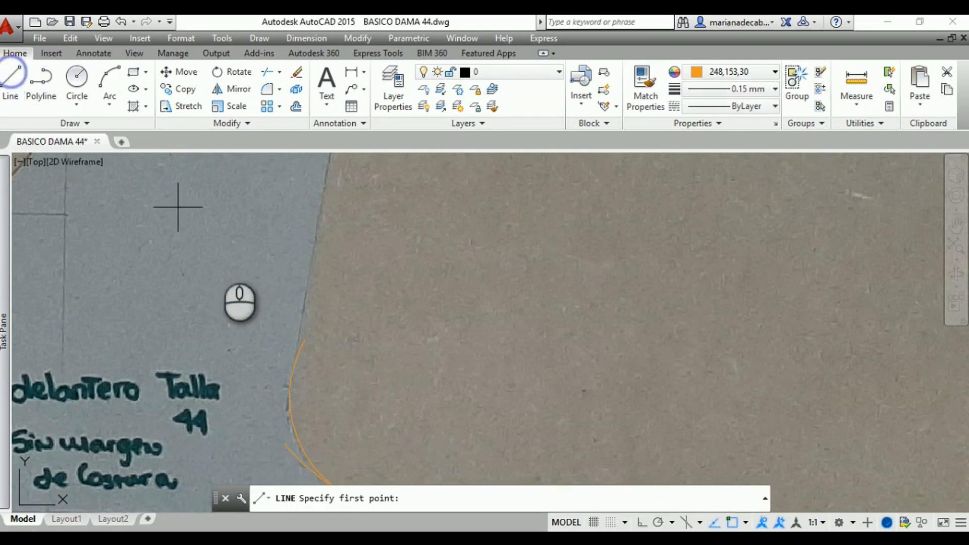
scroll(342, 386, "up", 3)
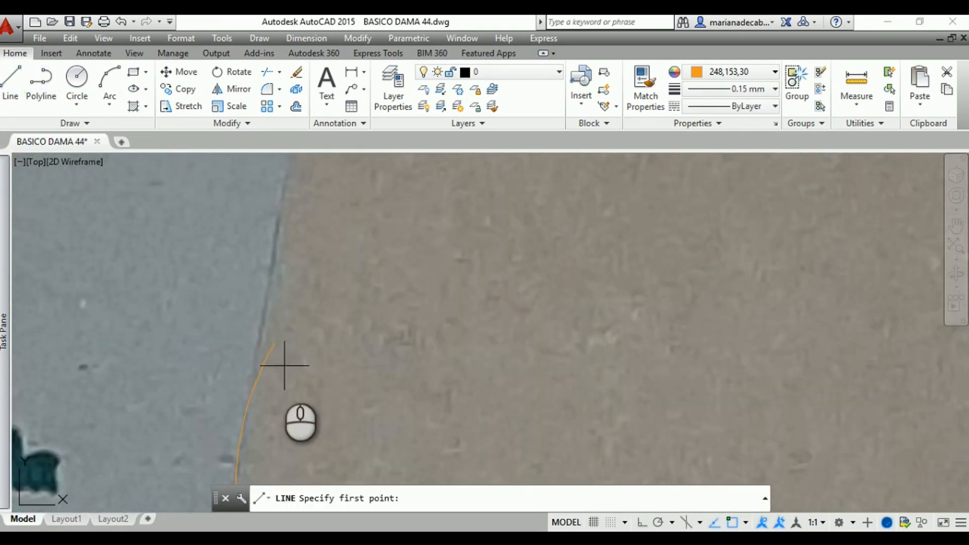
left_click(242, 429)
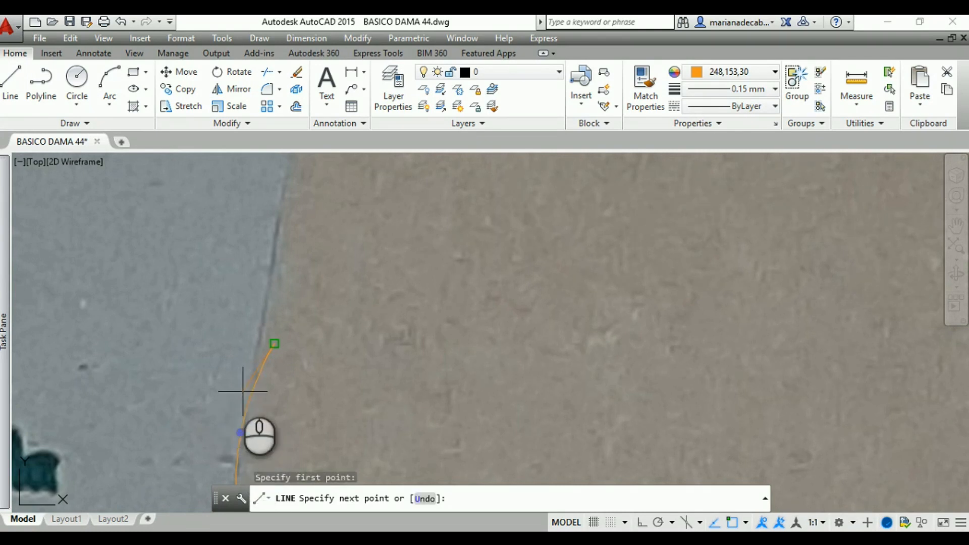
key("Escape")
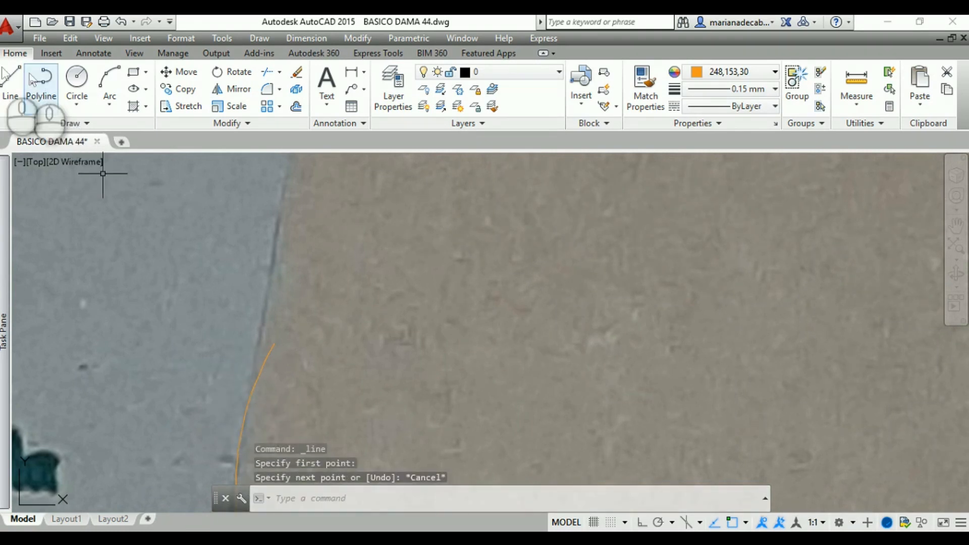
With object snap off, draw a line from the second armhole arc up the armhole's straight edge to the outer shoulder corner
left_click(12, 82)
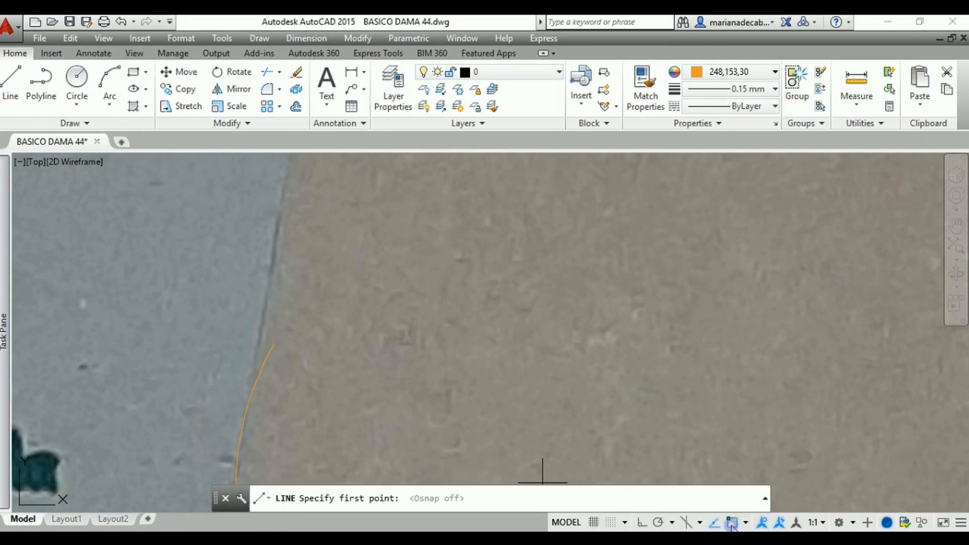
left_click(240, 435)
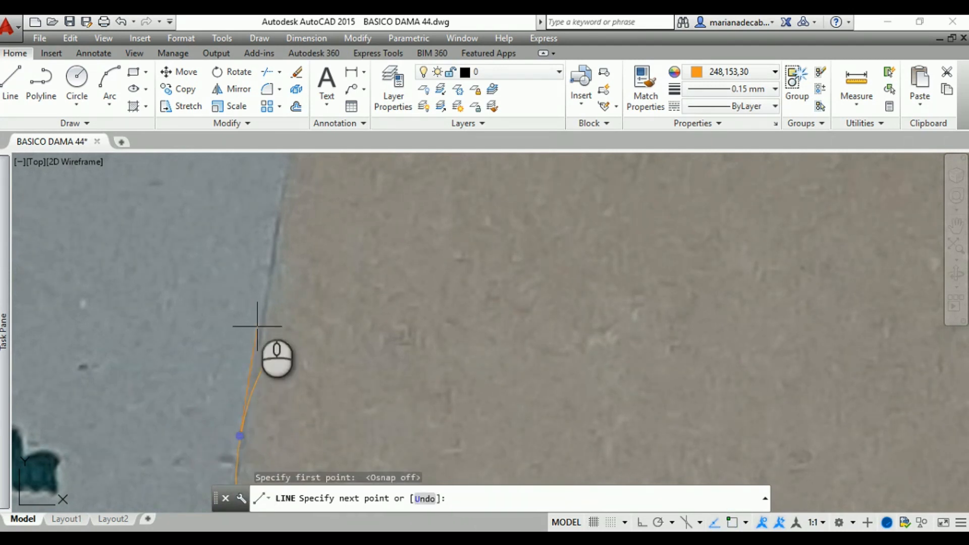
middle_click_drag(277, 237, 267, 343)
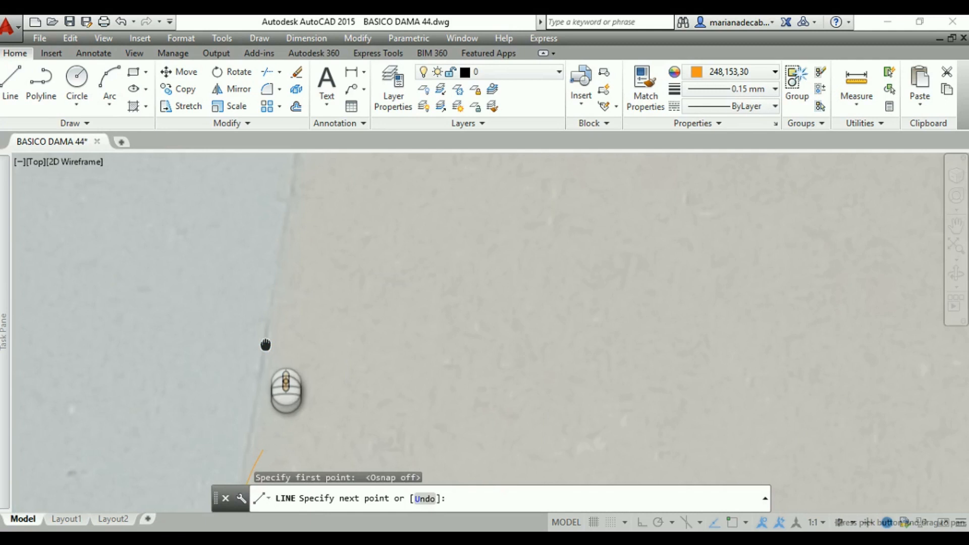
mouse_move(281, 189)
middle_mouse_down()
mouse_move(276, 278)
mouse_move(259, 346)
middle_mouse_up()
middle_click_drag(289, 217, 287, 351)
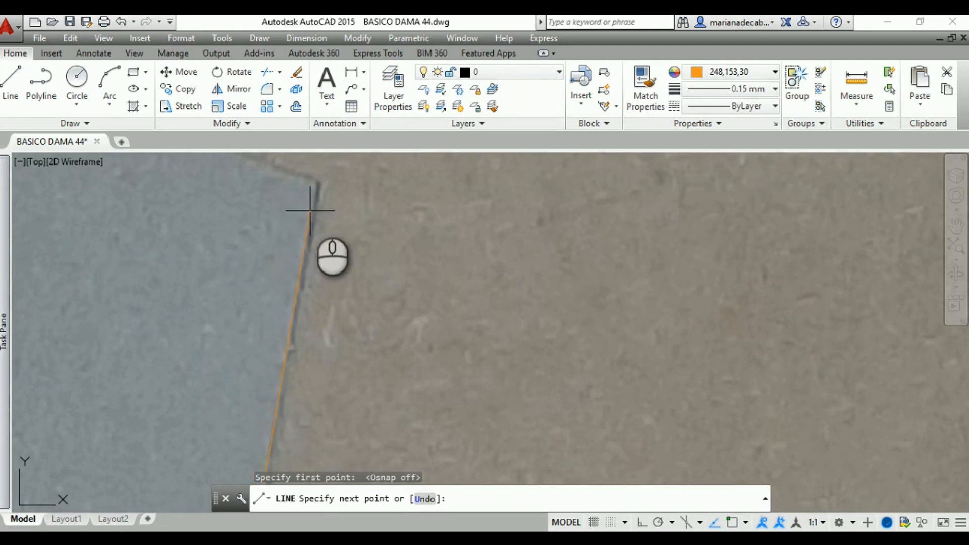
left_click(318, 178)
Continue the line along the front shoulder seam to the neckline corner and end it there
mouse_move(303, 178)
middle_mouse_down()
mouse_move(315, 212)
mouse_move(418, 261)
mouse_move(481, 309)
middle_mouse_up()
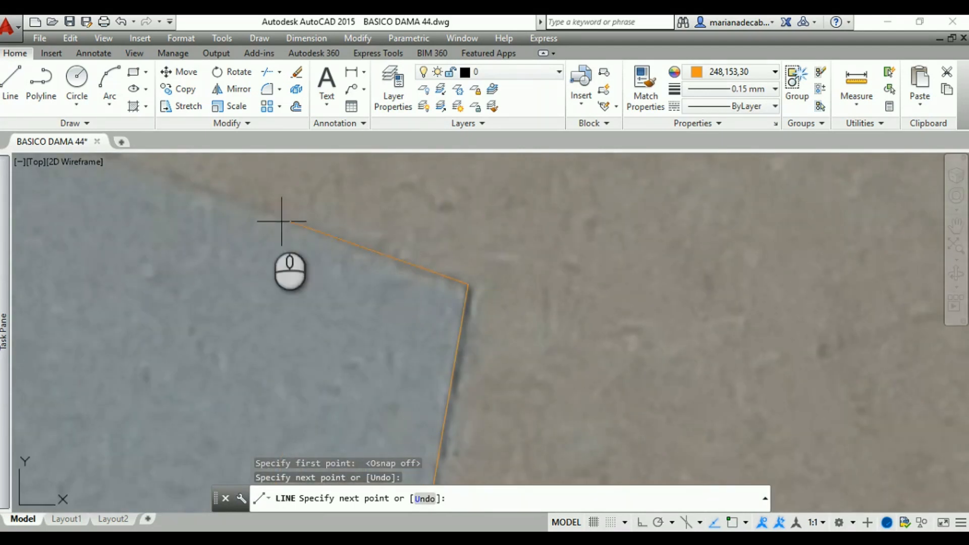
mouse_move(214, 210)
middle_mouse_down()
mouse_move(642, 418)
mouse_move(683, 395)
mouse_move(698, 404)
middle_mouse_up()
mouse_move(386, 297)
middle_mouse_down()
mouse_move(206, 212)
mouse_move(808, 495)
middle_mouse_up()
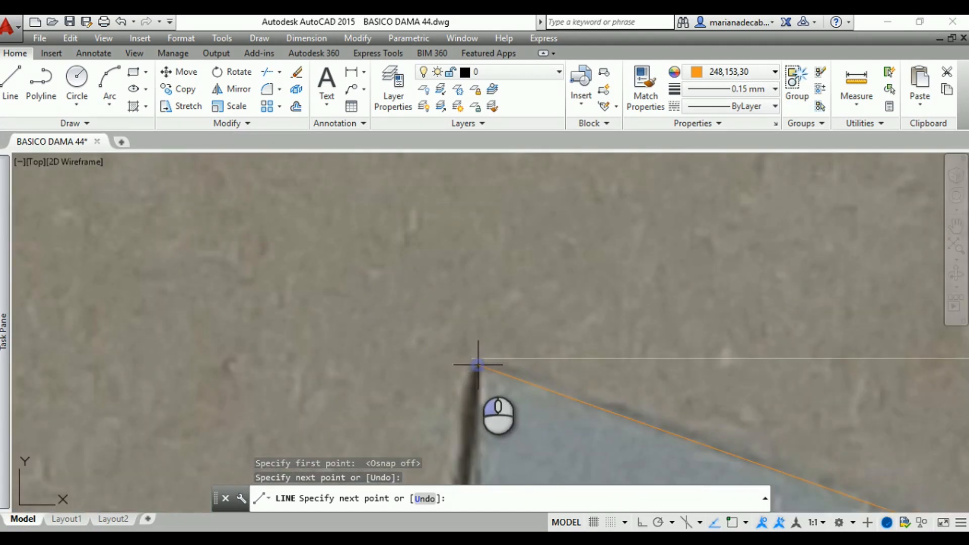
left_click(478, 364)
key("Return")
Try to trim where the upper armhole arc overlaps the straight armhole line, using the line as the cutting edge
mouse_move(609, 290)
middle_mouse_down()
mouse_move(480, 273)
mouse_move(315, 214)
mouse_move(396, 277)
mouse_move(457, 276)
mouse_move(364, 188)
mouse_move(353, 162)
middle_mouse_up()
scroll(433, 378, "up", 2)
middle_click_drag(433, 378, 425, 278)
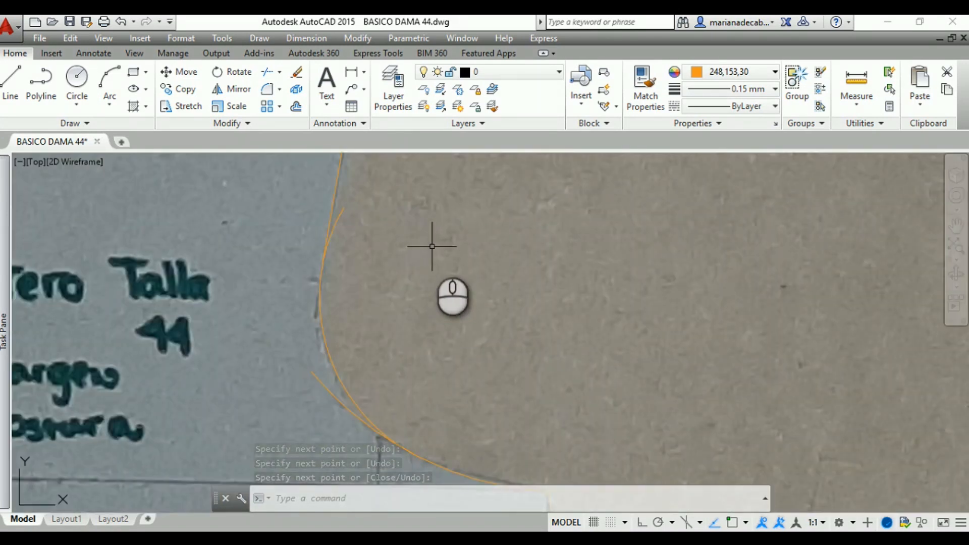
left_click(266, 74)
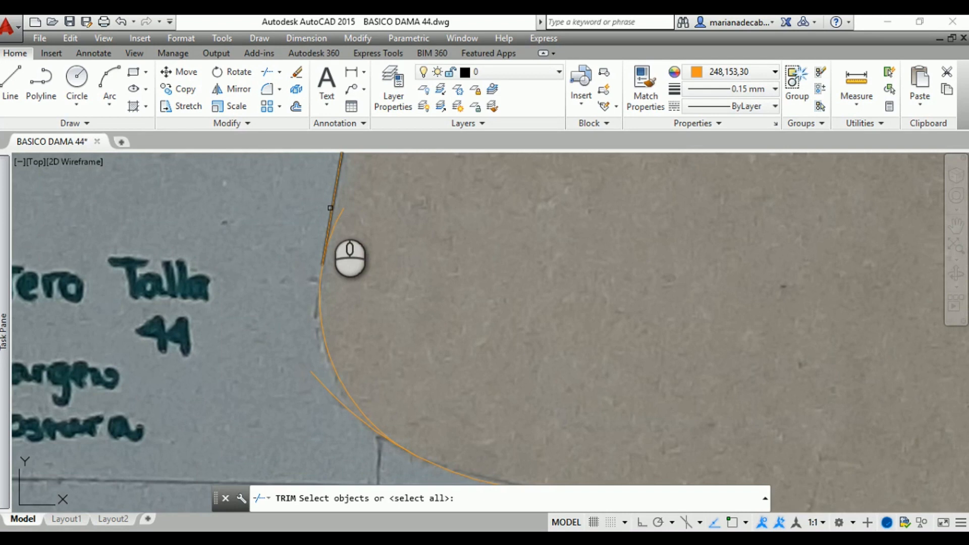
left_click(330, 208)
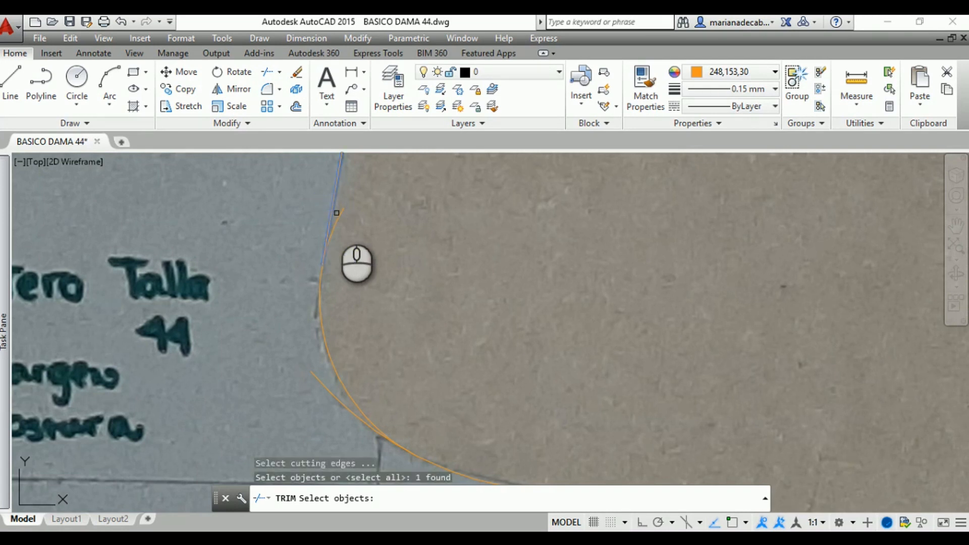
key("Return")
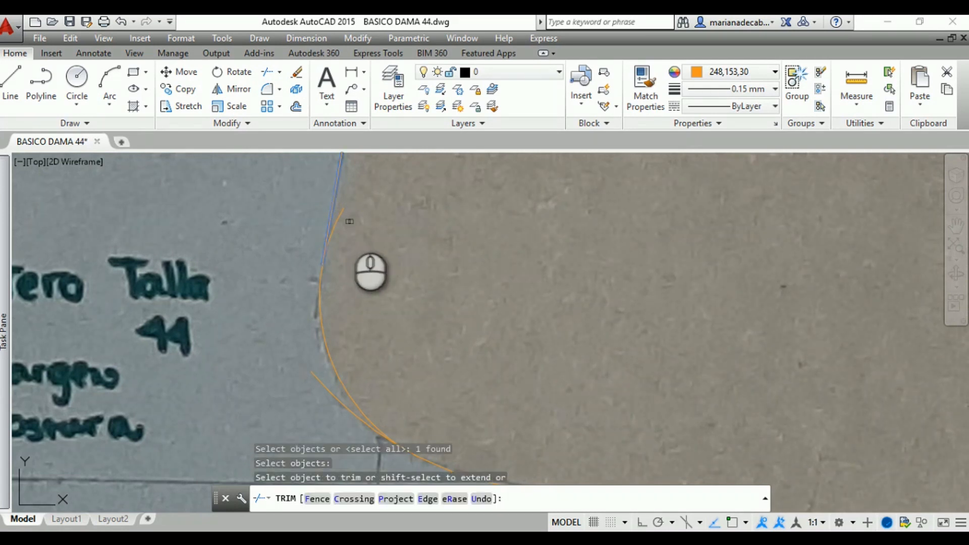
left_click(339, 157)
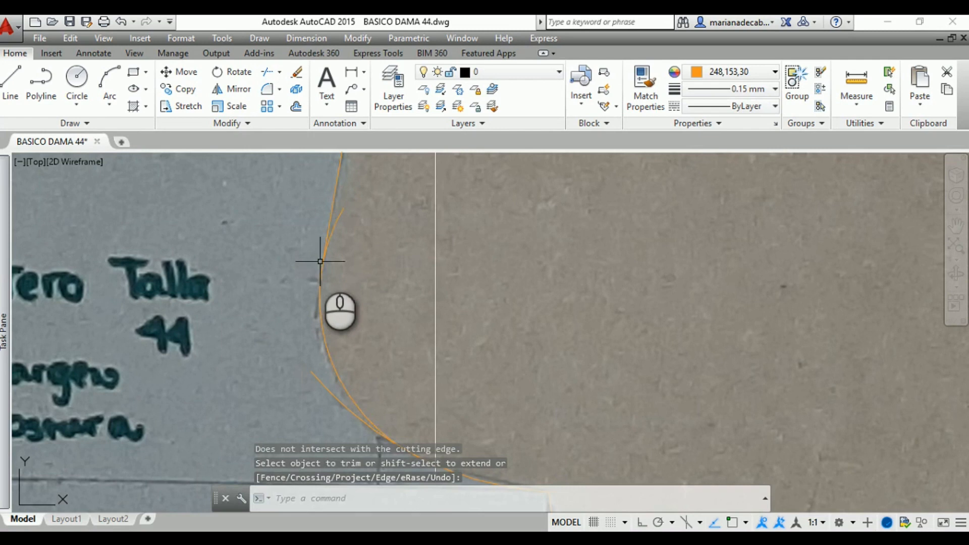
scroll(321, 243, "up", 2)
key("Return")
Stretch the lower end of the straight armhole line slightly further down onto the arc
left_click(329, 216)
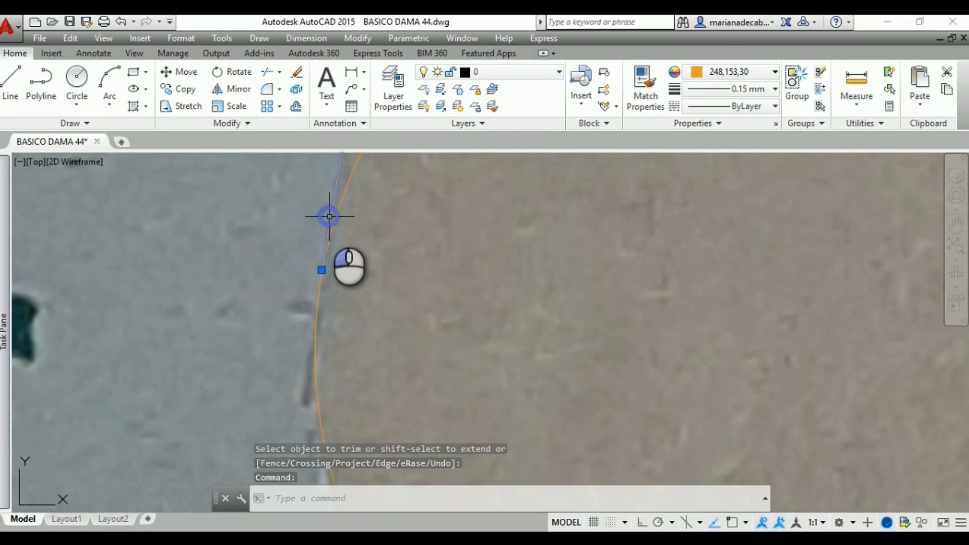
left_click(321, 270)
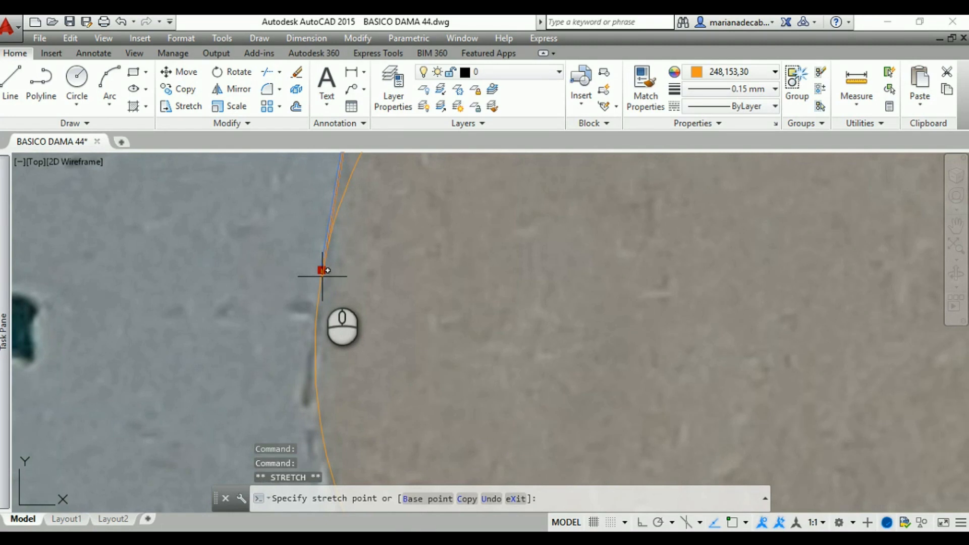
left_click(320, 277)
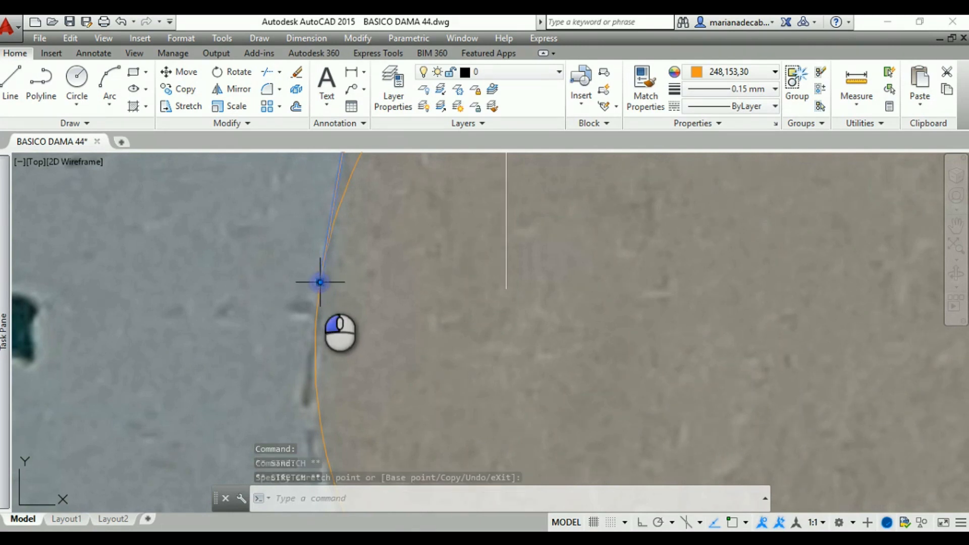
middle_click_drag(375, 221, 375, 316)
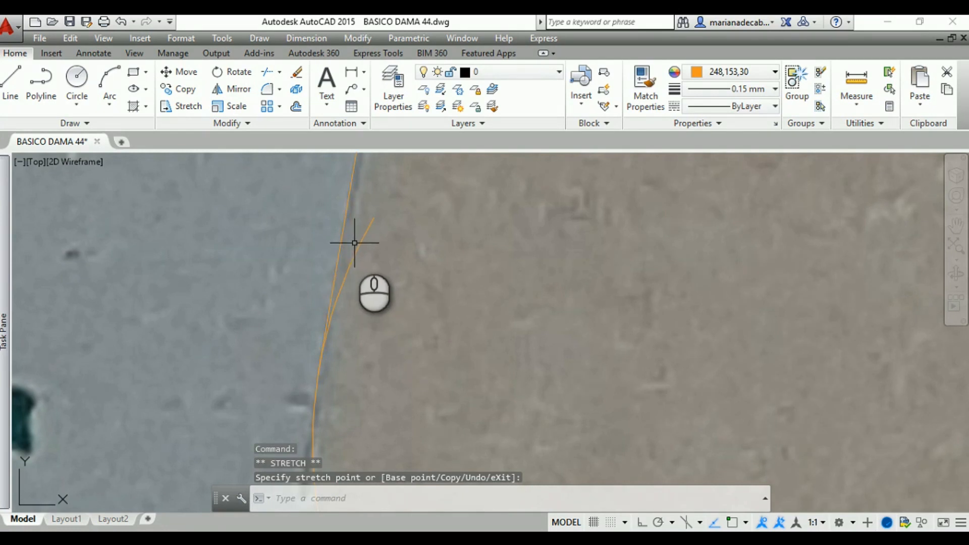
key("Escape")
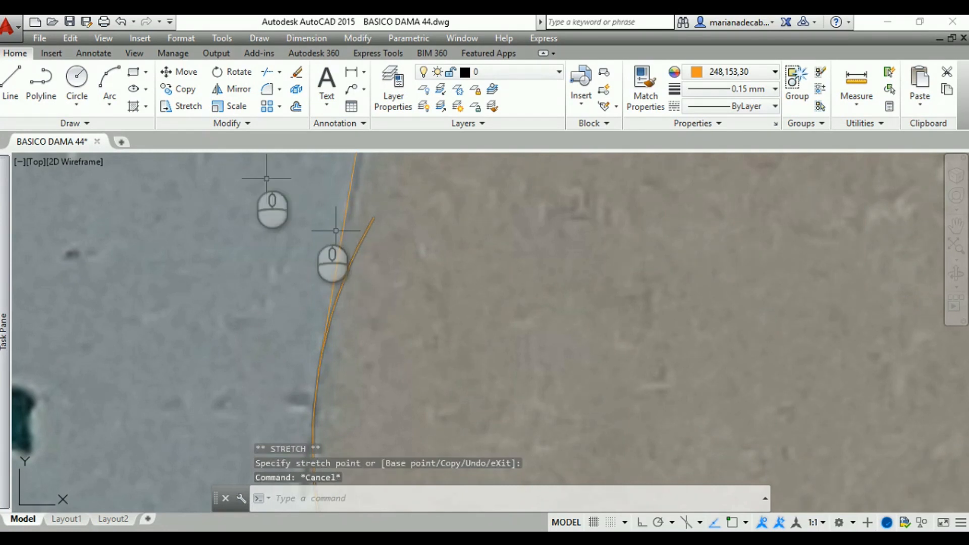
Try to trim the upper arc's overshooting end against the lengthened straight armhole line
left_click(268, 72)
left_click(347, 210)
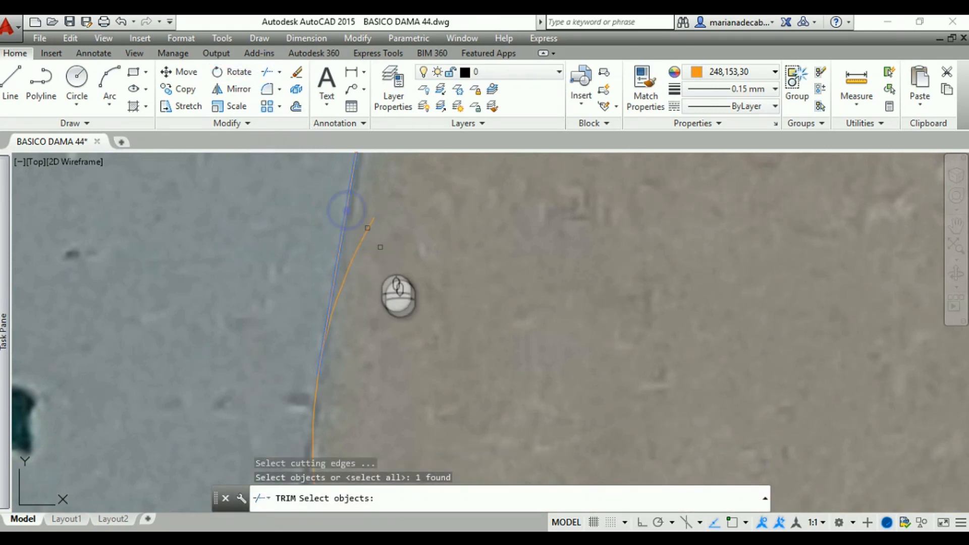
key("Return")
left_click(369, 231)
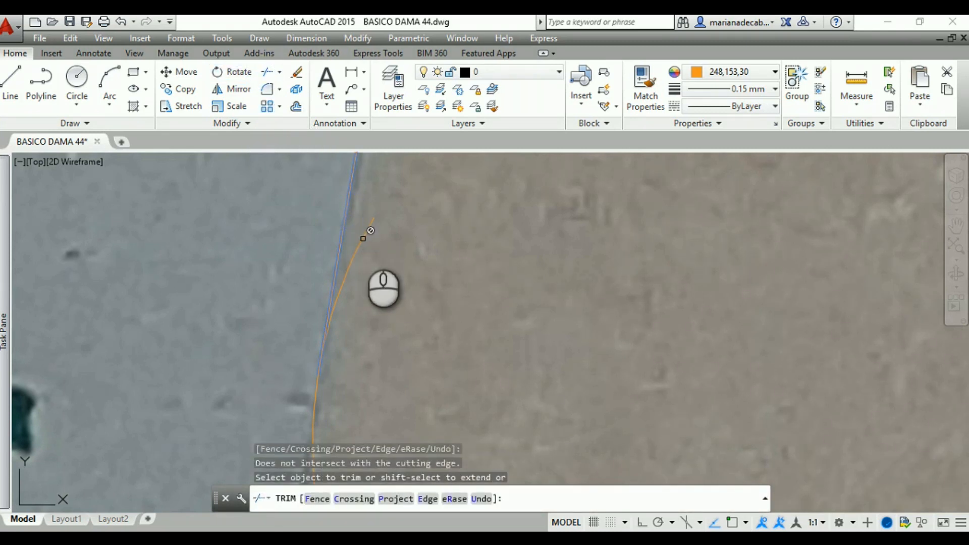
left_click(365, 239)
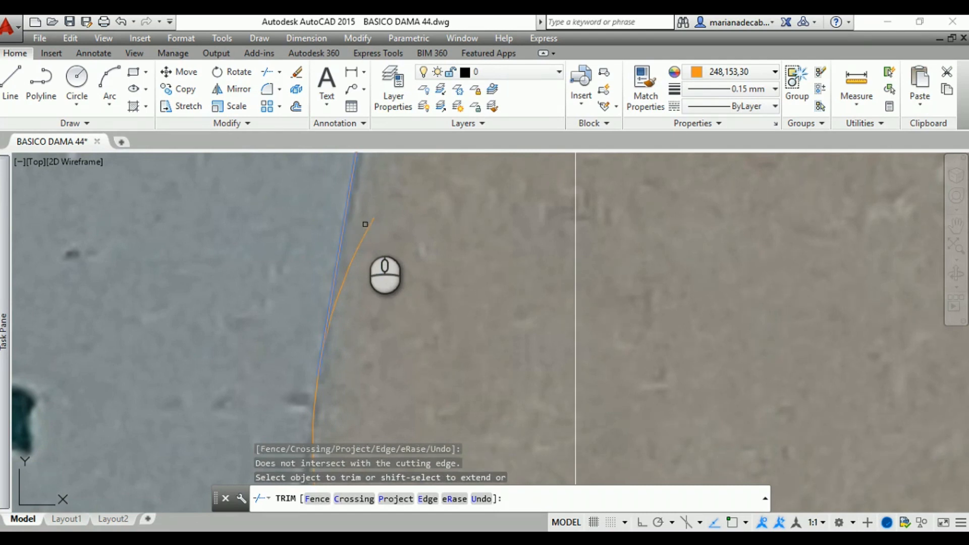
key("Escape")
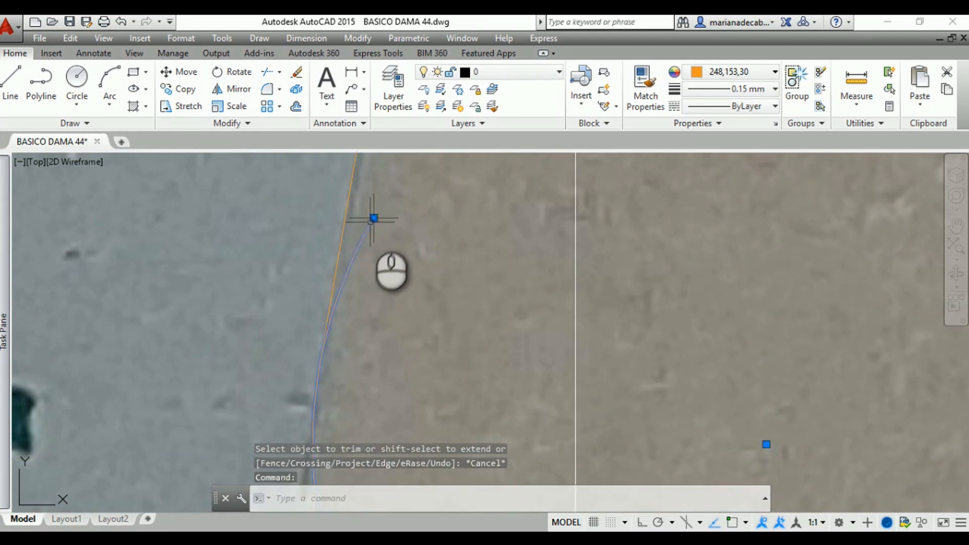
Shorten the upper armhole arc by stretching its overshooting end back down to the straight armhole line
left_click(373, 218)
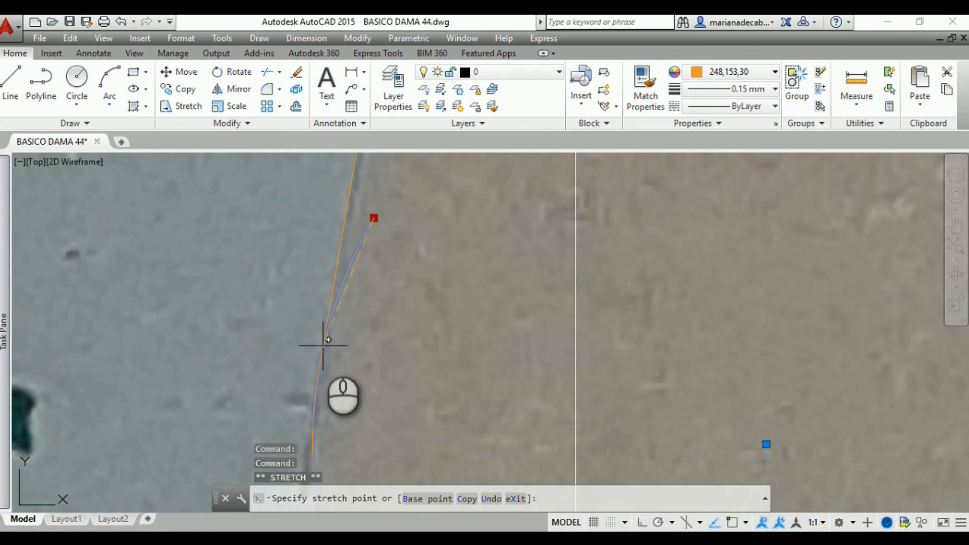
key("Escape")
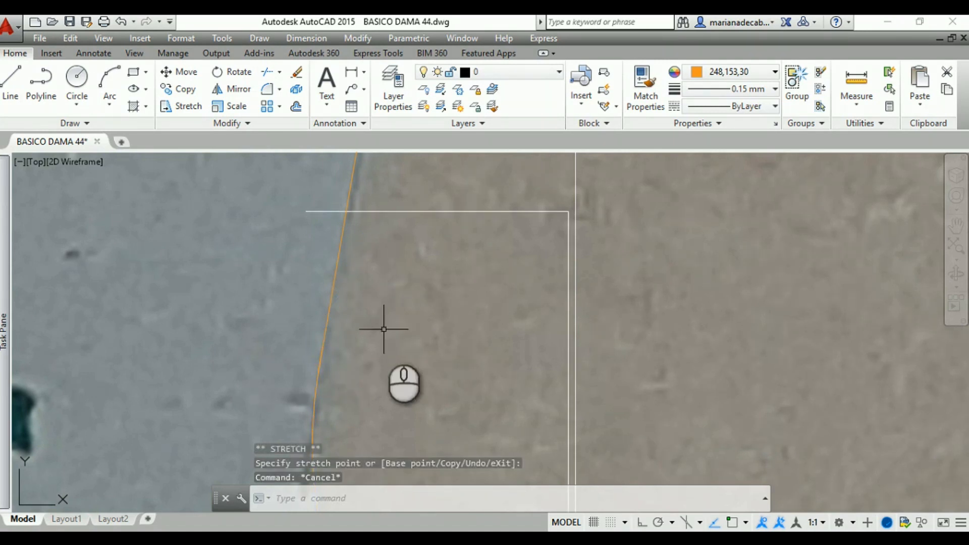
scroll(384, 329, "up", 3)
Trim the lower arc's overshooting end on the front armhole, using the upper armhole arc as the cutting edge
scroll(422, 292, "down", 5)
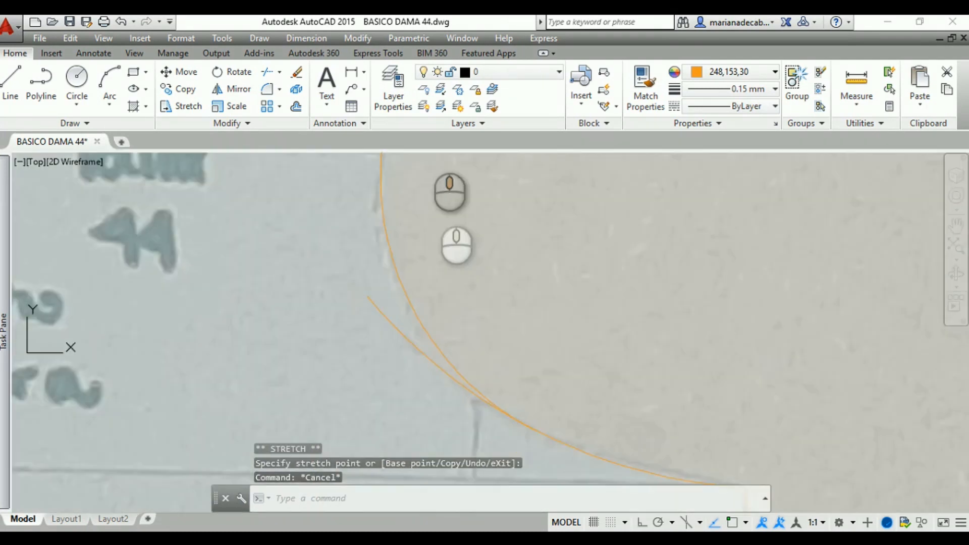
mouse_move(476, 302)
middle_mouse_down()
mouse_move(424, 248)
mouse_move(384, 245)
middle_mouse_up()
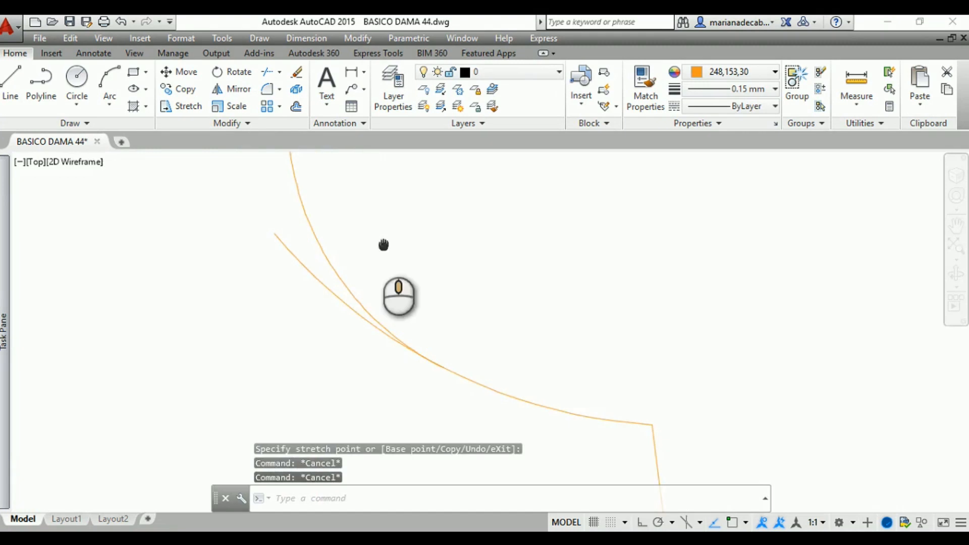
left_click(337, 274)
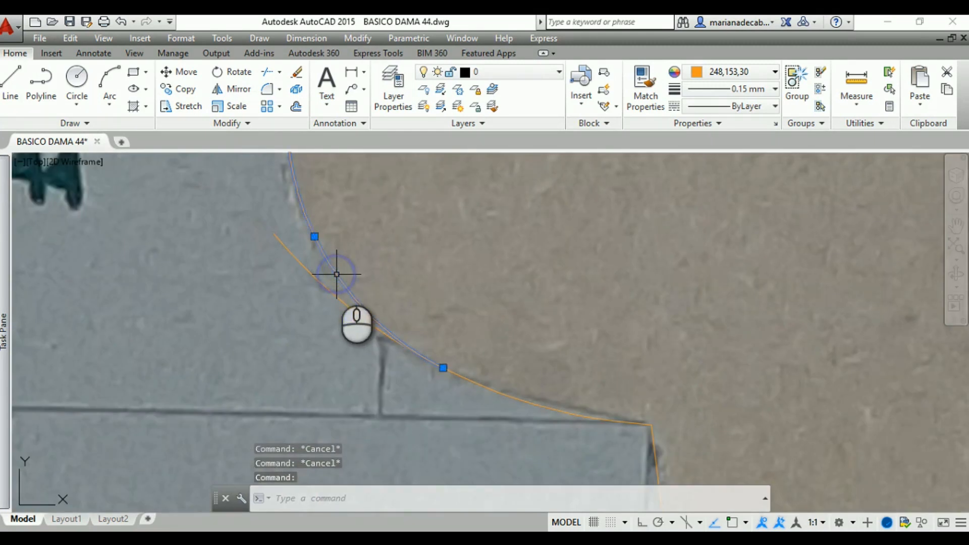
left_click(269, 74)
left_click(404, 348)
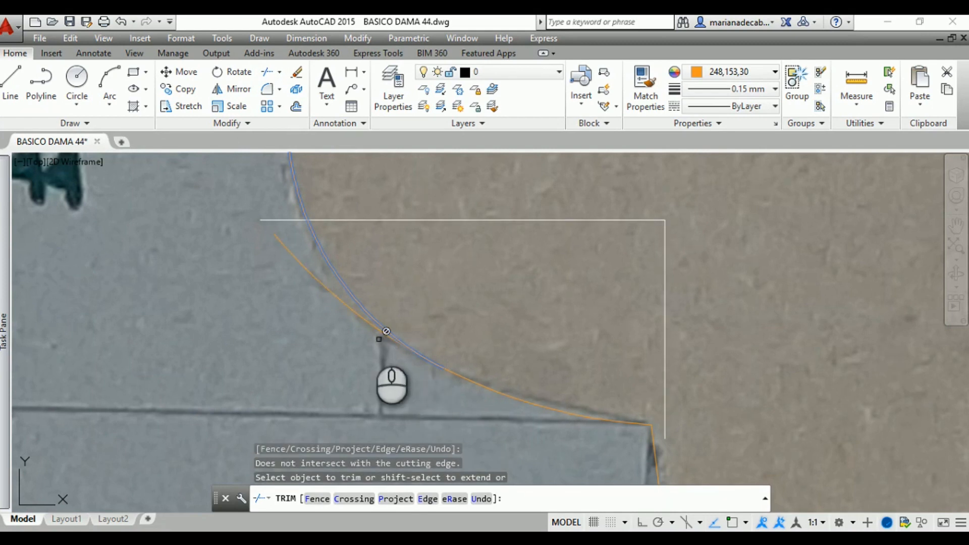
left_click(361, 314)
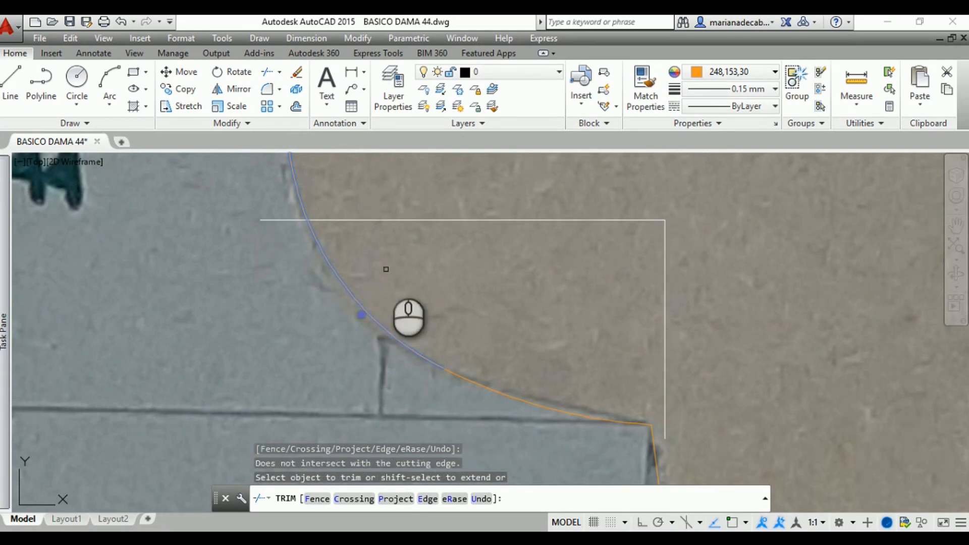
key("Escape")
key("Return")
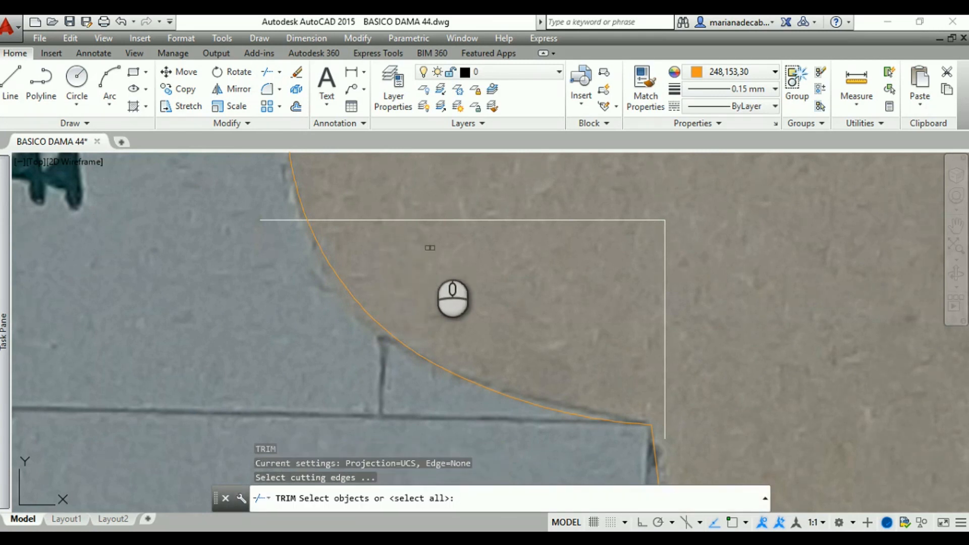
scroll(453, 239, "down", 2)
scroll(453, 240, "down", 1)
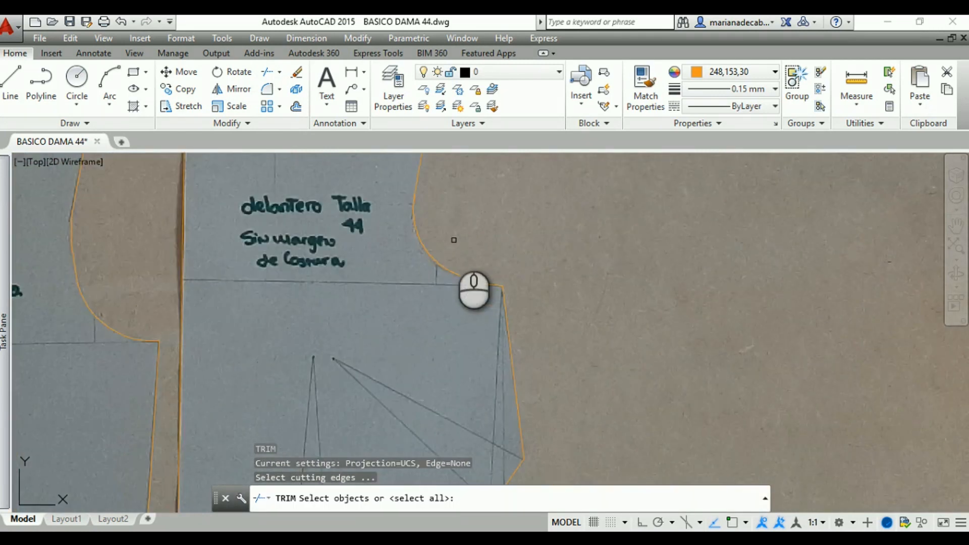
mouse_move(453, 240)
middle_mouse_down()
mouse_move(470, 219)
mouse_move(547, 245)
mouse_move(621, 395)
mouse_move(631, 468)
middle_mouse_up()
key("Escape")
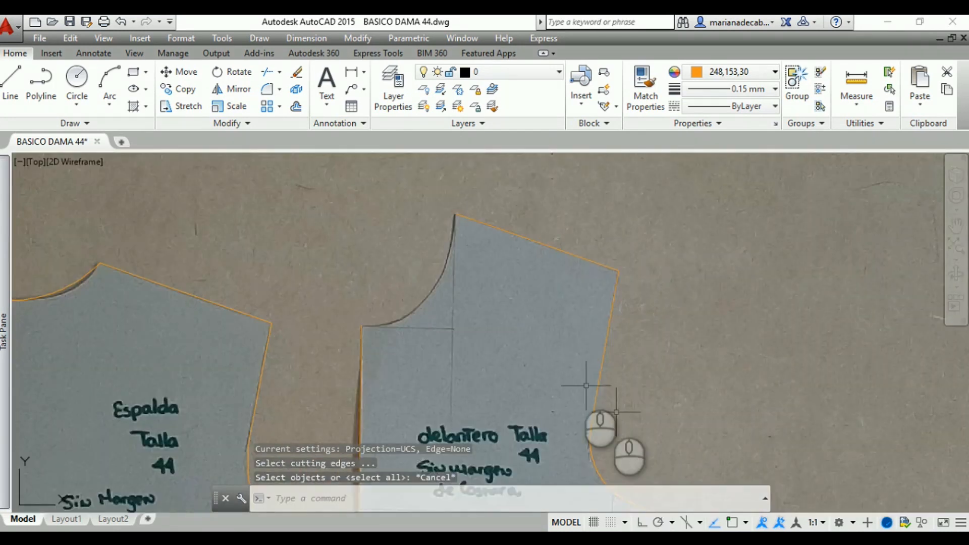
Turn on object snap and draw a three-point arc along the lower front neckline, starting at the centre-front line's upper endpoint
scroll(379, 246, "up", 2)
middle_click_drag(379, 247, 327, 273)
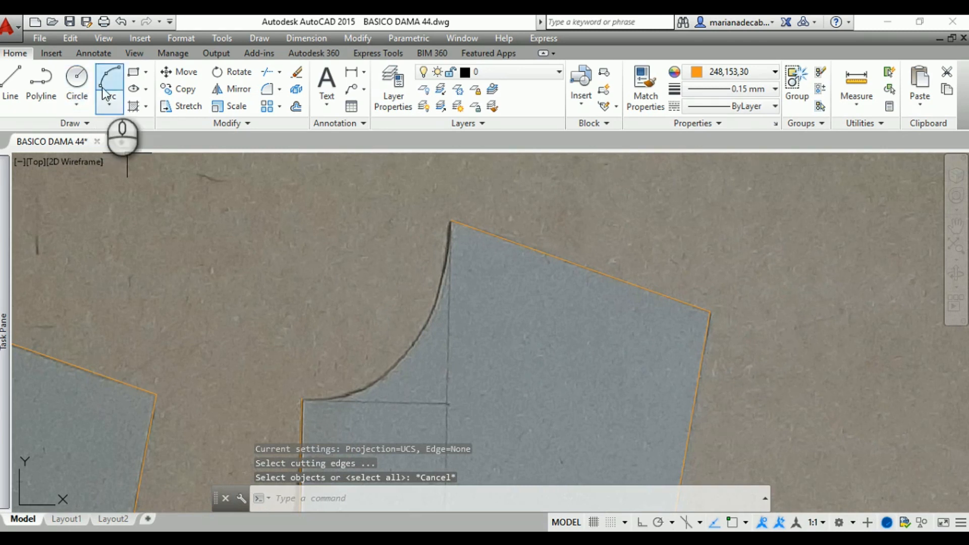
left_click(106, 91)
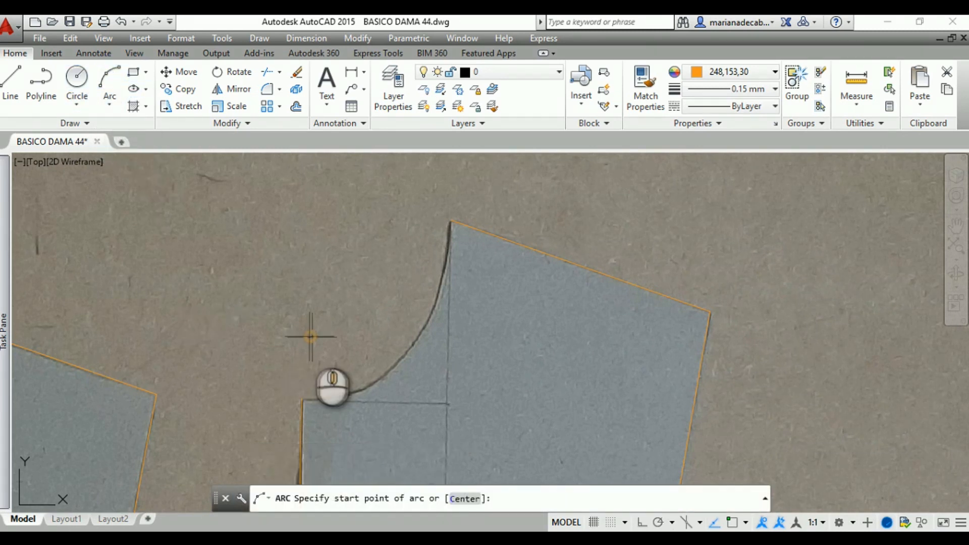
scroll(282, 353, "up", 3)
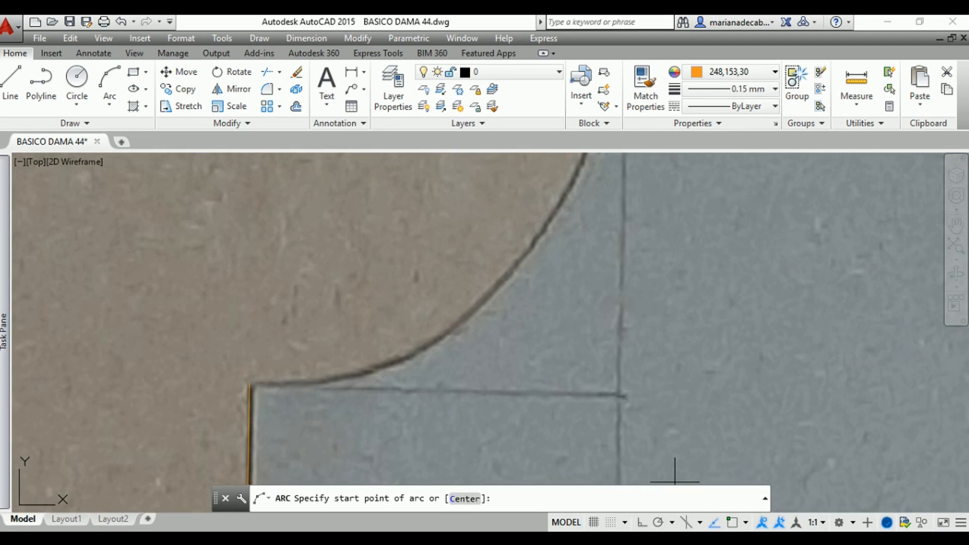
left_click(733, 523)
left_click(249, 383)
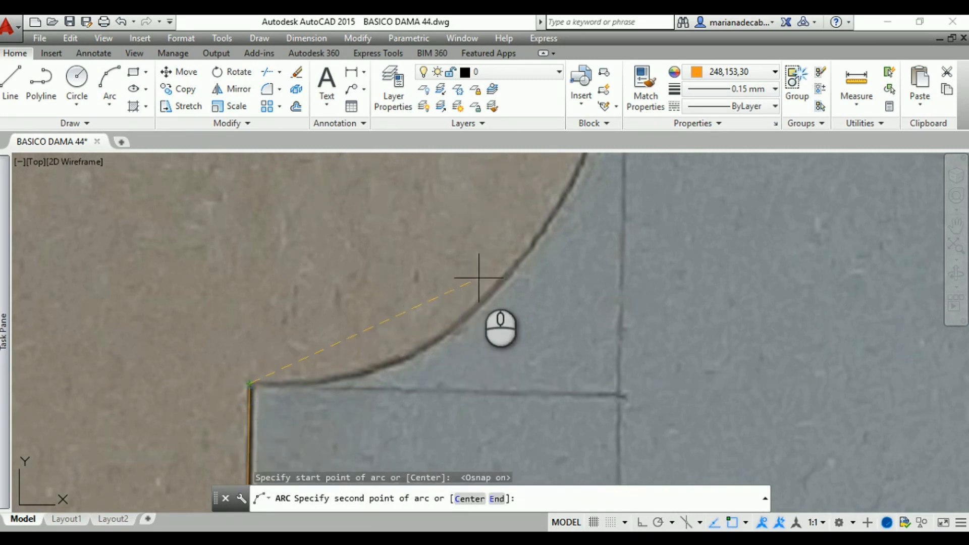
scroll(484, 273, "down", 2)
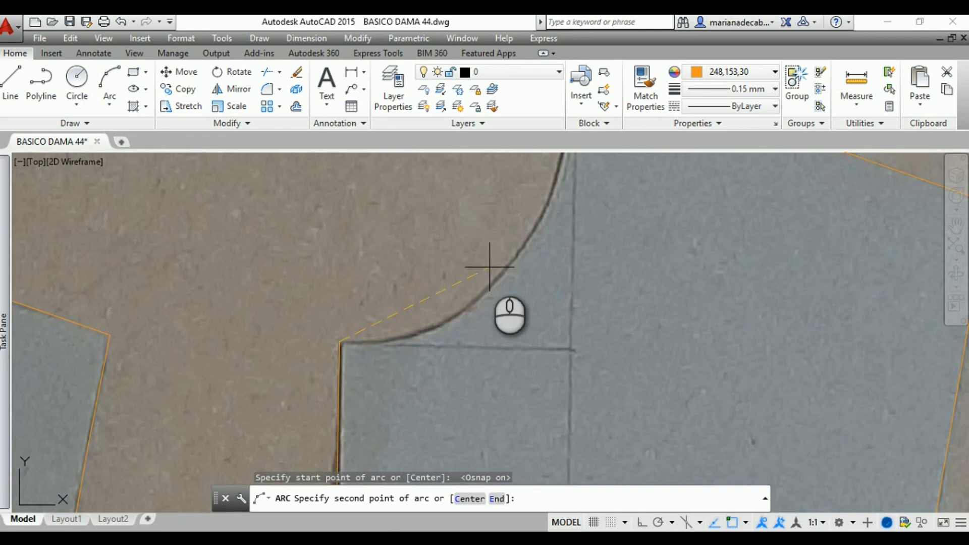
scroll(490, 267, "down", 2)
left_click(498, 268)
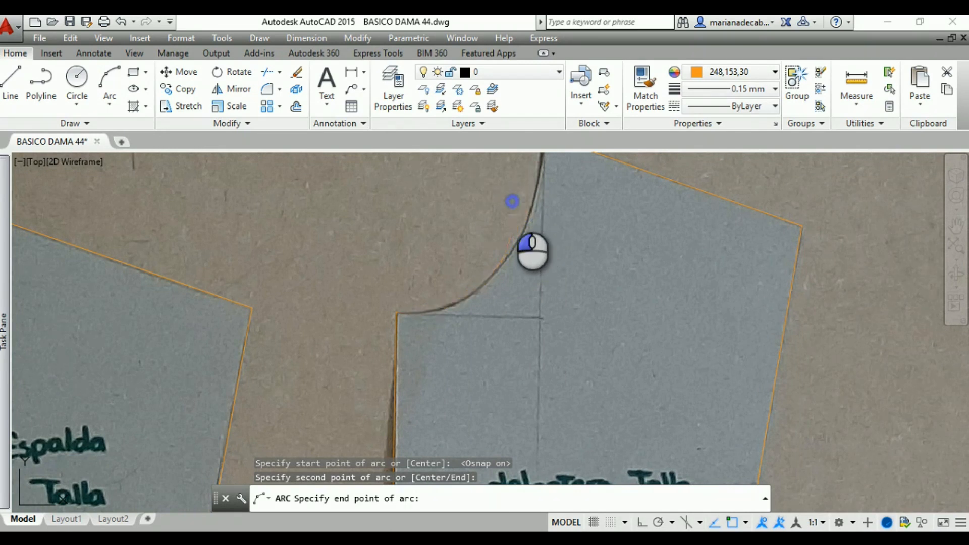
left_click(512, 200)
key("Escape")
Draw a second three-point arc along the upper front neckline, from the first arc's midpoint to the shoulder line's neck endpoint
middle_click_drag(545, 254, 474, 347)
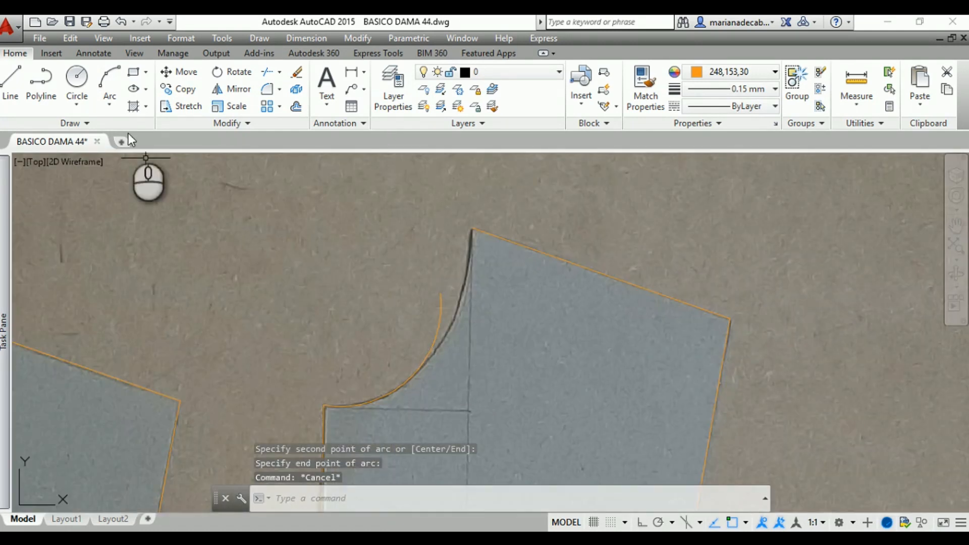
left_click(106, 78)
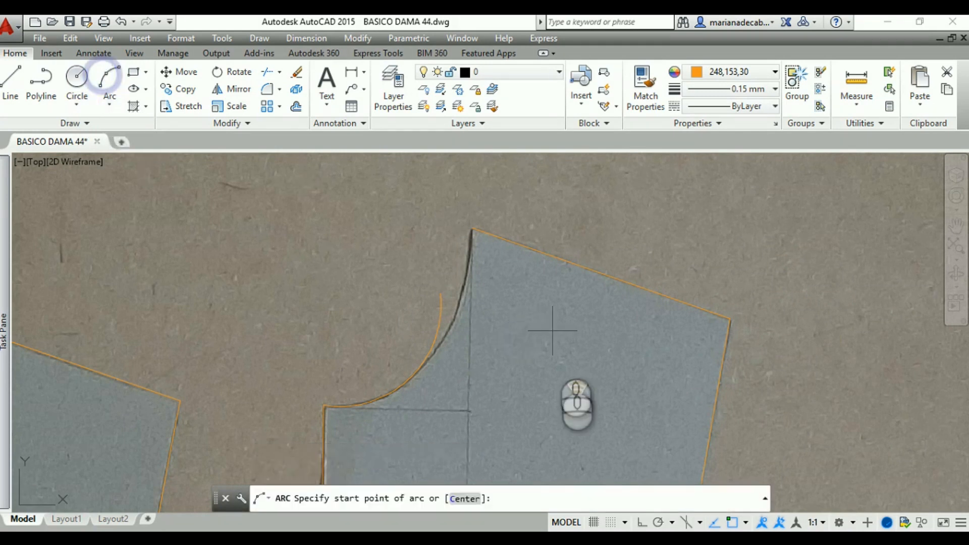
scroll(555, 329, "up", 5)
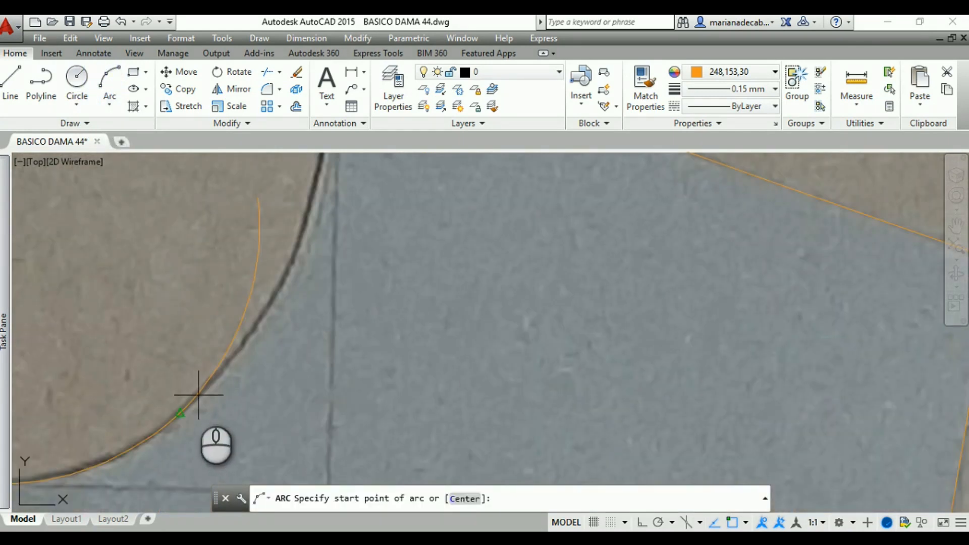
left_click(180, 413)
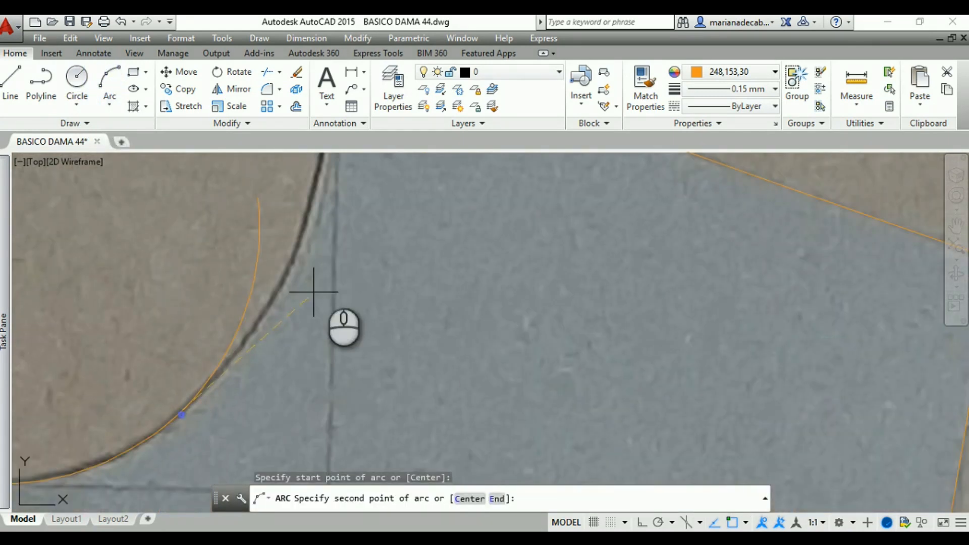
scroll(336, 194, "down", 3)
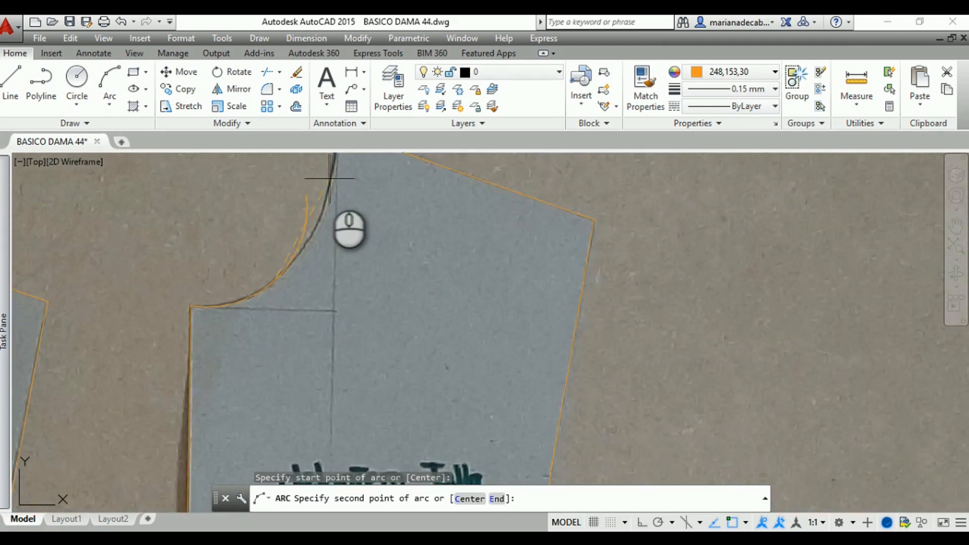
left_click(330, 179)
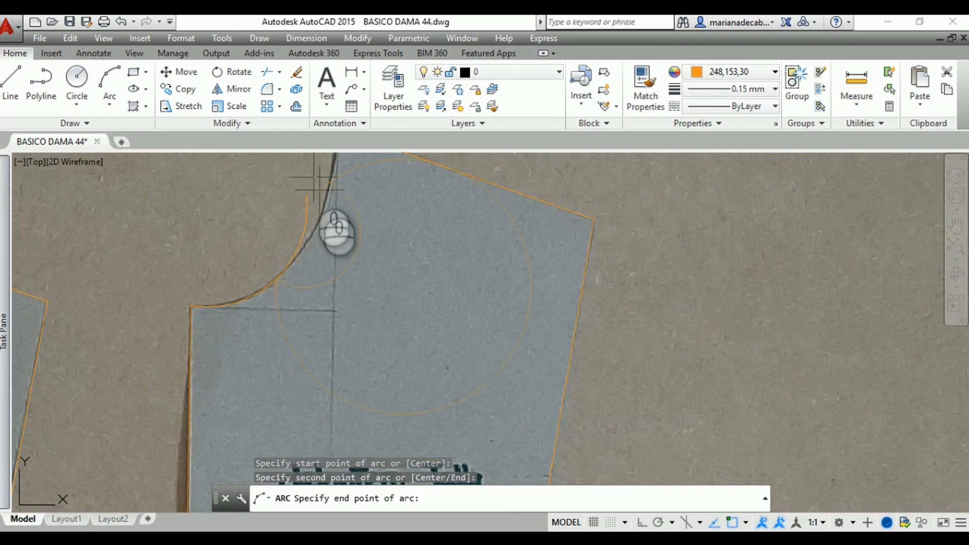
middle_click_drag(314, 177, 314, 288)
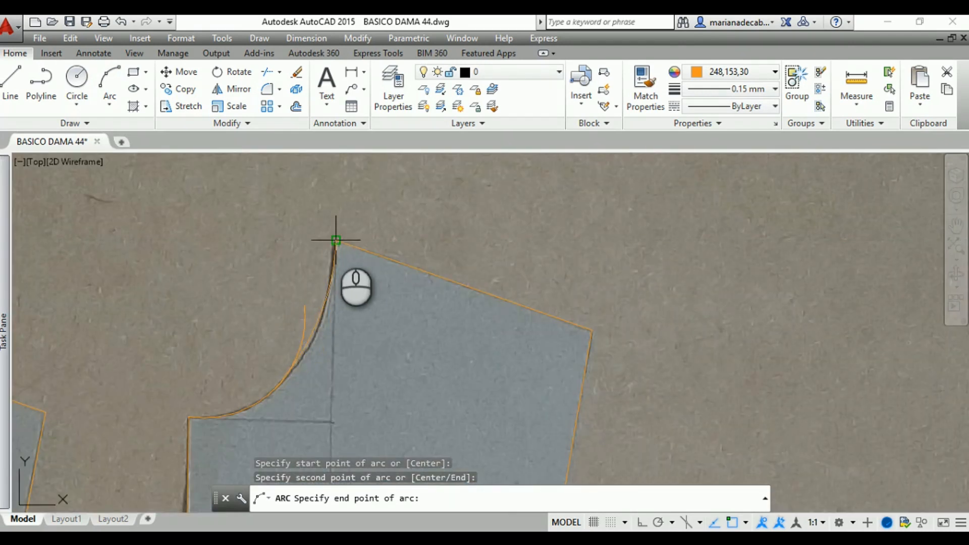
left_click(335, 241)
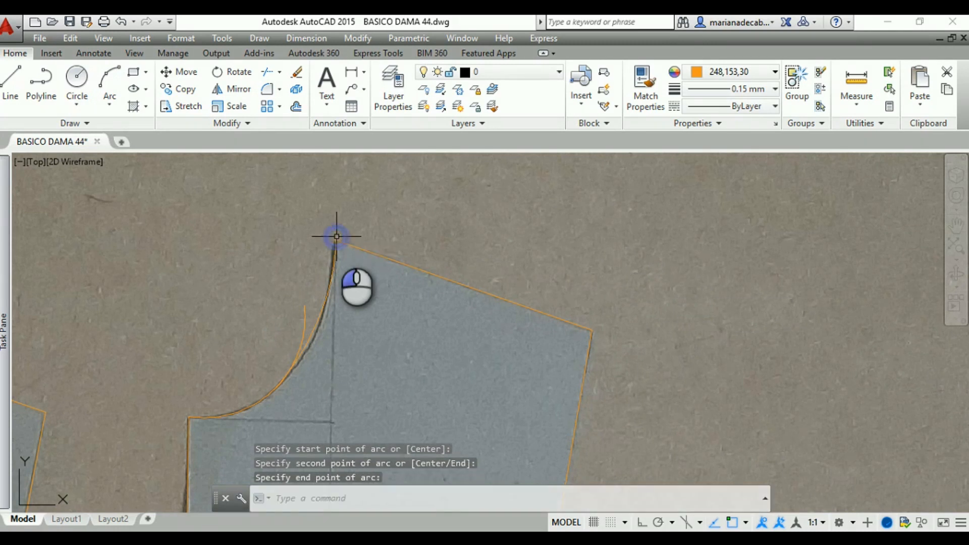
key("Escape")
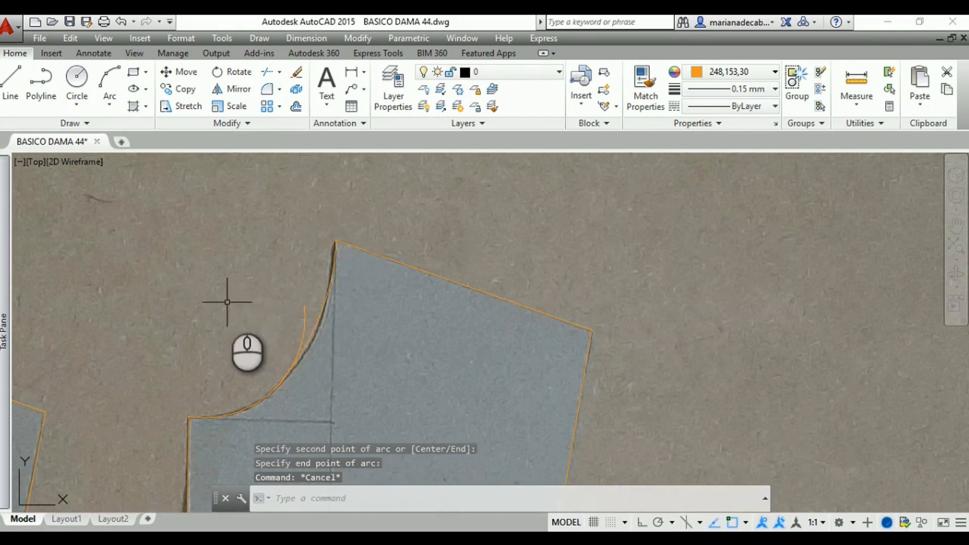
Stretch the upper neckline arc's midpoint slightly outward onto the photo's neckline edge
scroll(267, 319, "up", 4)
scroll(283, 311, "down", 4)
scroll(228, 280, "up", 4)
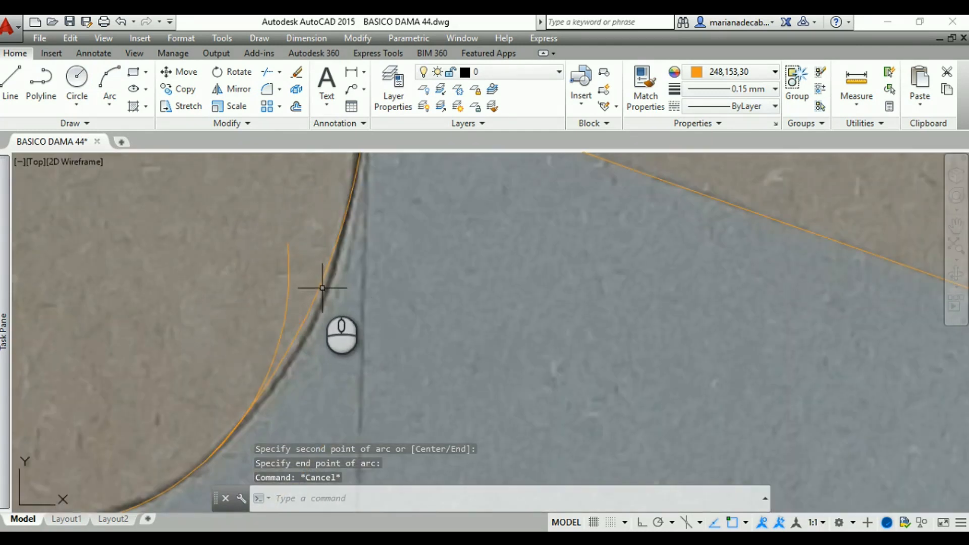
left_click(320, 281)
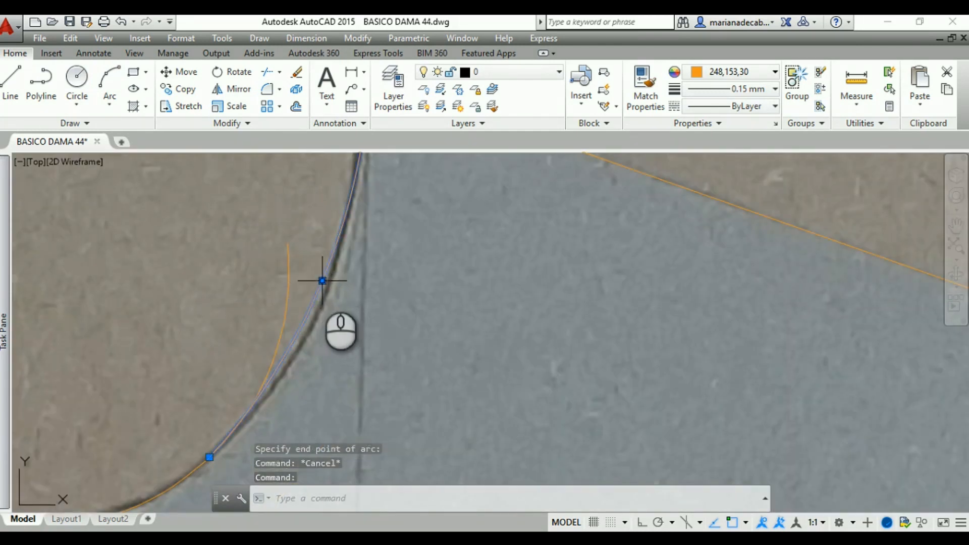
left_click(322, 281)
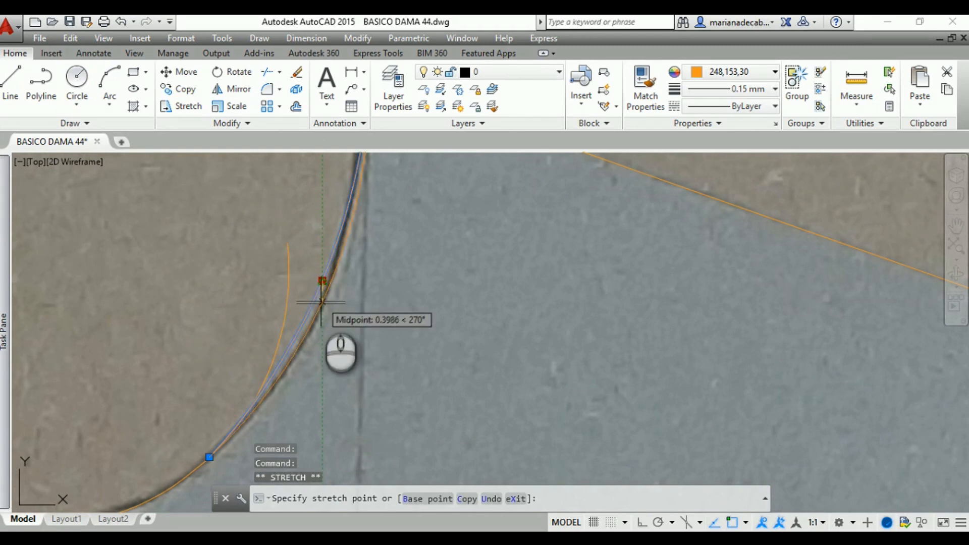
left_click(321, 306)
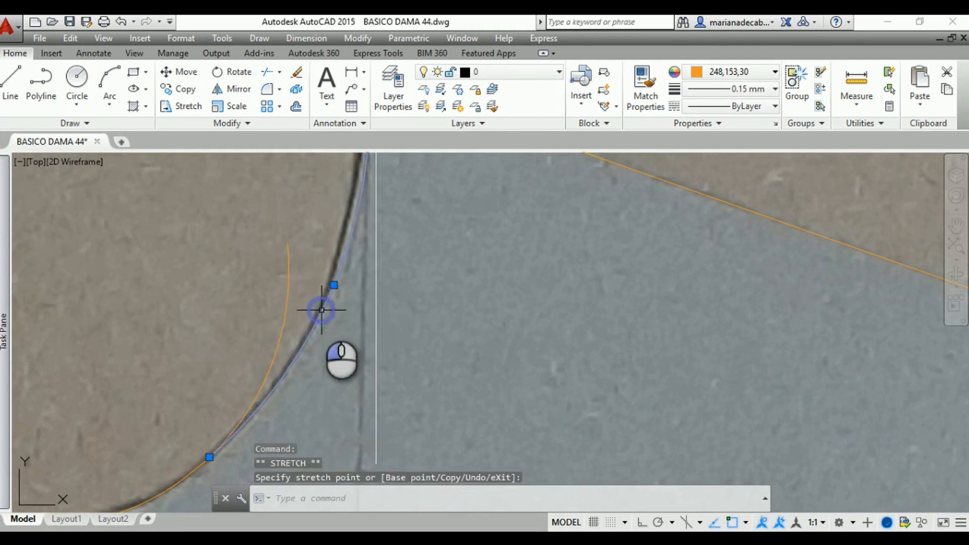
left_click(269, 361)
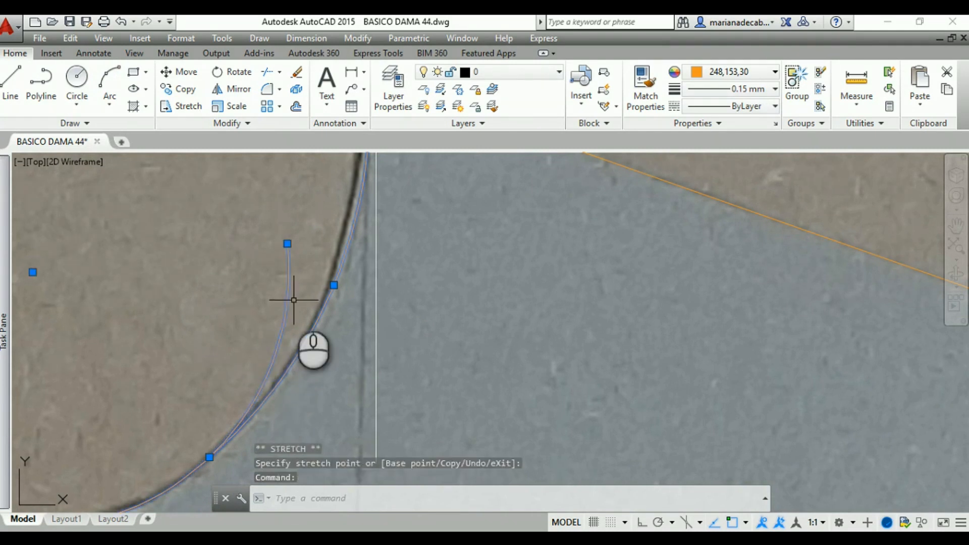
left_click(288, 244)
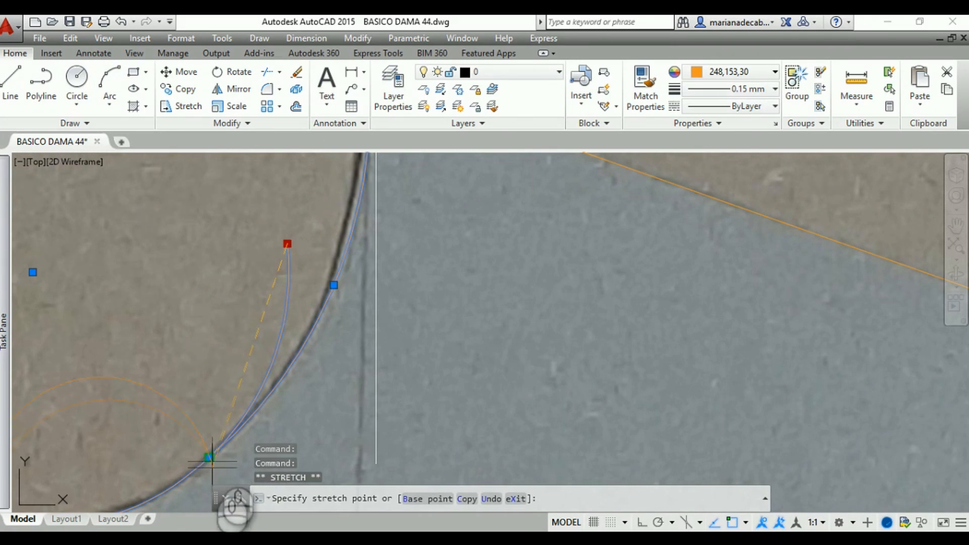
key("Escape")
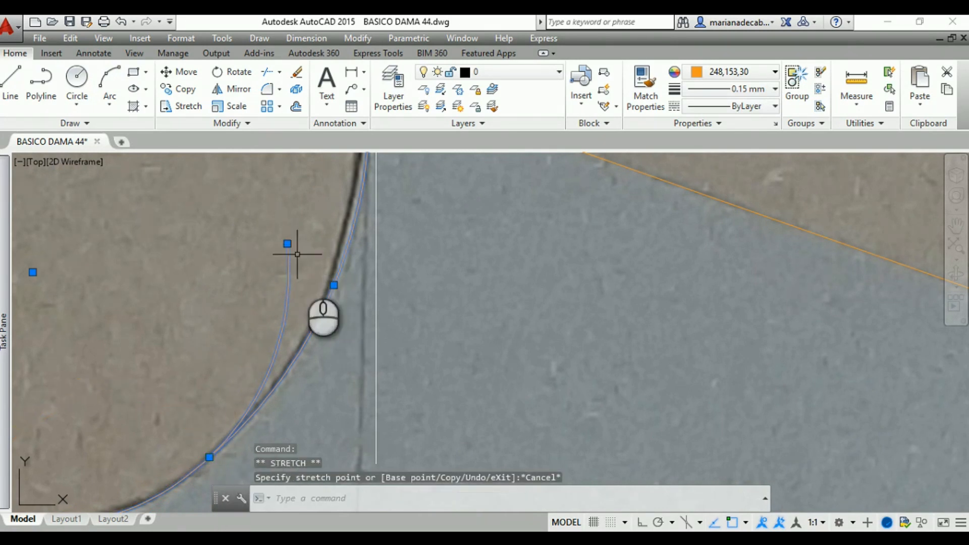
key("Escape")
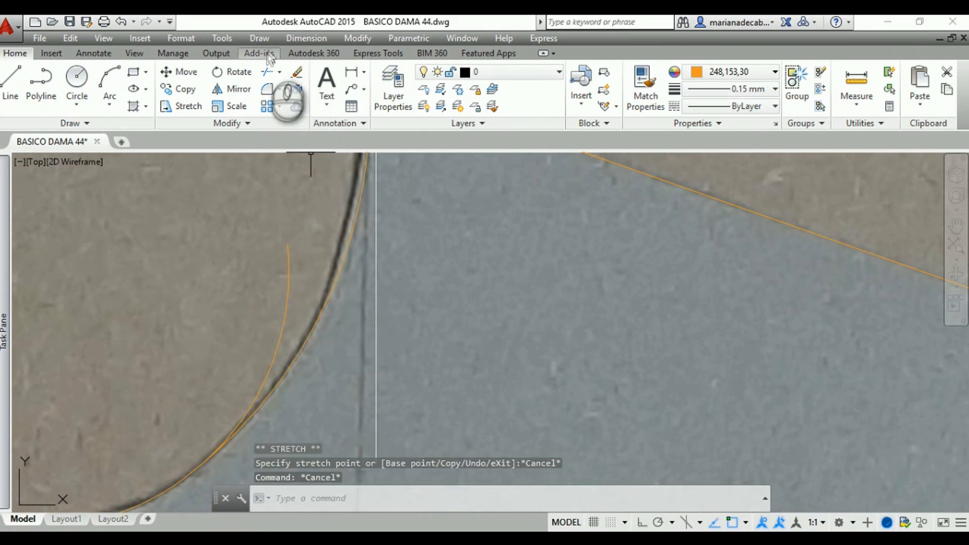
Trim the lower neckline arc's overshooting end, using the upper neckline arc as the cutting edge
left_click(271, 74)
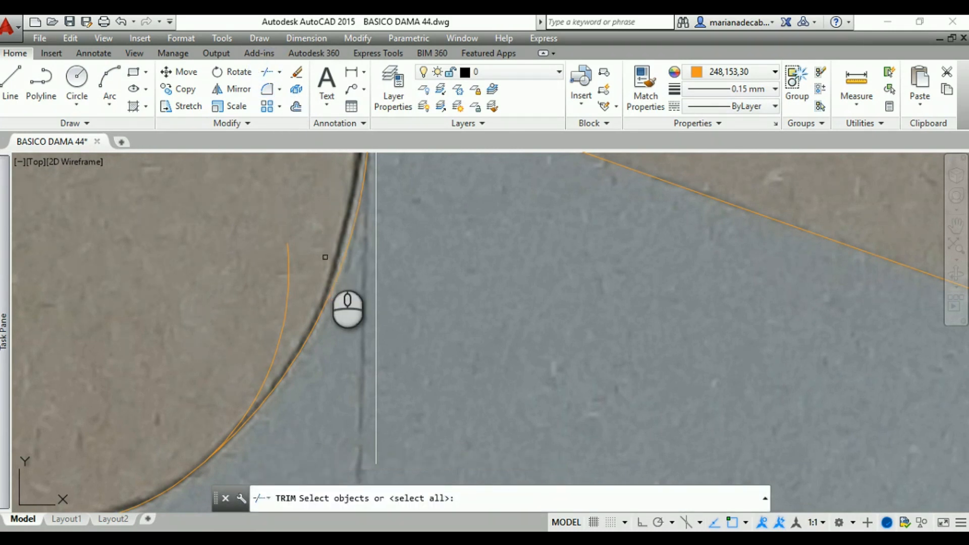
left_click(340, 270)
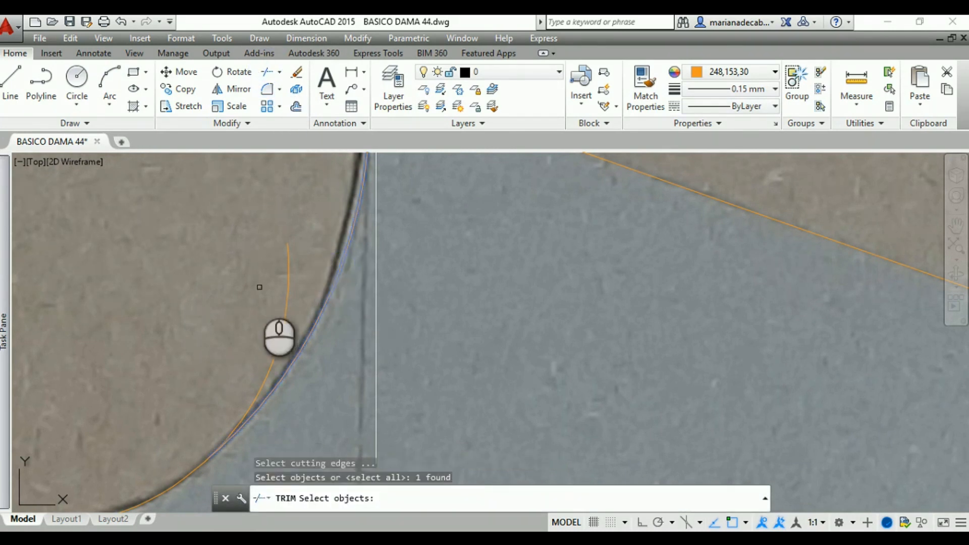
right_click(260, 318)
left_click(283, 319)
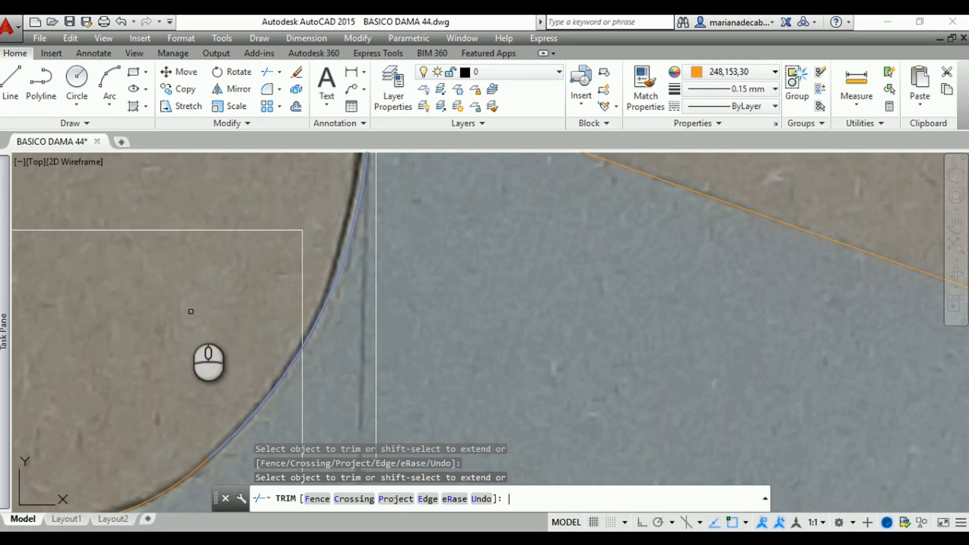
Draw a line along the front side dart's lower leg, from the dart apex to the lower corner of the side-seam notch
type("`")
key("Escape")
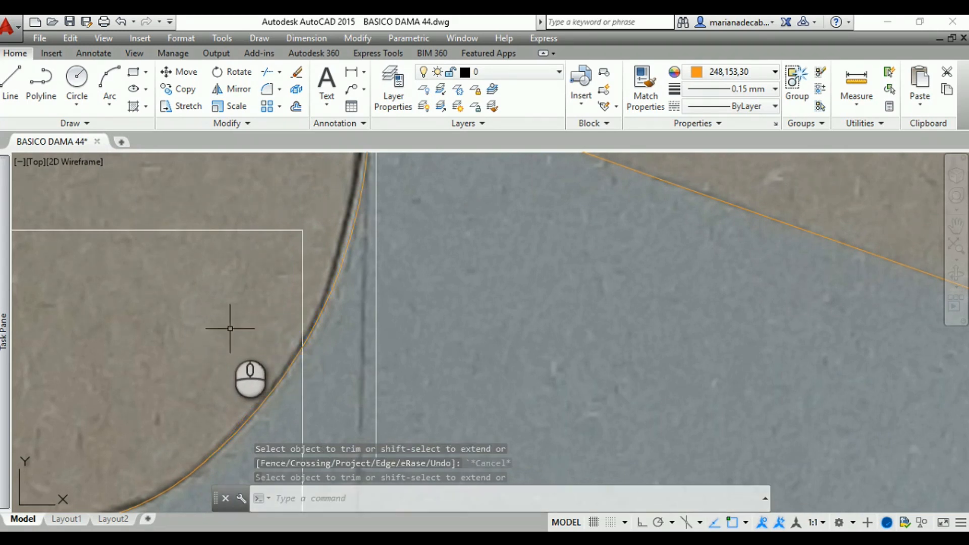
scroll(234, 318, "down", 5)
middle_click_drag(232, 314, 185, 149)
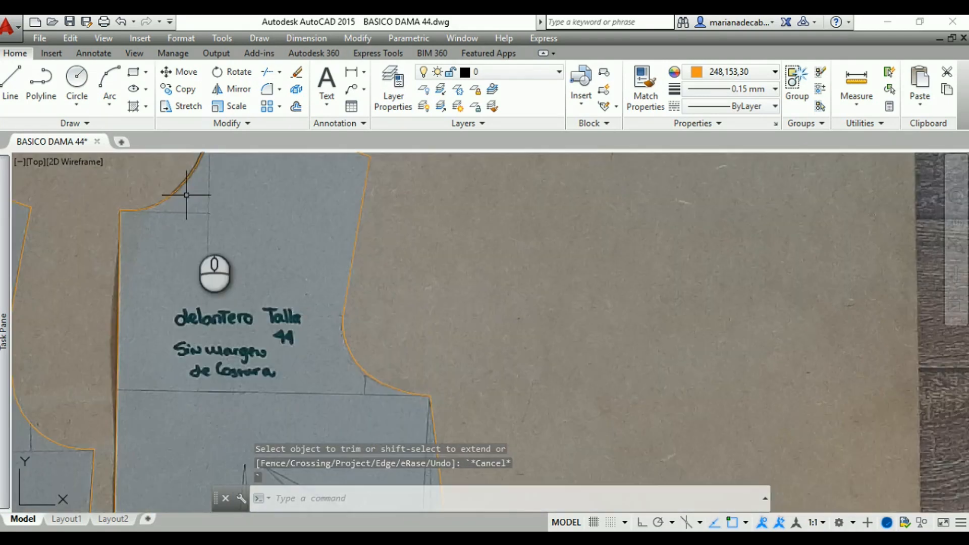
middle_click_drag(470, 304, 519, 128)
middle_click_drag(539, 344, 534, 275)
scroll(393, 320, "up", 2)
middle_click_drag(392, 319, 387, 392)
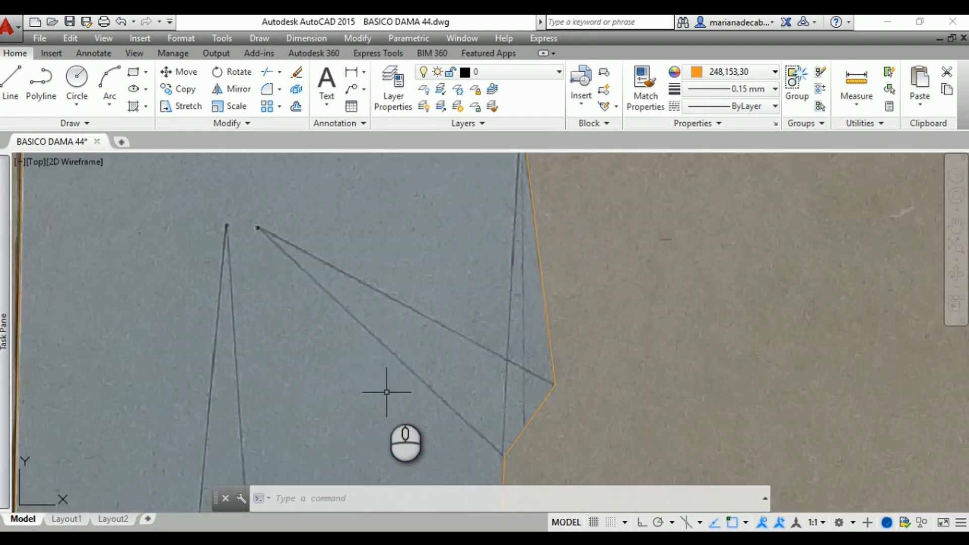
left_click(15, 86)
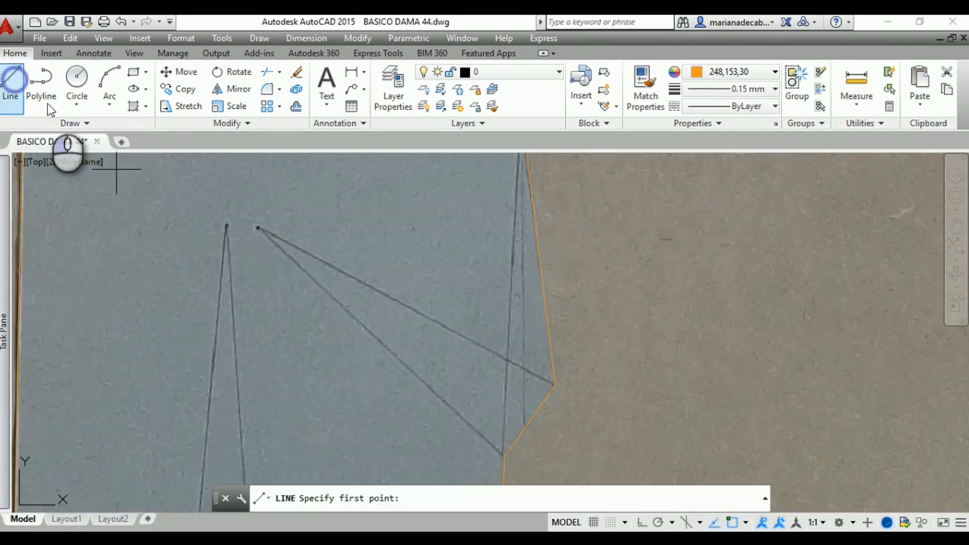
left_click(257, 228)
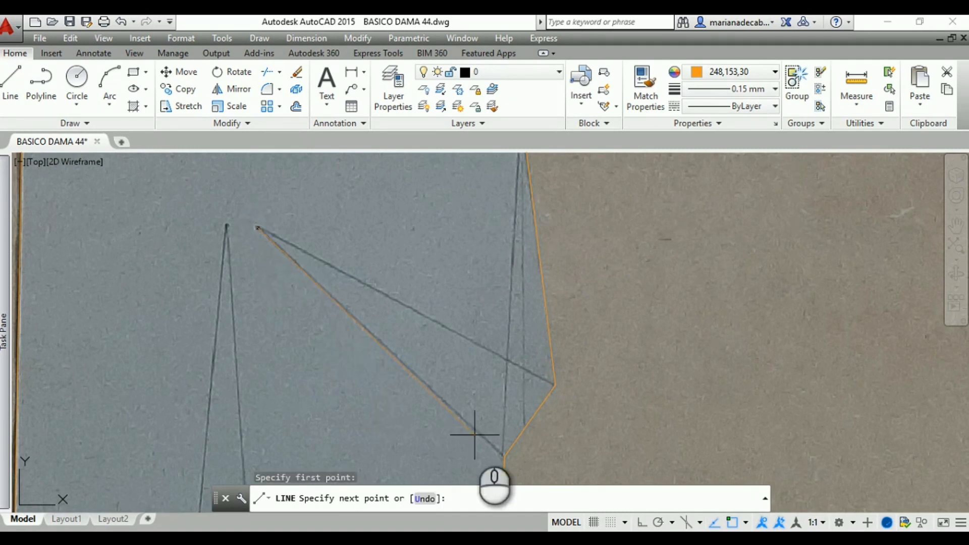
left_click(504, 456)
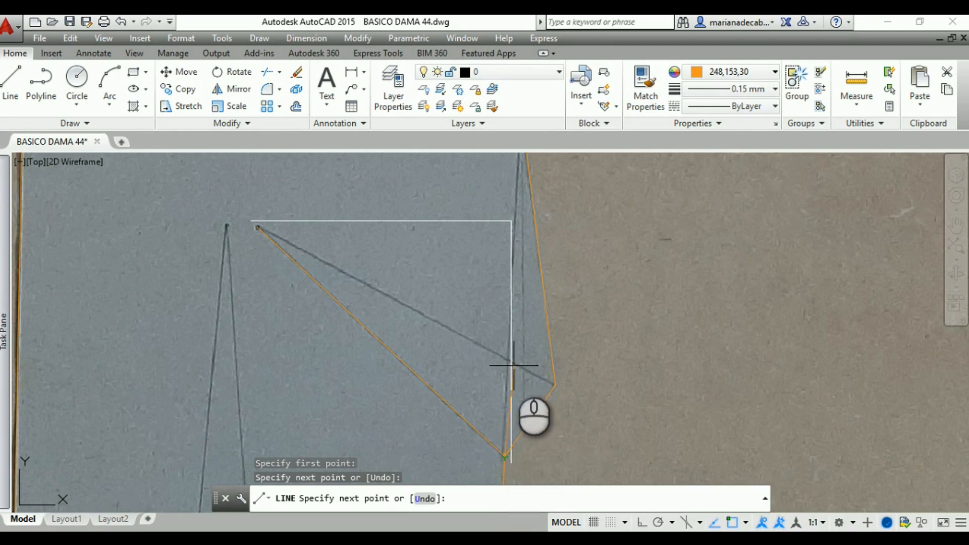
key("Return")
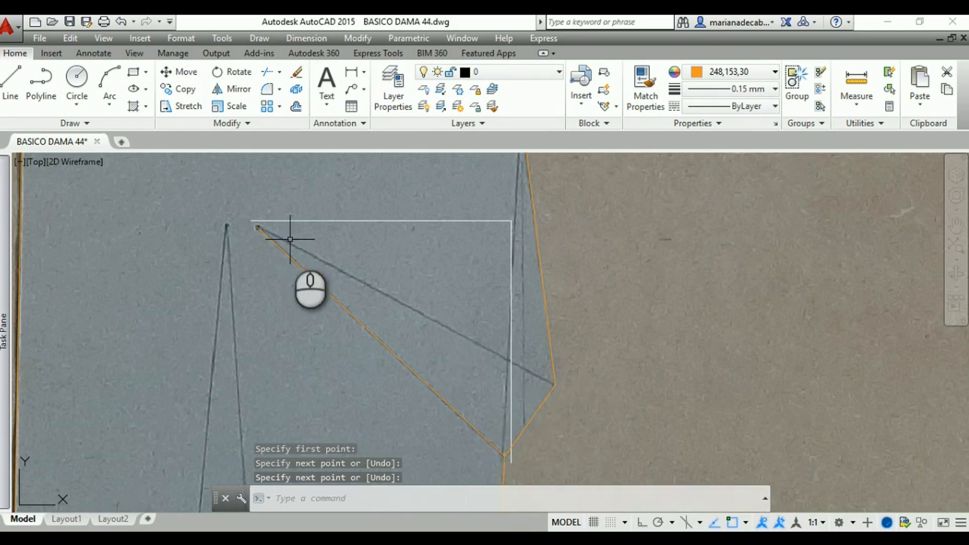
Draw a line along the side dart's upper leg, from the same apex to the notch's outer corner
left_click(11, 81)
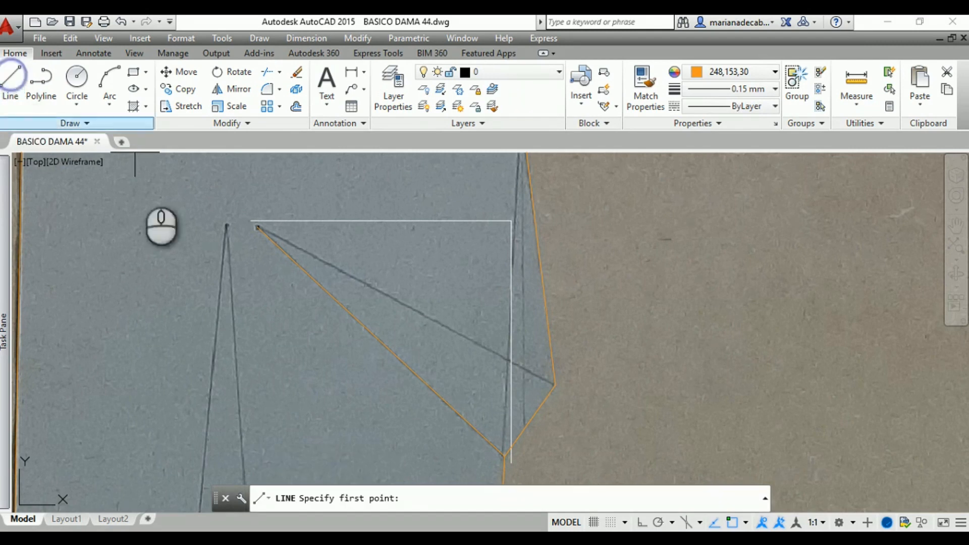
left_click(257, 227)
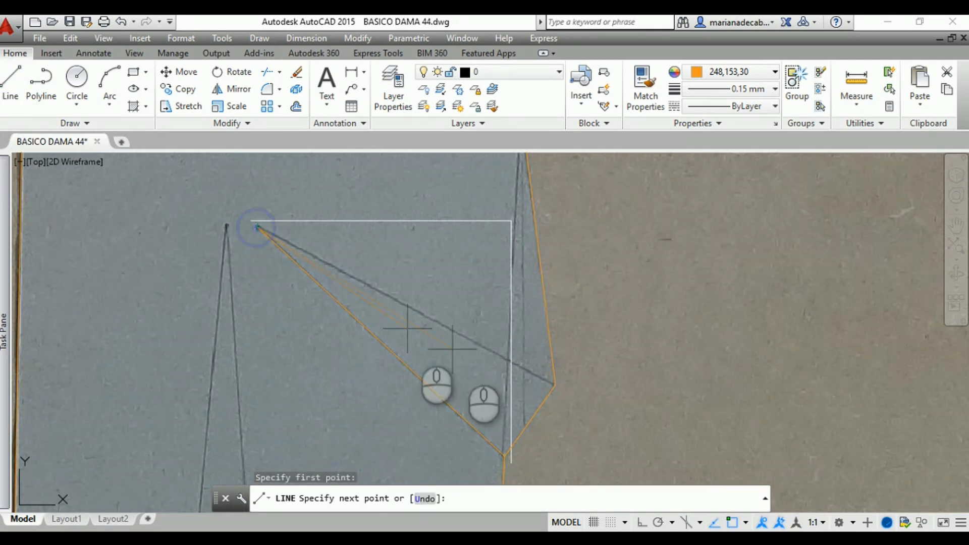
left_click(555, 385)
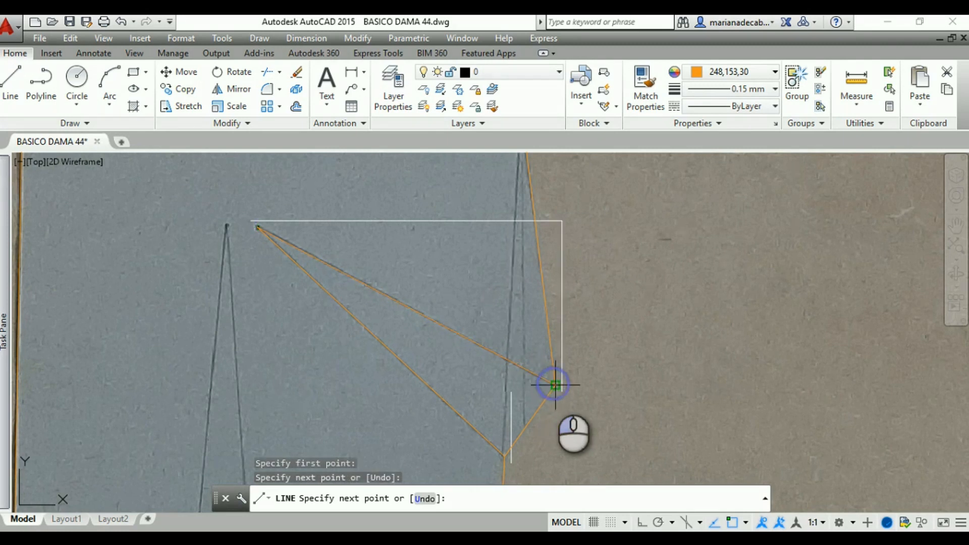
key("Escape")
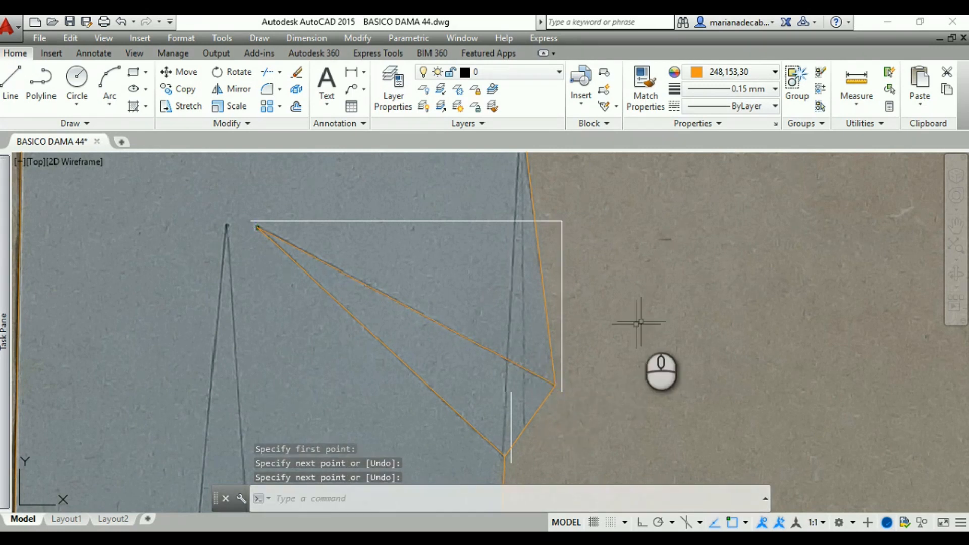
Draw the front waist dart's leg nearer the side seam from apex to waistline, continuing 3 units along the waistline toward centre front
scroll(650, 333, "down", 4)
middle_click_drag(647, 334, 718, 335)
scroll(598, 366, "up", 2)
scroll(595, 368, "down", 2)
scroll(594, 368, "up", 2)
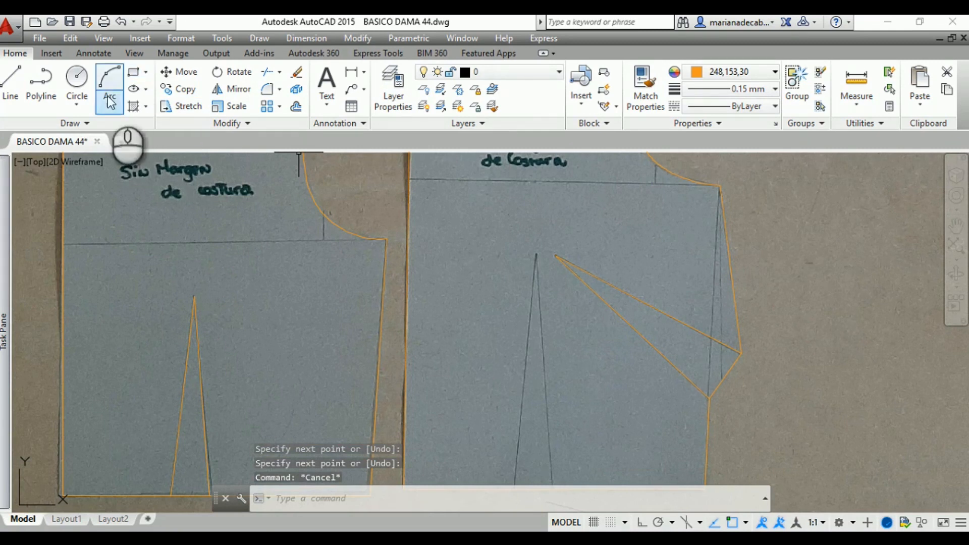
left_click(11, 84)
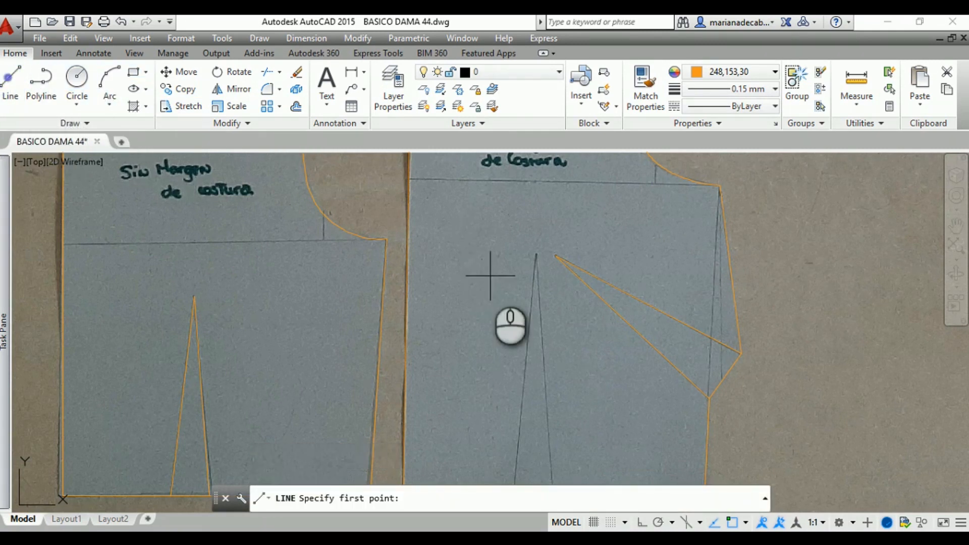
scroll(490, 276, "down", 2)
scroll(436, 242, "up", 2)
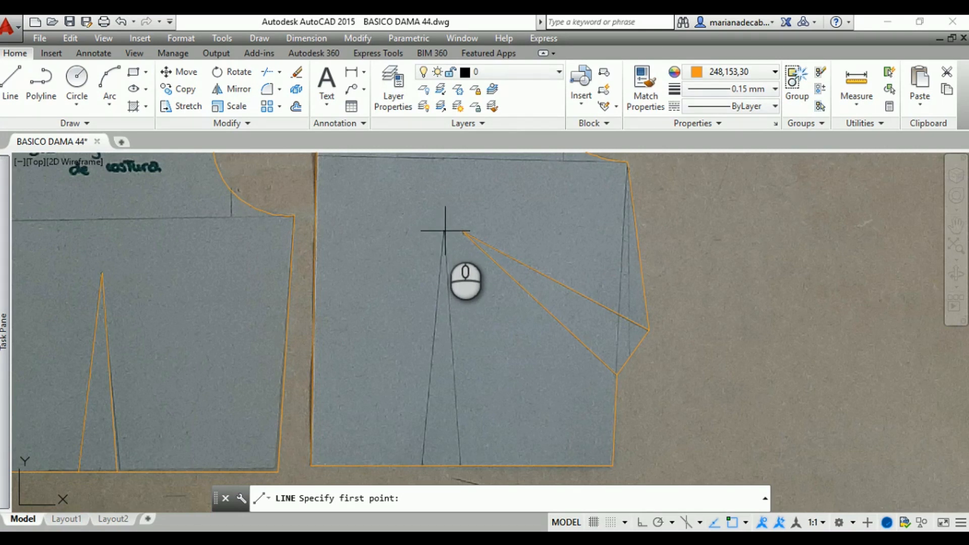
left_click(443, 232)
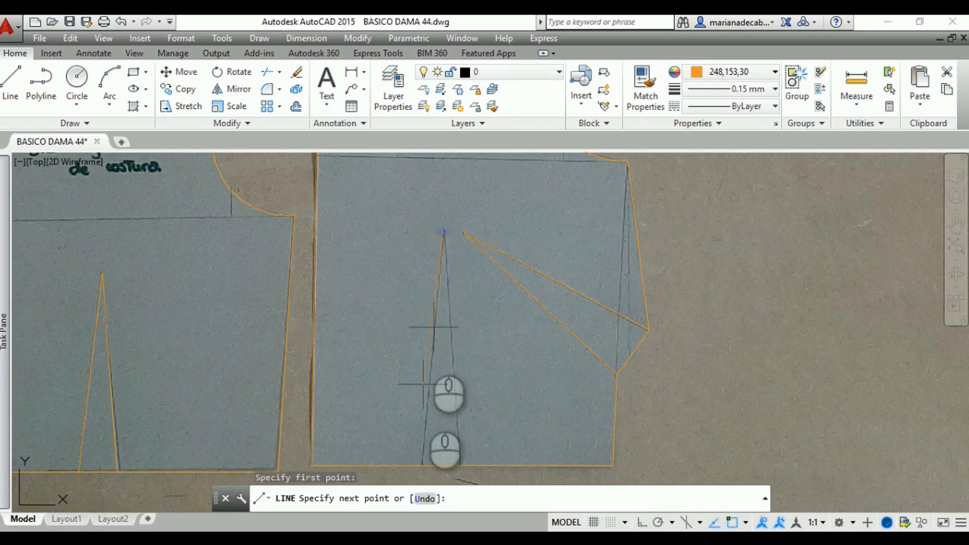
middle_click_drag(433, 438, 450, 388)
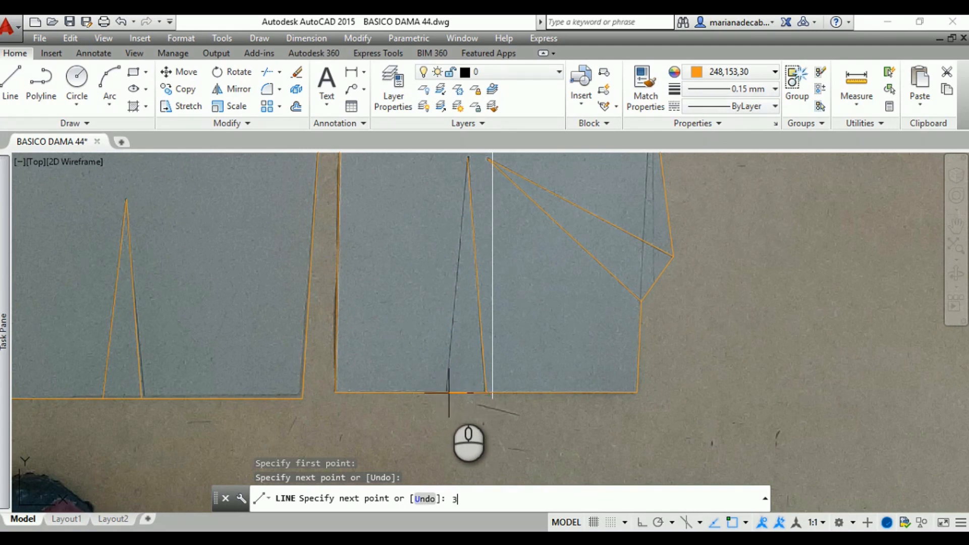
key("Return")
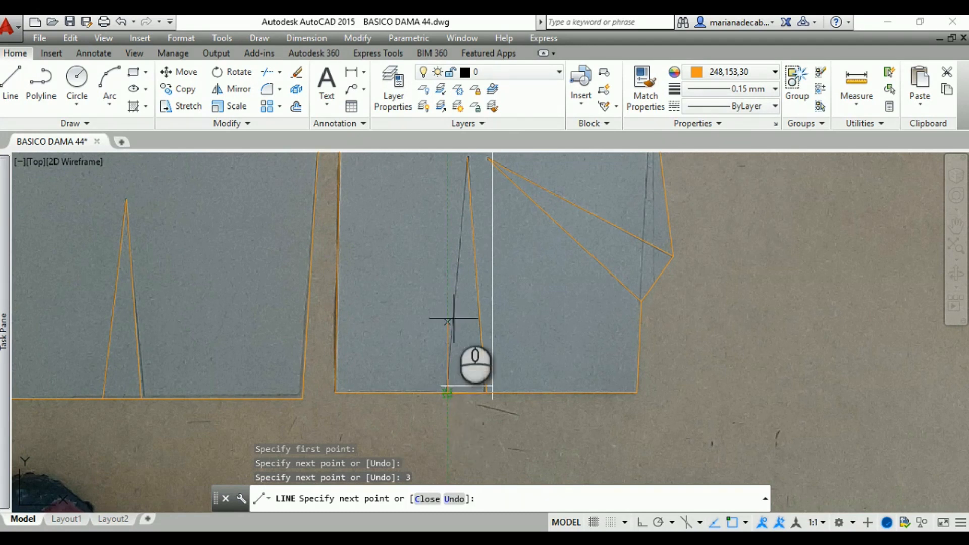
Close the front waist dart with a line from the base's centre-front end back to the apex
scroll(461, 214, "down", 2)
scroll(459, 242, "up", 2)
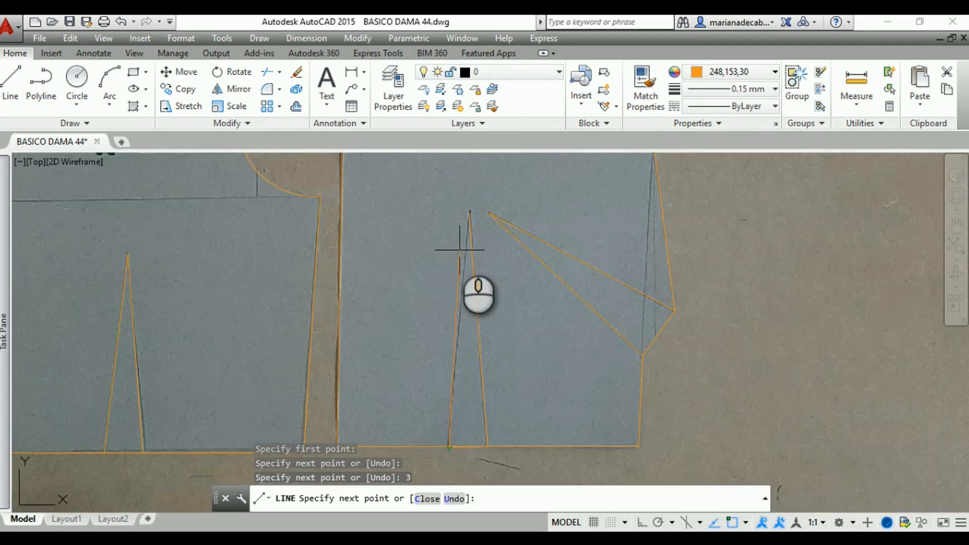
left_click(469, 212)
key("Return")
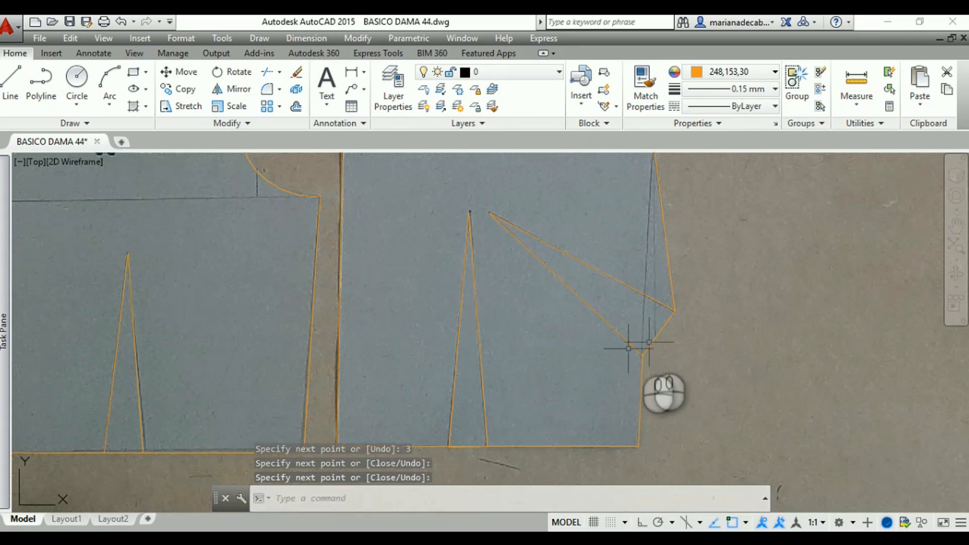
Erase the background pattern photo and detach the BASE TALLA 44 image from the drawing
middle_click_drag(738, 342, 750, 401)
scroll(690, 337, "down", 4)
middle_click_drag(706, 325, 640, 336)
key("Escape")
key("Escape")
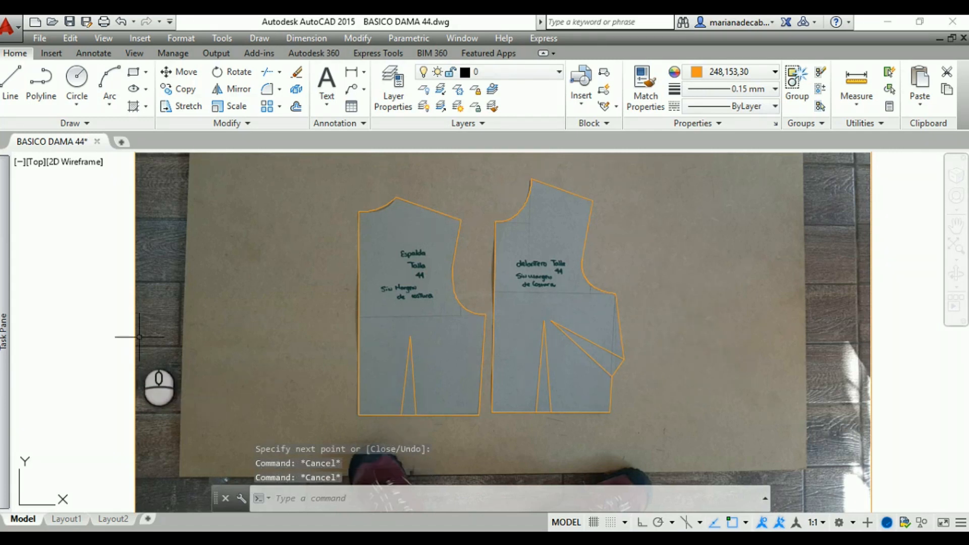
scroll(141, 337, "down", 6)
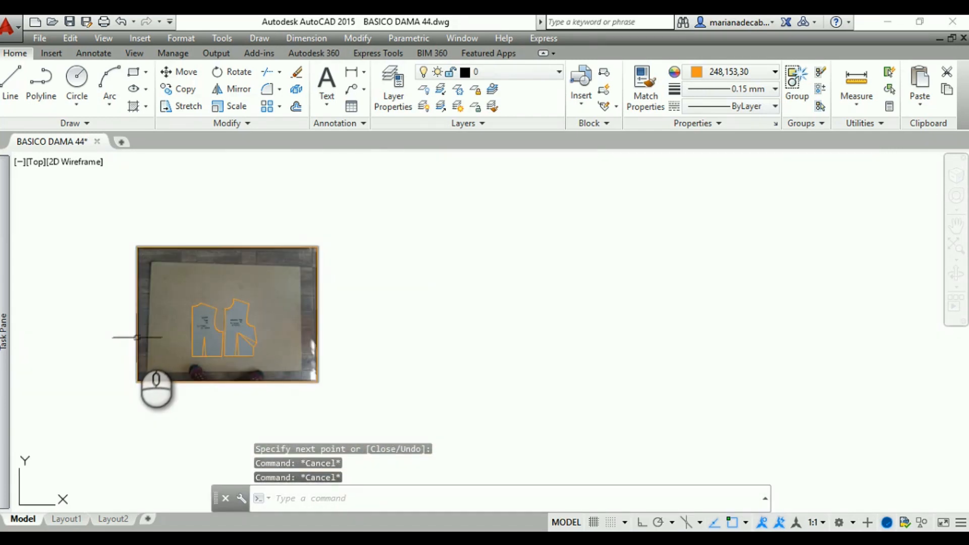
left_click(137, 334)
key("Delete")
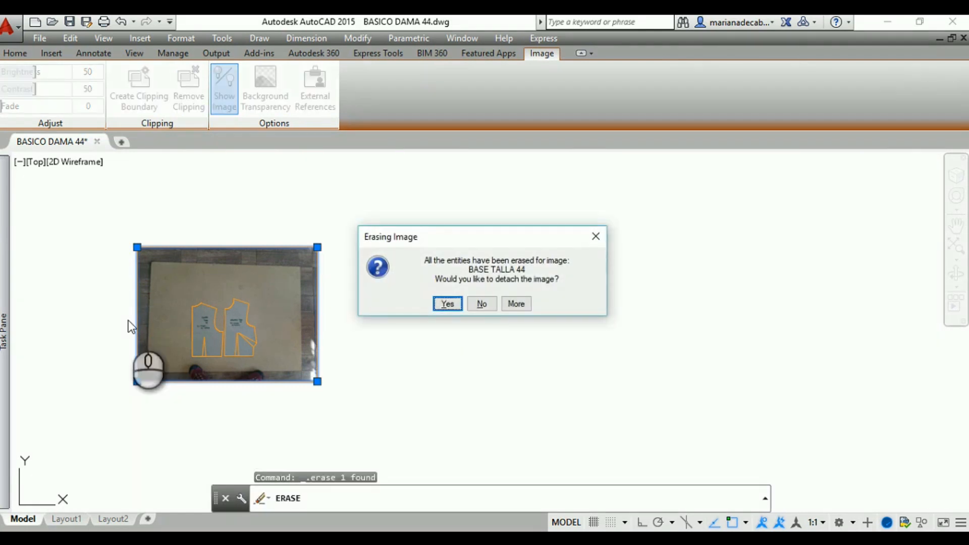
key("Return")
With Ortho on, draw a horizontal line about 7.5 units long from the front neckline's centre-front endpoint toward the side
mouse_move(133, 320)
middle_mouse_down()
mouse_move(208, 337)
mouse_move(177, 322)
mouse_move(136, 277)
mouse_move(112, 372)
mouse_move(78, 412)
middle_mouse_up()
scroll(253, 349, "up", 6)
scroll(137, 282, "up", 2)
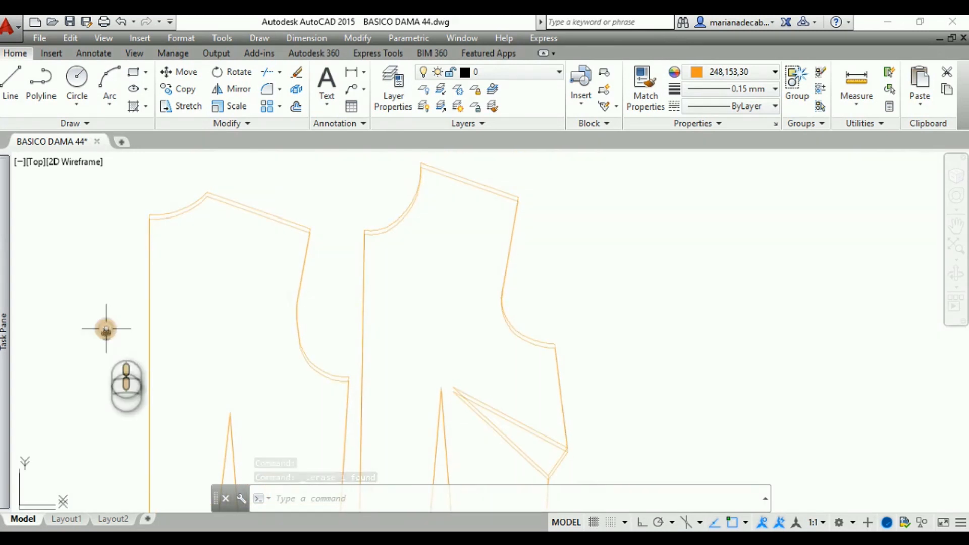
scroll(355, 263, "up", 2)
middle_click_drag(357, 263, 309, 237)
scroll(323, 282, "up", 4)
middle_click_drag(337, 281, 206, 353)
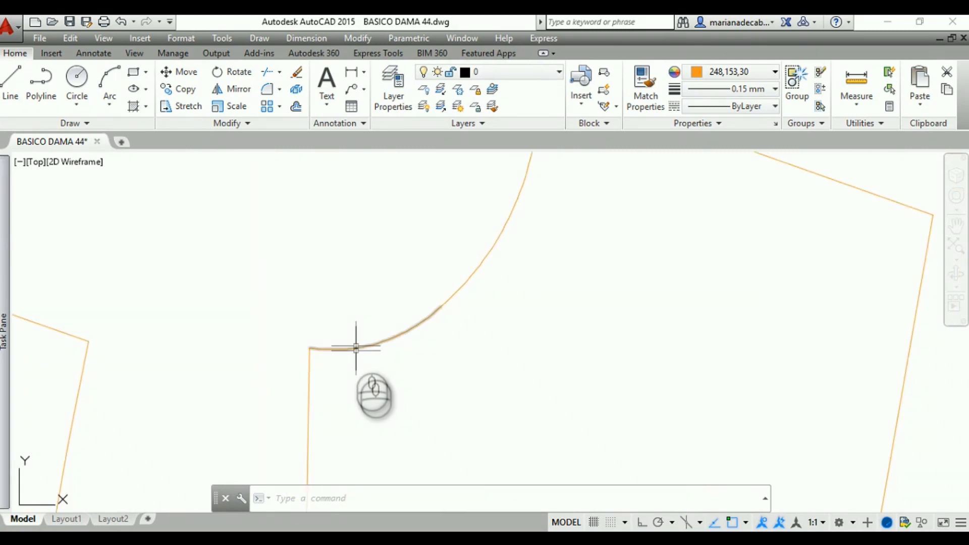
left_click(10, 78)
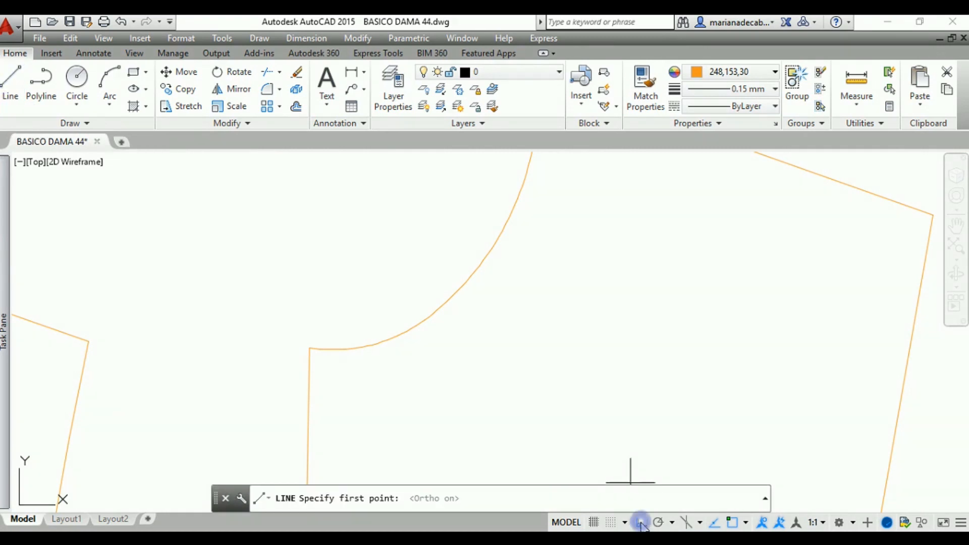
left_click(309, 348)
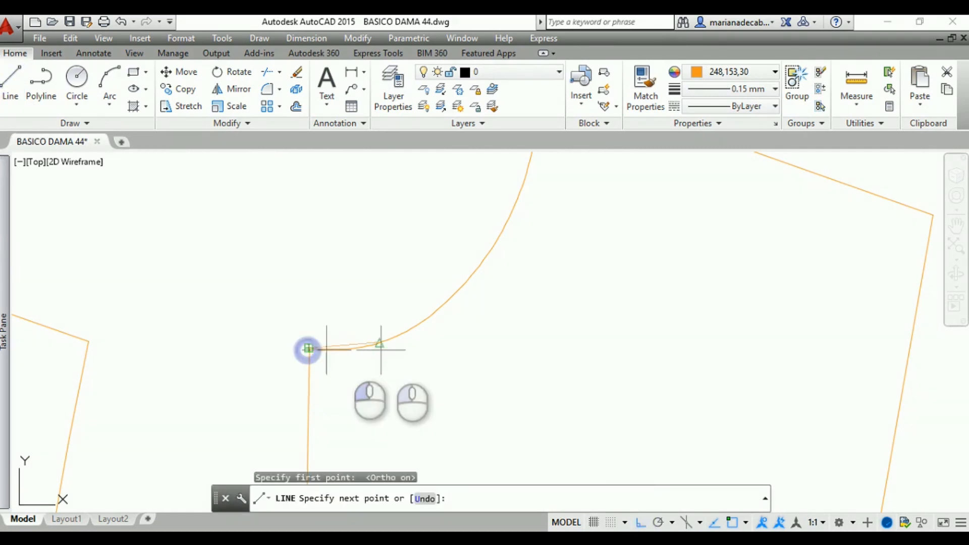
left_click(550, 347)
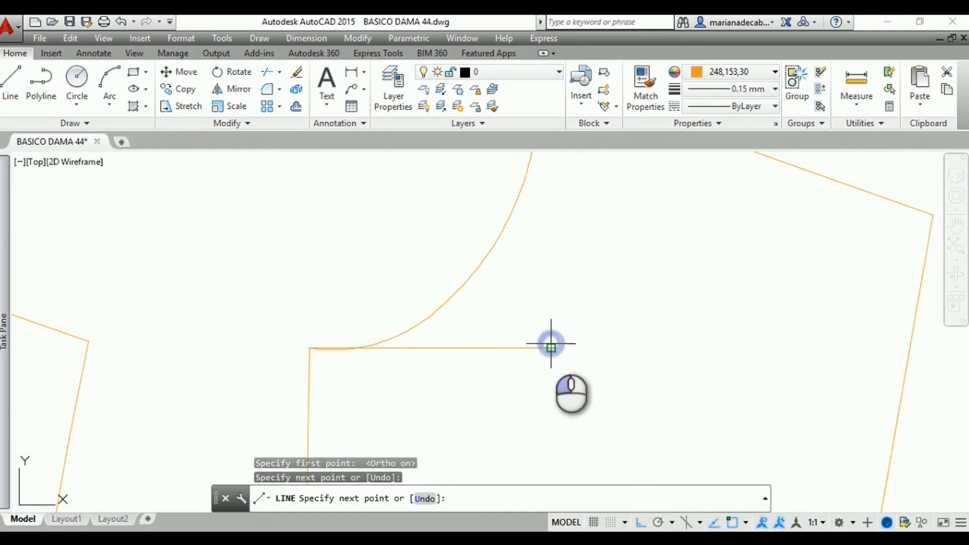
key("Return")
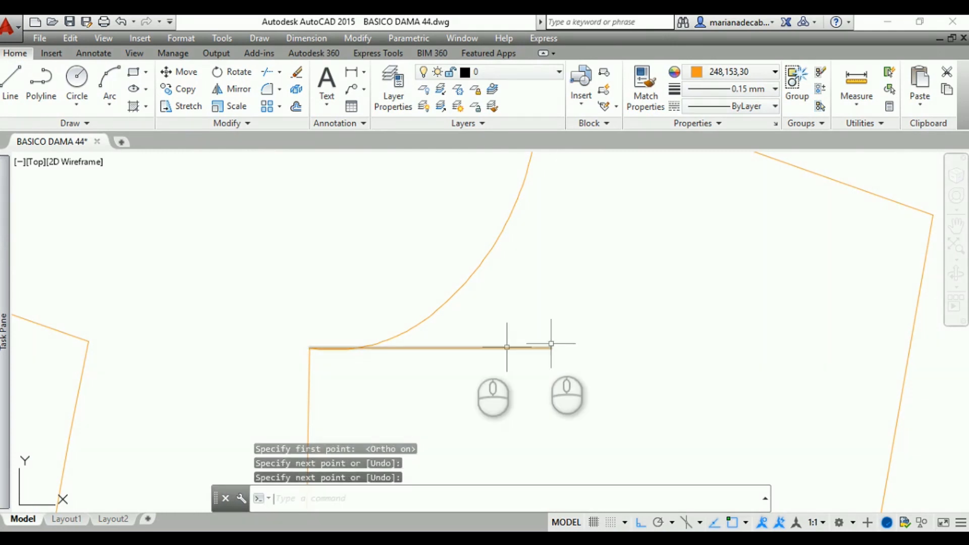
Try to trim the start of the horizontal line, using the lower front neckline arc as the cutting edge
left_click(374, 344)
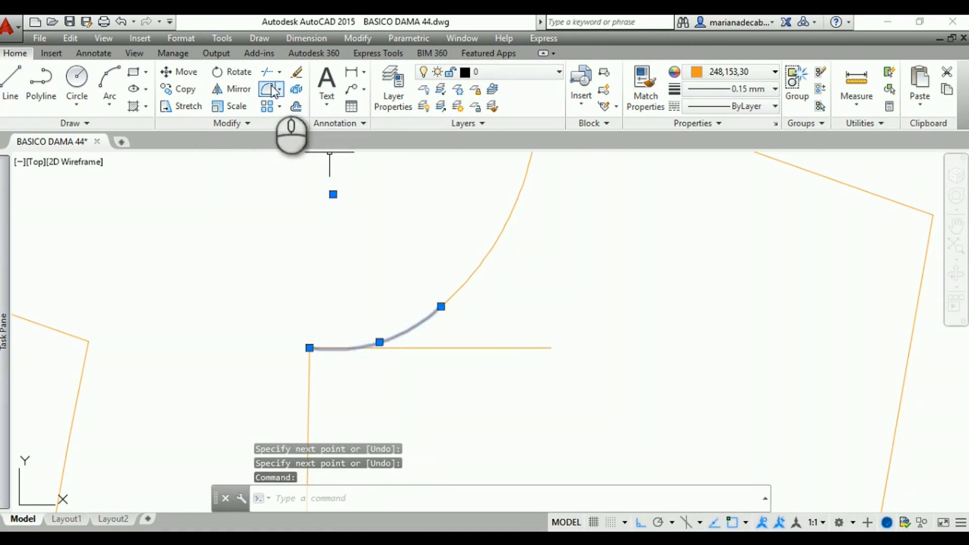
left_click(266, 71)
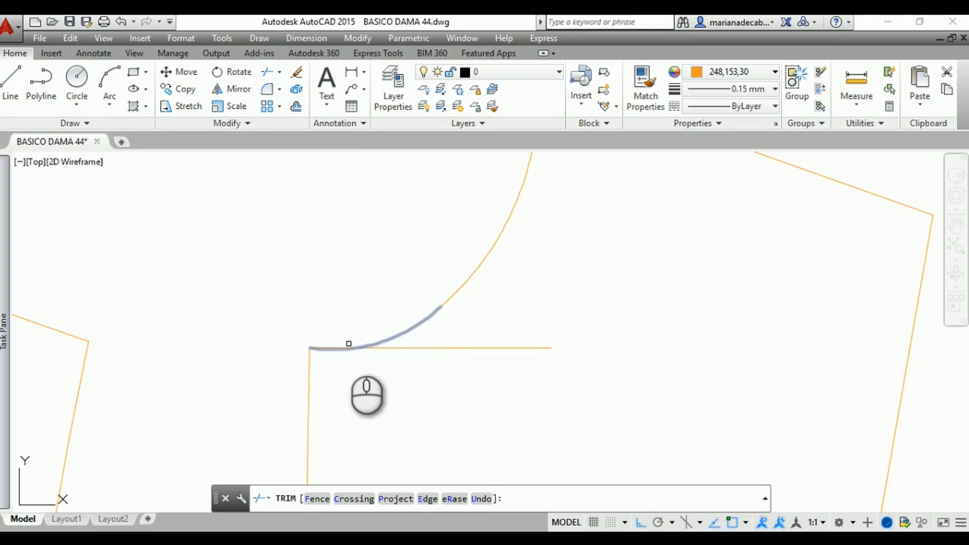
scroll(338, 347, "up", 5)
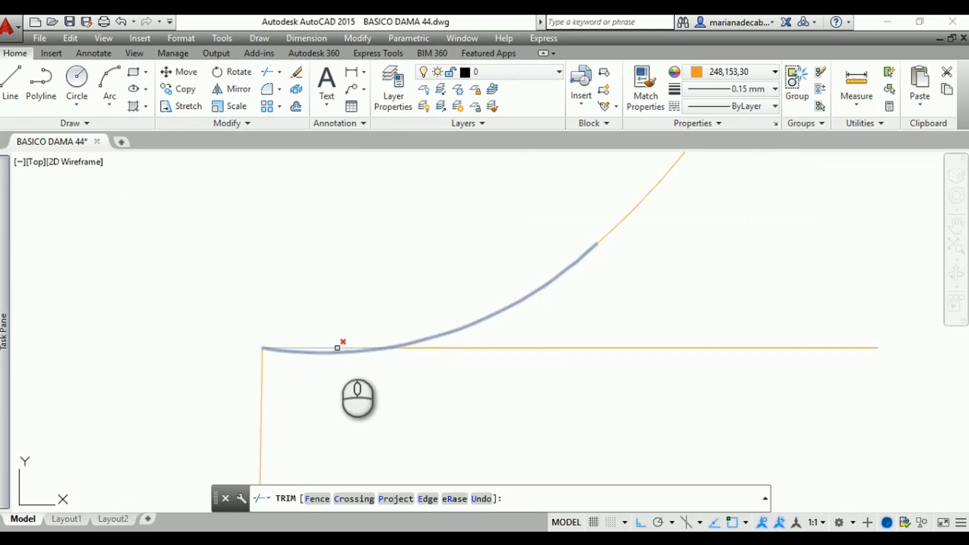
left_click(337, 348)
key("Escape")
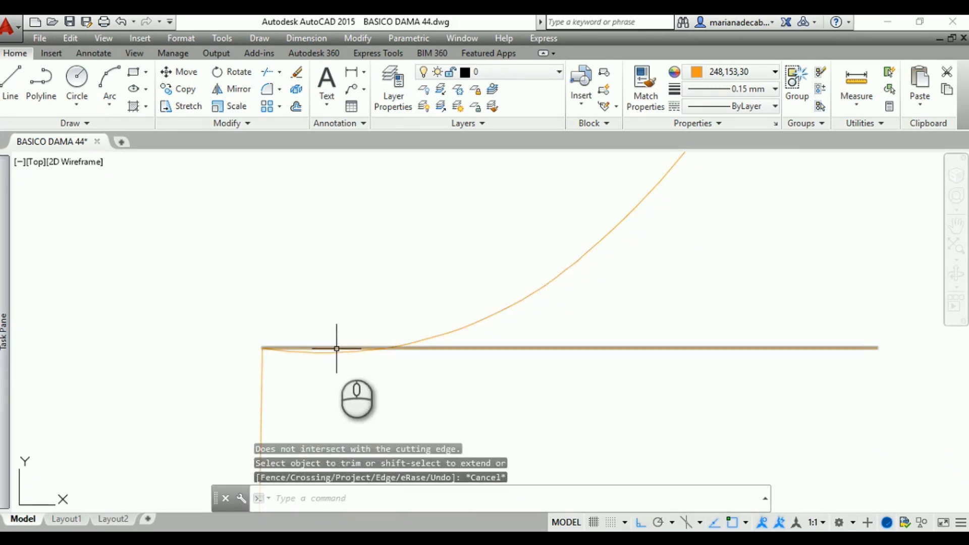
Trim the part of the lower neckline arc that dips below the horizontal line, using that line as the cutting edge
left_click(337, 349)
left_click(268, 78)
left_click(328, 352)
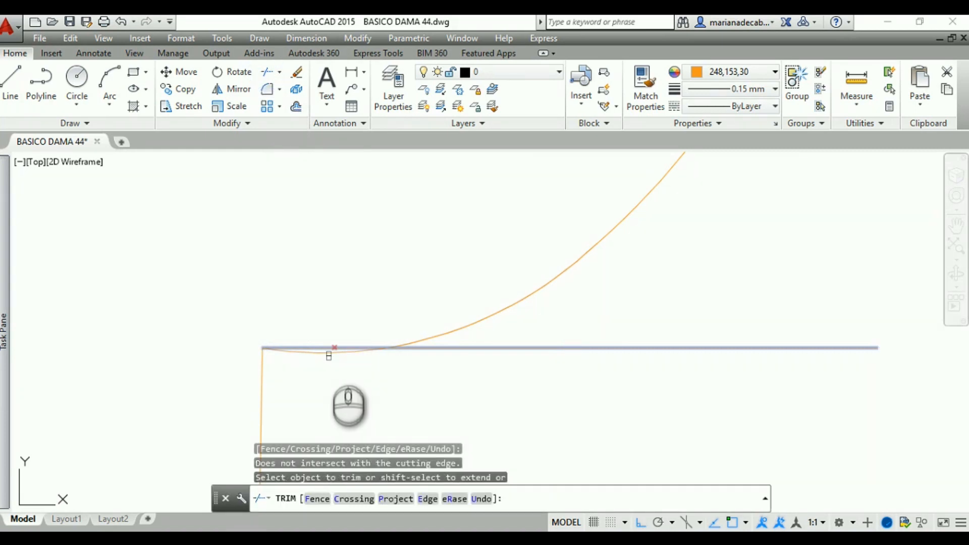
left_click(329, 352)
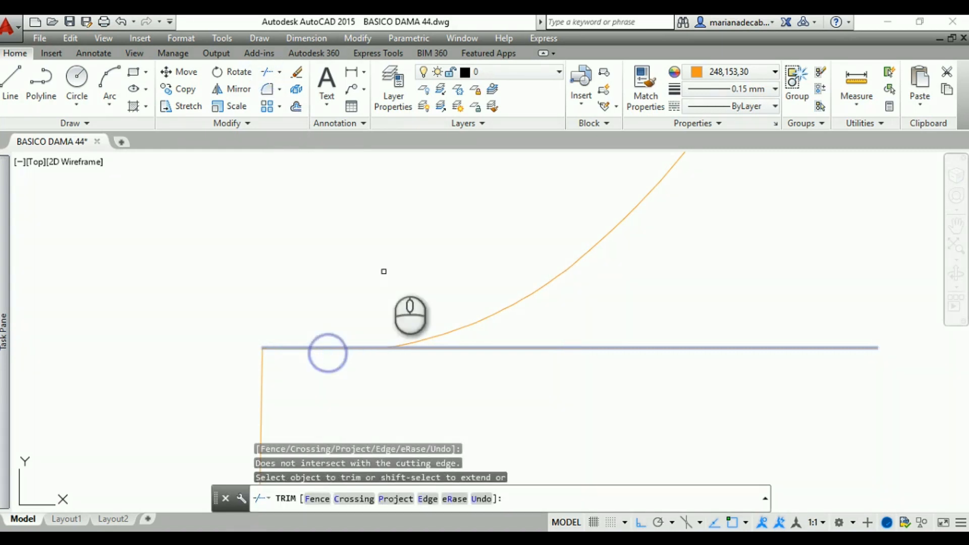
key("Escape")
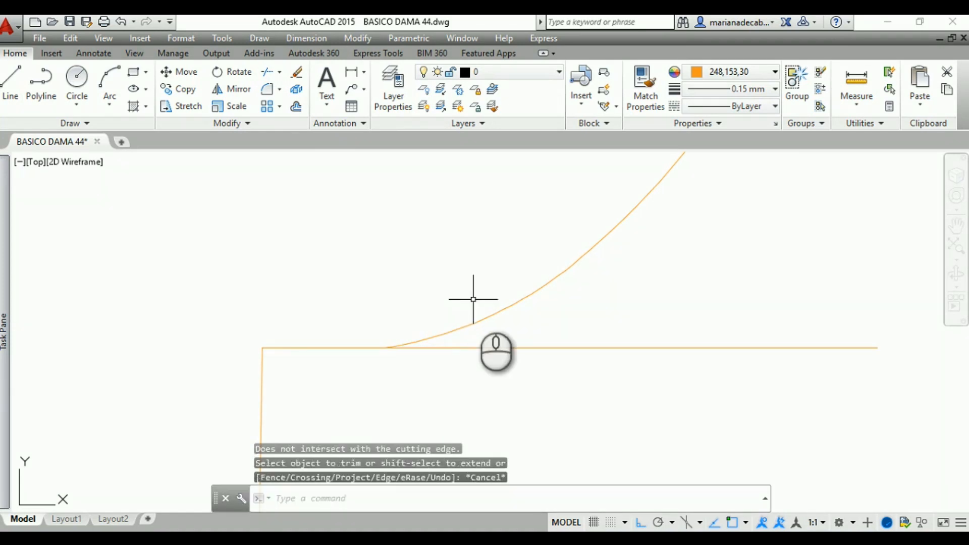
Trim the horizontal line beyond its junction with the front neckline curve, using the lower neckline arc as the cutting edge
left_click(495, 314)
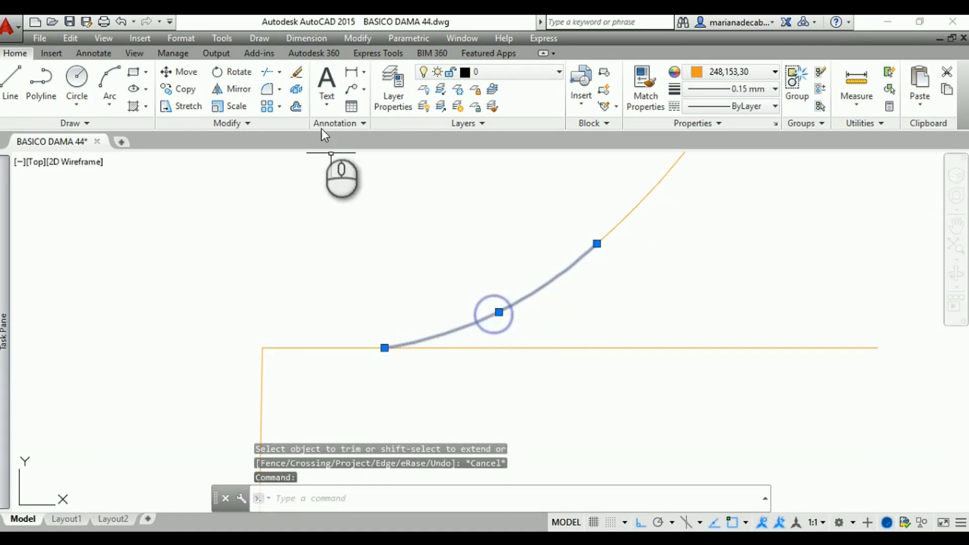
left_click(266, 71)
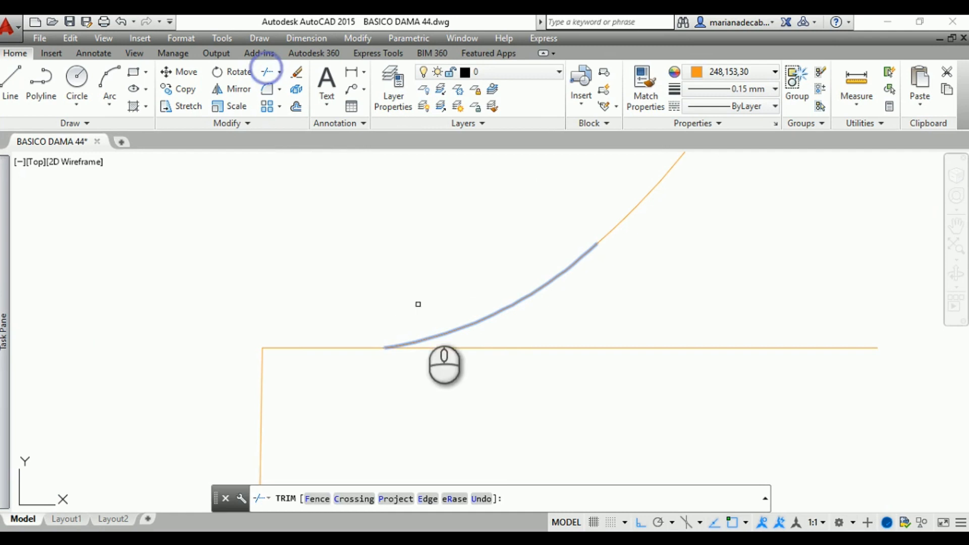
left_click(448, 348)
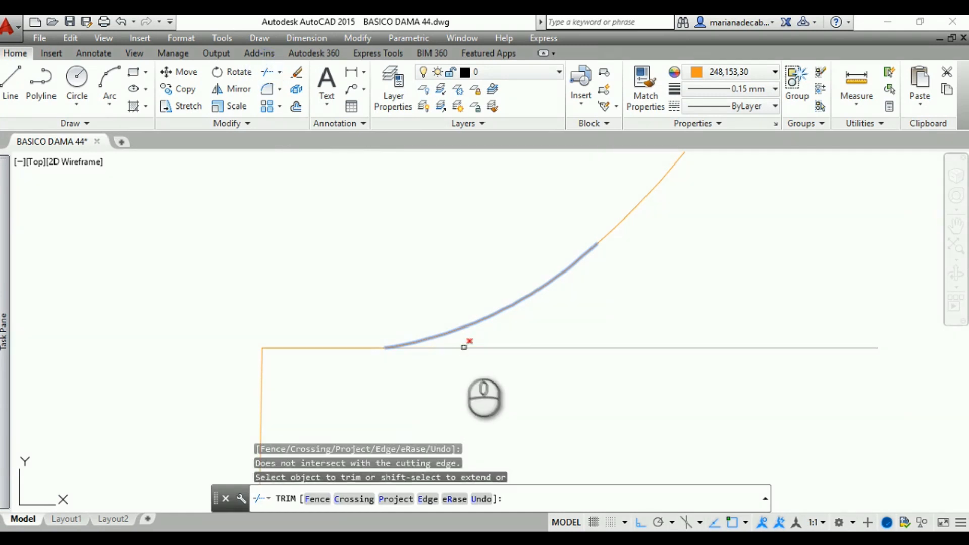
key("Escape")
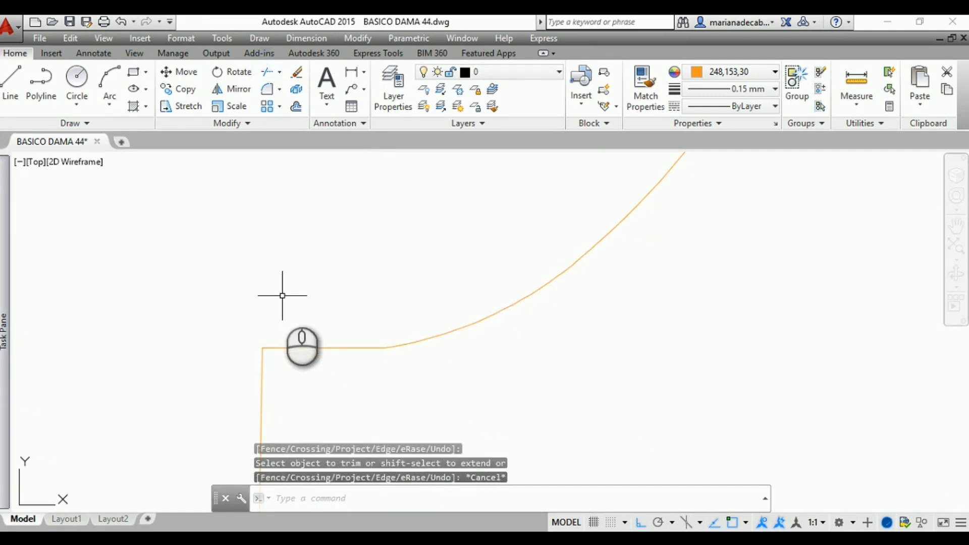
Measure the back bodice's side seam from the underarm point down to the waistline corner
scroll(282, 296, "down", 3)
key("Escape")
scroll(225, 309, "down", 2)
mouse_move(223, 305)
middle_mouse_down()
mouse_move(467, 303)
mouse_move(435, 296)
mouse_move(508, 334)
middle_mouse_up()
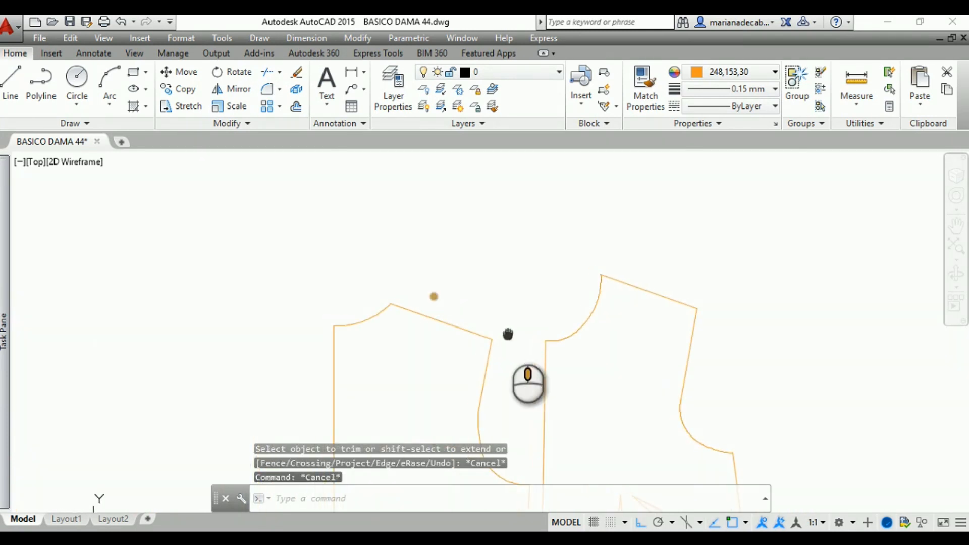
scroll(500, 333, "down", 2)
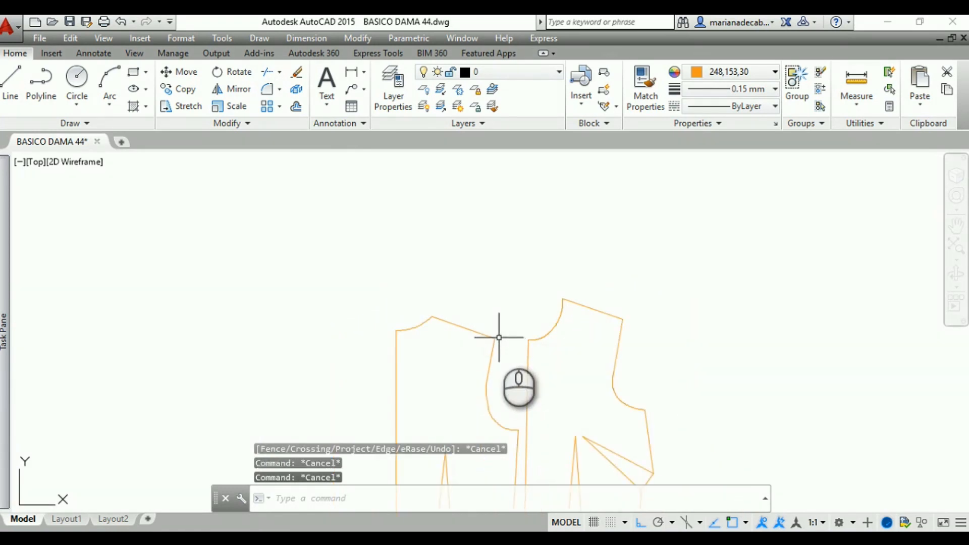
middle_click_drag(499, 337, 499, 313)
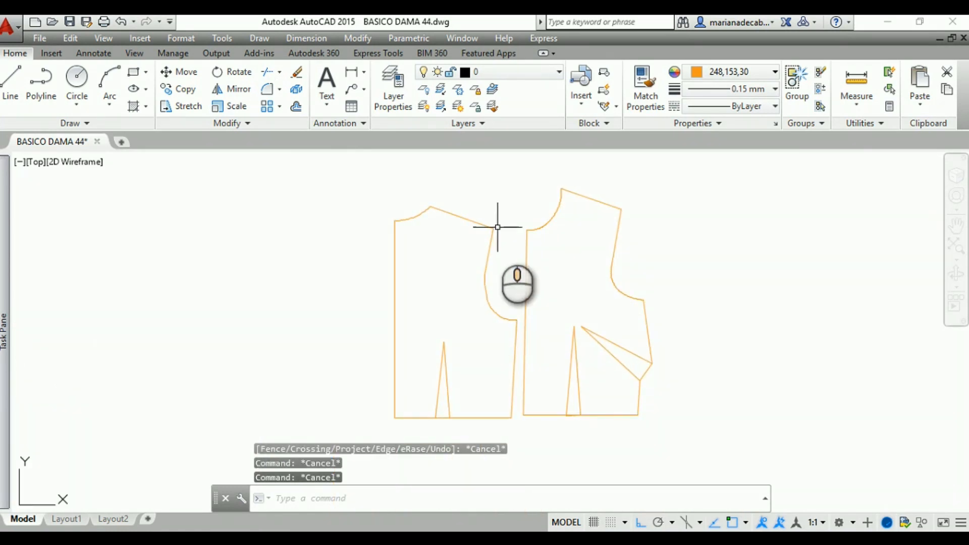
middle_click_drag(500, 264, 428, 221)
scroll(439, 259, "up", 4)
middle_click_drag(428, 260, 426, 173)
left_click(865, 99)
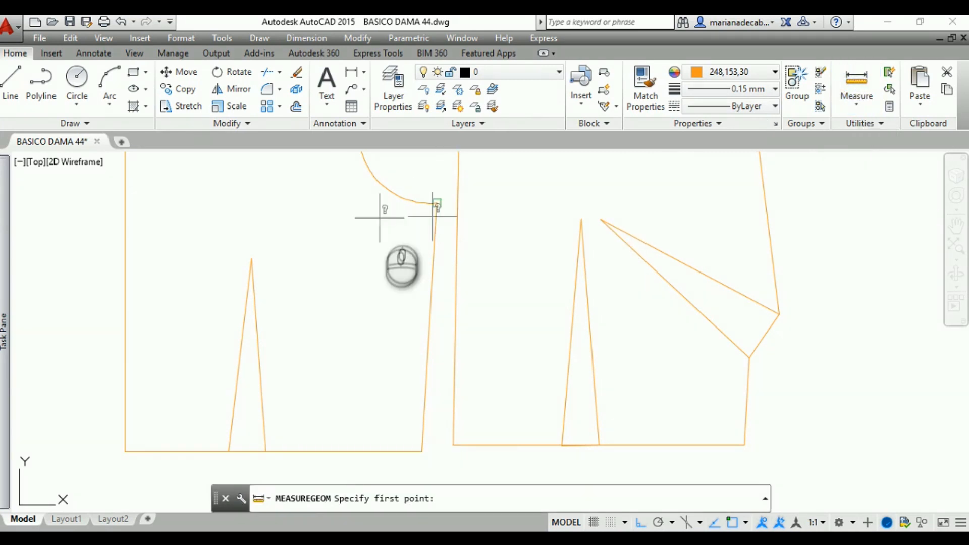
left_click(437, 203)
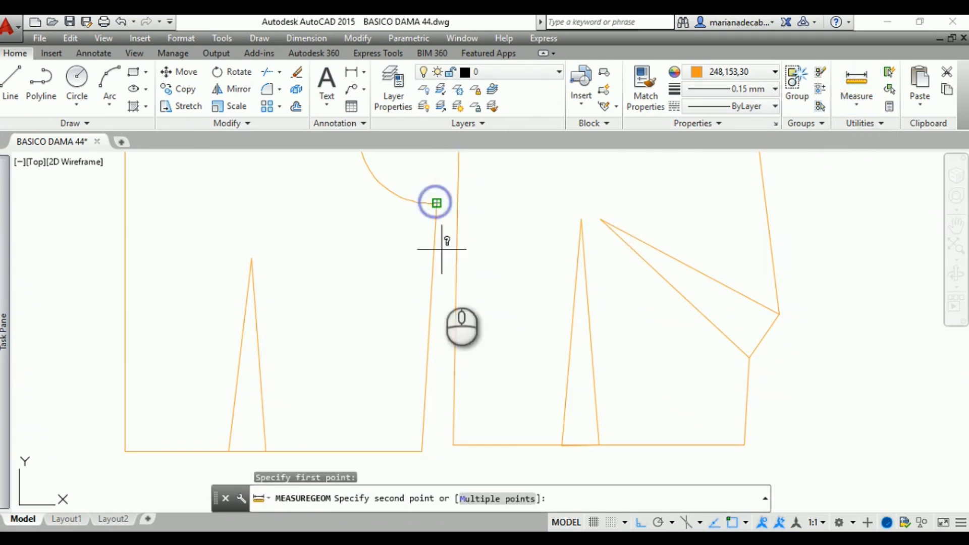
left_click(422, 452)
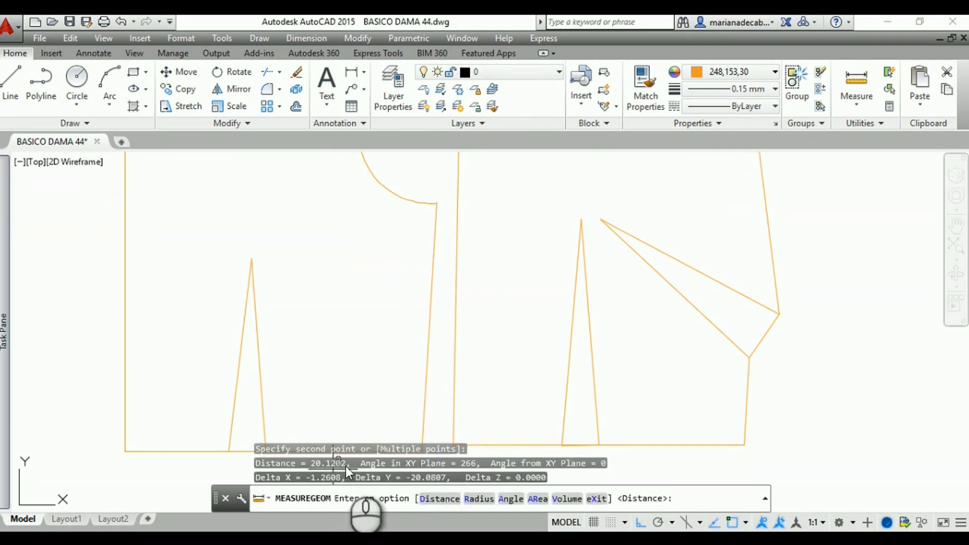
key("Escape")
Open the QuickCalc calculator and measure the front bodice's upper side seam from the underarm point to the side dart's upper corner
mouse_move(498, 346)
middle_mouse_down()
mouse_move(385, 362)
mouse_move(219, 361)
mouse_move(207, 342)
mouse_move(177, 368)
middle_mouse_up()
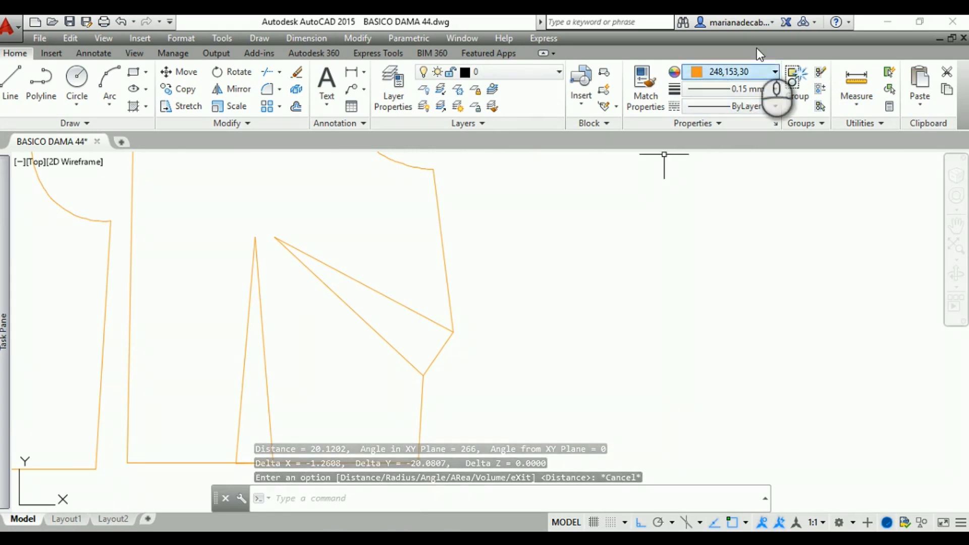
left_click(890, 107)
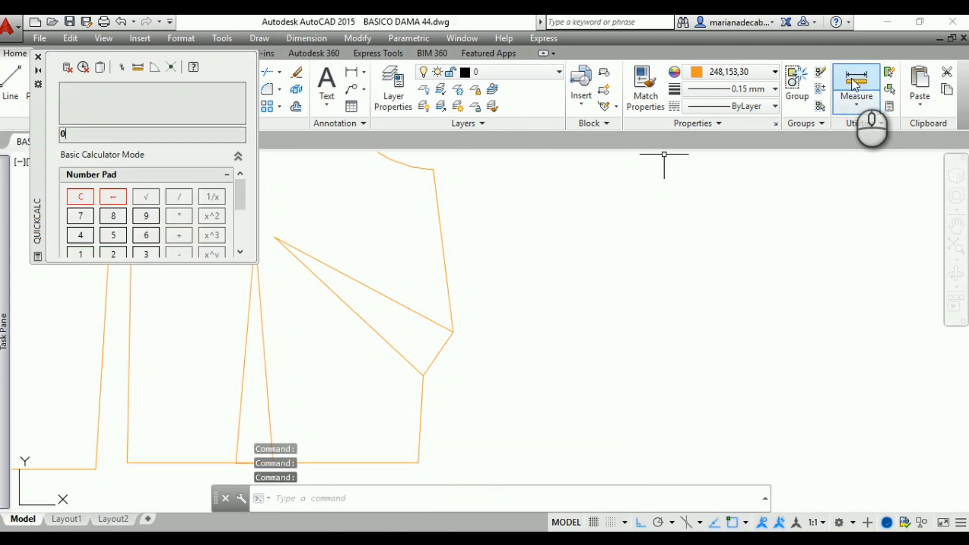
left_click(854, 81)
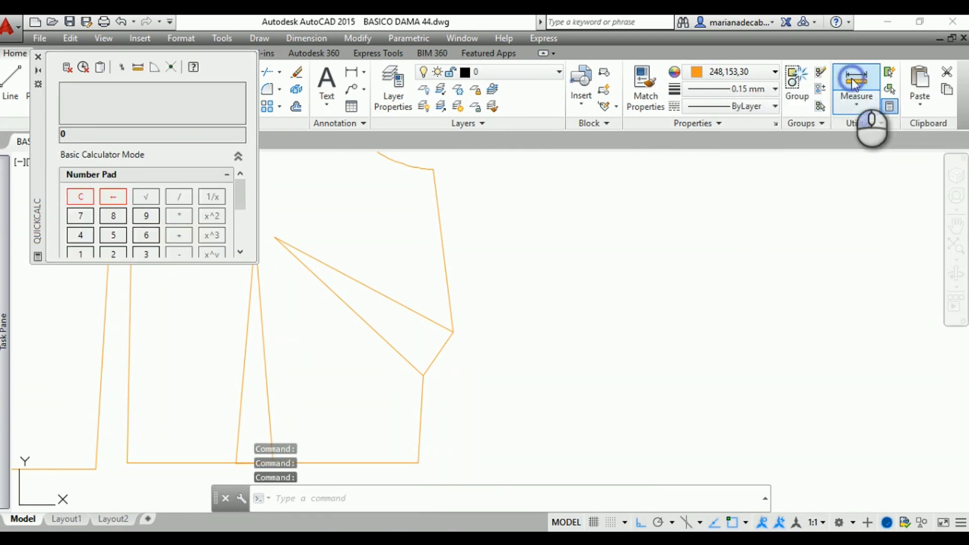
left_click(433, 169)
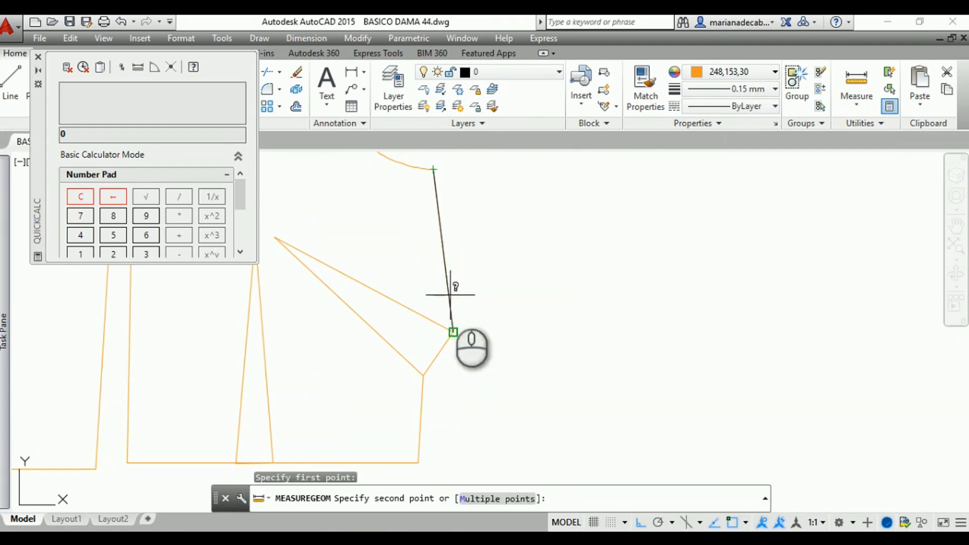
left_click(453, 332)
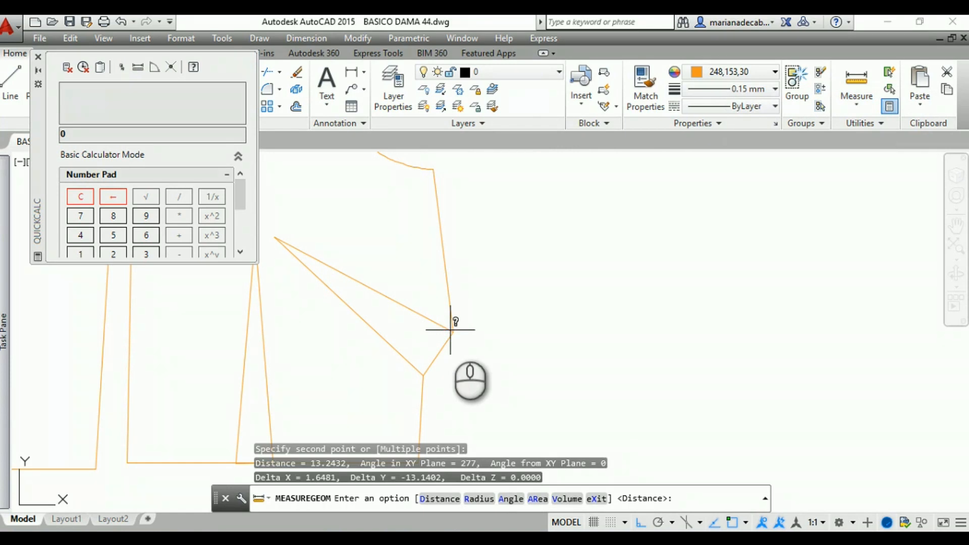
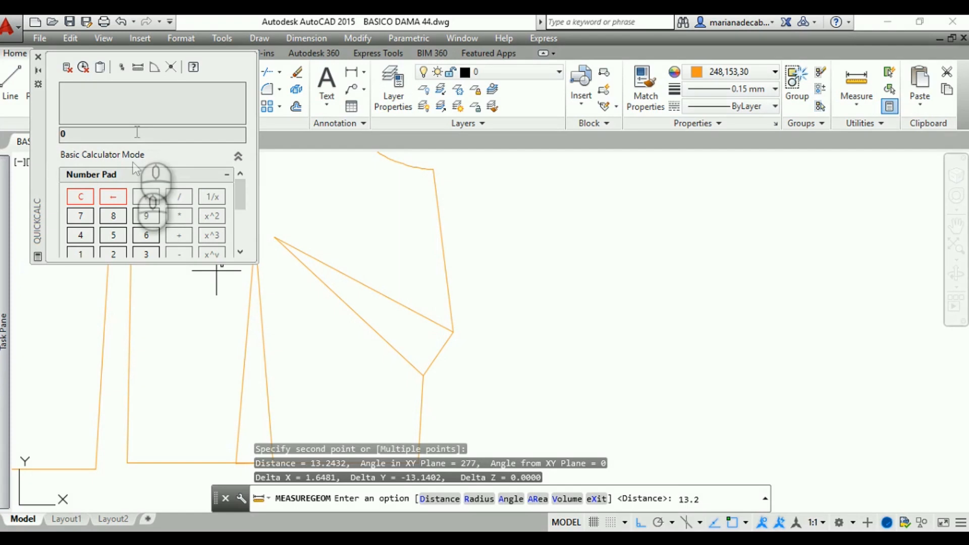
Enter the front upper side seam length of 13.2432 in the calculator as the first term of an addition
left_click(79, 250)
left_click(145, 249)
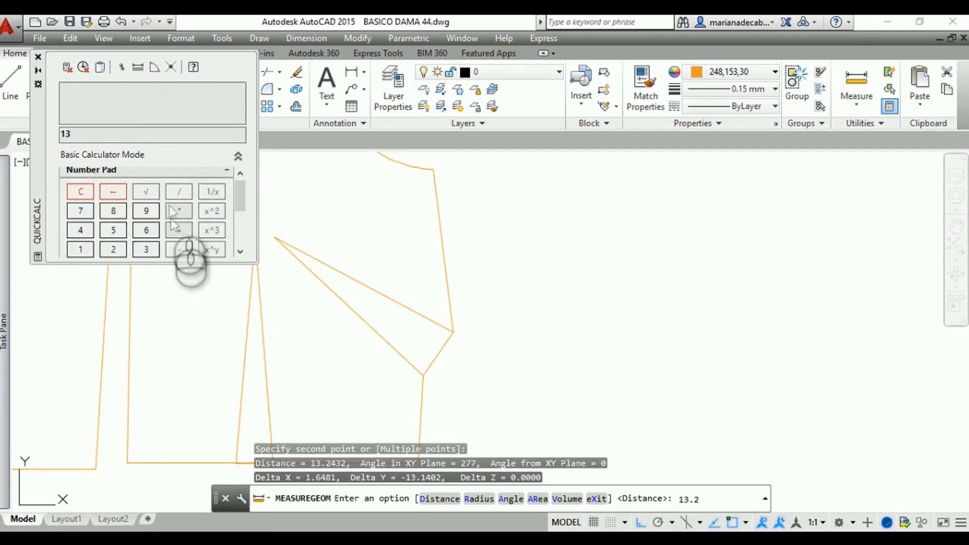
scroll(168, 208, "down", 5)
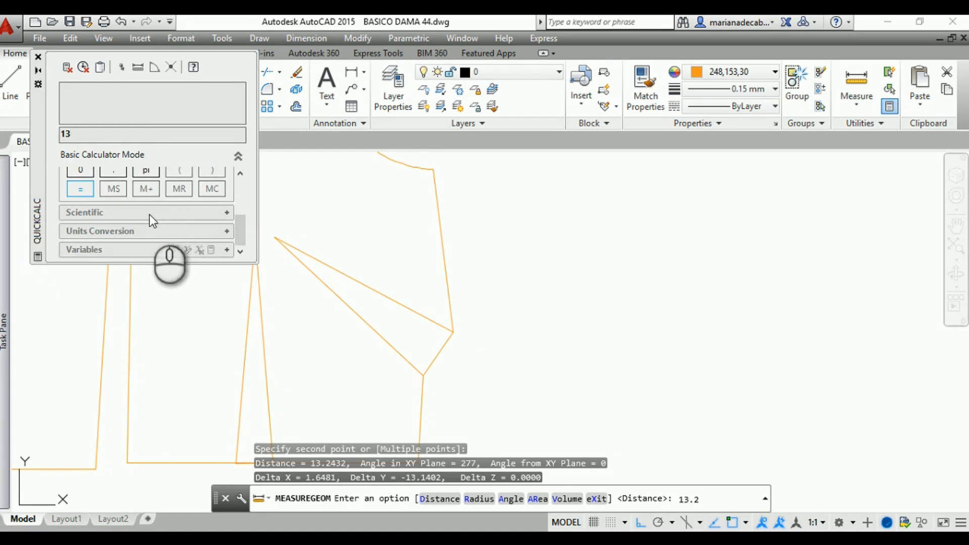
scroll(150, 214, "up", 3)
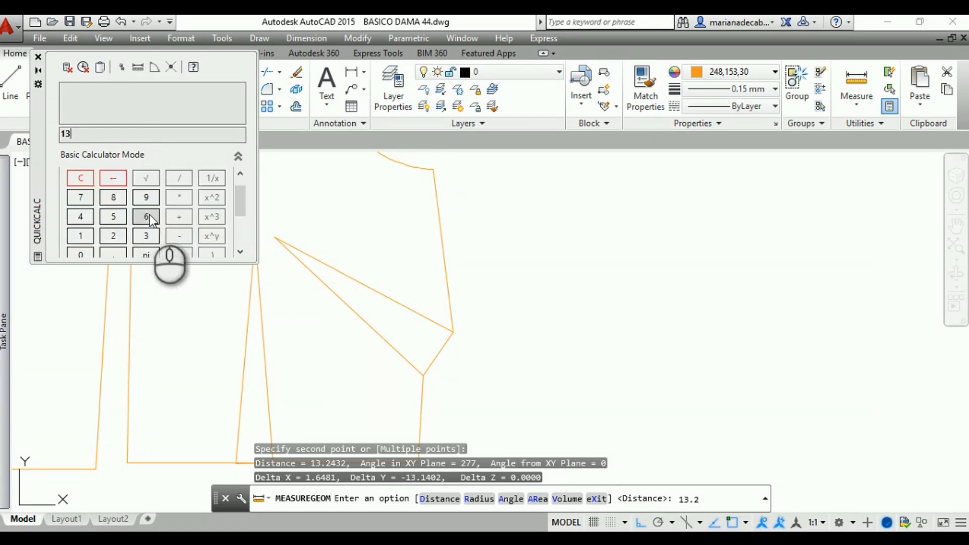
left_click(109, 253)
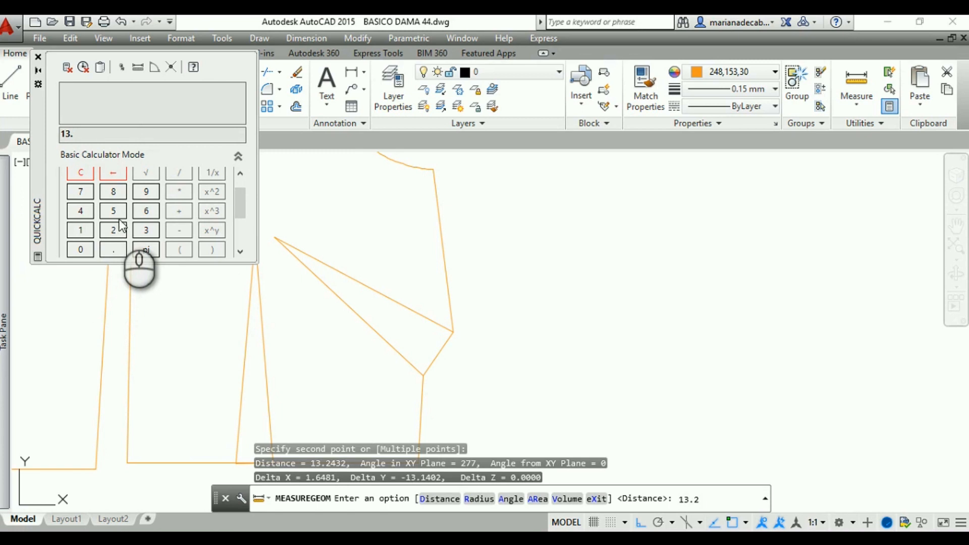
left_click(113, 233)
left_click(80, 211)
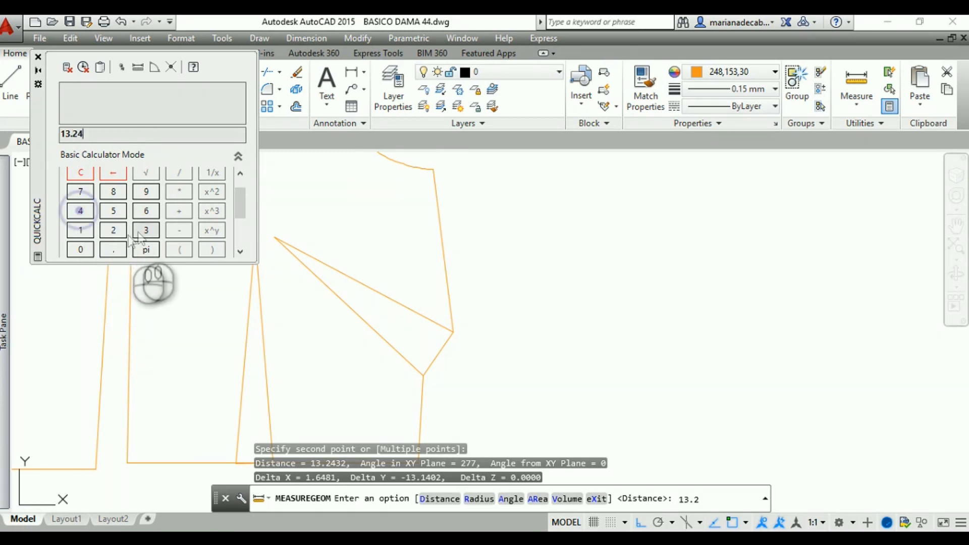
left_click(139, 231)
left_click(113, 231)
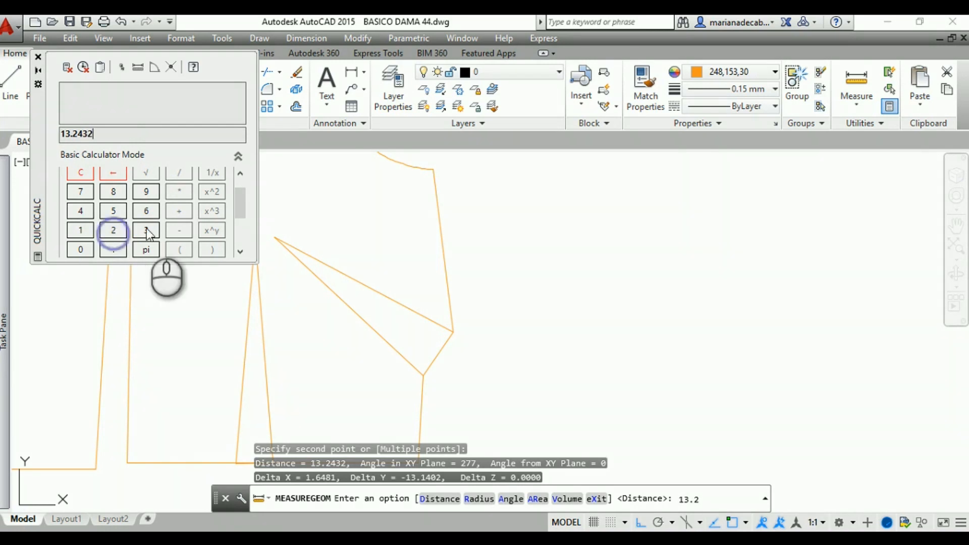
left_click(179, 211)
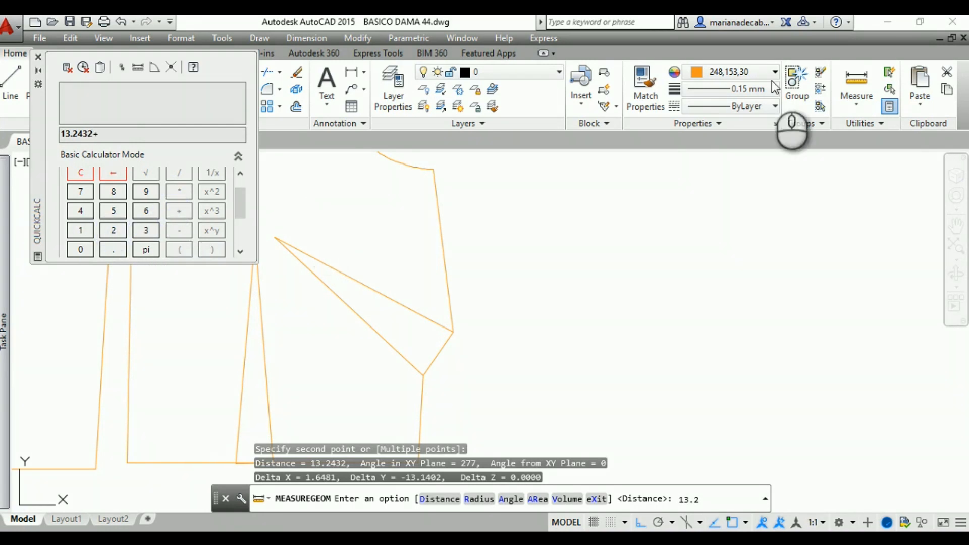
Measure the front bodice's lower side seam from the side dart's lower corner to the waistline corner
left_click(857, 81)
middle_click_drag(588, 314, 574, 244)
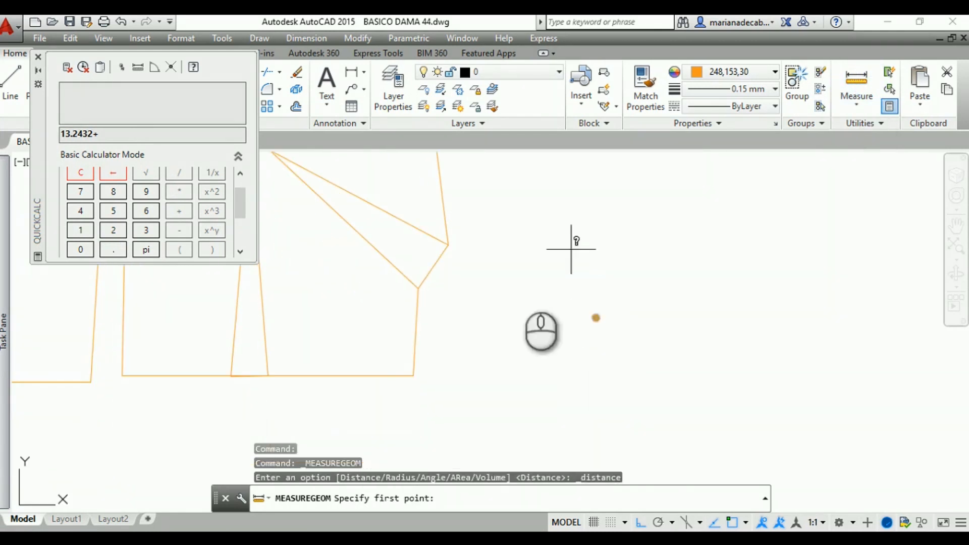
left_click(417, 291)
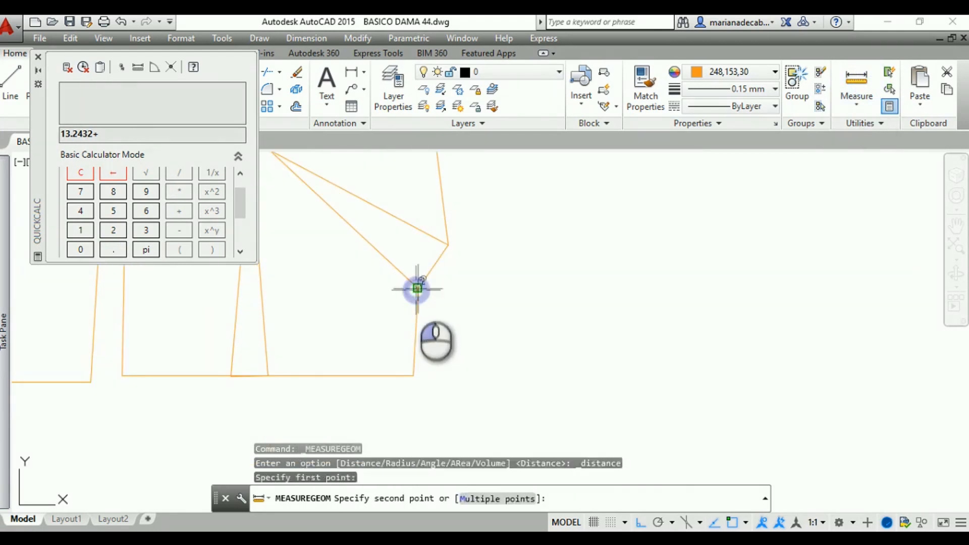
left_click(413, 376)
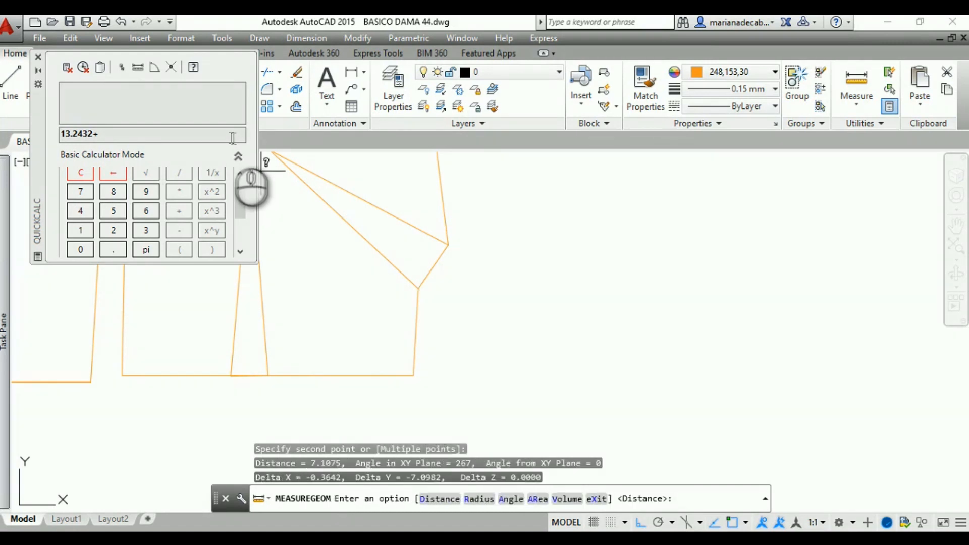
Add 7.1071 for the lower side seam in the calculator and compute the front side seam total
left_click(78, 192)
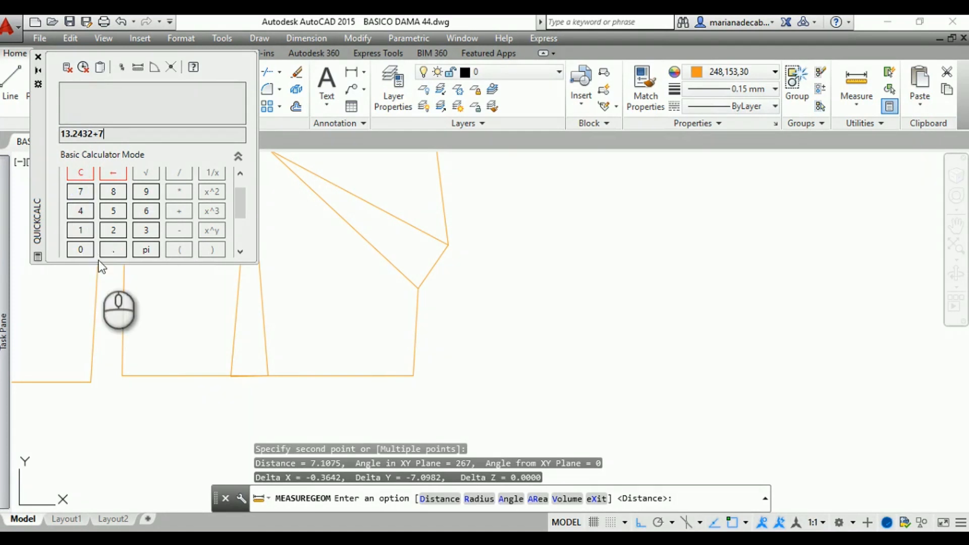
left_click(111, 251)
left_click(80, 250)
left_click(81, 192)
left_click(80, 230)
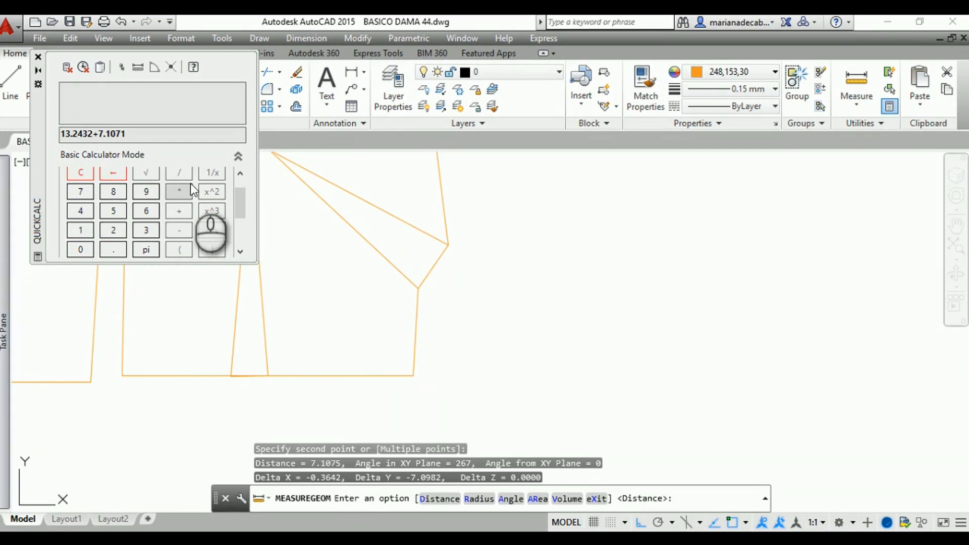
scroll(194, 193, "up", 1)
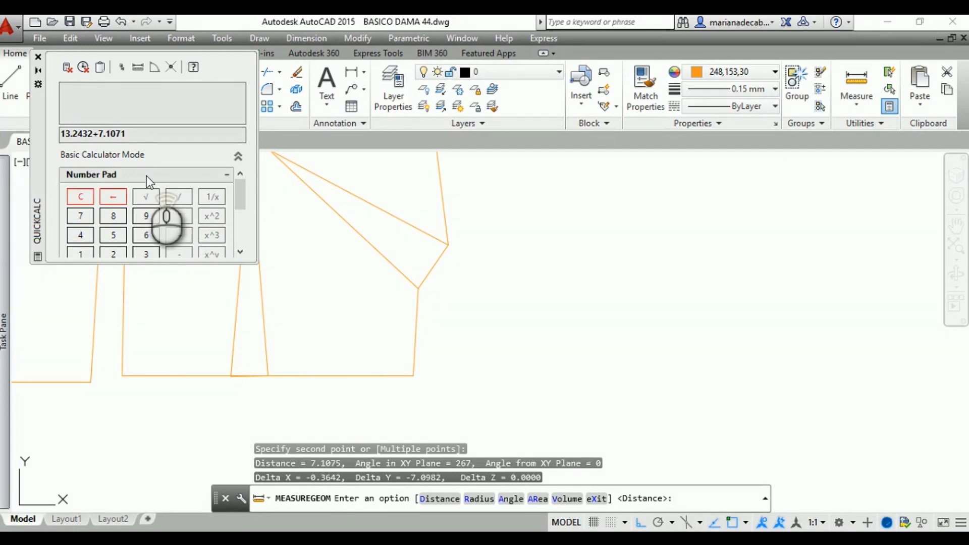
key("Return")
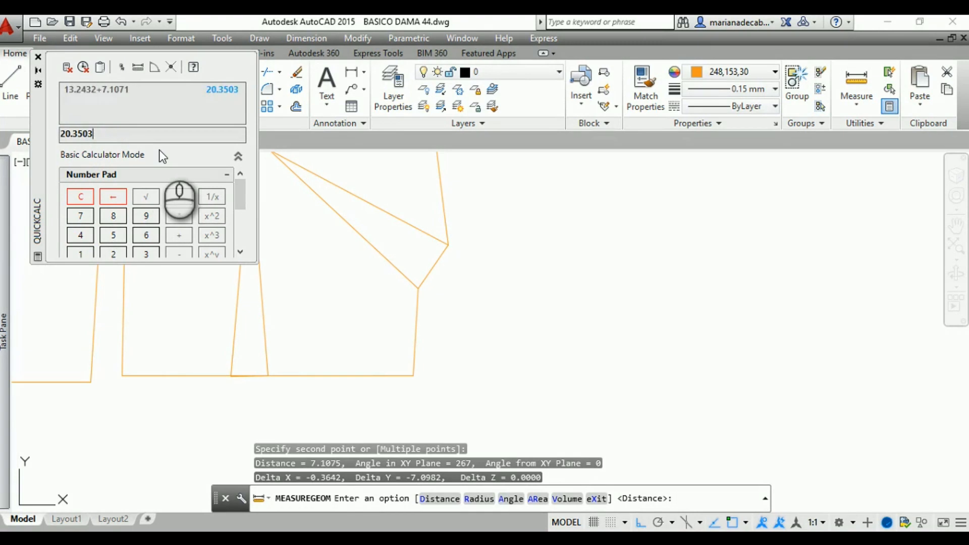
Measure the back bodice's side seam again from the underarm point to the waistline corner for comparison
mouse_move(408, 203)
middle_mouse_down()
mouse_move(461, 253)
mouse_move(649, 361)
mouse_move(740, 375)
mouse_move(773, 309)
middle_mouse_up()
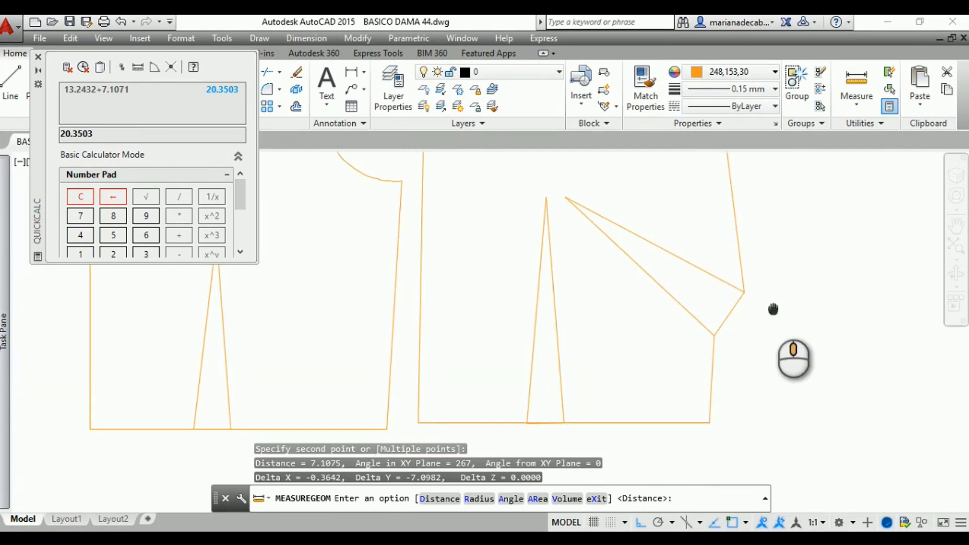
left_click(853, 81)
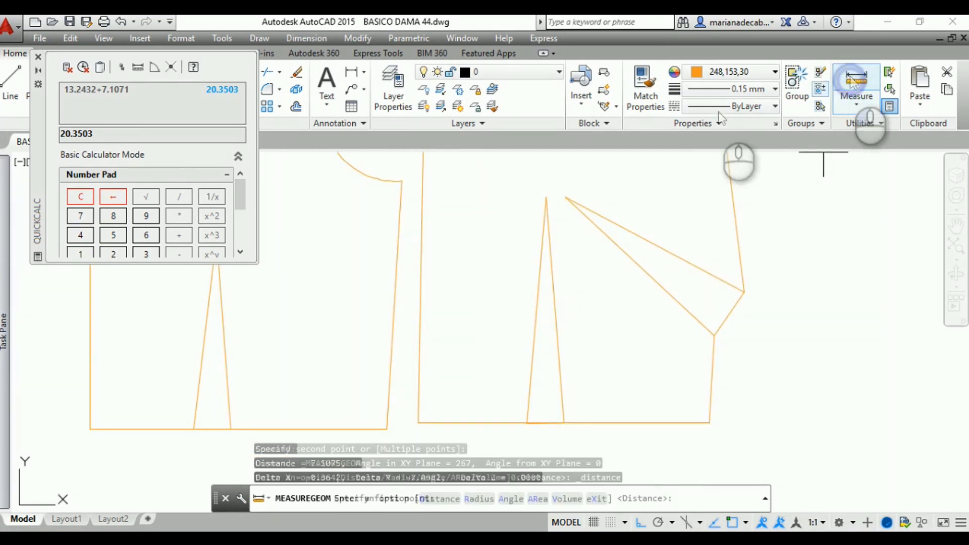
left_click(402, 180)
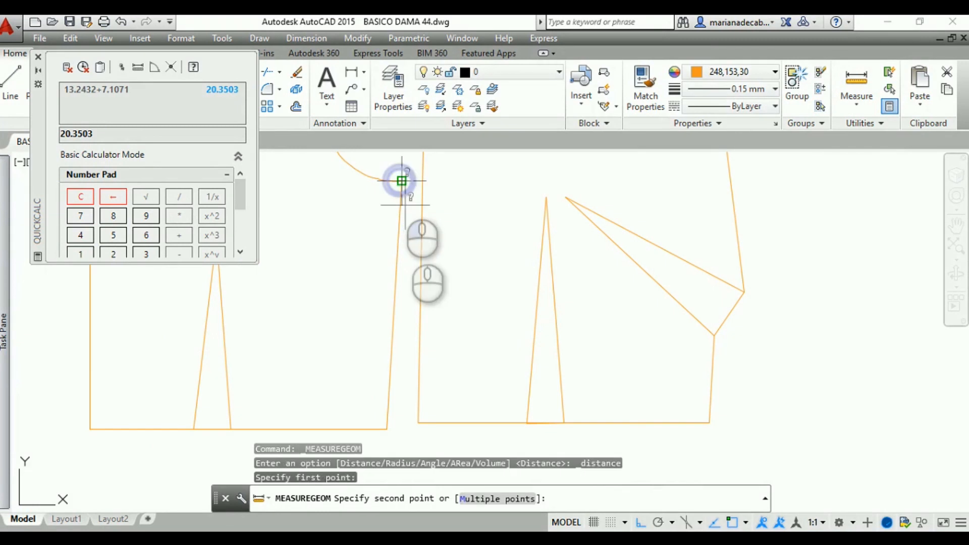
left_click(386, 430)
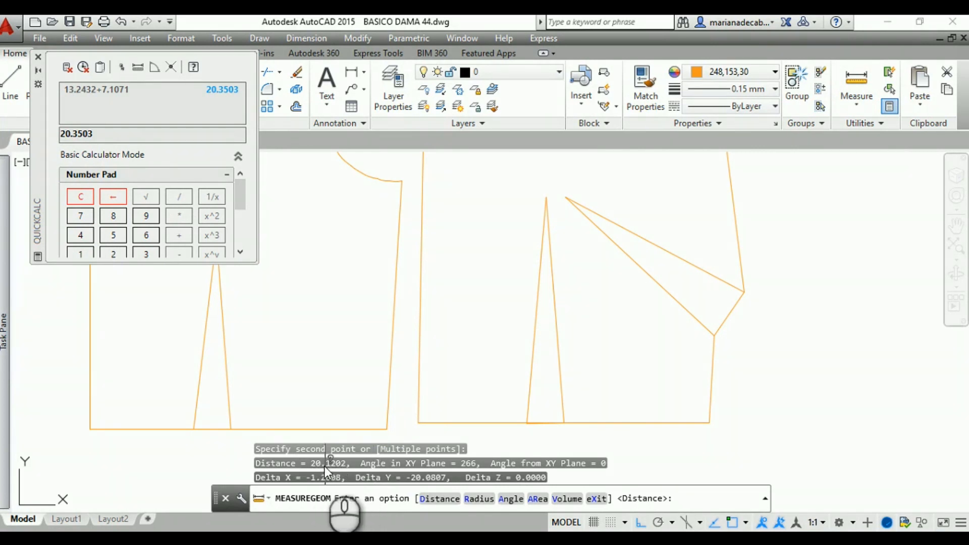
Try to stretch the back waistline's endpoint at the side seam corner slightly upward along the seam
mouse_move(389, 407)
middle_mouse_down()
mouse_move(410, 388)
mouse_move(413, 363)
middle_mouse_up()
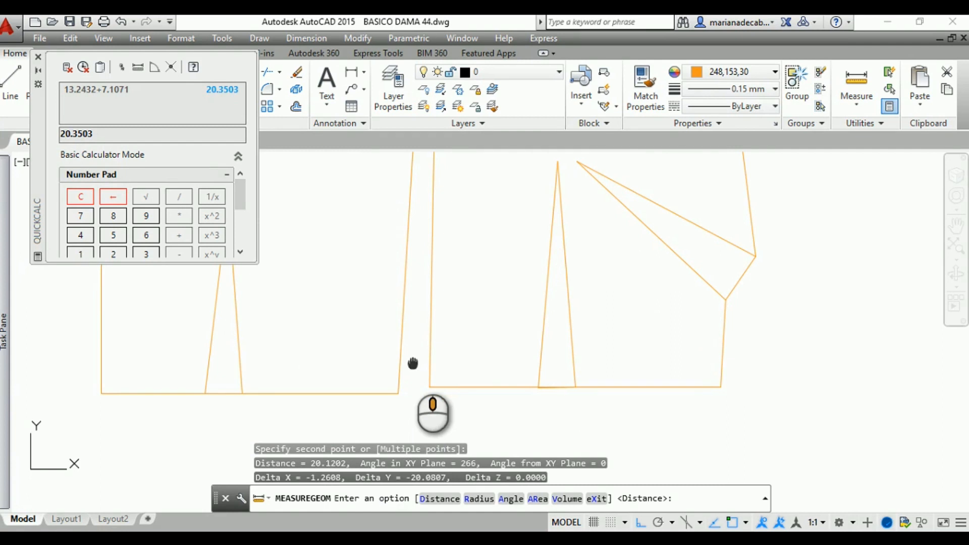
scroll(384, 401, "up", 2)
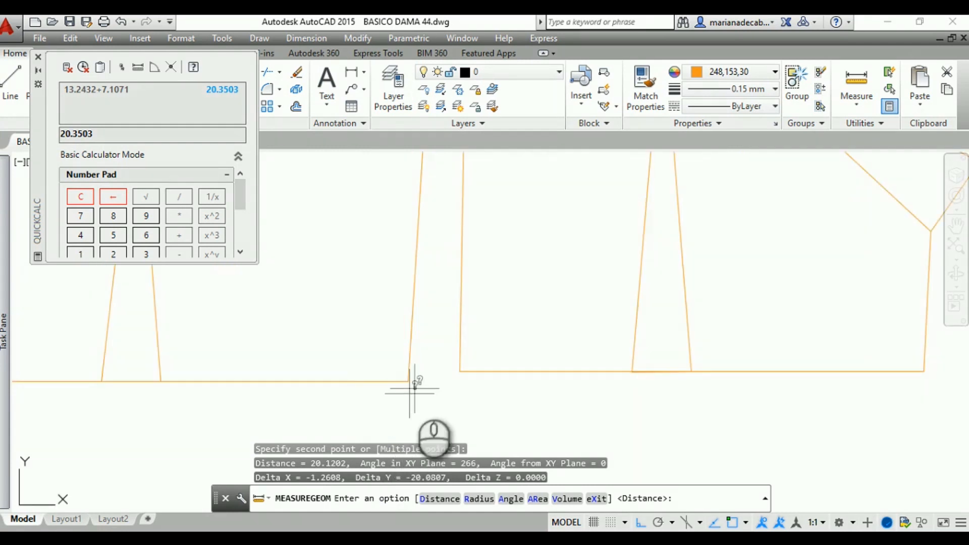
scroll(415, 388, "up", 1)
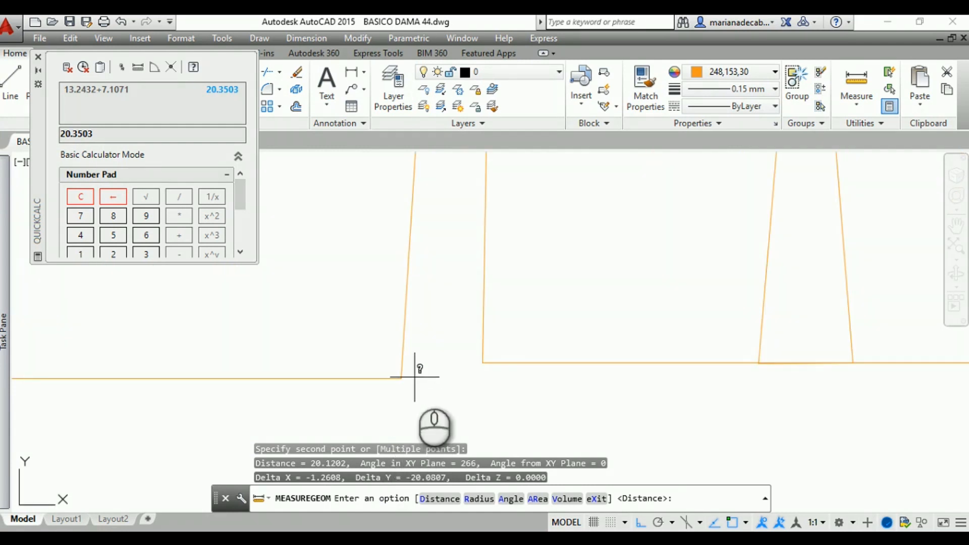
left_click(398, 378)
left_click(391, 379)
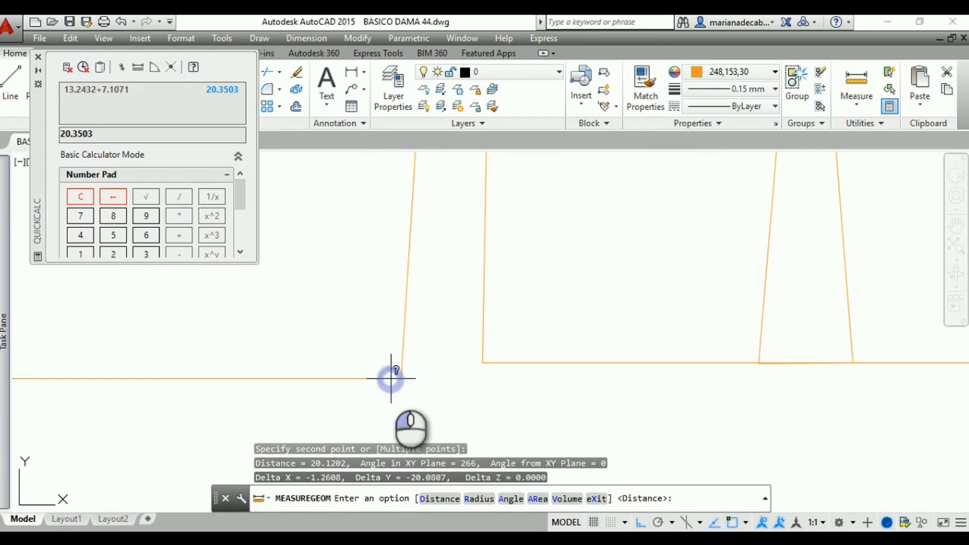
left_click(397, 379)
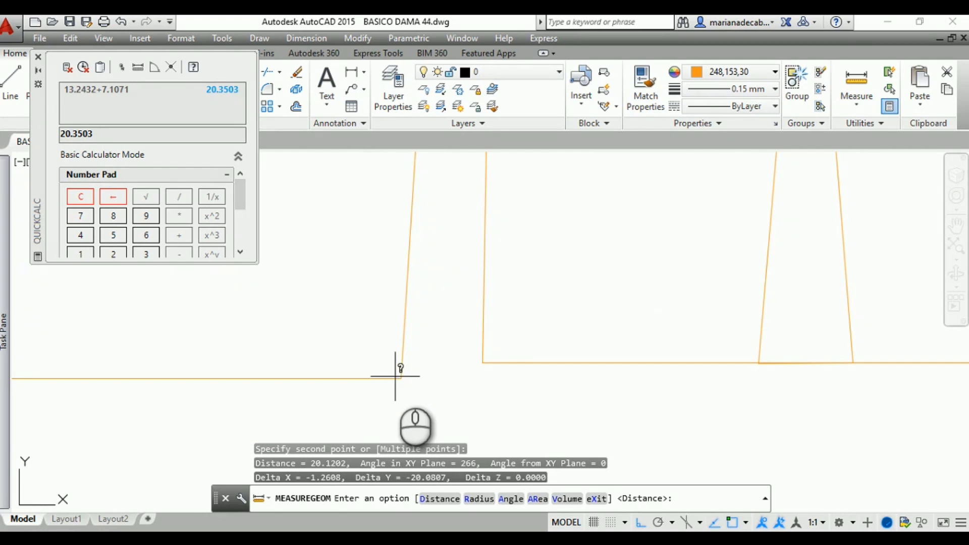
key("Escape")
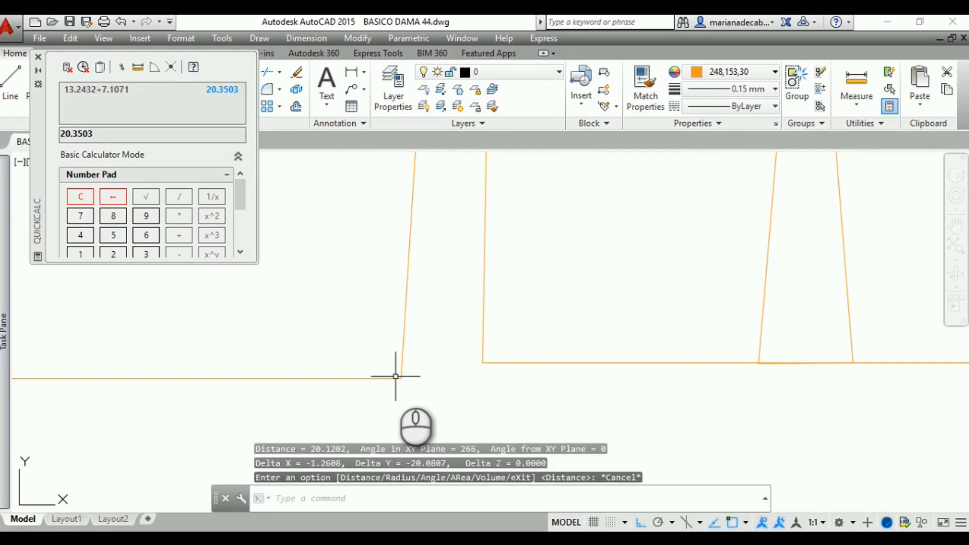
left_click(396, 378)
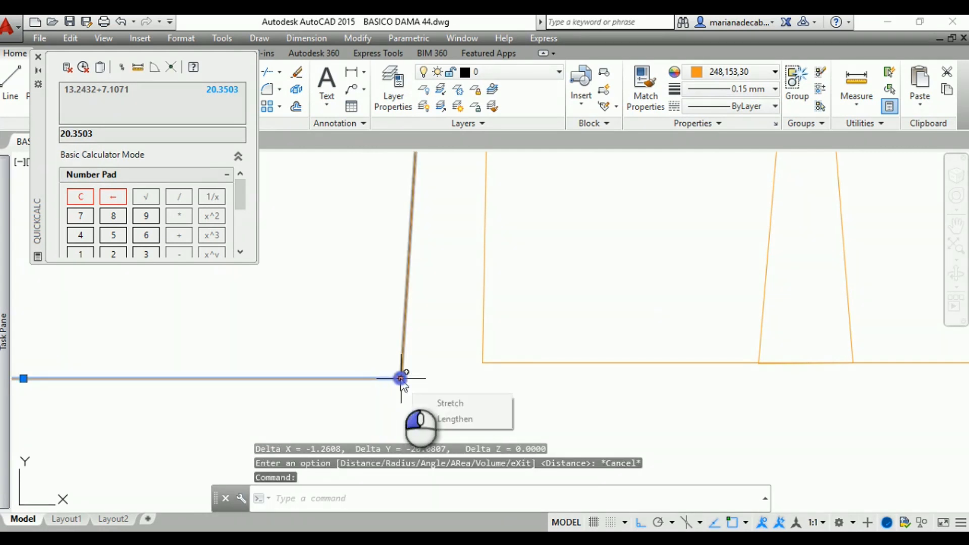
left_click(400, 378)
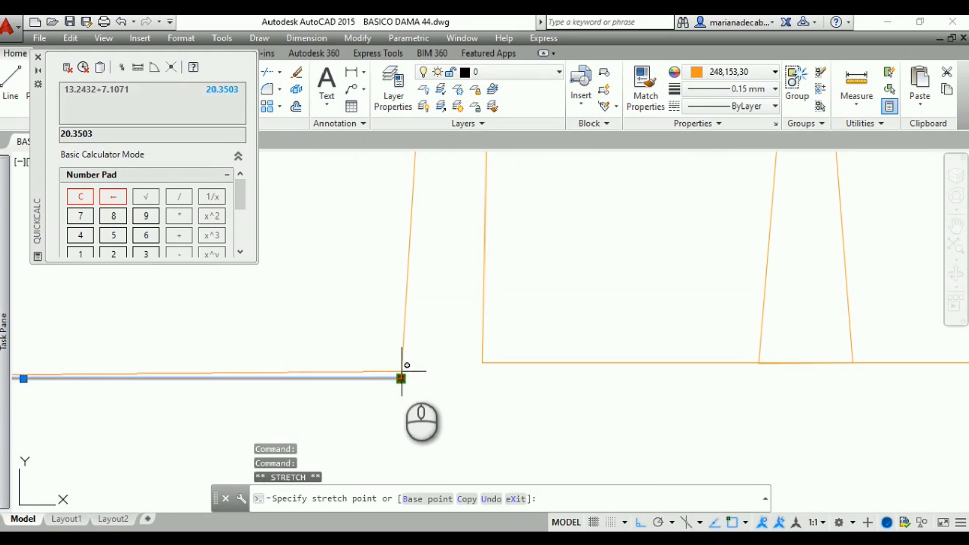
left_click(402, 371)
key("Escape")
scroll(382, 375, "up", 2)
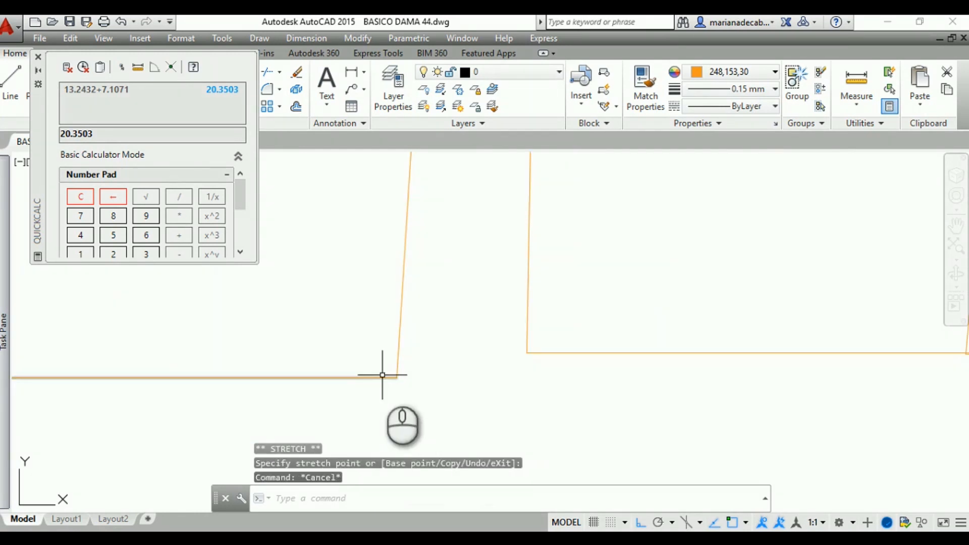
left_click(383, 376)
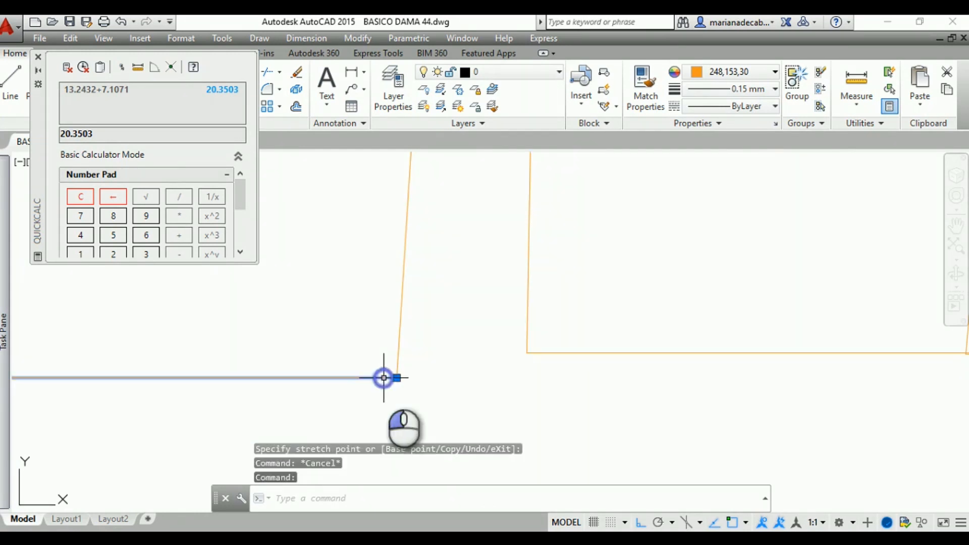
left_click(397, 377)
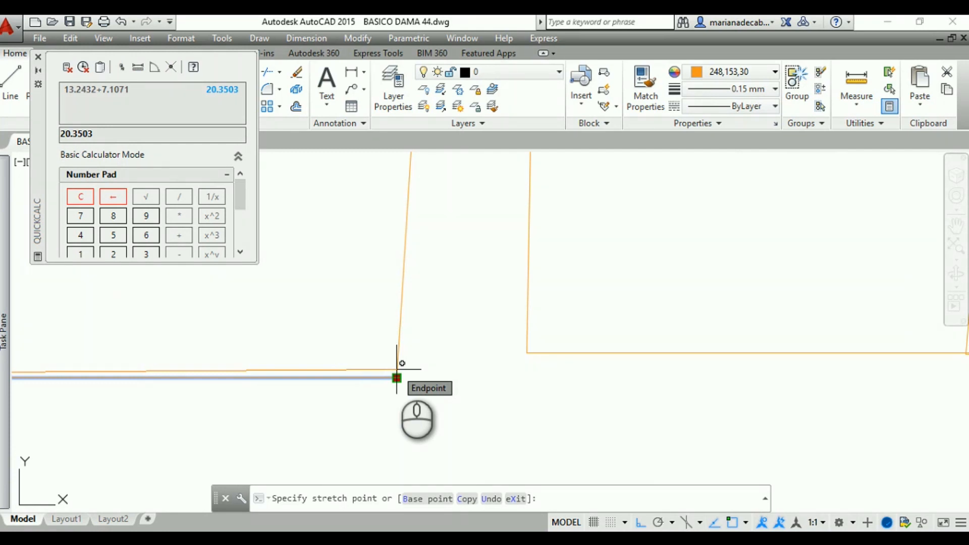
key("Escape")
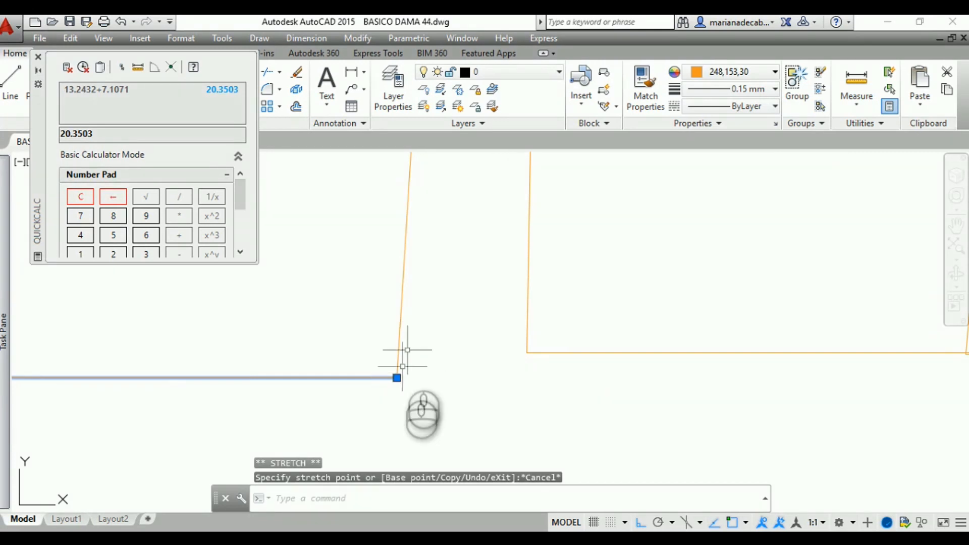
scroll(399, 374, "down", 3)
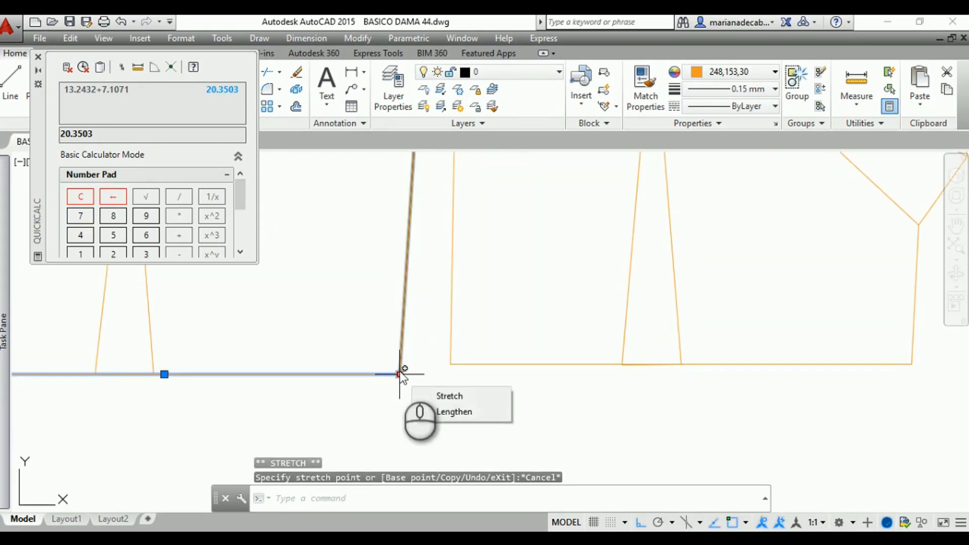
key("Escape")
Close the QuickCalc calculator, leaving both complete bodice patterns in view
scroll(405, 374, "down", 2)
scroll(404, 373, "down", 2)
scroll(407, 373, "up", 3)
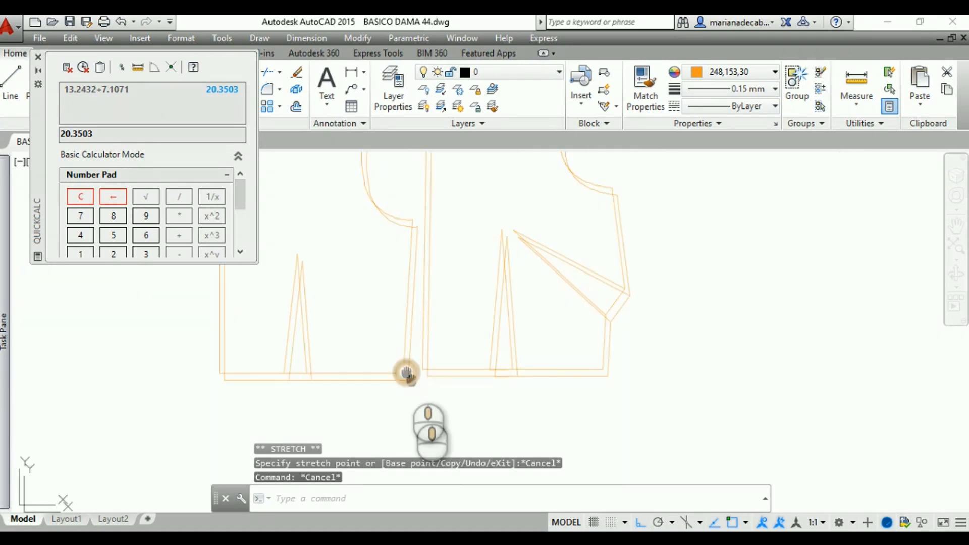
scroll(423, 397, "down", 2)
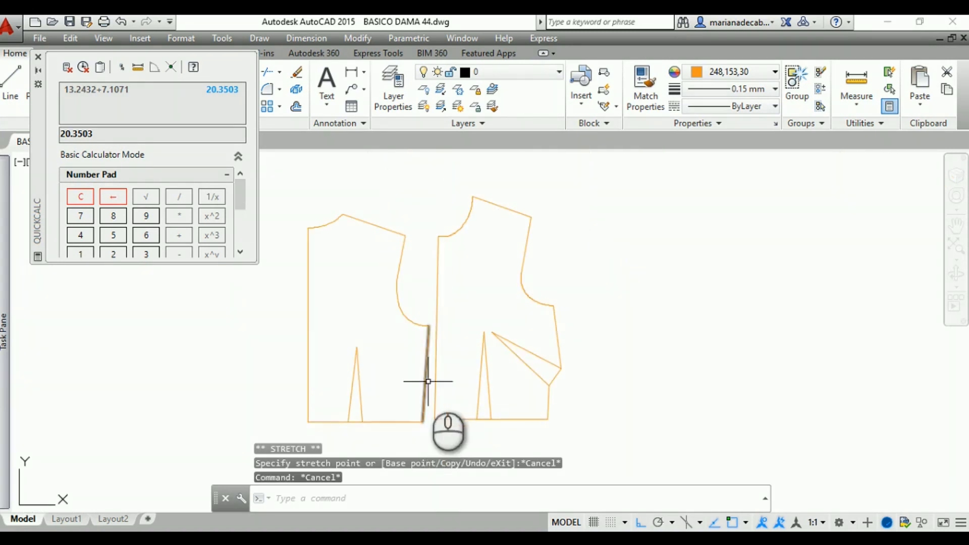
middle_click_drag(257, 365, 258, 390)
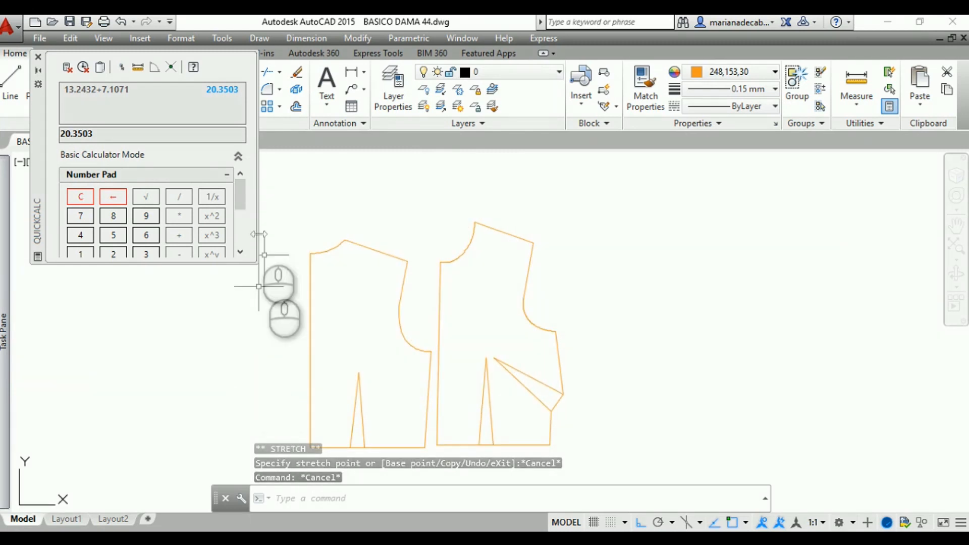
left_click(39, 56)
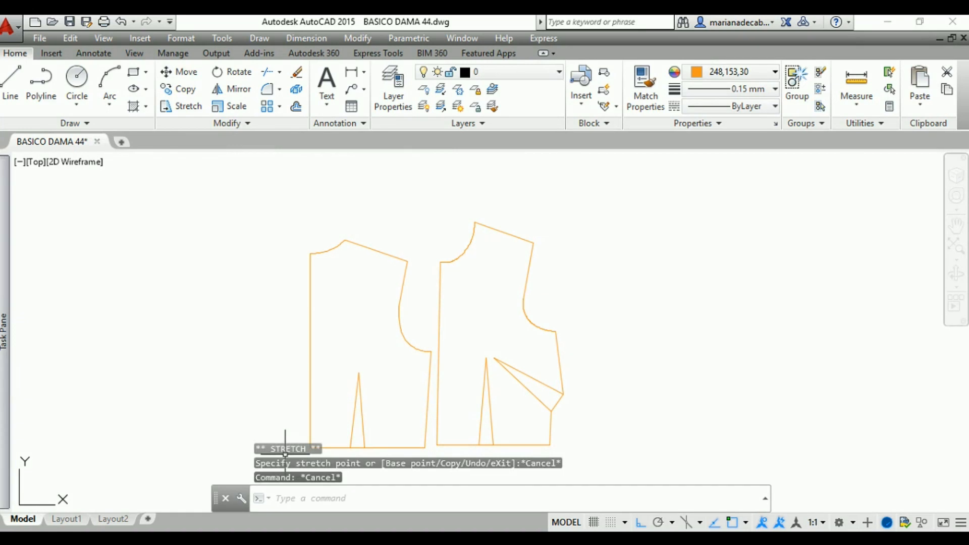
Measure the back bodice's shoulder seam from the neck point to the shoulder tip
scroll(350, 208, "up", 4)
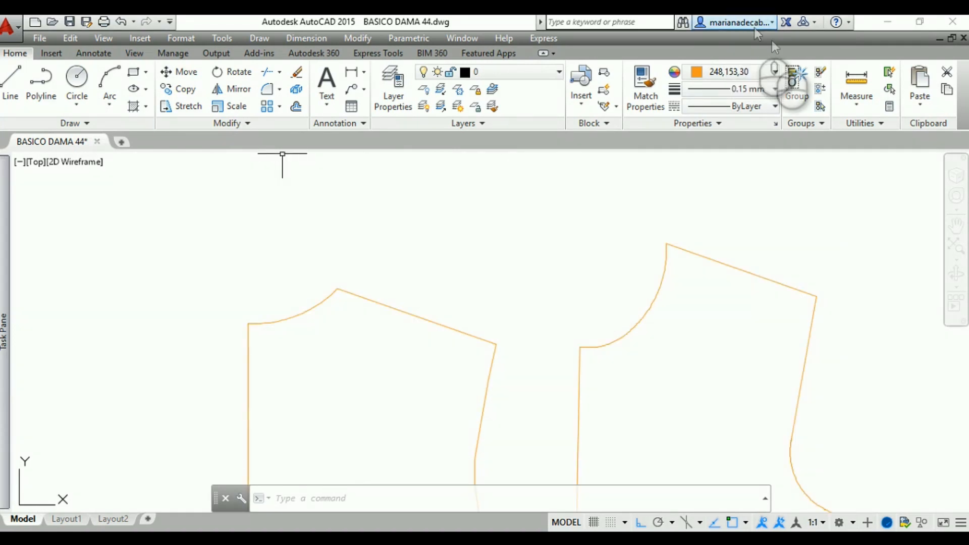
left_click(860, 87)
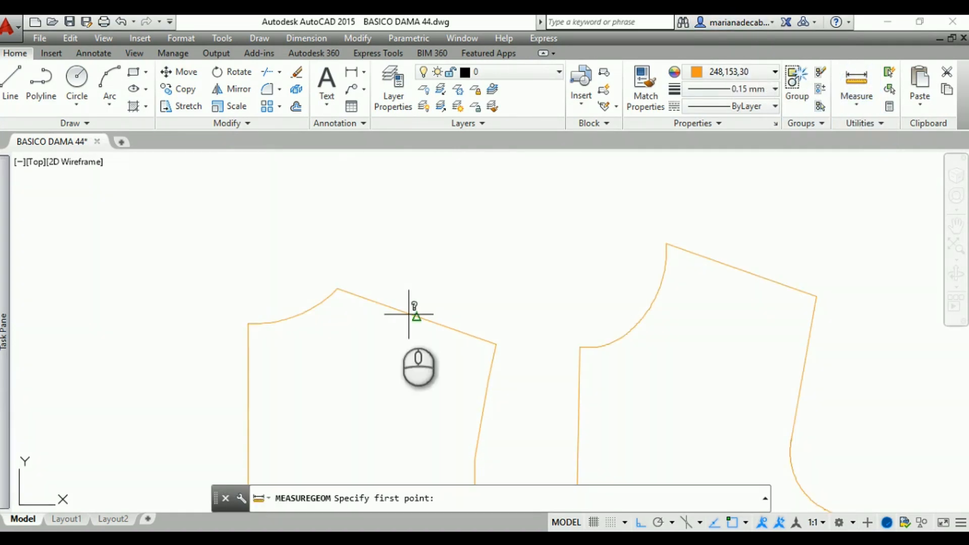
left_click(337, 290)
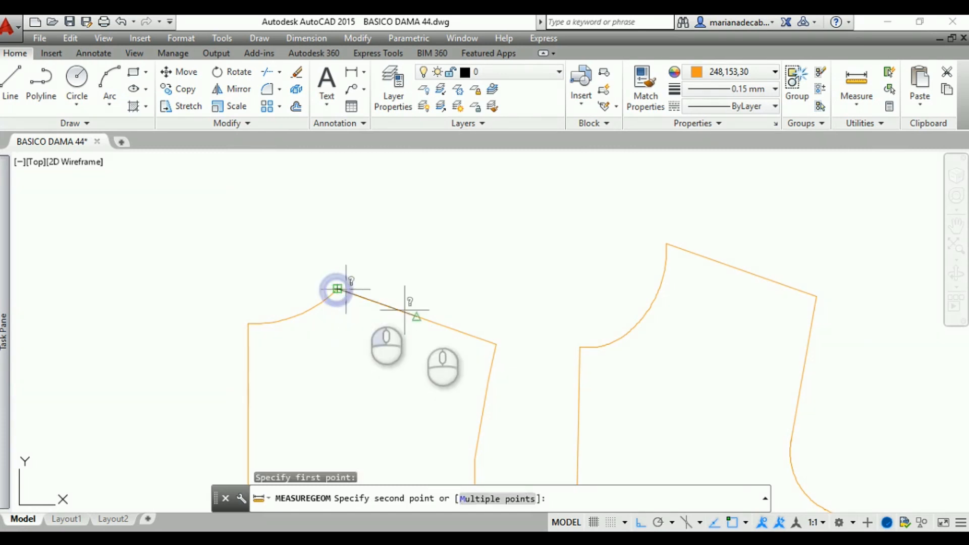
left_click(496, 345)
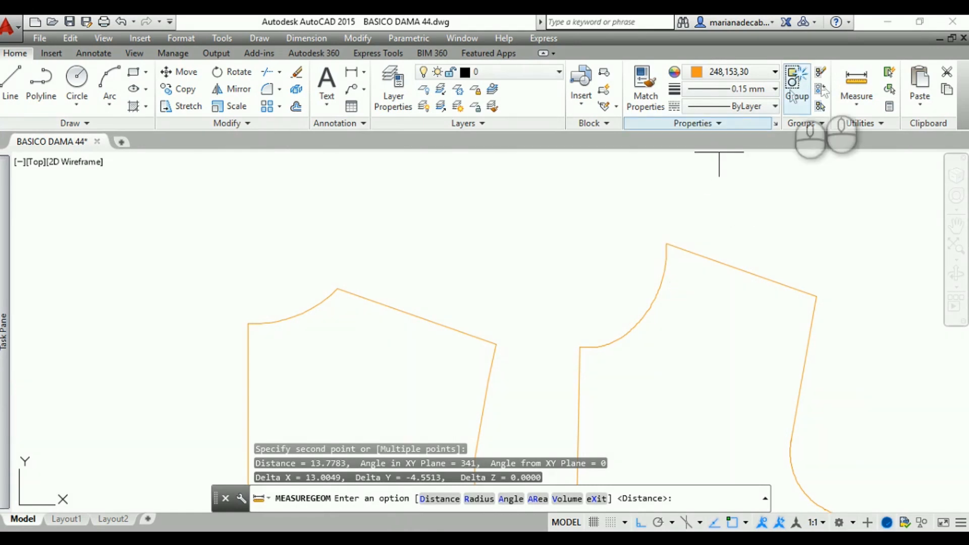
Measure the front bodice's shoulder seam from the neck point to the shoulder tip for comparison
left_click(852, 89)
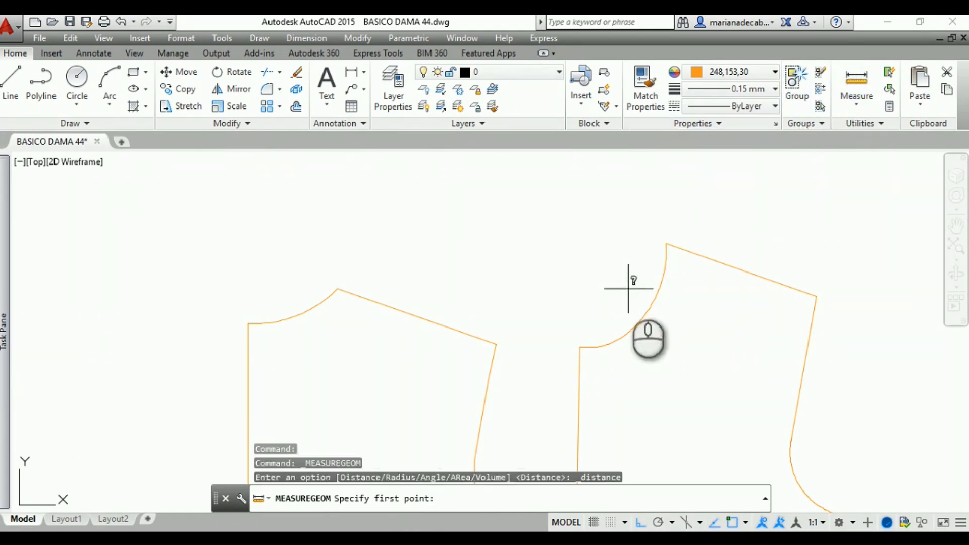
left_click(667, 243)
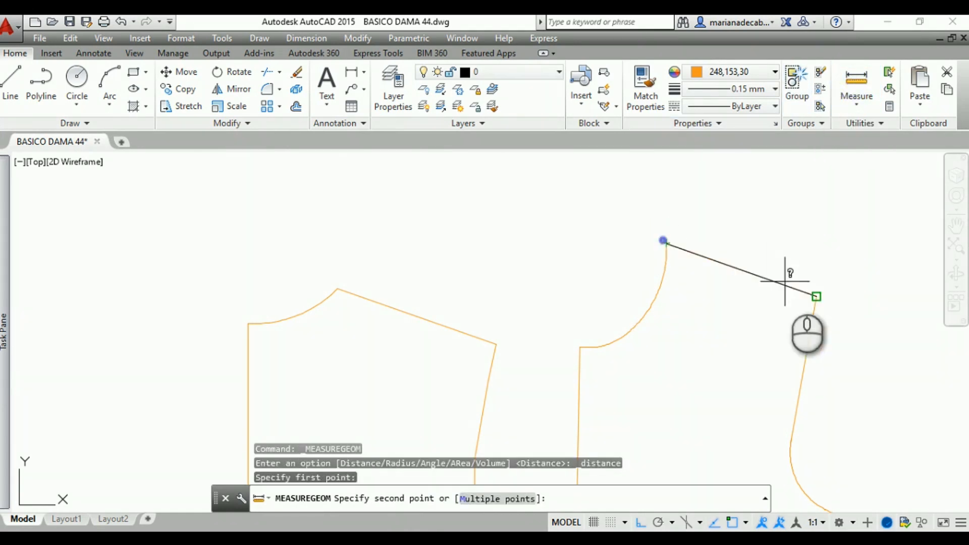
left_click(814, 296)
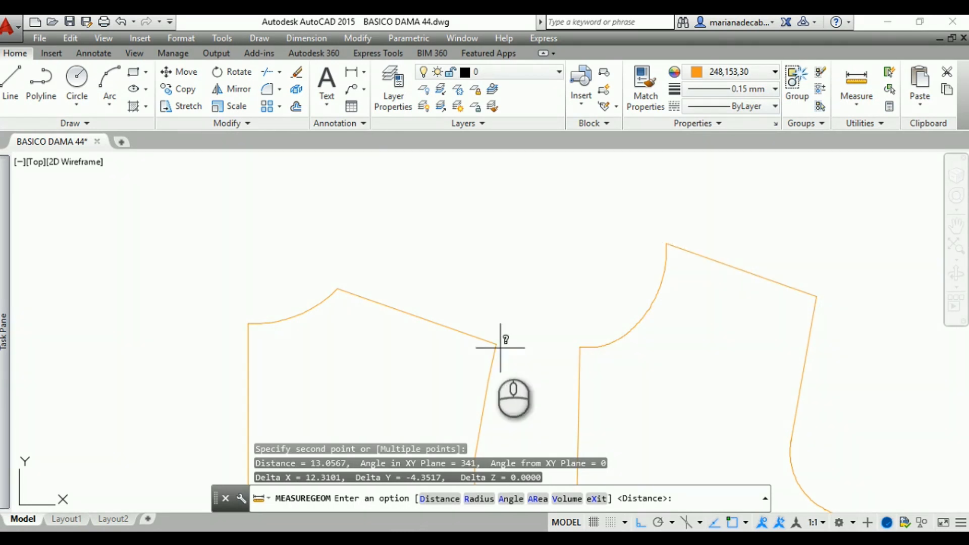
left_click(466, 333)
left_click(475, 337)
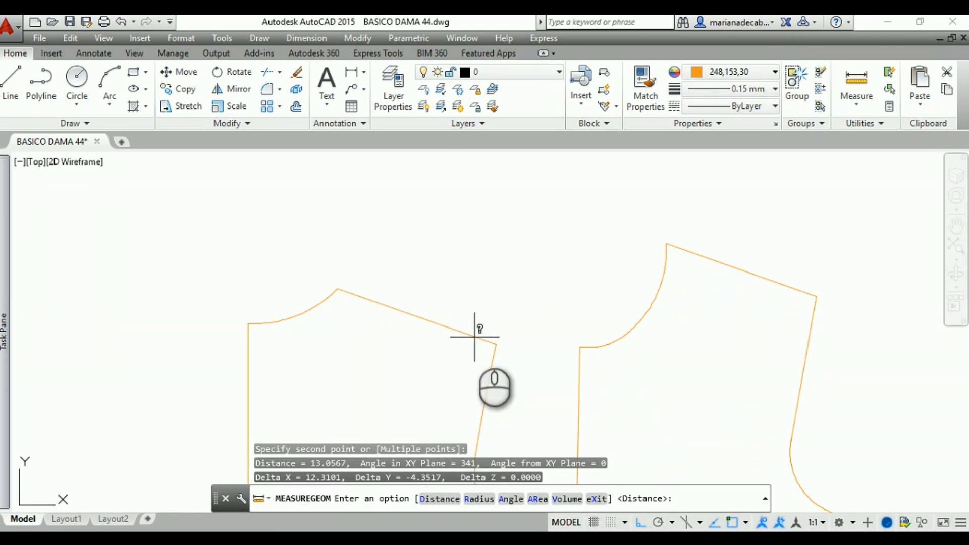
key("Escape")
key("Escape")
left_click(472, 335)
key("Escape")
left_click(399, 309)
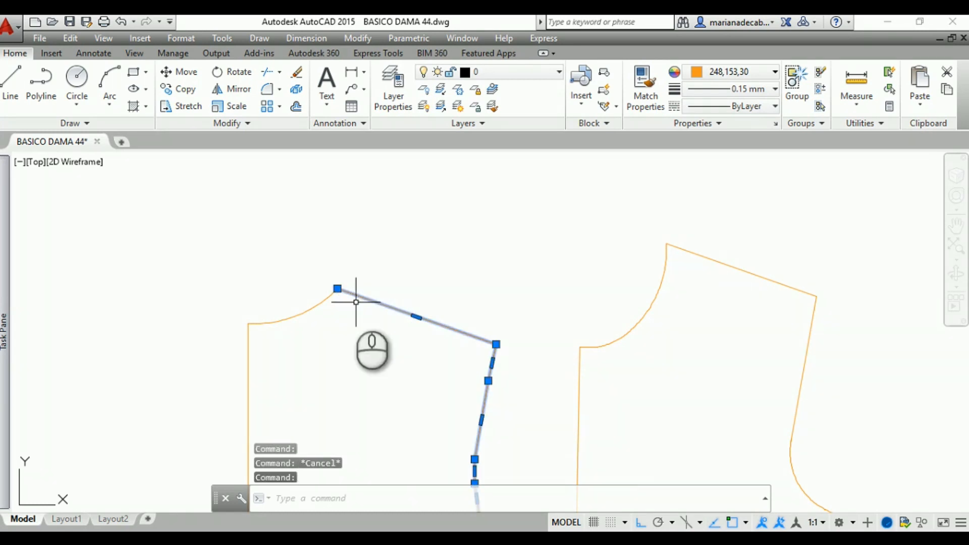
key("Escape")
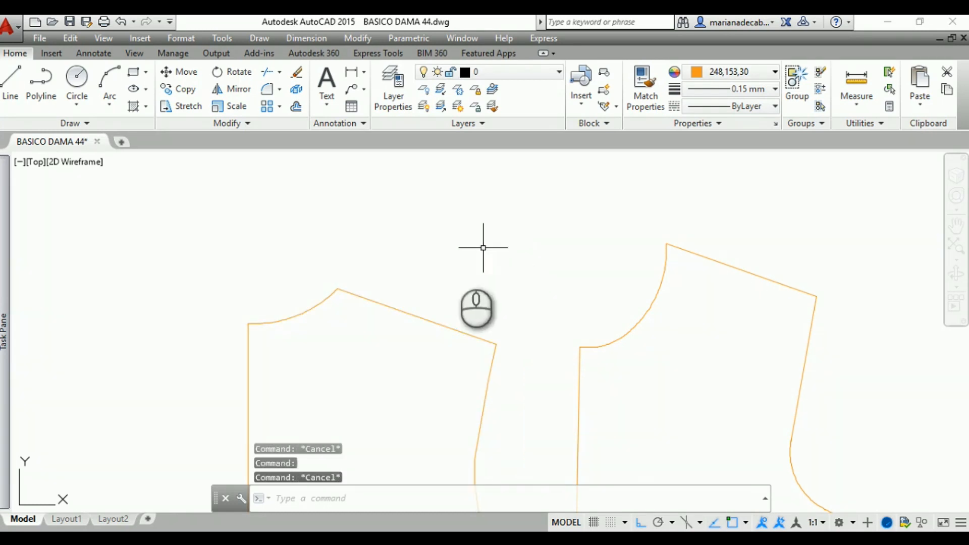
Align the front shoulder line onto the back shoulder line, matching neck points and shoulder tips, without scaling
scroll(454, 296, "down", 2)
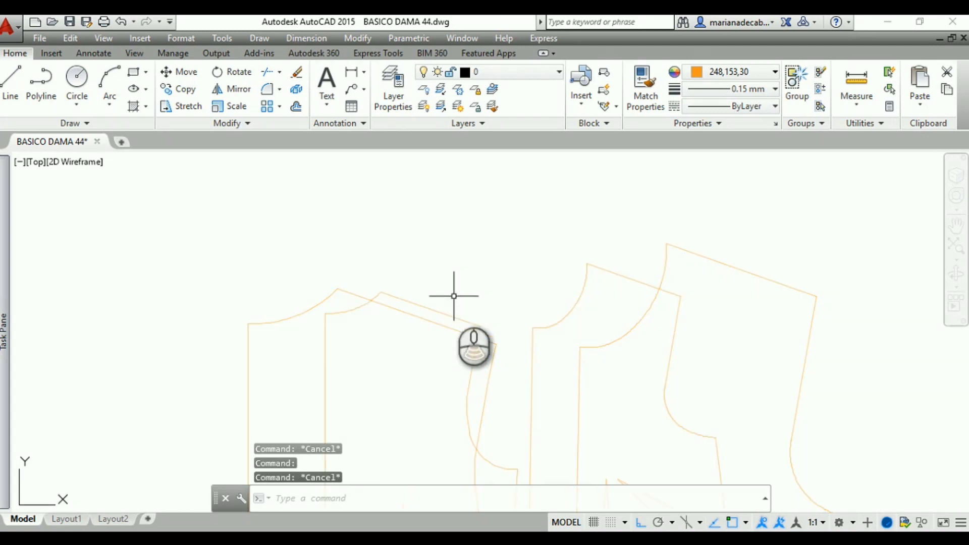
middle_click_drag(453, 297, 444, 251)
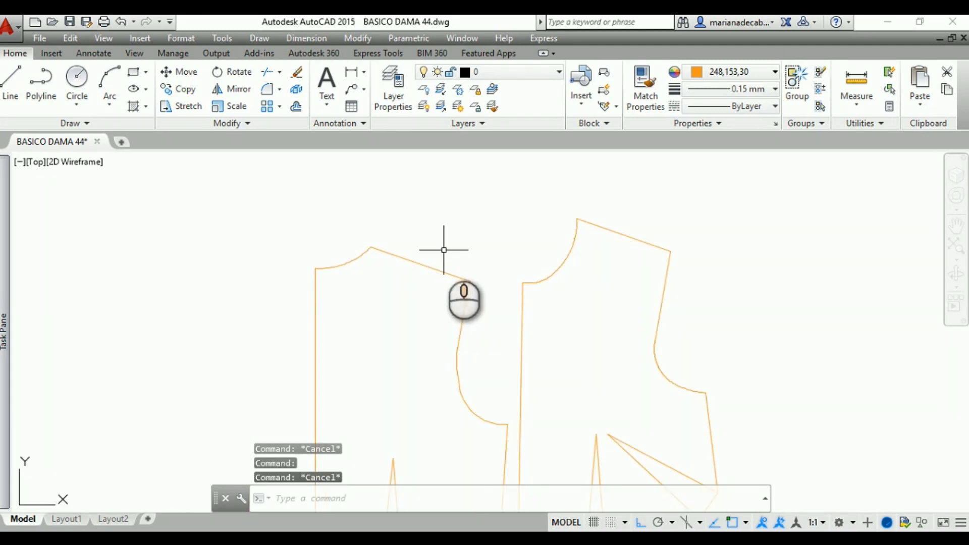
left_click(189, 122)
left_click(165, 158)
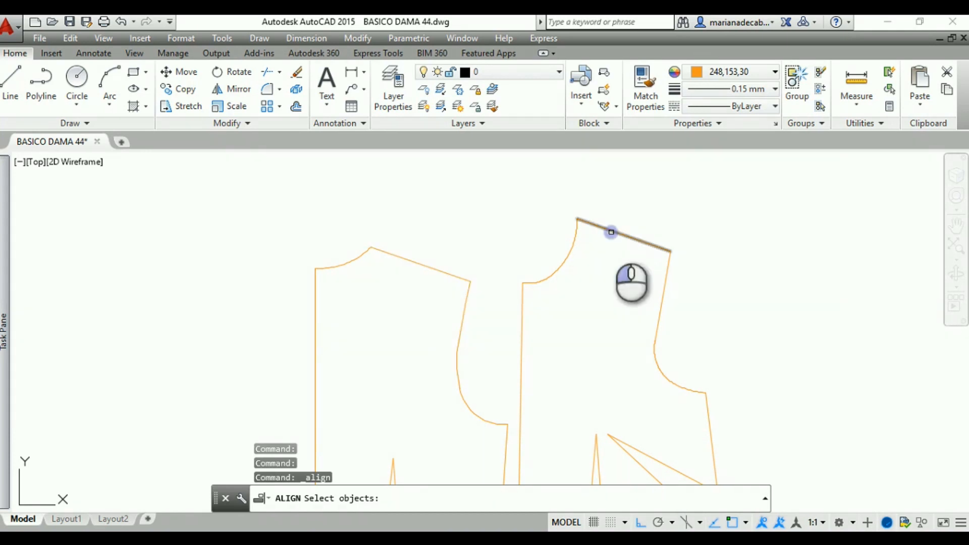
left_click(611, 232)
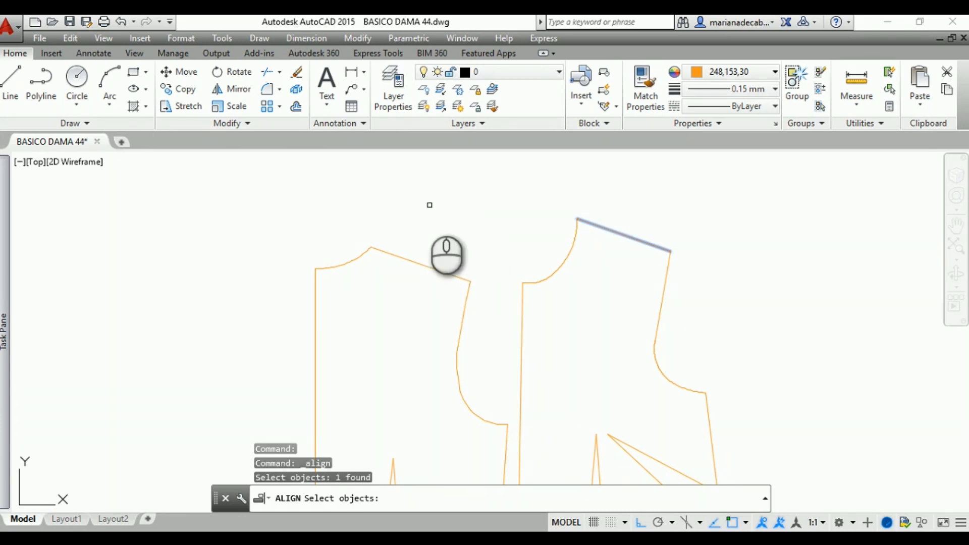
key("Return")
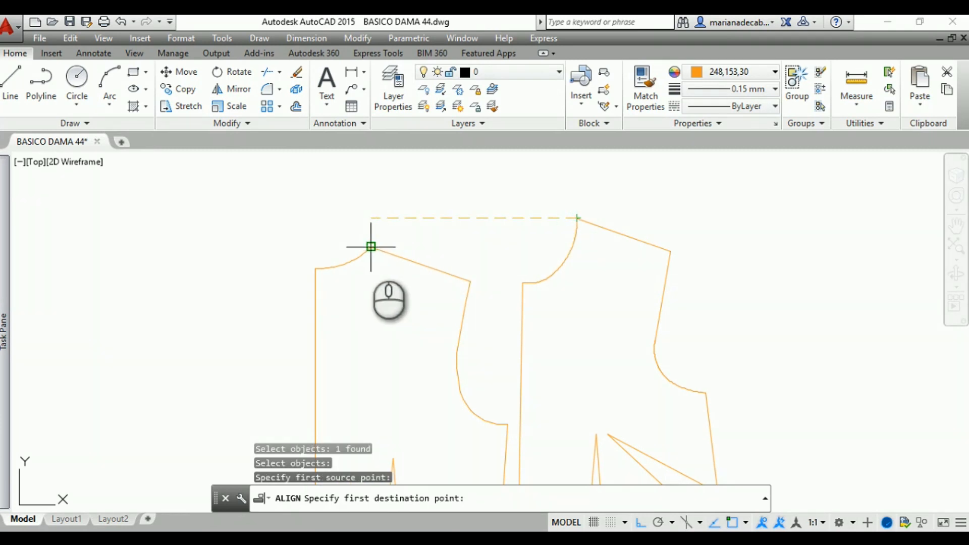
left_click(372, 247)
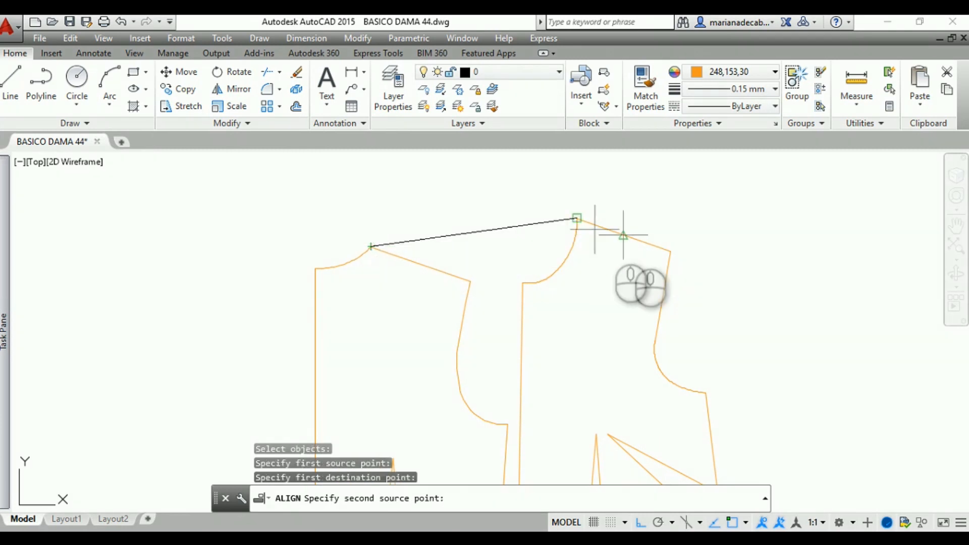
left_click(671, 252)
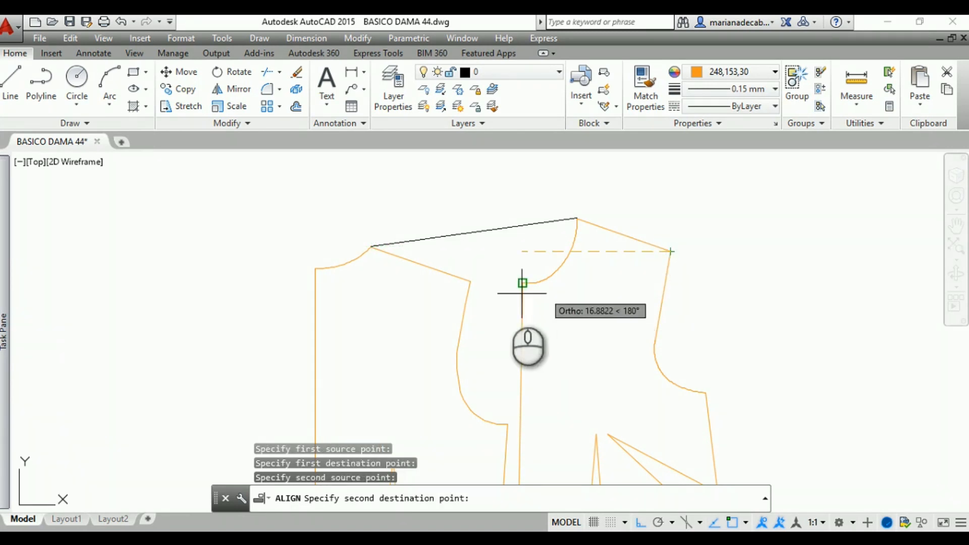
left_click(471, 284)
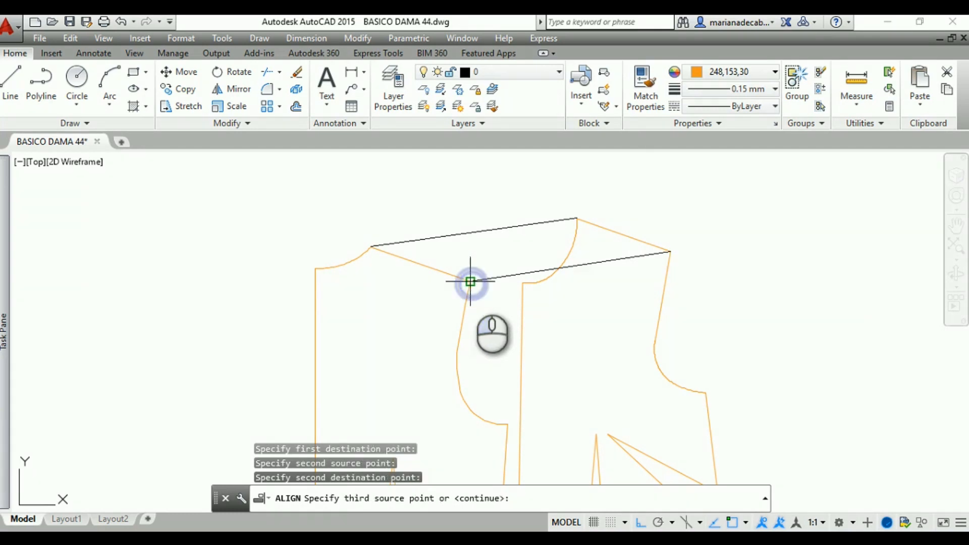
right_click(507, 193)
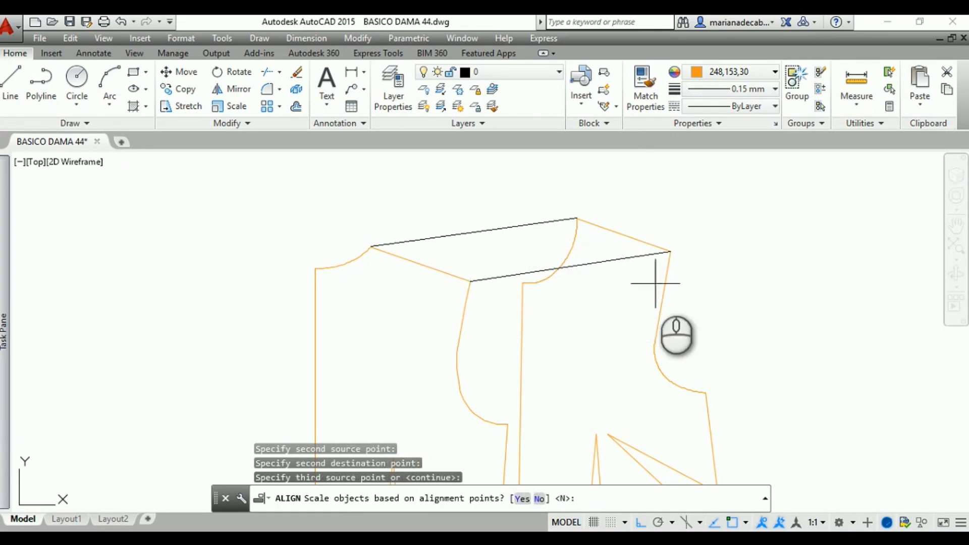
right_click(717, 285)
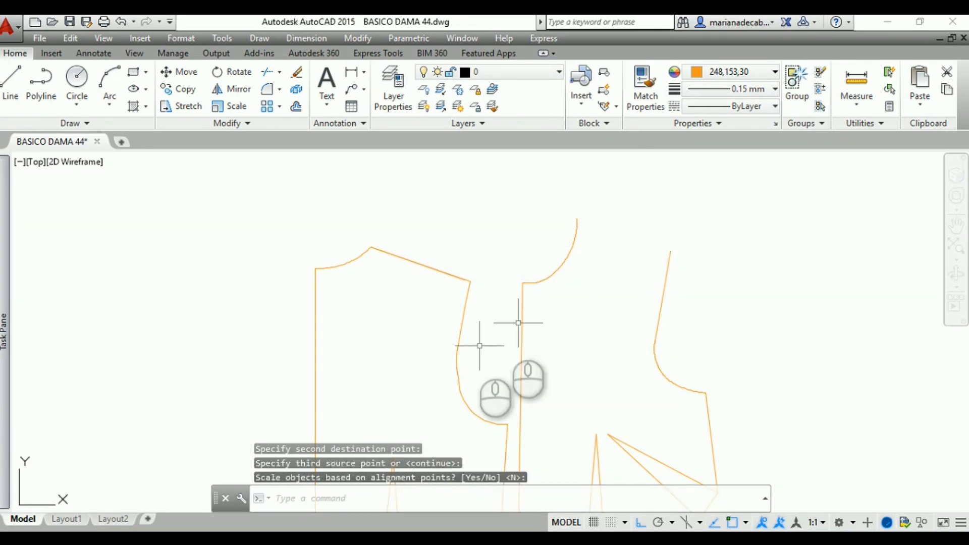
Stretch the outer end of the aligned front shoulder line to the back bodice's shoulder tip
scroll(407, 281, "up", 2)
scroll(406, 280, "up", 2)
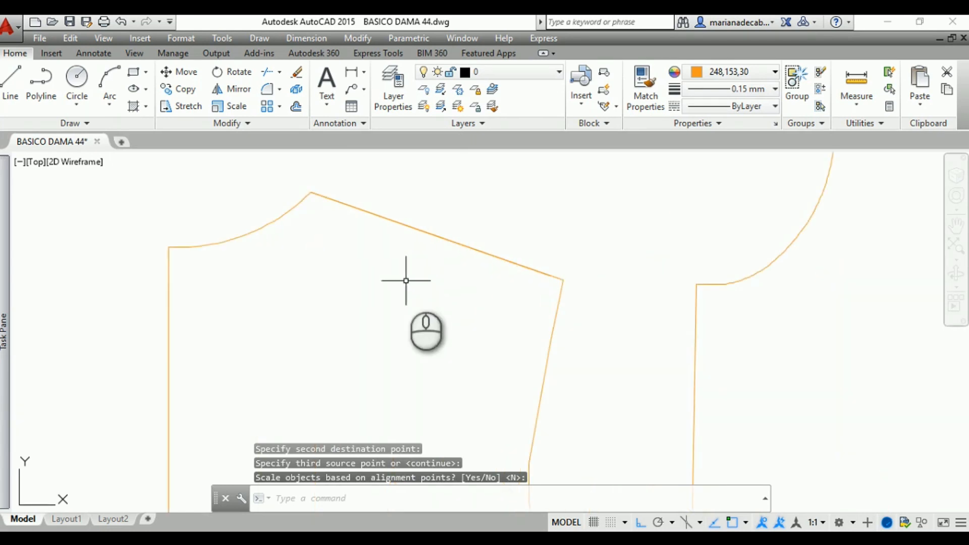
scroll(406, 280, "up", 2)
middle_click_drag(407, 281, 429, 369)
scroll(569, 343, "up", 2)
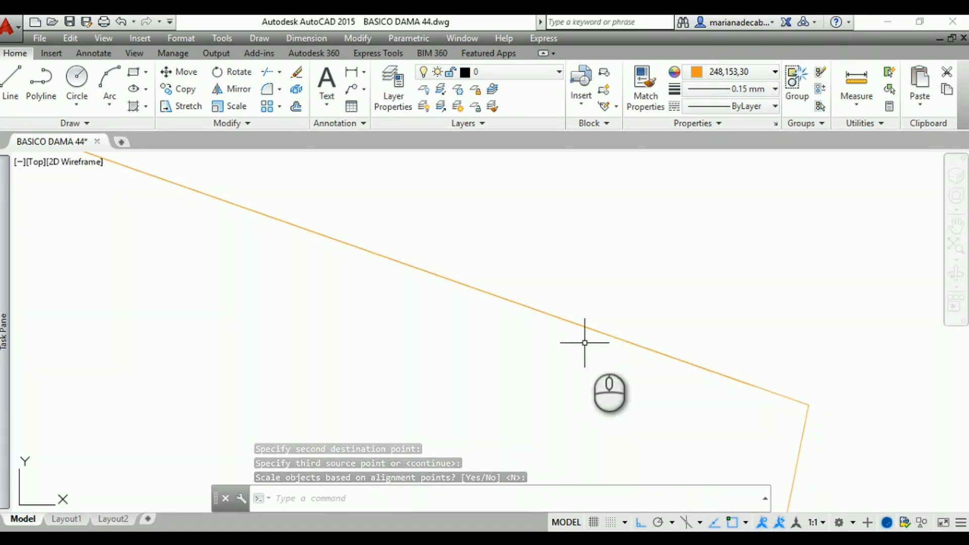
left_click(622, 337)
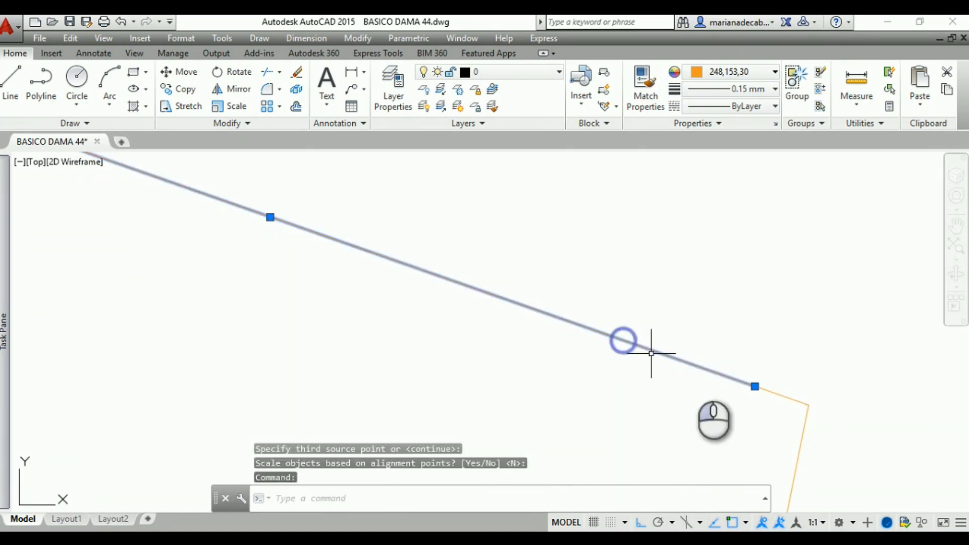
left_click(755, 386)
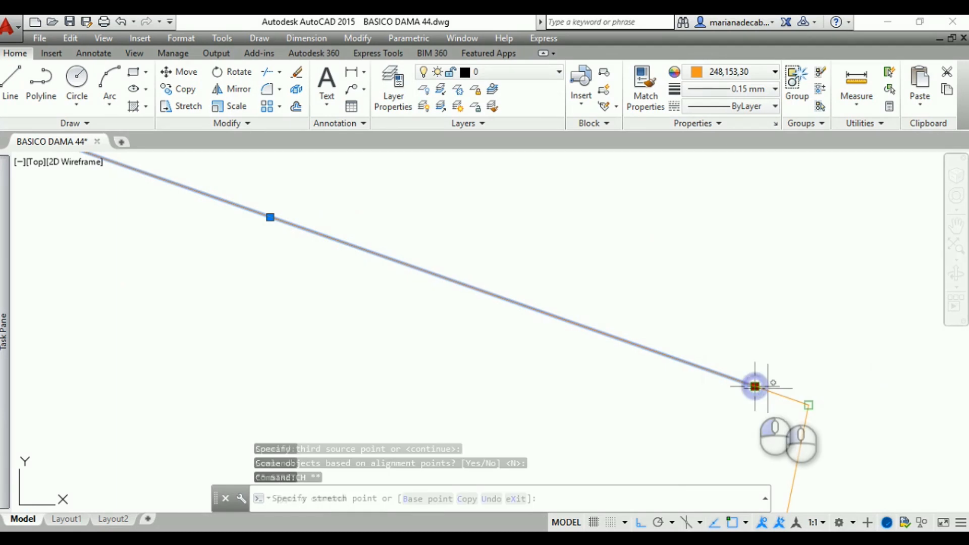
left_click(808, 404)
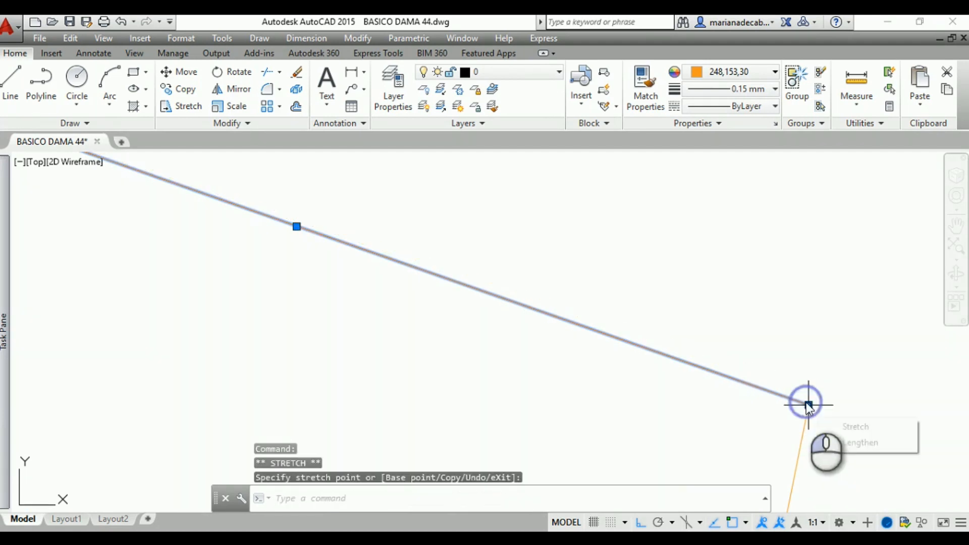
Move the lengthened shoulder line from the back neck point to the top endpoint of the front neckline
scroll(714, 328, "down", 5)
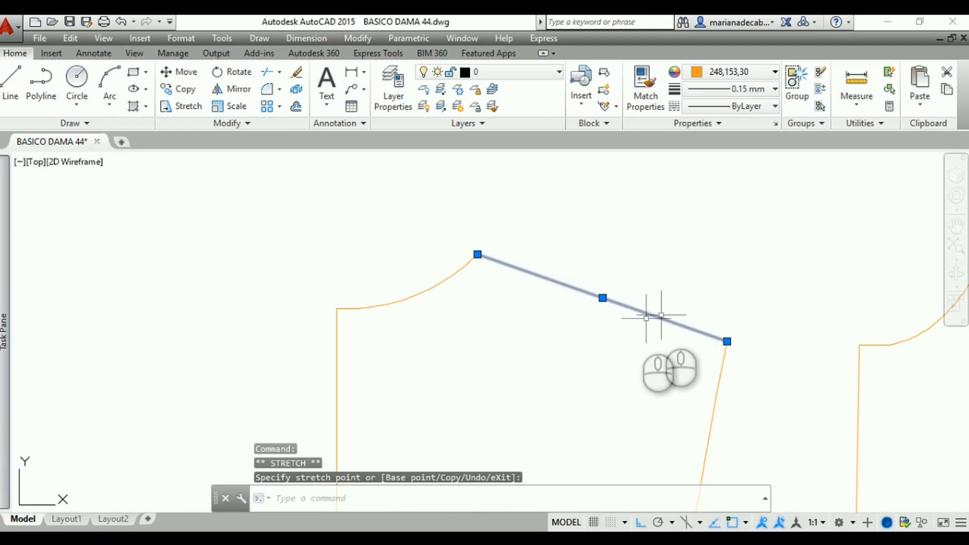
left_click(187, 75)
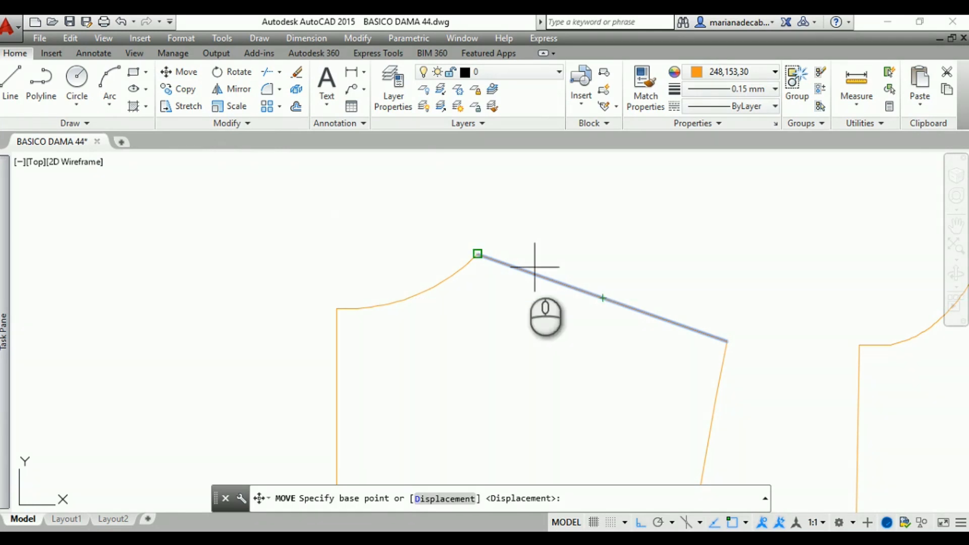
left_click(477, 254)
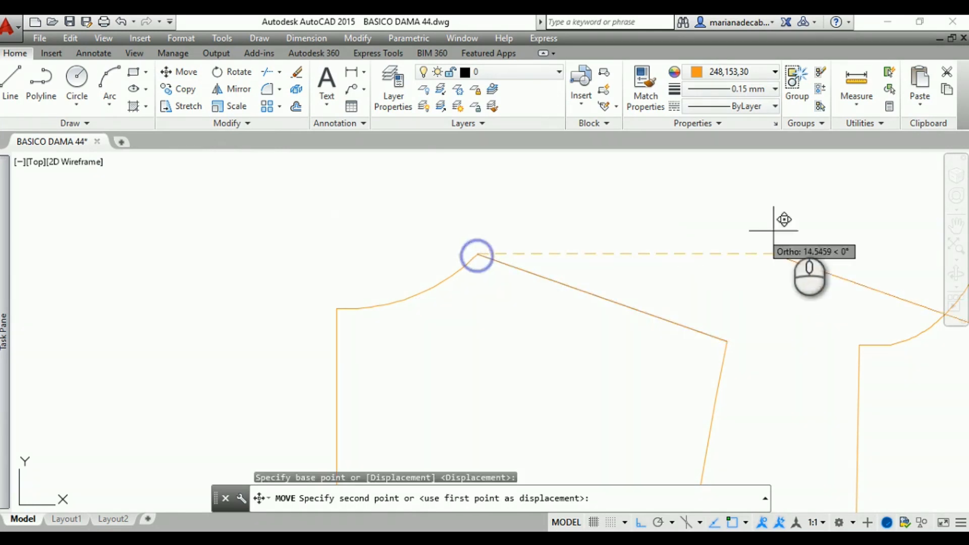
mouse_move(826, 218)
middle_mouse_down()
mouse_move(616, 297)
mouse_move(452, 323)
mouse_move(387, 286)
middle_mouse_up()
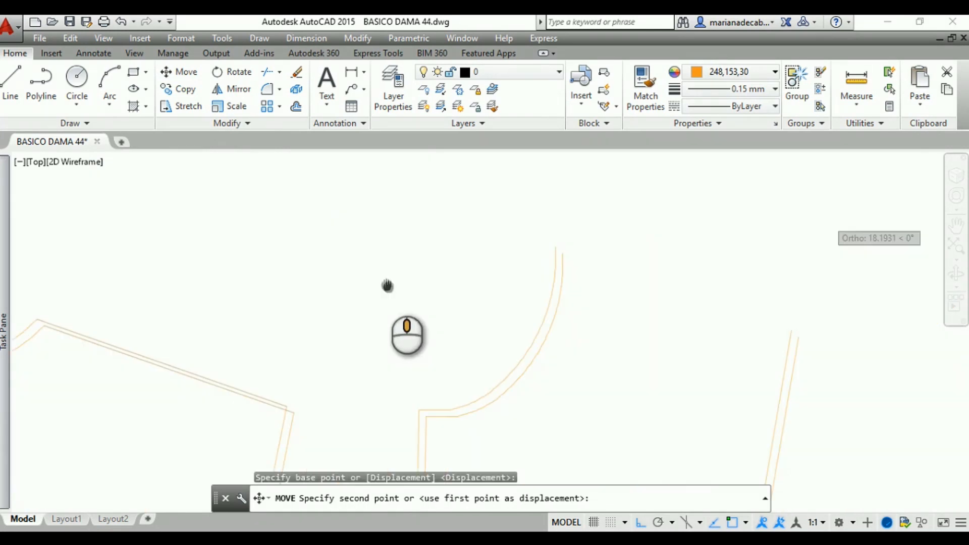
left_click(555, 248)
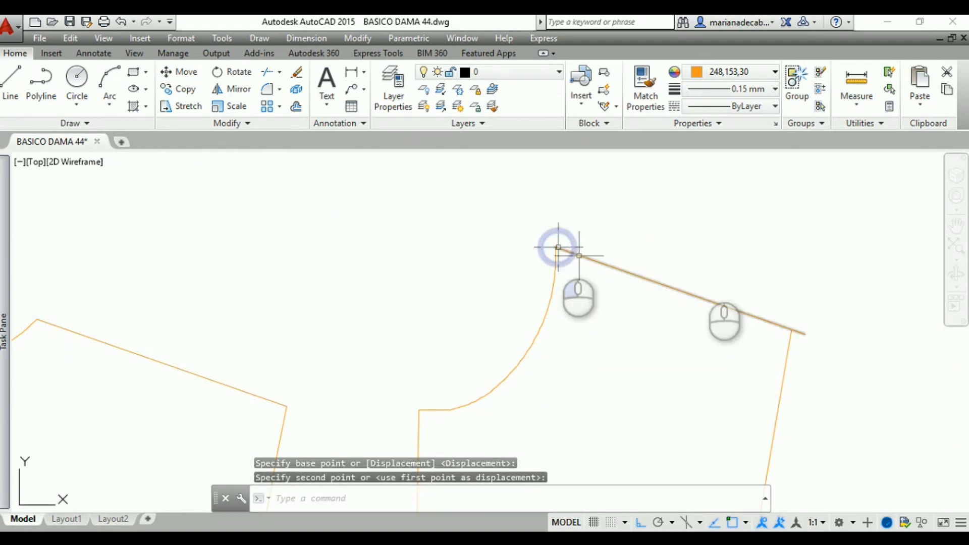
Stretch the upper end of the front armhole line to the outer end of the lengthened shoulder line
middle_click_drag(776, 265, 675, 234)
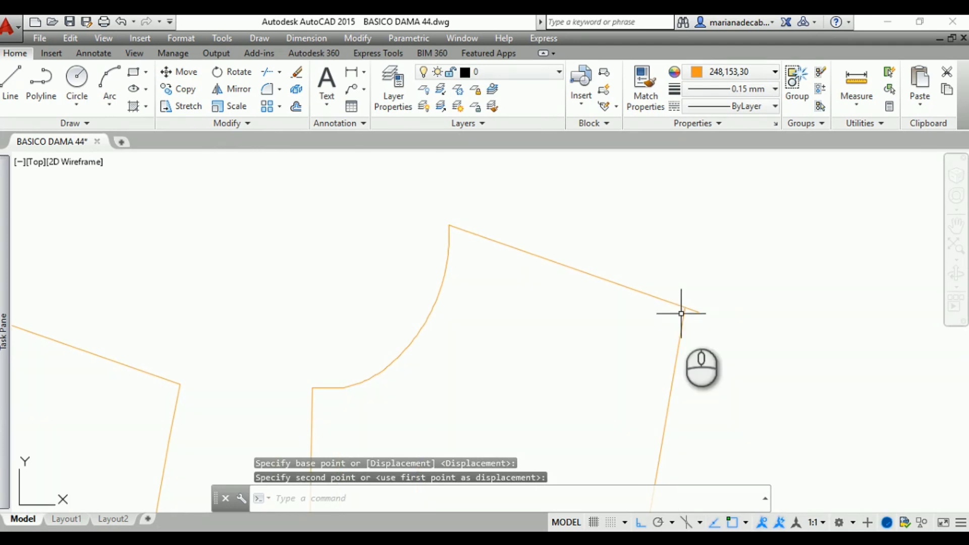
left_click(683, 317)
left_click(685, 308)
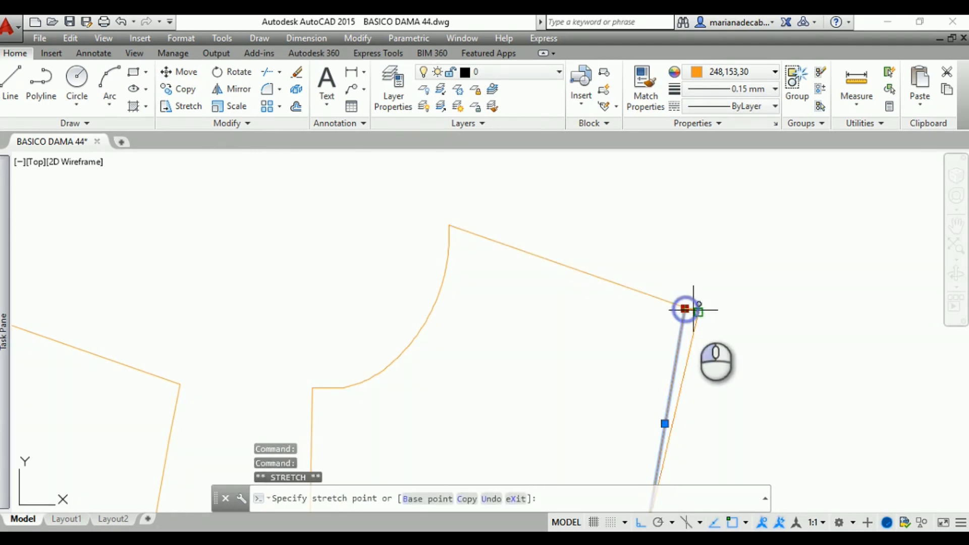
left_click(697, 312)
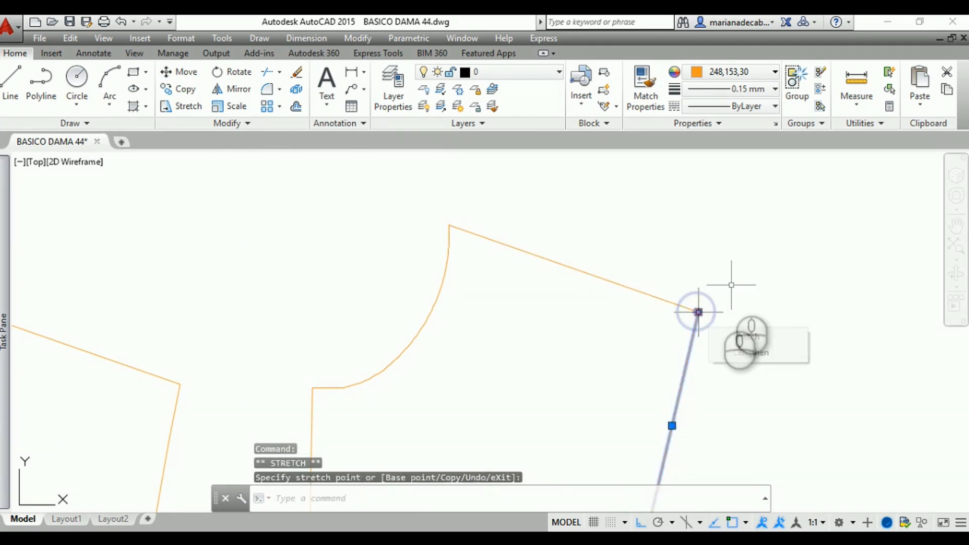
middle_click_drag(729, 283, 718, 238)
scroll(717, 239, "down", 2)
middle_click_drag(731, 279, 733, 268)
key("Escape")
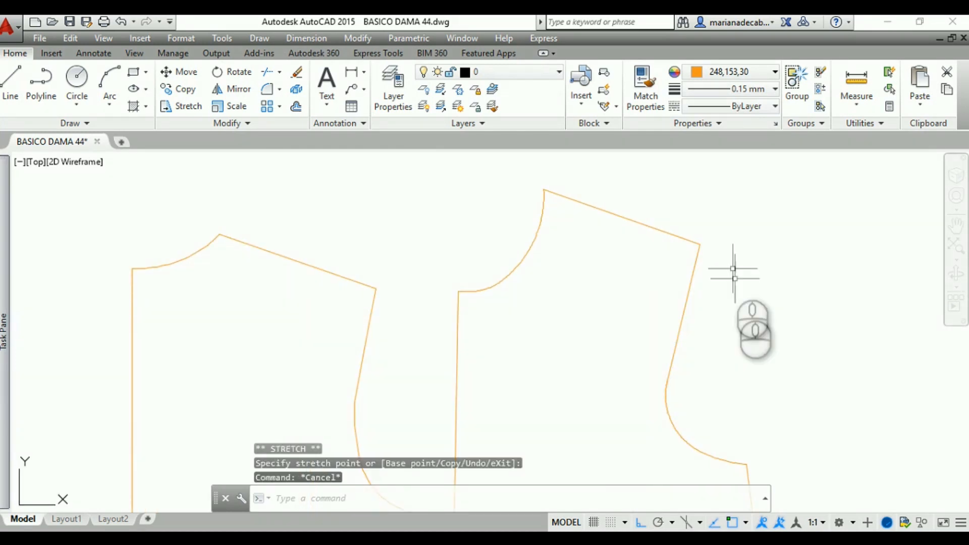
scroll(728, 363, "up", 2)
middle_click_drag(727, 362, 706, 347)
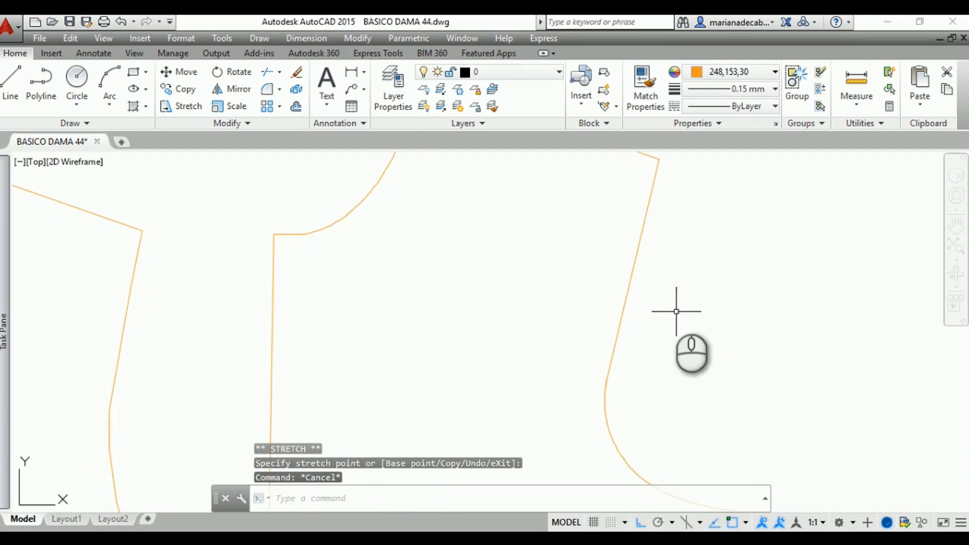
Stretch the lower end of the front armhole's straight line to the upper endpoint of the armhole curve
scroll(665, 350, "up", 4)
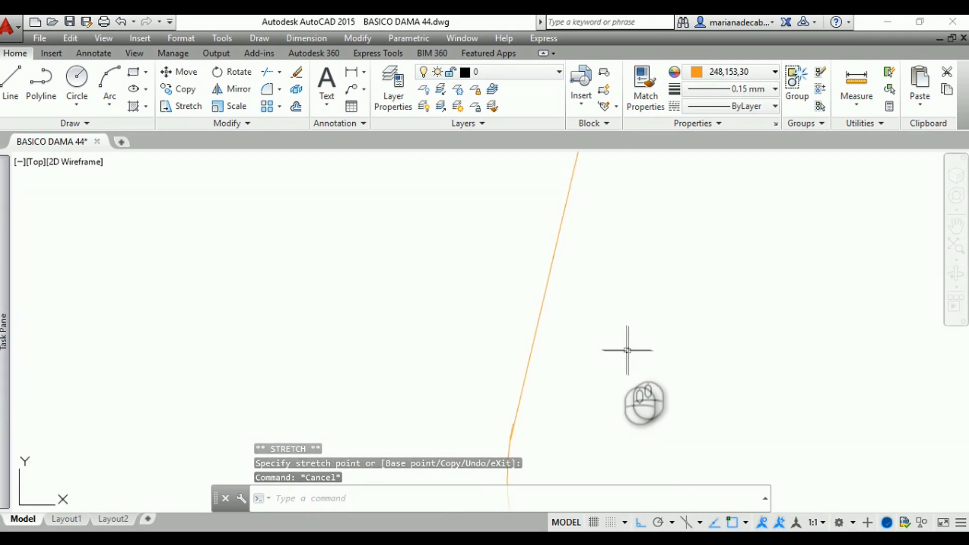
middle_click_drag(630, 347, 594, 392)
scroll(594, 392, "down", 3)
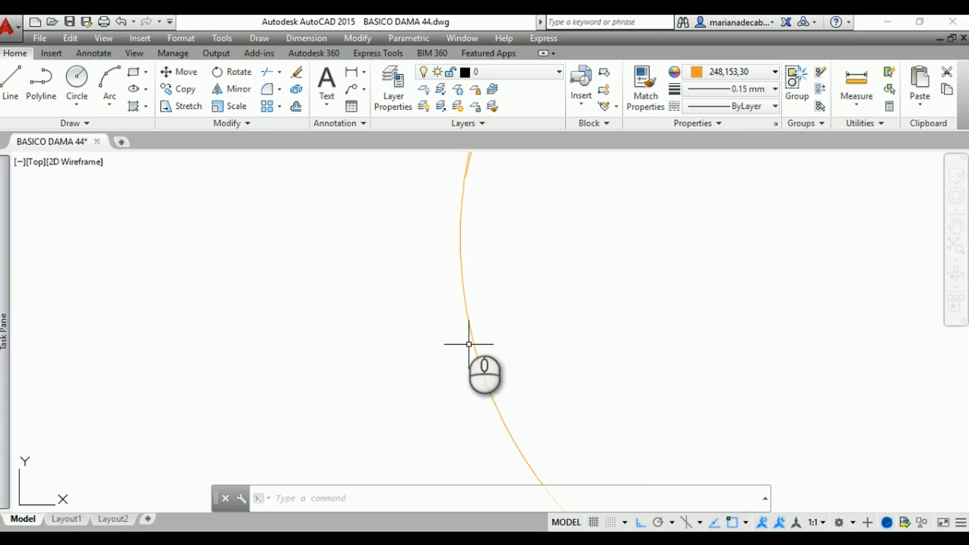
middle_click_drag(461, 268, 426, 389)
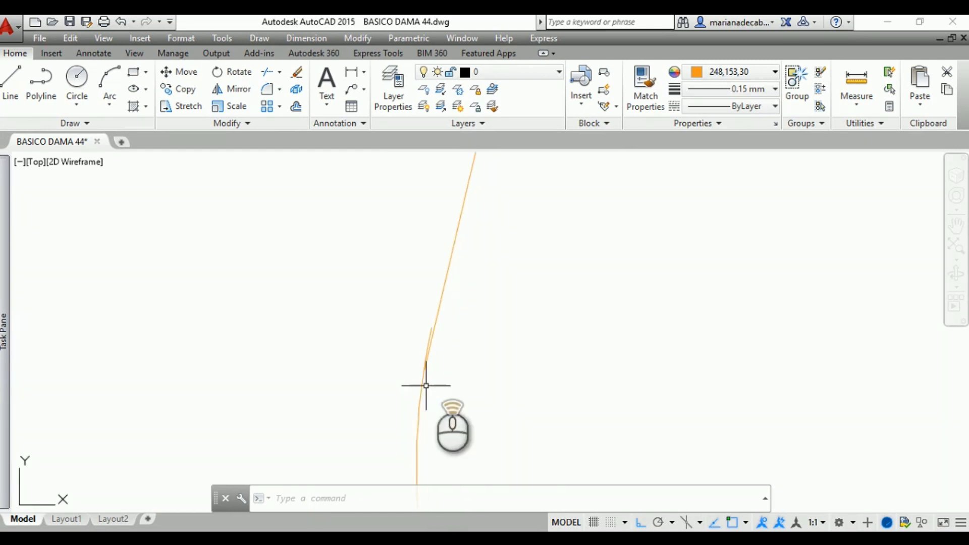
middle_click_drag(435, 336, 449, 382)
left_click(424, 331)
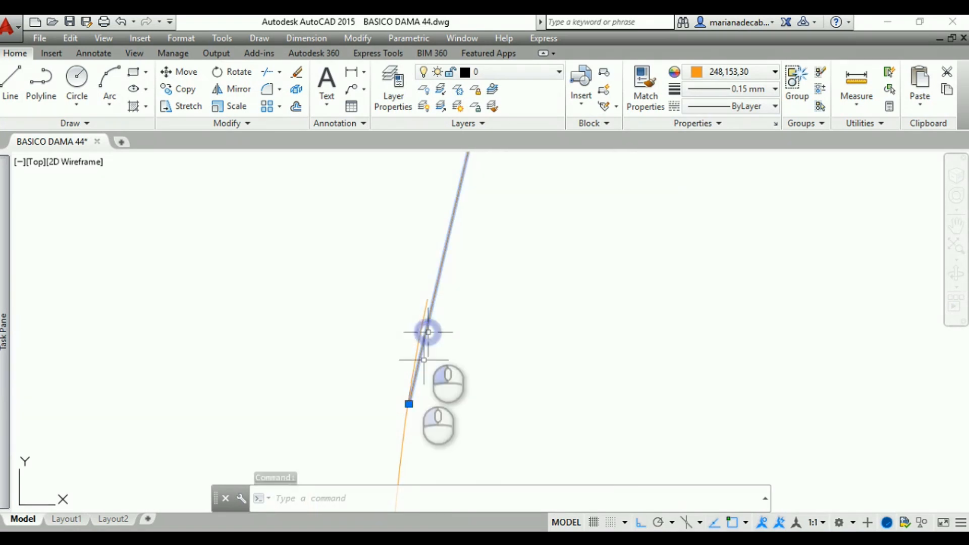
left_click(408, 403)
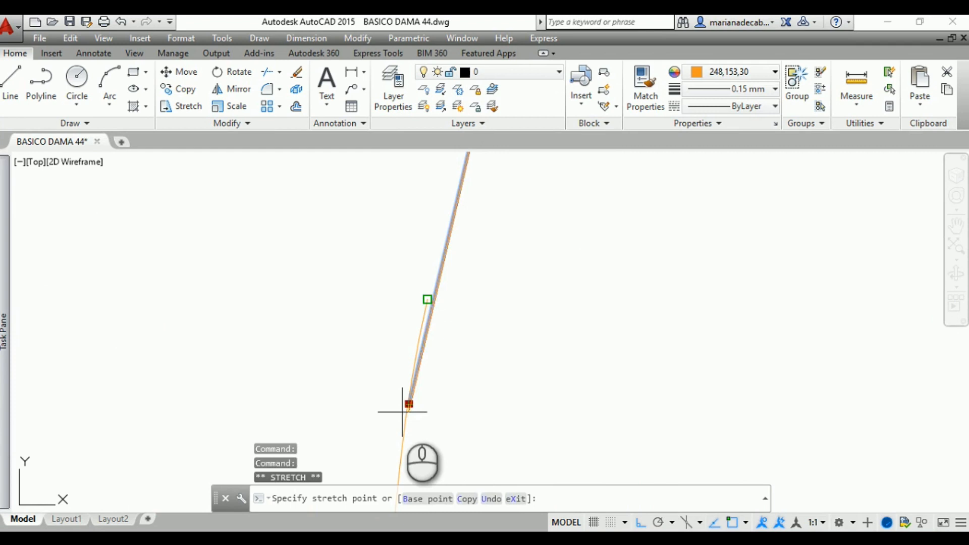
left_click(402, 410)
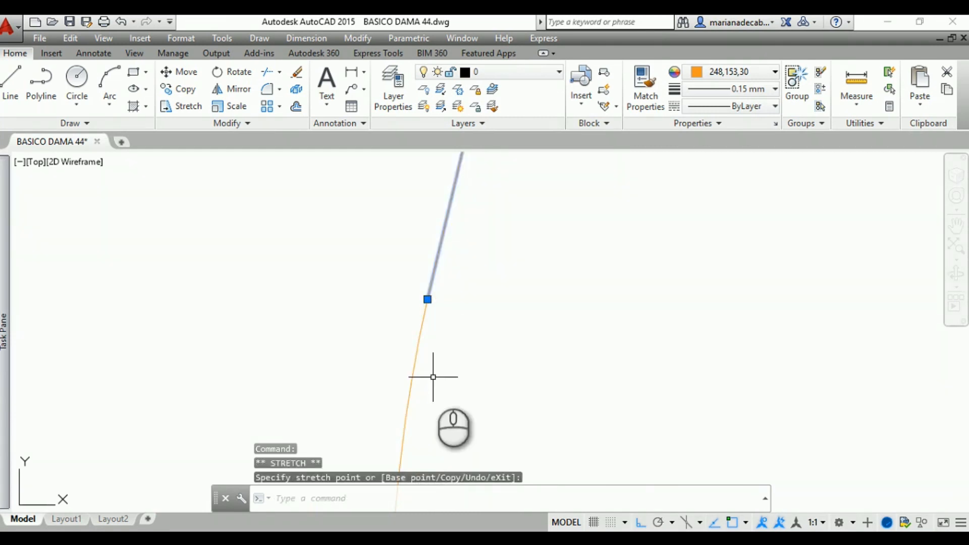
key("Escape")
Examine the front armhole where the straight line meets the curve, and check both bodice outlines as a whole
middle_click_drag(444, 357, 467, 339)
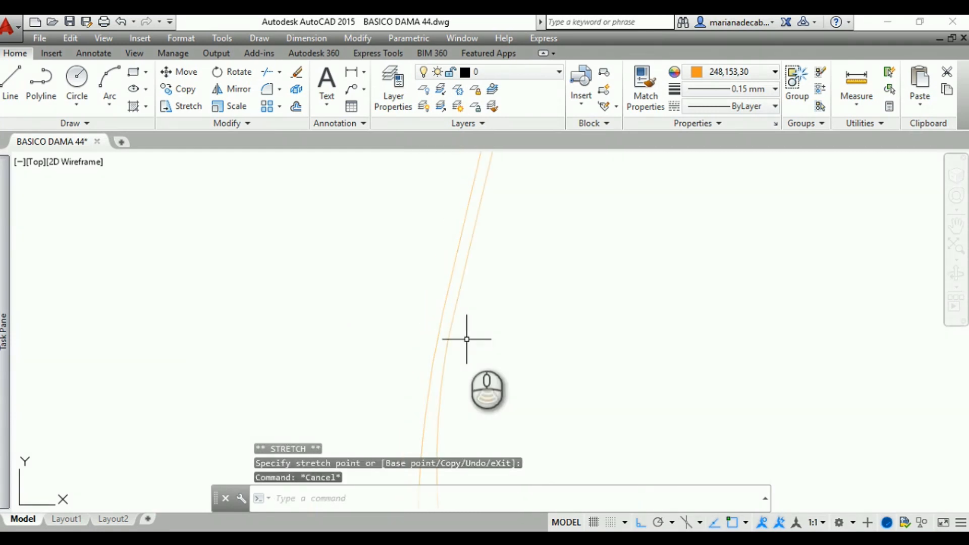
scroll(468, 371, "down", 1)
scroll(468, 371, "down", 5)
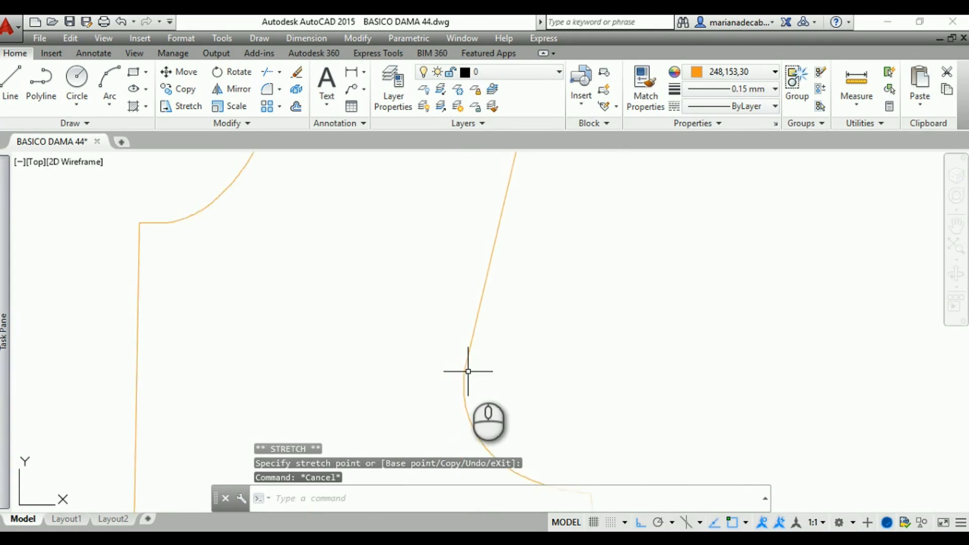
middle_click_drag(526, 329, 558, 292)
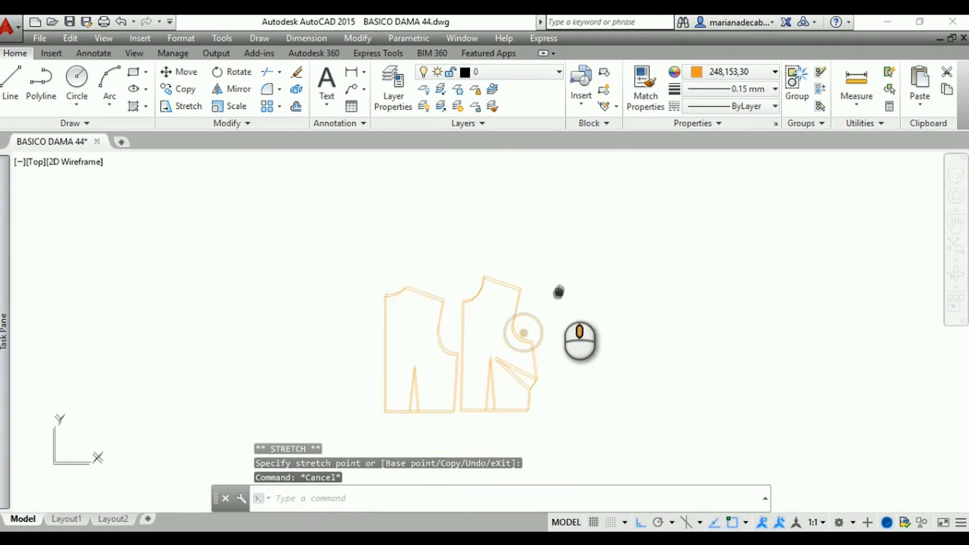
scroll(530, 325, "up", 5)
scroll(502, 322, "up", 2)
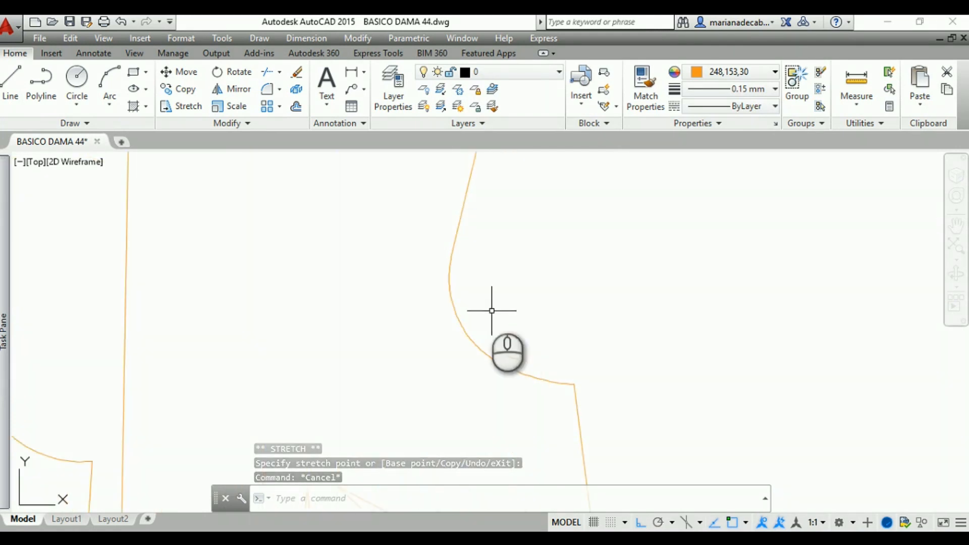
scroll(480, 277, "up", 2)
middle_click_drag(480, 279, 530, 406)
scroll(504, 394, "up", 3)
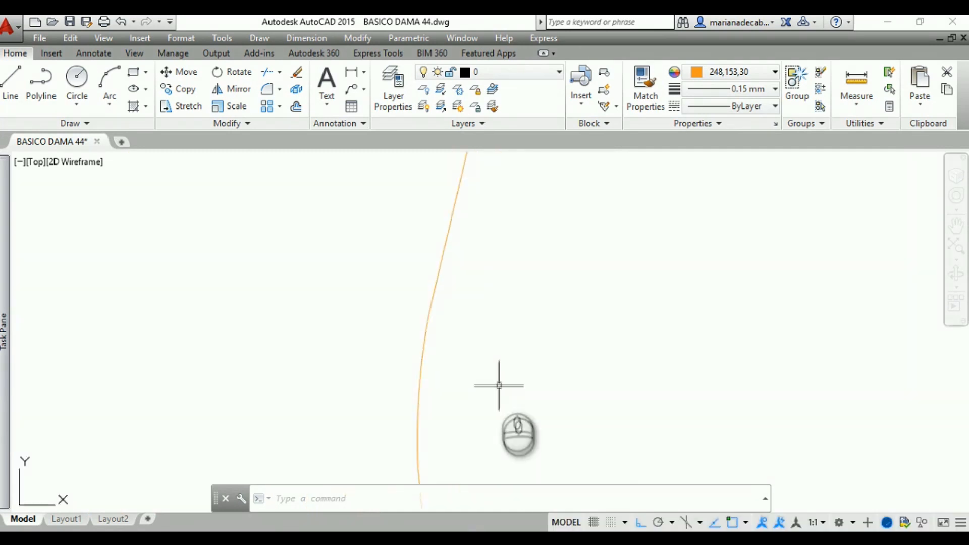
scroll(498, 379, "down", 5)
mouse_move(528, 367)
middle_mouse_down()
mouse_move(681, 214)
mouse_move(673, 201)
middle_mouse_up()
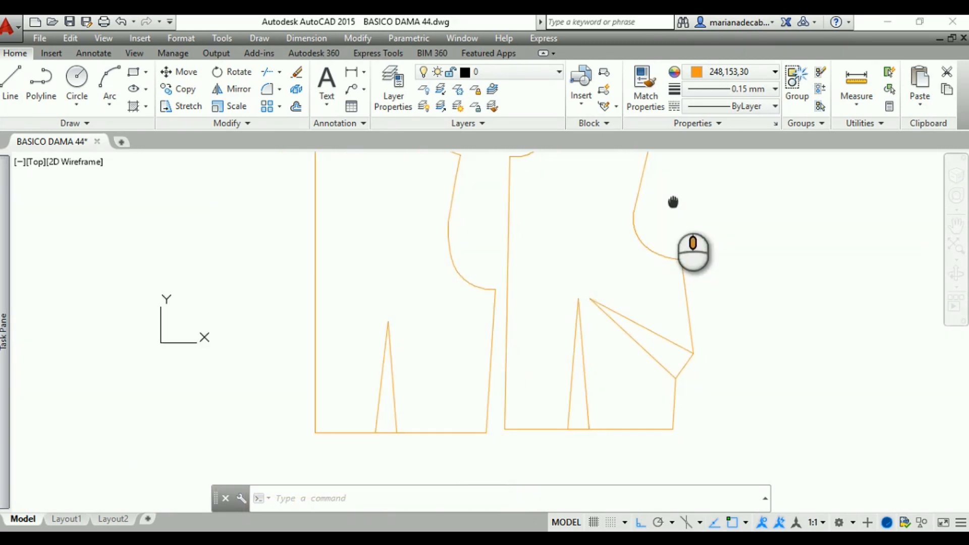
Convert the back bodice's neckline curve into a polyline with the Edit Polyline command
mouse_move(485, 244)
middle_mouse_down()
mouse_move(528, 259)
mouse_move(536, 298)
middle_mouse_up()
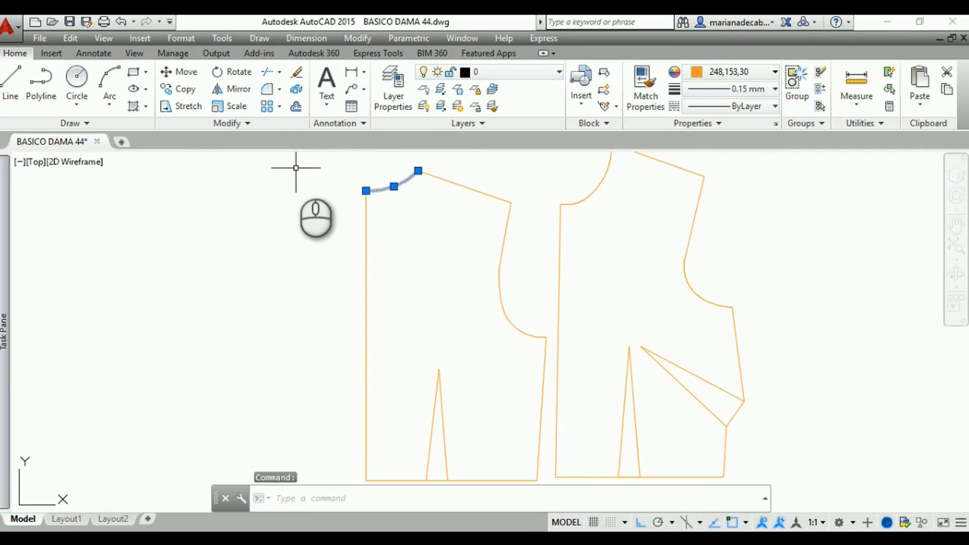
left_click(232, 123)
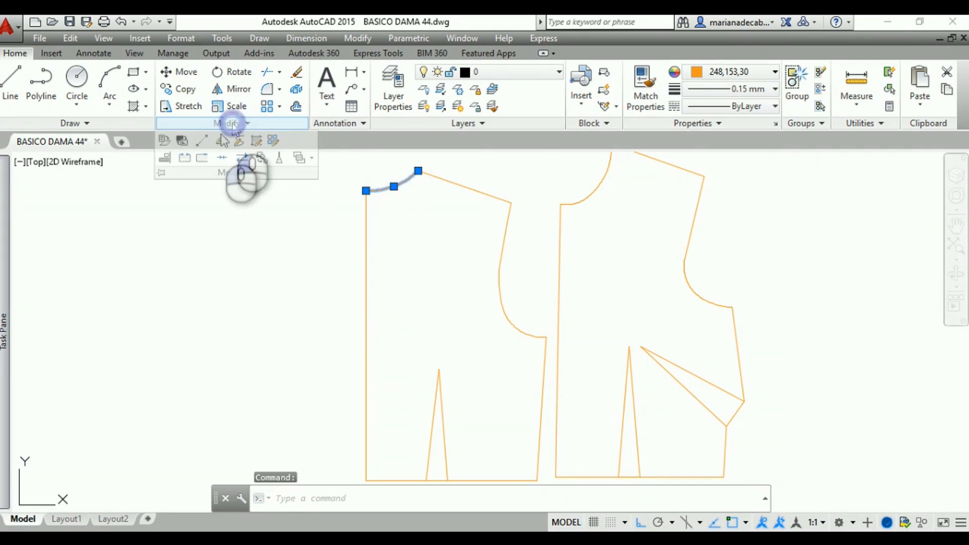
left_click(221, 143)
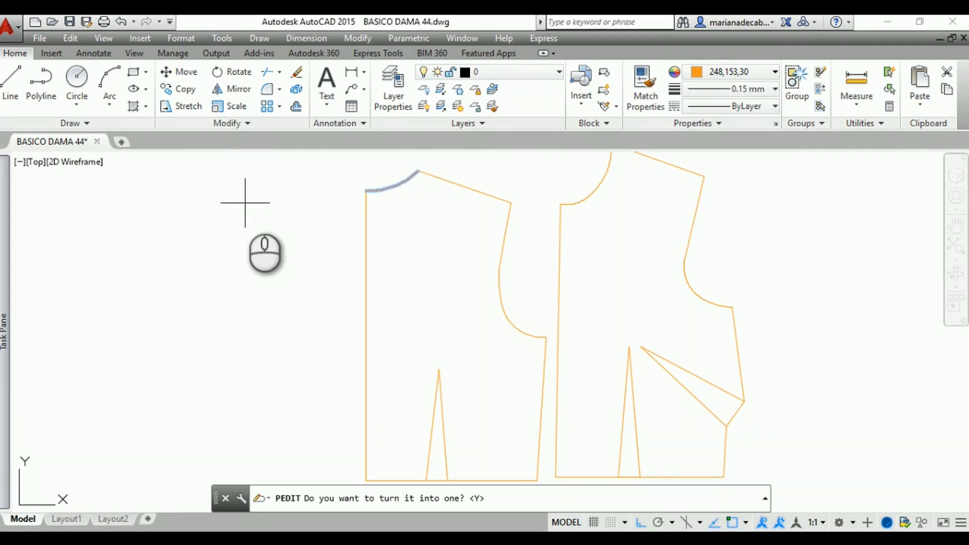
type("y")
key("Return")
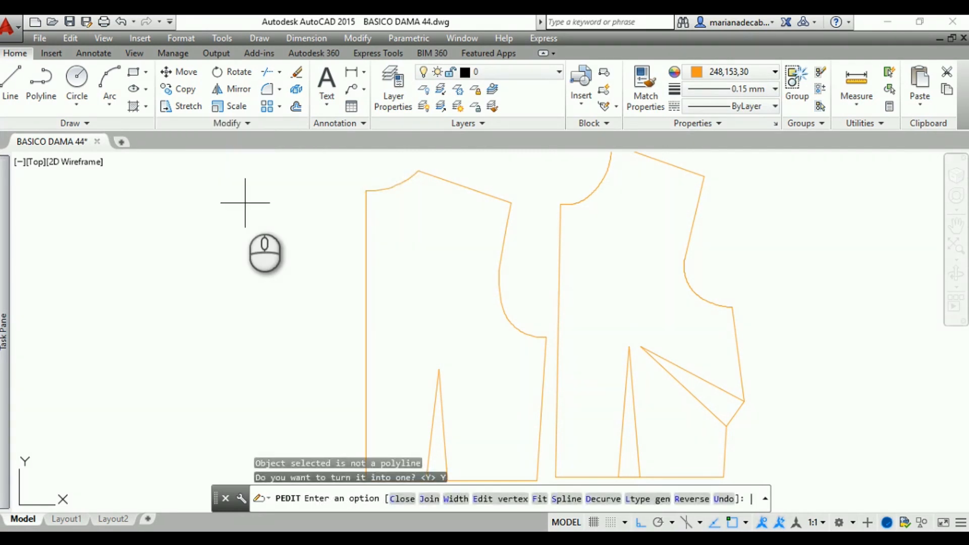
Join all the back bodice's outline segments to the neckline polyline, and check the joined contour by selecting it
key("Return")
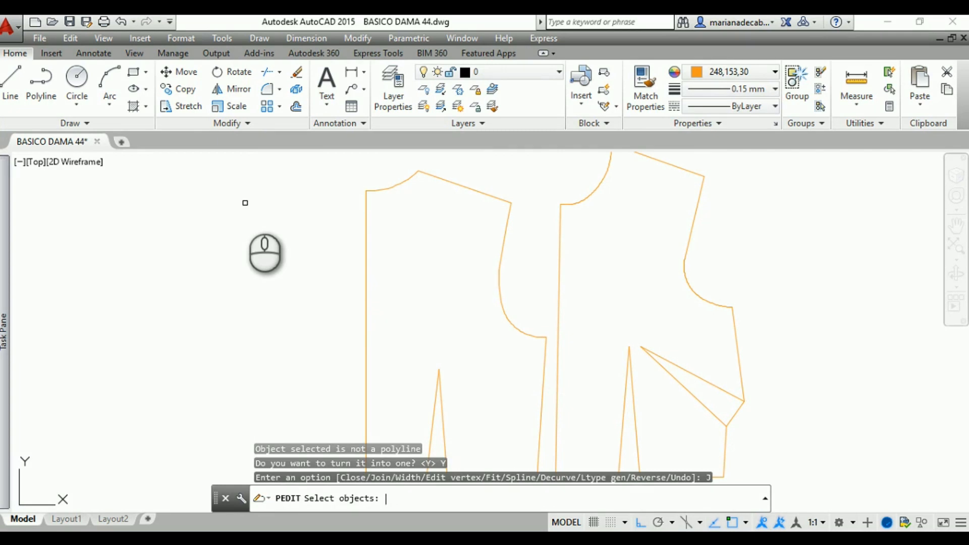
middle_click_drag(340, 262, 315, 235)
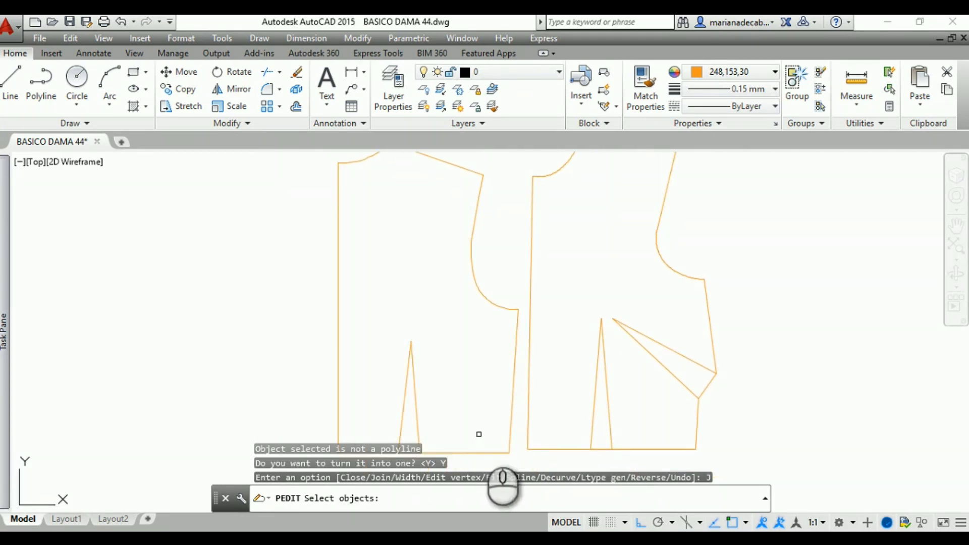
left_click(520, 460)
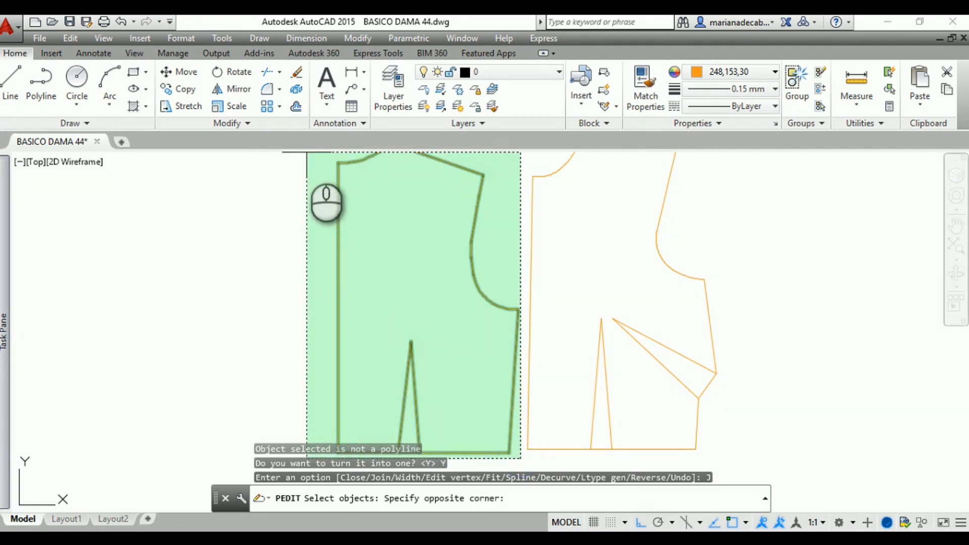
left_click(307, 153)
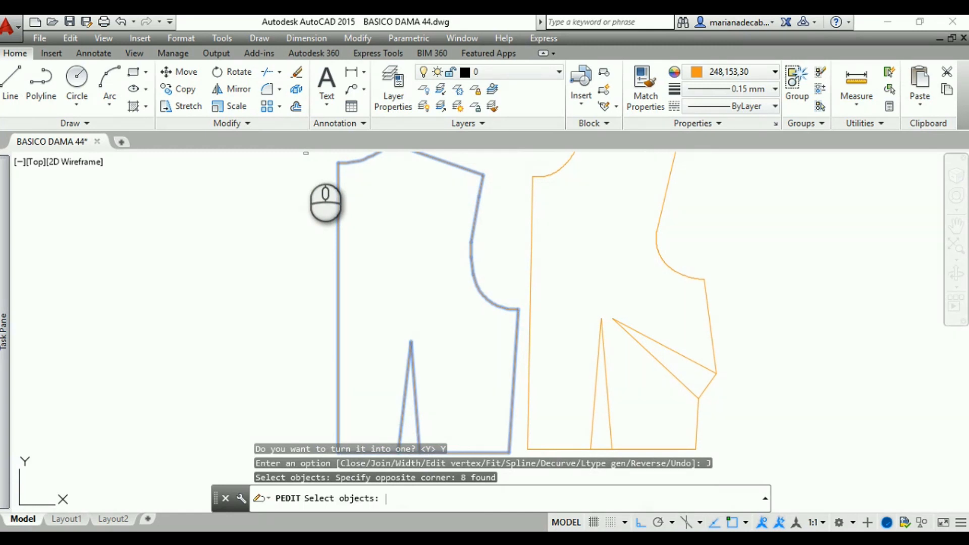
key("Return")
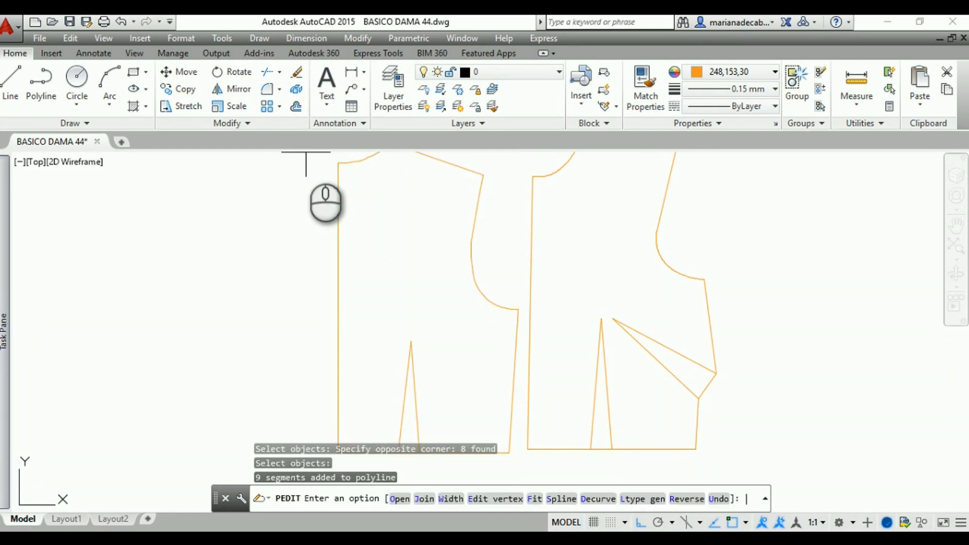
key("Escape")
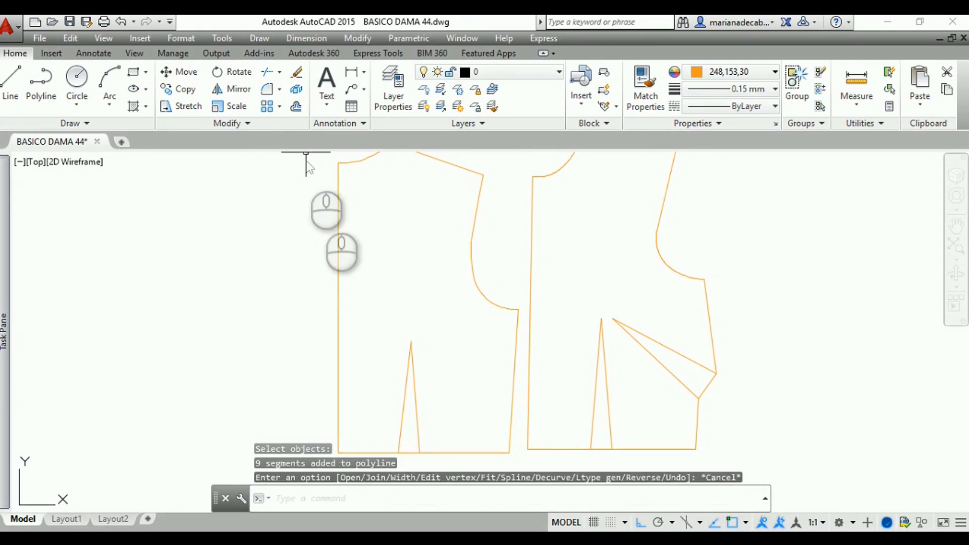
left_click(339, 225)
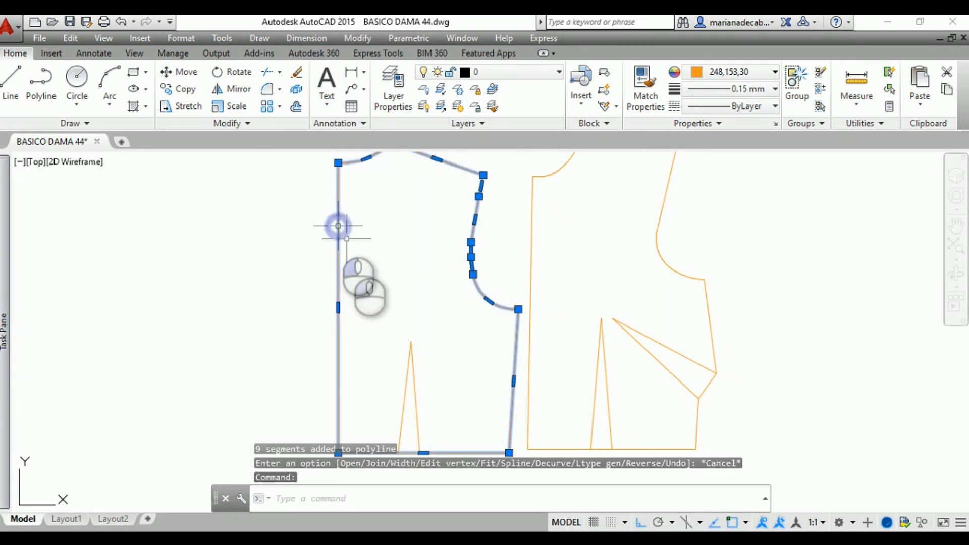
key("Escape")
Try to join the back bodice's two waist dart lines to its outline polyline
middle_click_drag(426, 366, 419, 296)
left_click(409, 351)
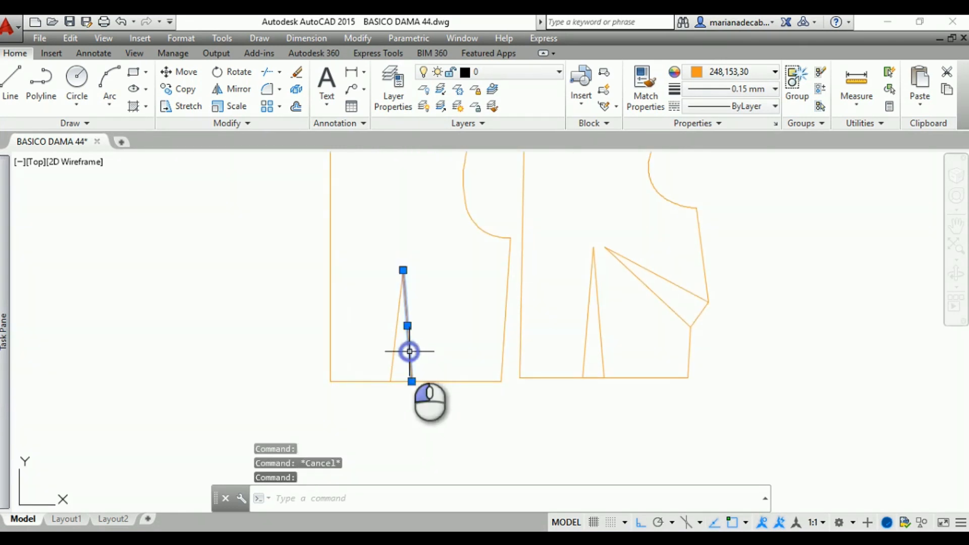
left_click(391, 364)
left_click(232, 123)
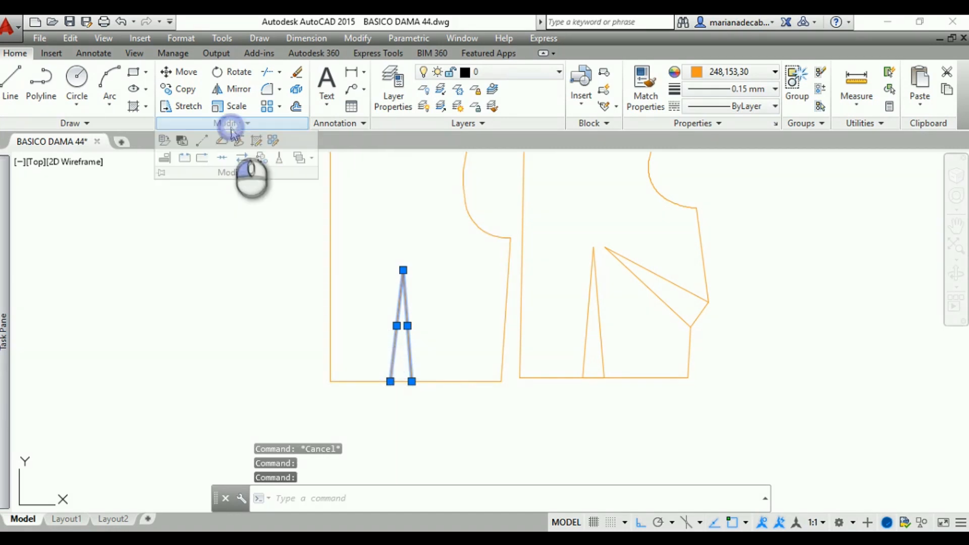
left_click(221, 142)
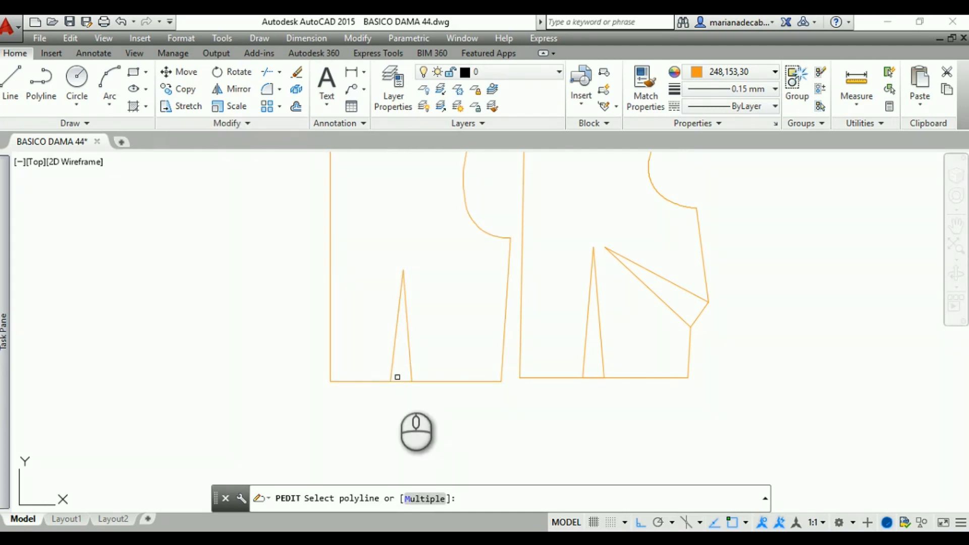
left_click(396, 383)
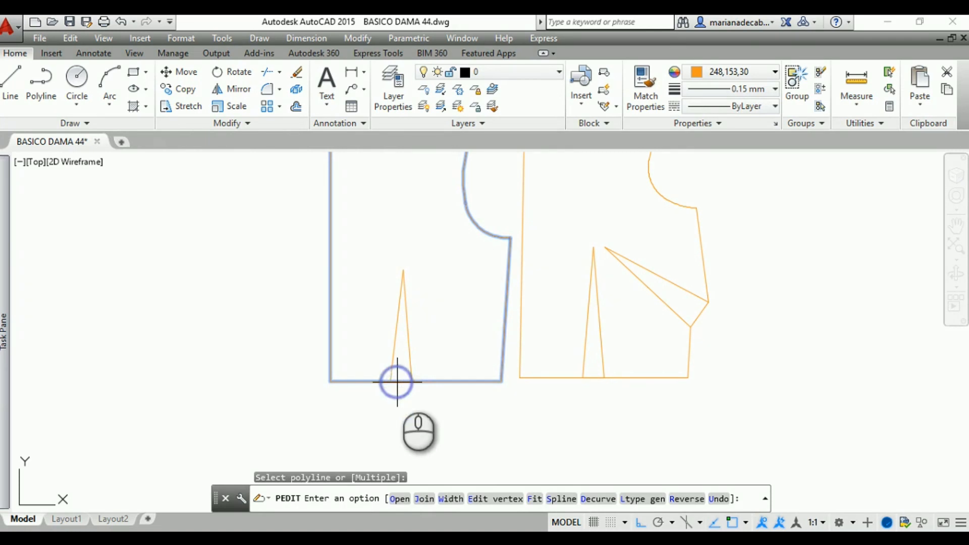
type("J")
key("Return")
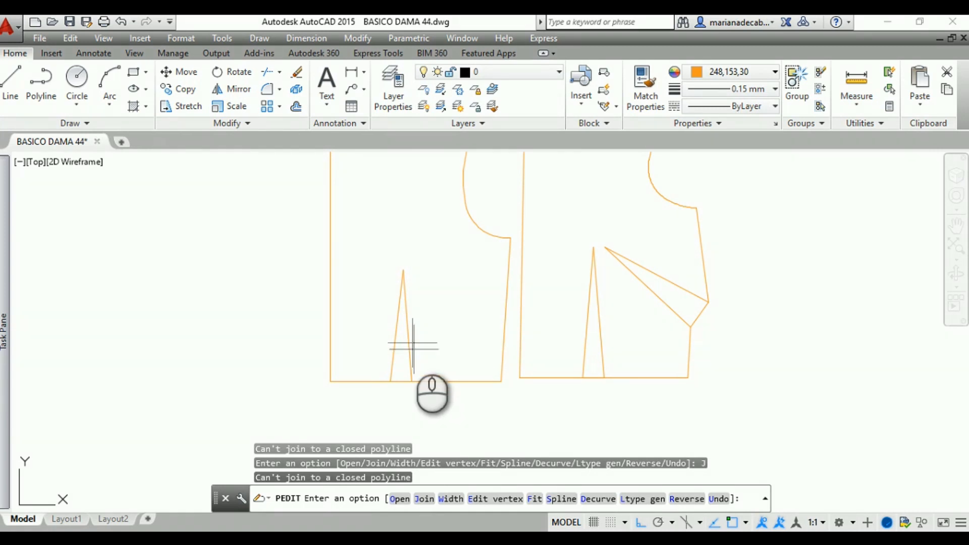
left_click(378, 380)
key("Escape")
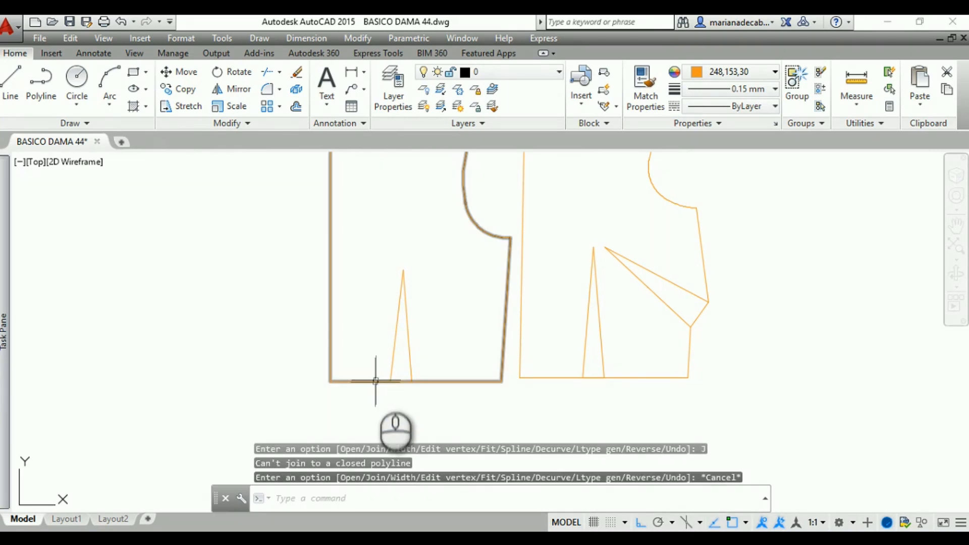
Retry the polyline Join on the back bodice, starting from its selected outline
left_click(375, 383)
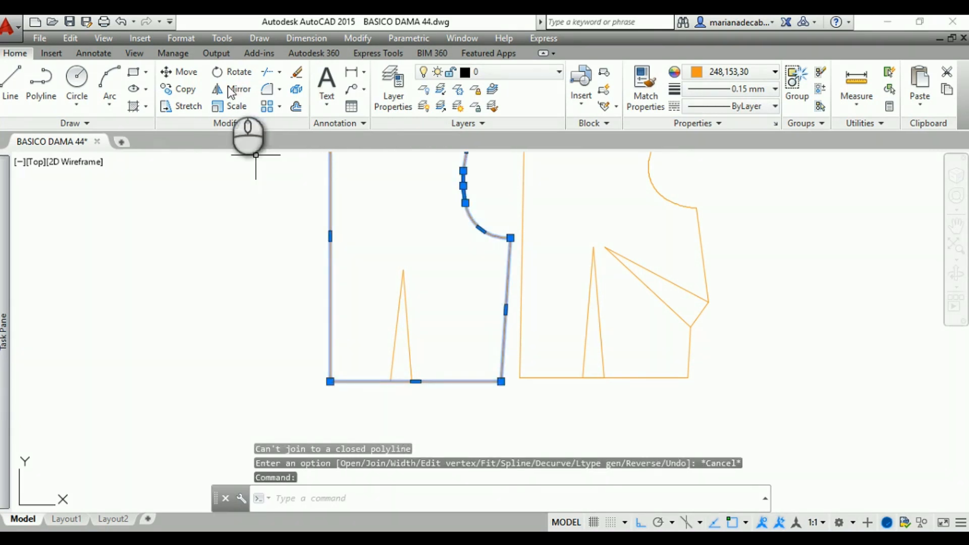
left_click(234, 124)
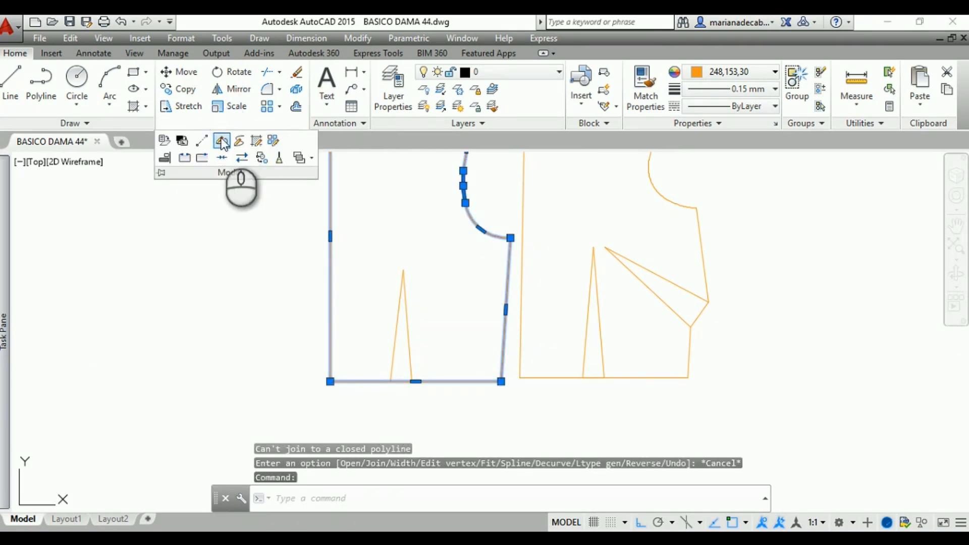
left_click(221, 141)
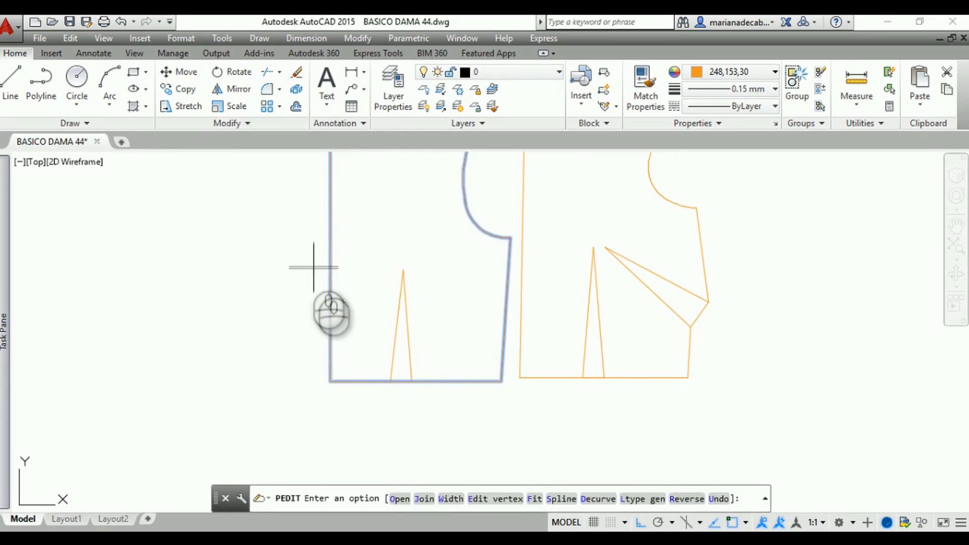
type("J")
key("Return")
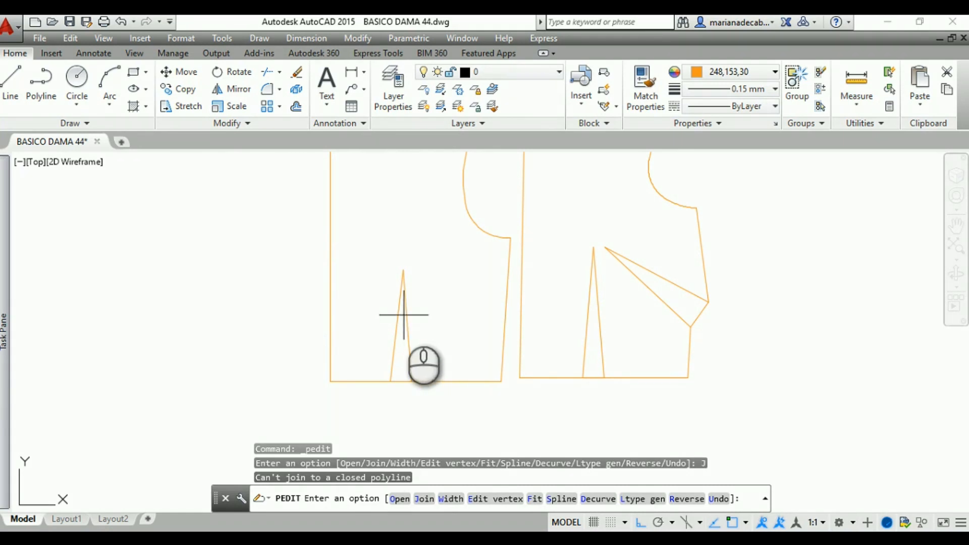
key("Escape")
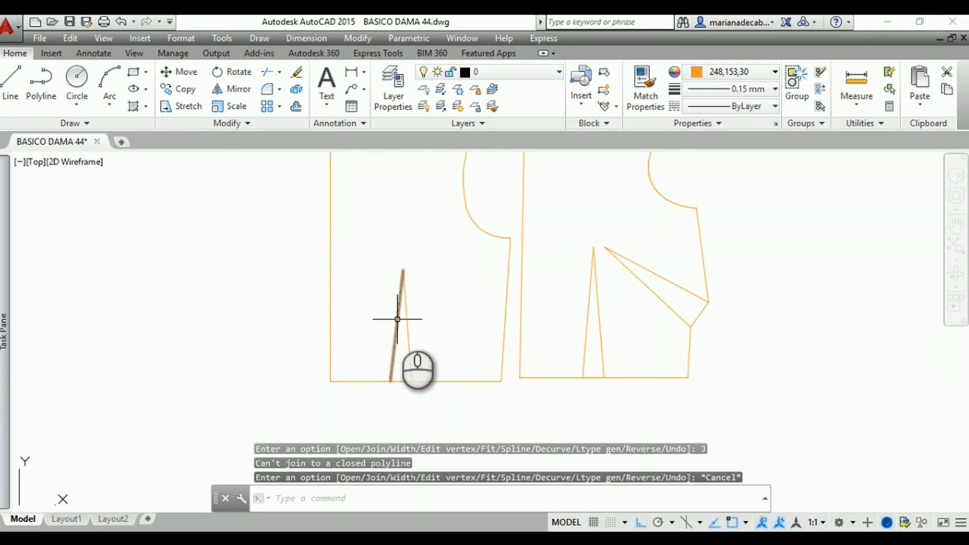
scroll(393, 318, "down", 4)
scroll(393, 318, "up", 2)
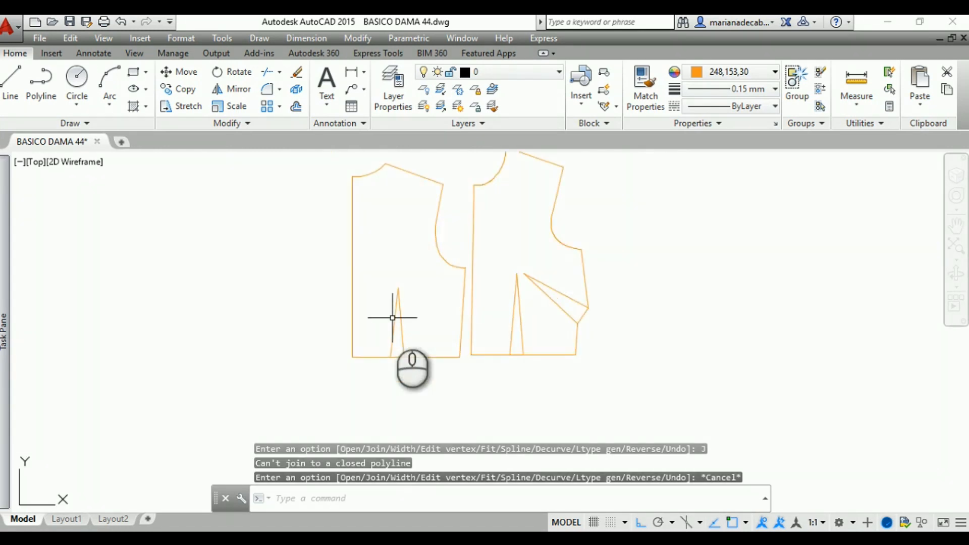
Mirror the back bodice outline across its vertical center-back edge, keeping the source object
scroll(393, 318, "up", 2)
key("Escape")
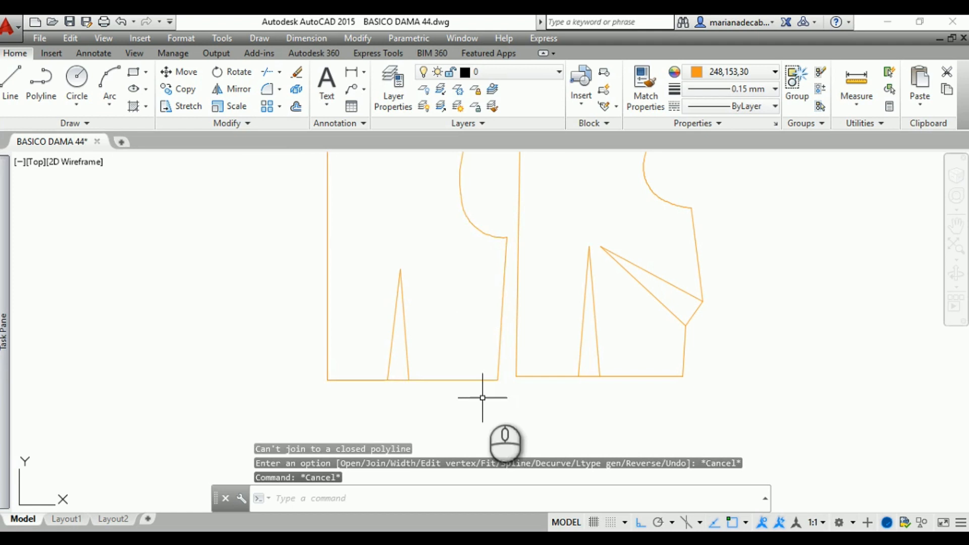
left_click(494, 373)
middle_click_drag(235, 229, 236, 328)
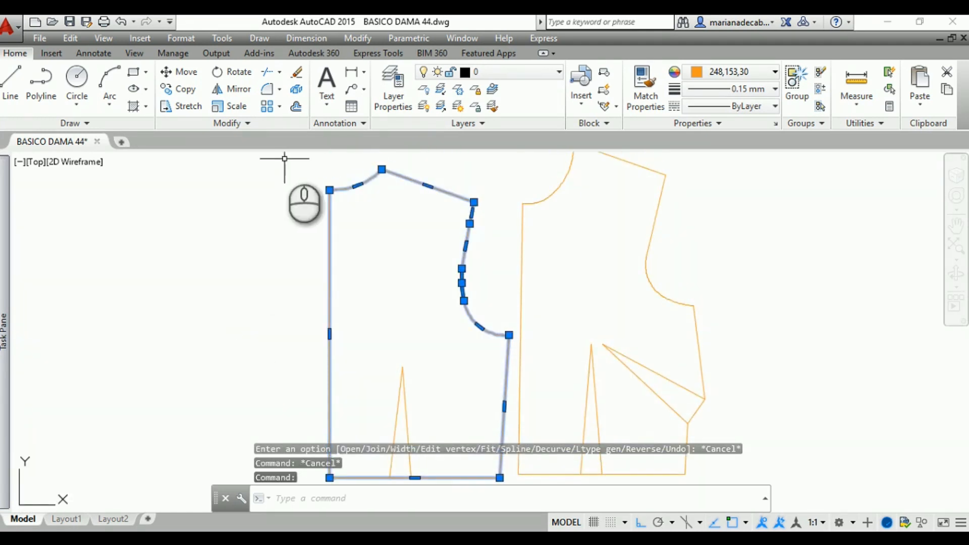
left_click(233, 89)
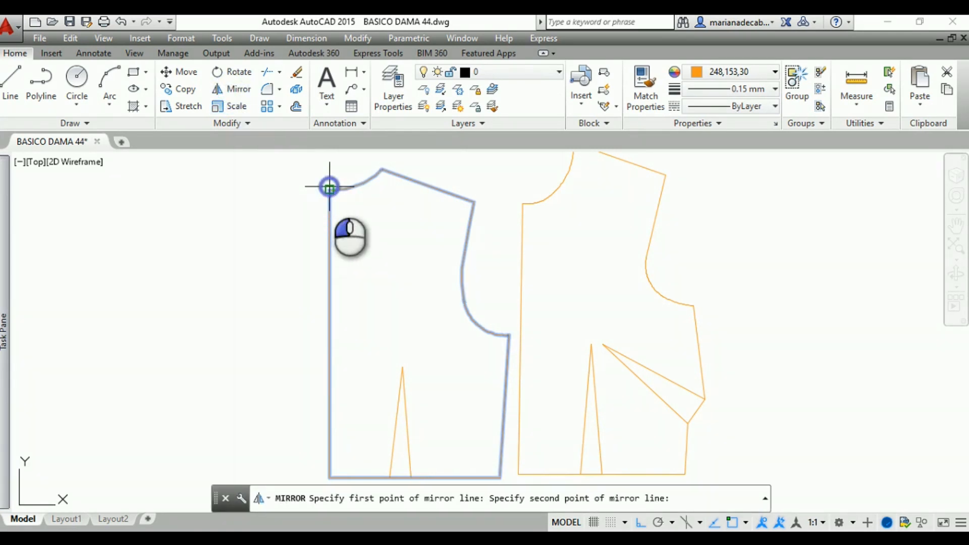
left_click(329, 333)
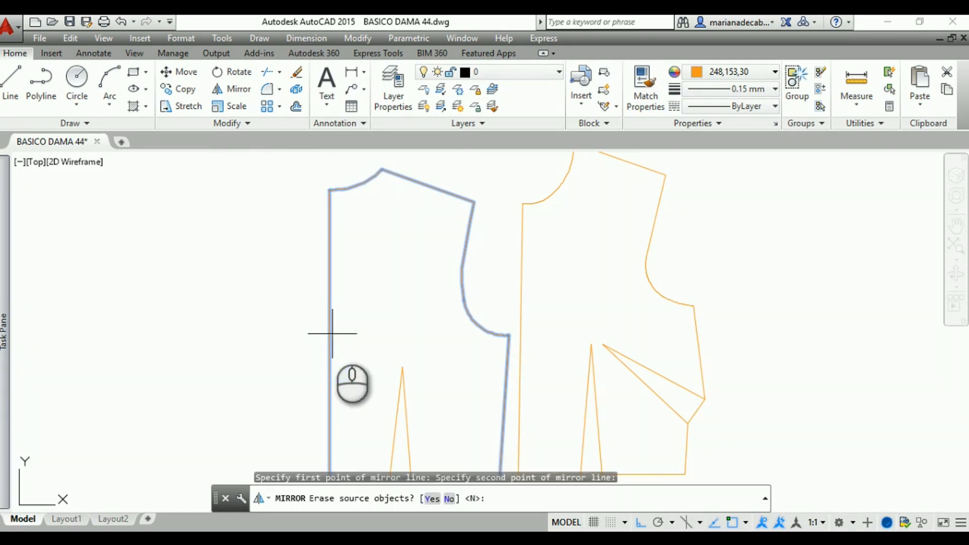
key("Return")
Measure the hem distance from the back waist dart's inner leg to the center-back line
mouse_move(38, 313)
middle_mouse_down()
mouse_move(52, 271)
mouse_move(24, 227)
middle_mouse_up()
scroll(62, 354, "up", 2)
mouse_move(85, 351)
middle_mouse_down()
mouse_move(78, 315)
mouse_move(34, 278)
middle_mouse_up()
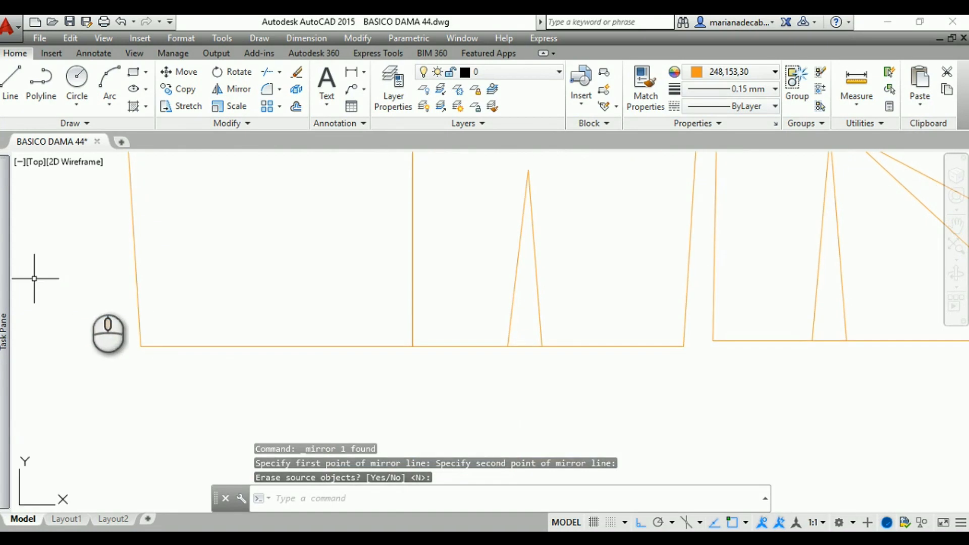
left_click(857, 80)
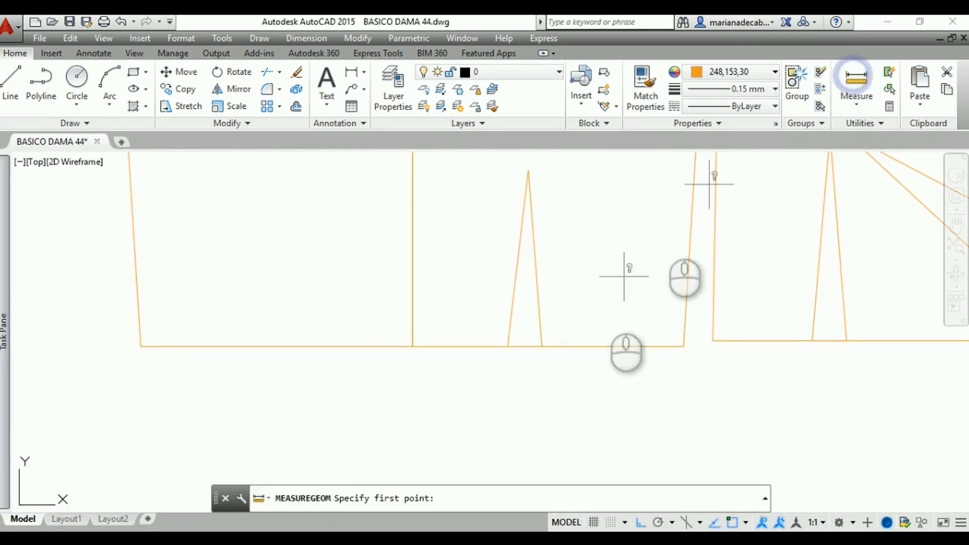
left_click(508, 347)
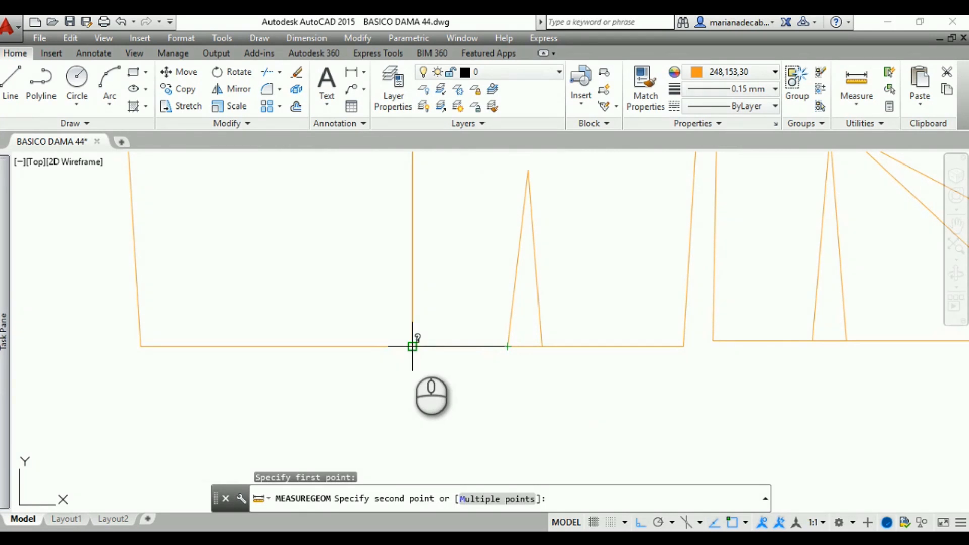
left_click(412, 346)
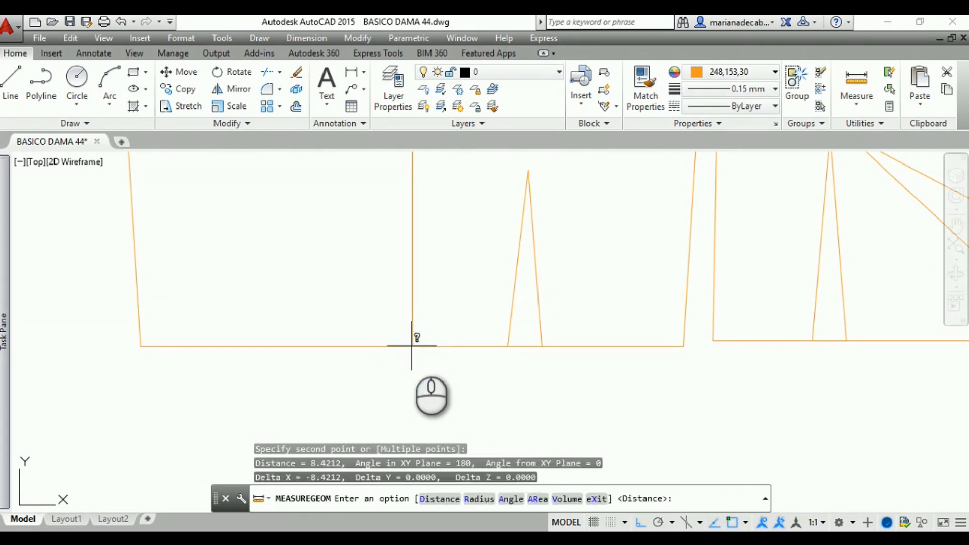
key("Escape")
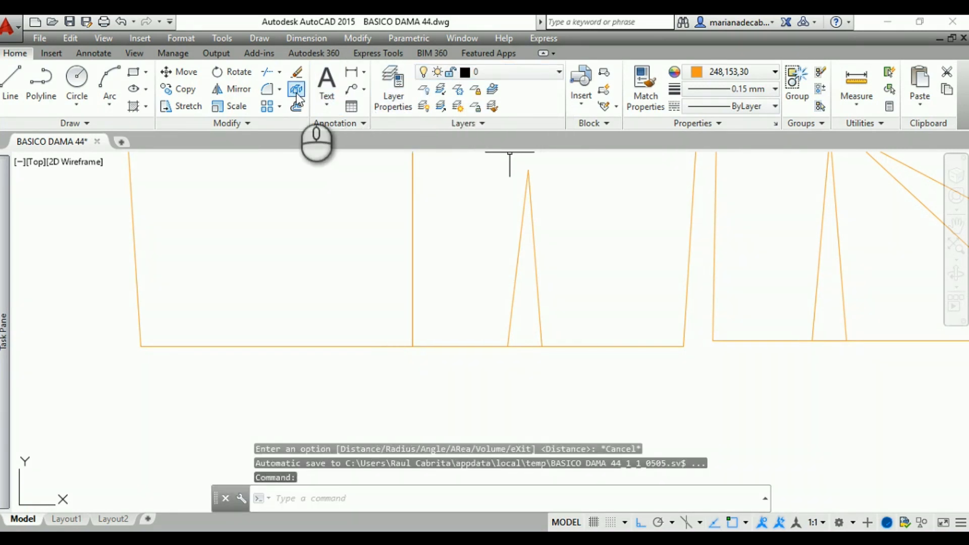
Draw a guide line 8.42 long from the center-back hem point along the mirrored hem, ending with a short vertical marker
left_click(13, 80)
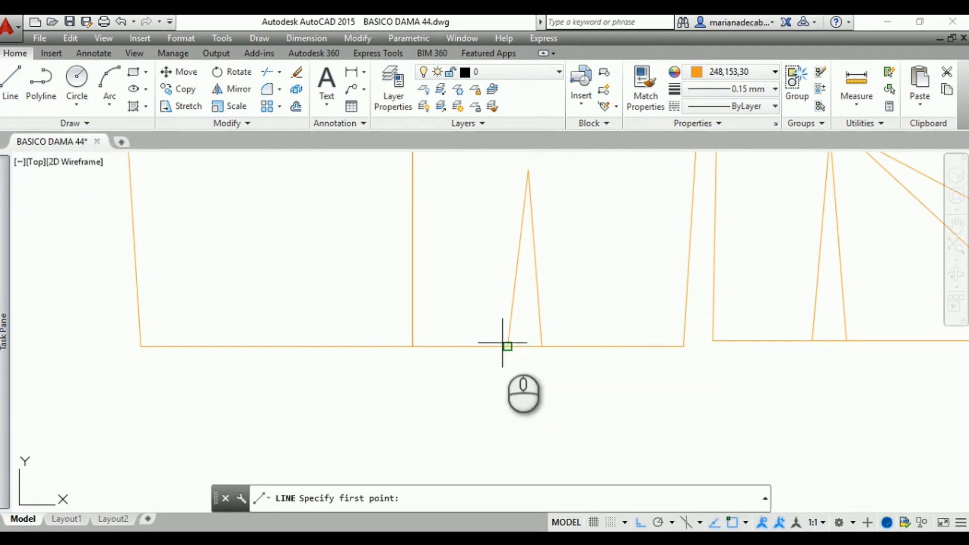
left_click(413, 347)
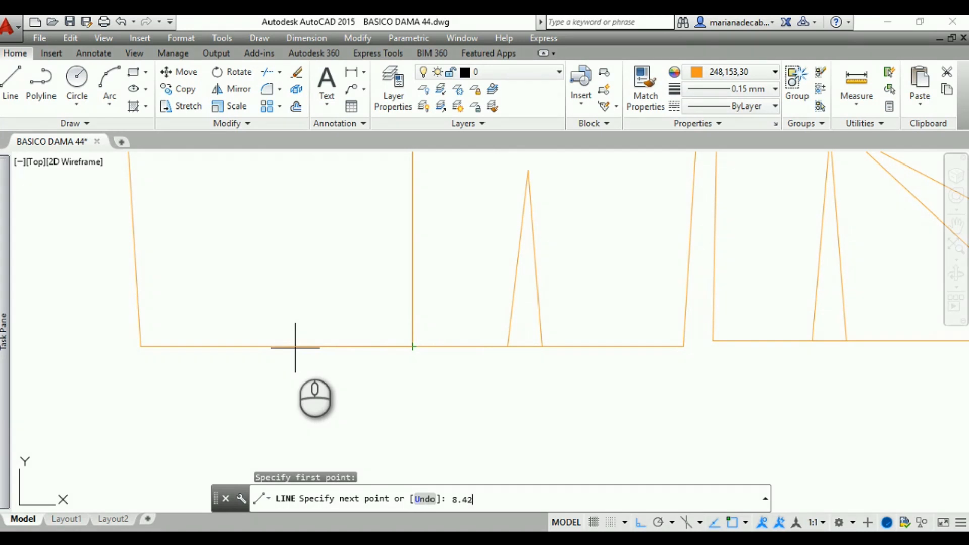
key("Return")
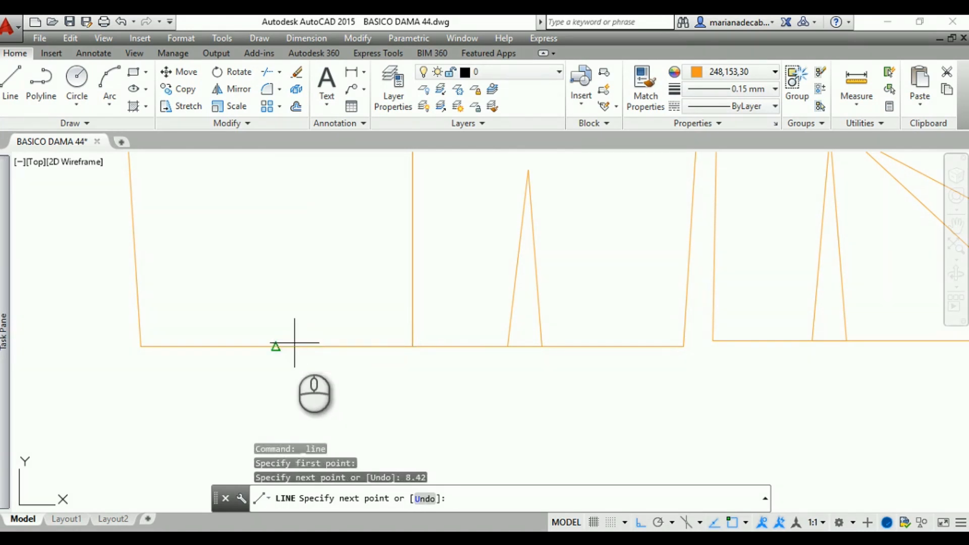
left_click(317, 298)
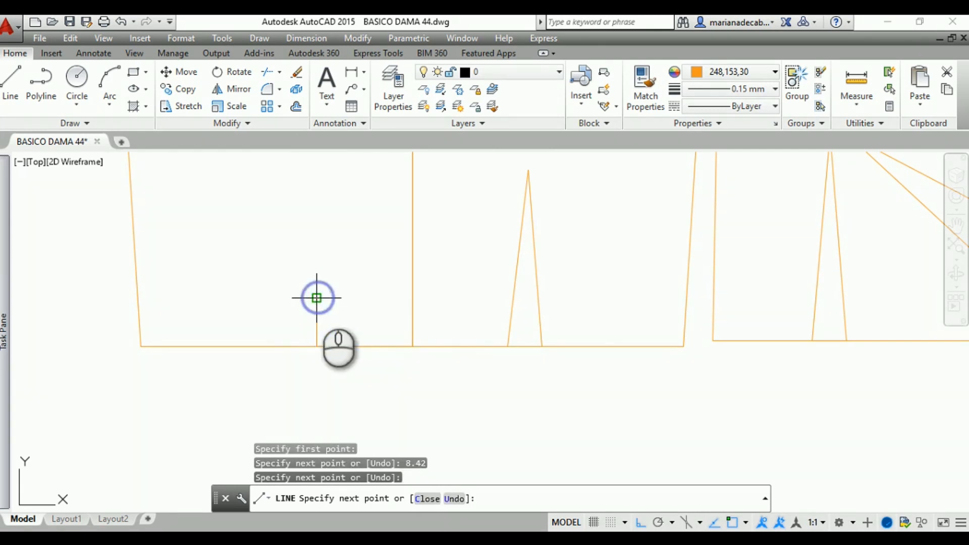
key("Escape")
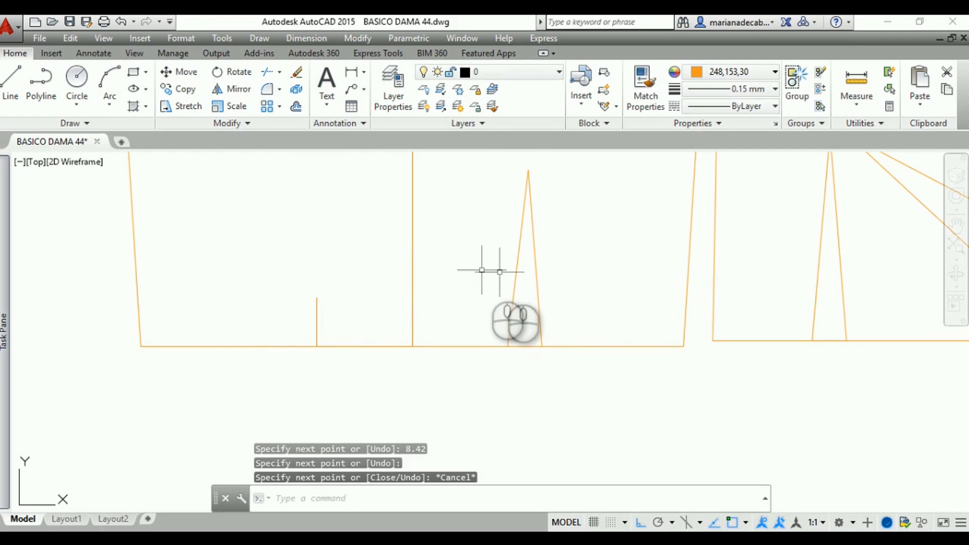
left_click(513, 276)
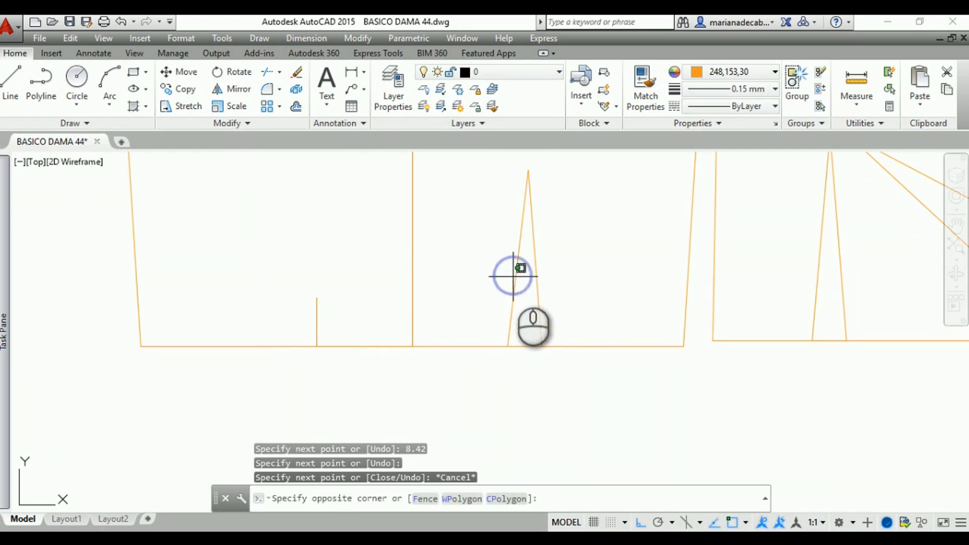
left_click(510, 276)
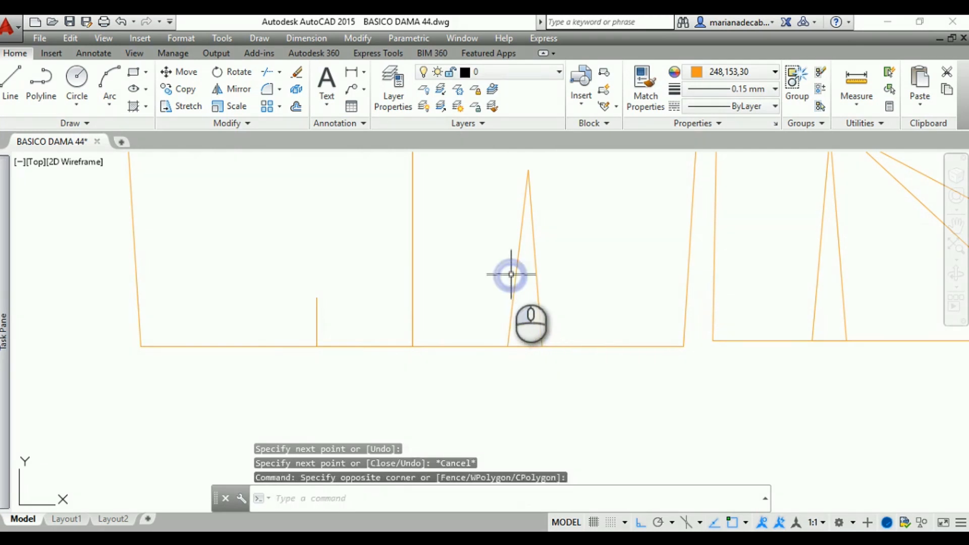
left_click(577, 292)
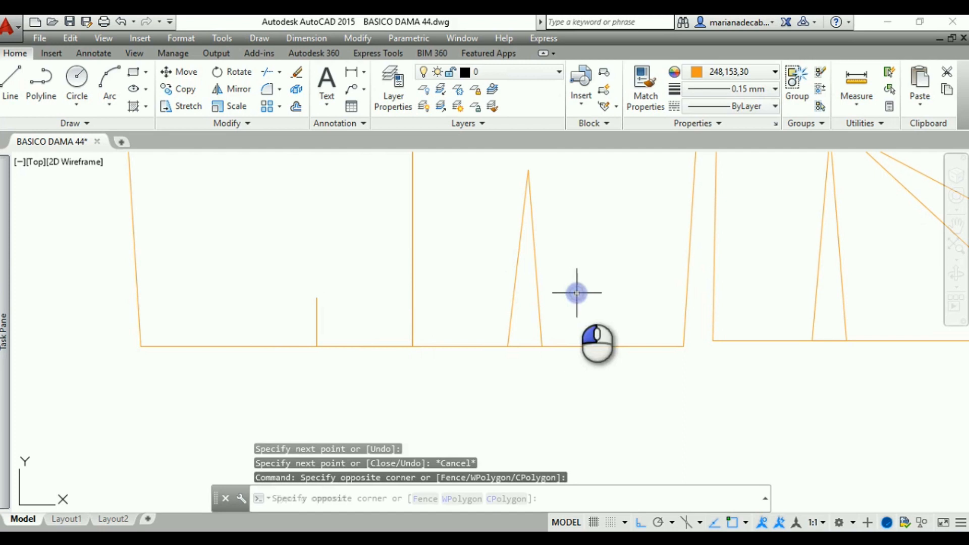
left_click(467, 238)
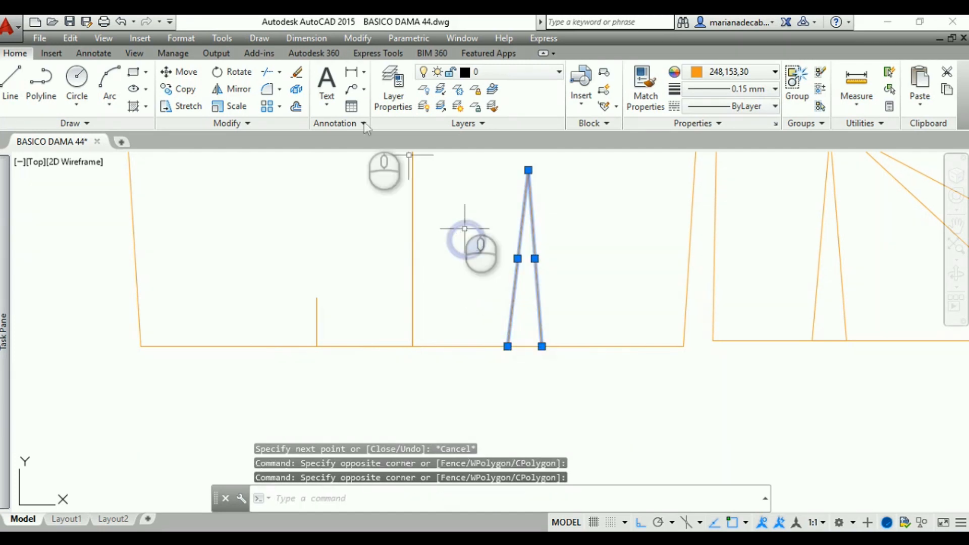
left_click(188, 90)
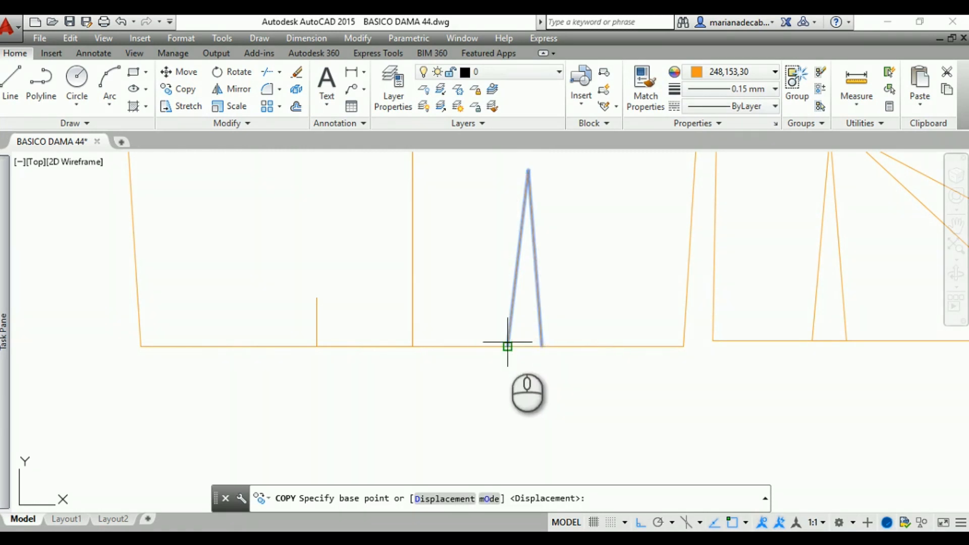
left_click(543, 346)
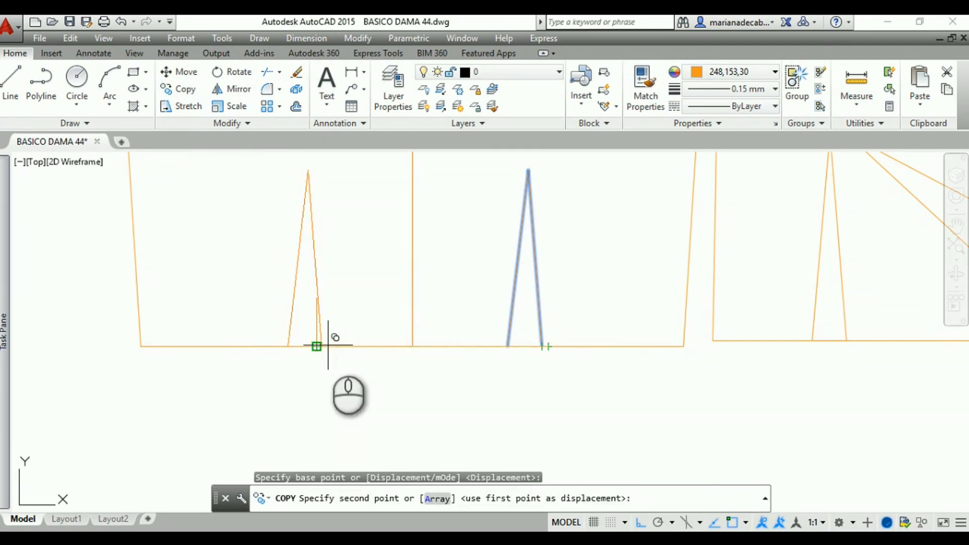
key("Escape")
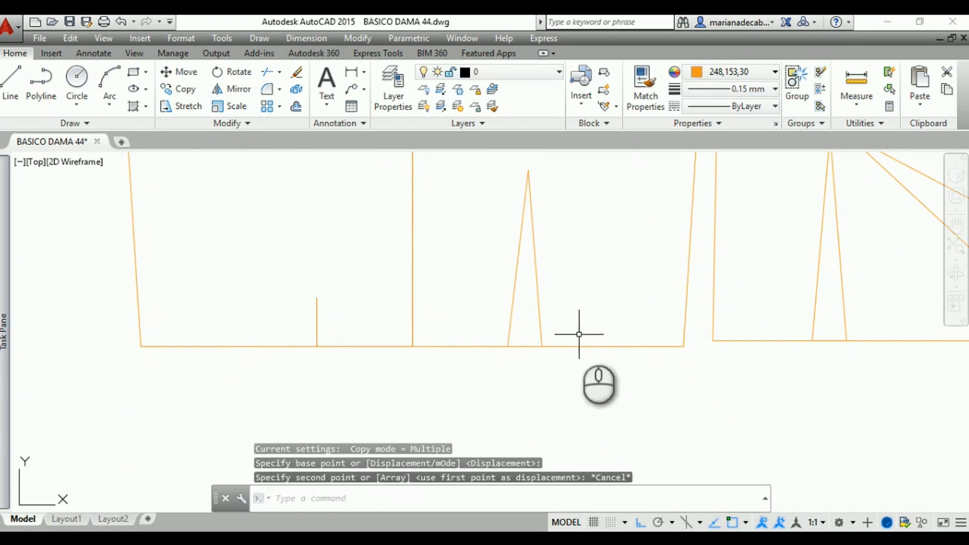
Copy the back waist dart's two lines from the outer leg's hem endpoint to the base of the vertical marker on the mirrored half
left_click(576, 334)
left_click(473, 307)
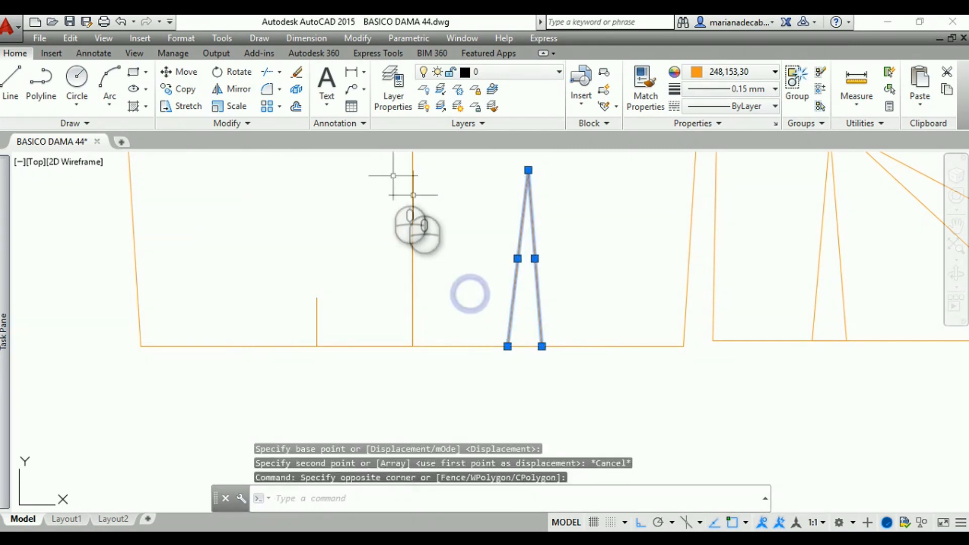
left_click(186, 96)
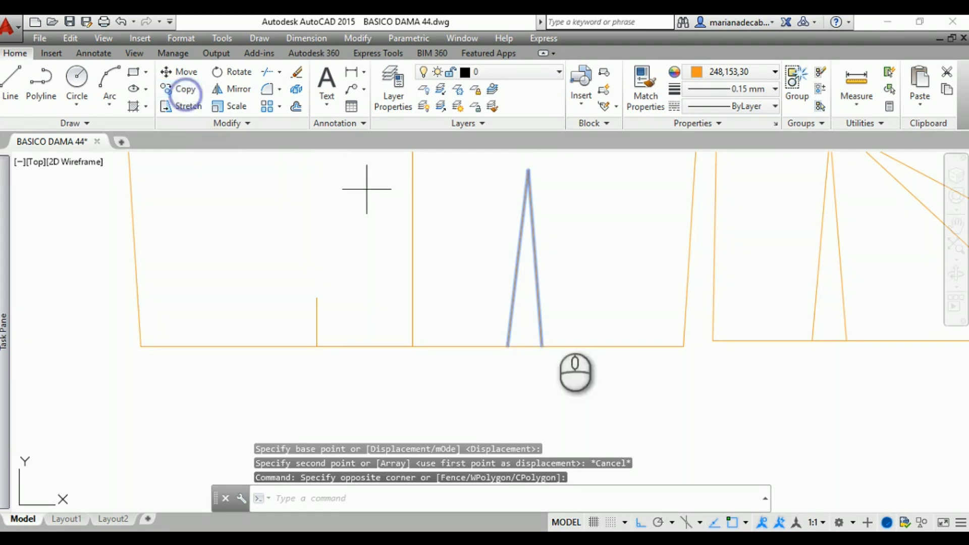
scroll(580, 368, "up", 5)
scroll(326, 300, "down", 5)
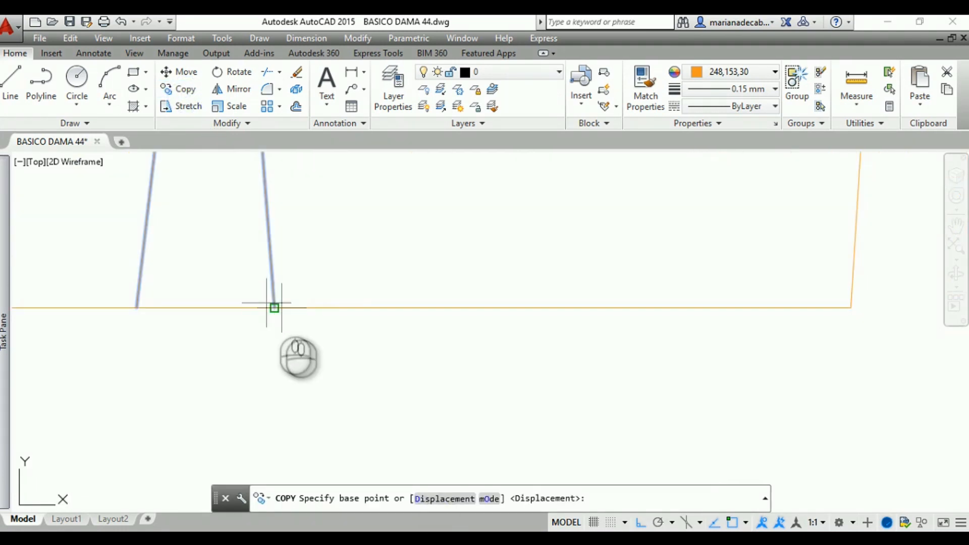
left_click(274, 307)
middle_click_drag(192, 341, 415, 433)
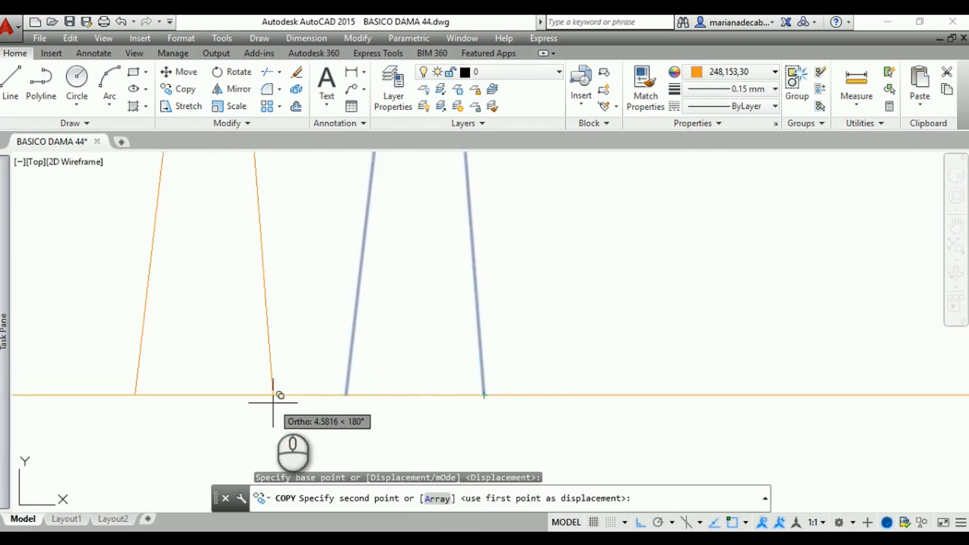
middle_click_drag(273, 403, 968, 438)
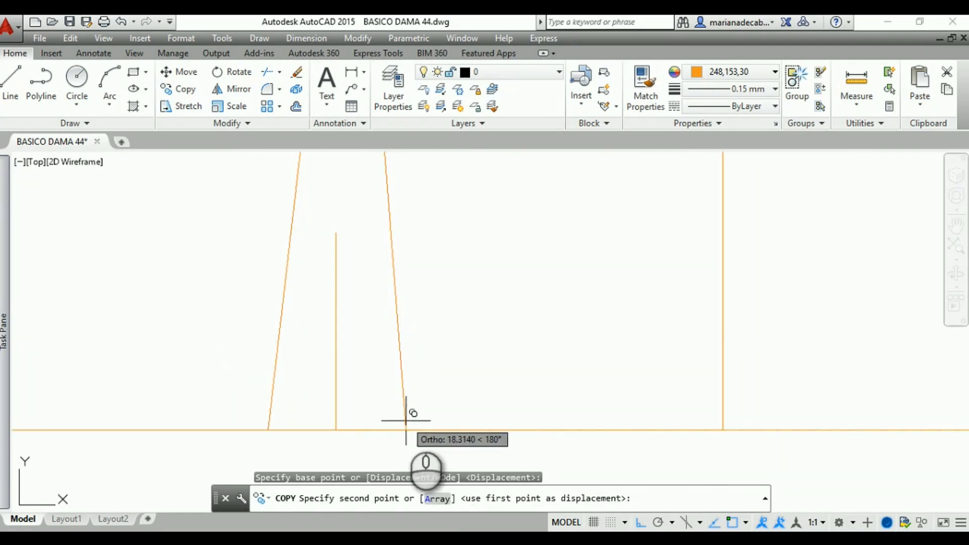
left_click(336, 431)
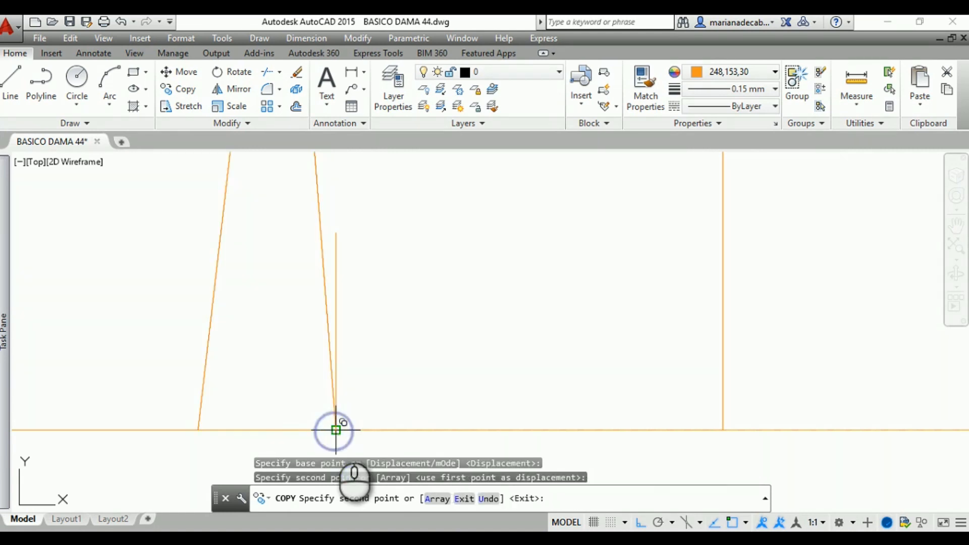
key("Return")
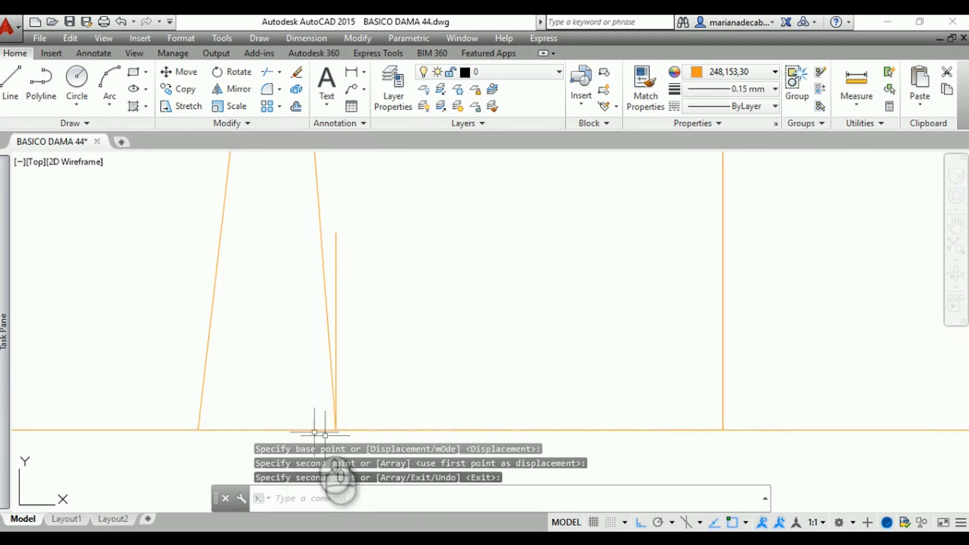
key("Escape")
Erase the guide lines that marked the copied dart's position on the mirrored back's hem
scroll(402, 320, "down", 3)
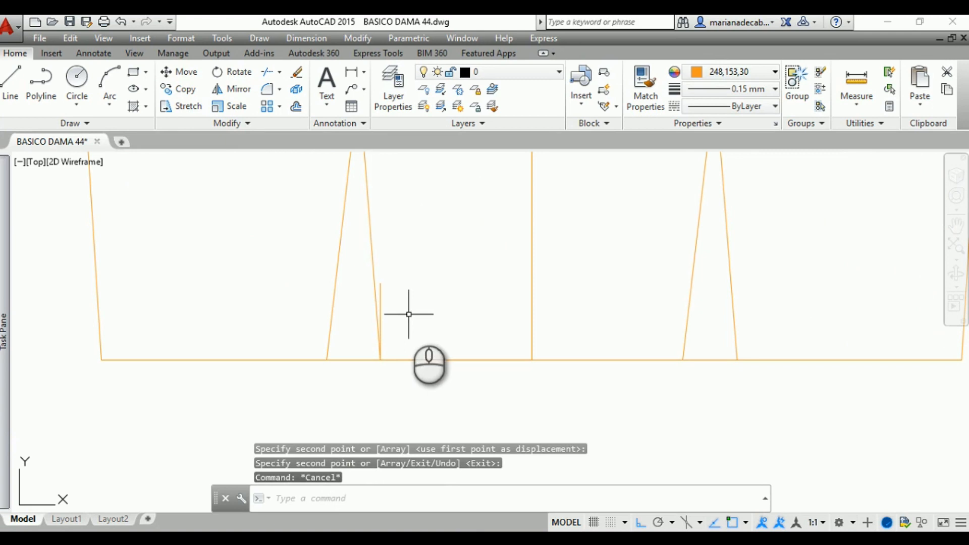
left_click(380, 300)
key("Delete")
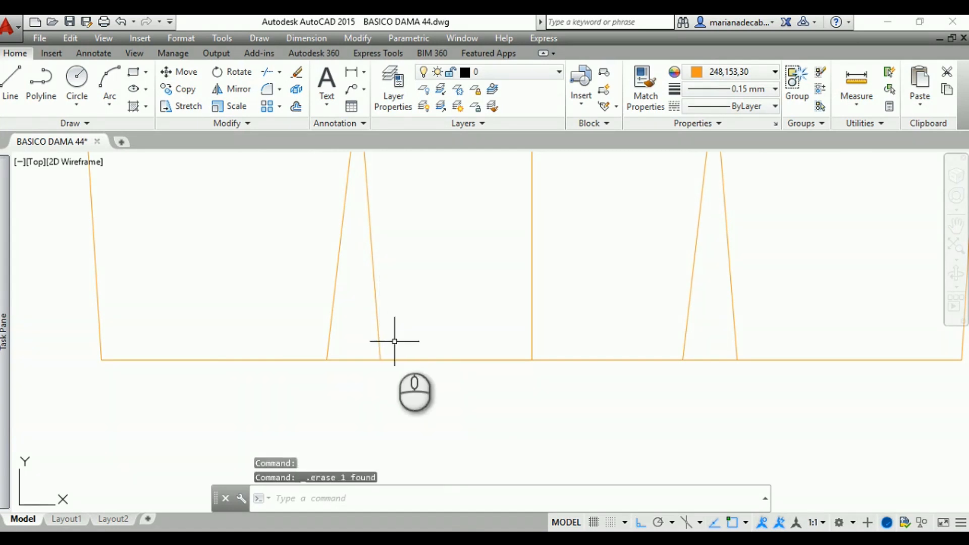
scroll(405, 362, "up", 4)
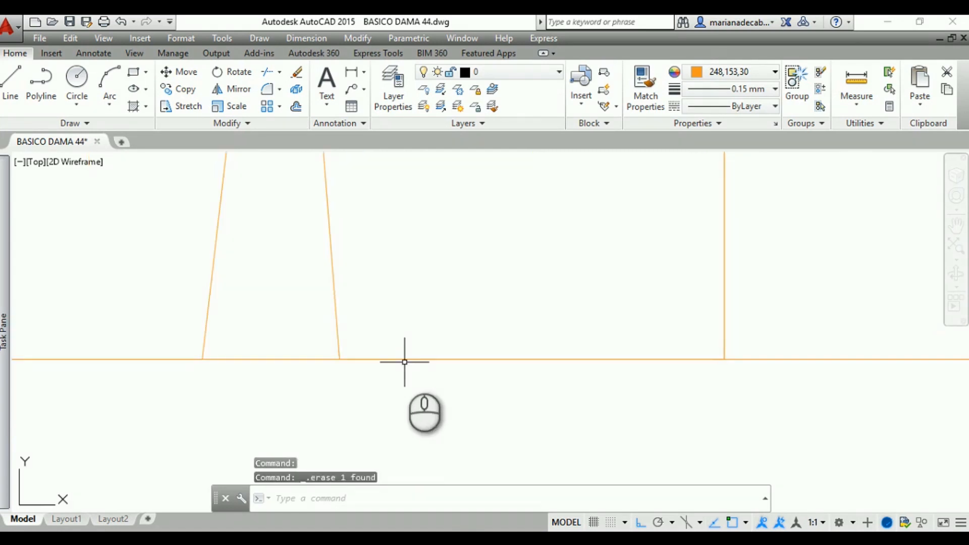
left_click(404, 359)
key("Escape")
Move the whole front half bodice with its darts about 40 units horizontally away from the back piece
scroll(424, 399, "down", 5)
scroll(440, 374, "down", 3)
mouse_move(466, 428)
middle_mouse_down()
mouse_move(436, 462)
mouse_move(359, 468)
middle_mouse_up()
scroll(362, 467, "down", 3)
scroll(452, 458, "down", 2)
middle_click_drag(420, 443, 362, 422)
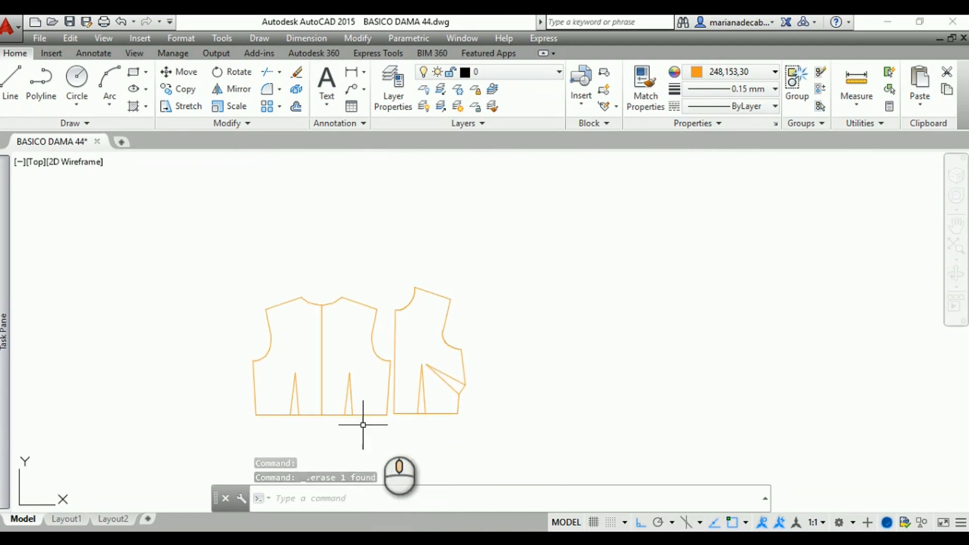
left_click(518, 448)
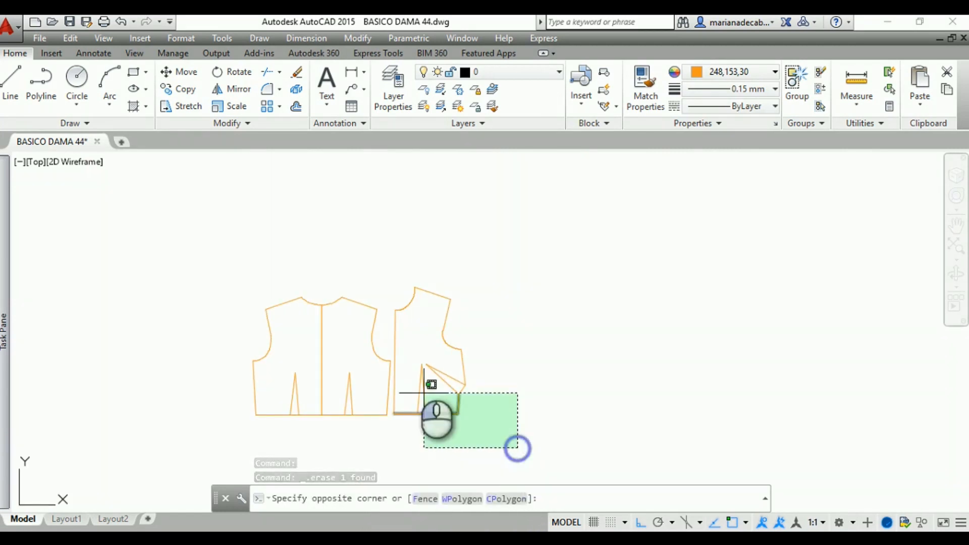
left_click(393, 281)
left_click(187, 71)
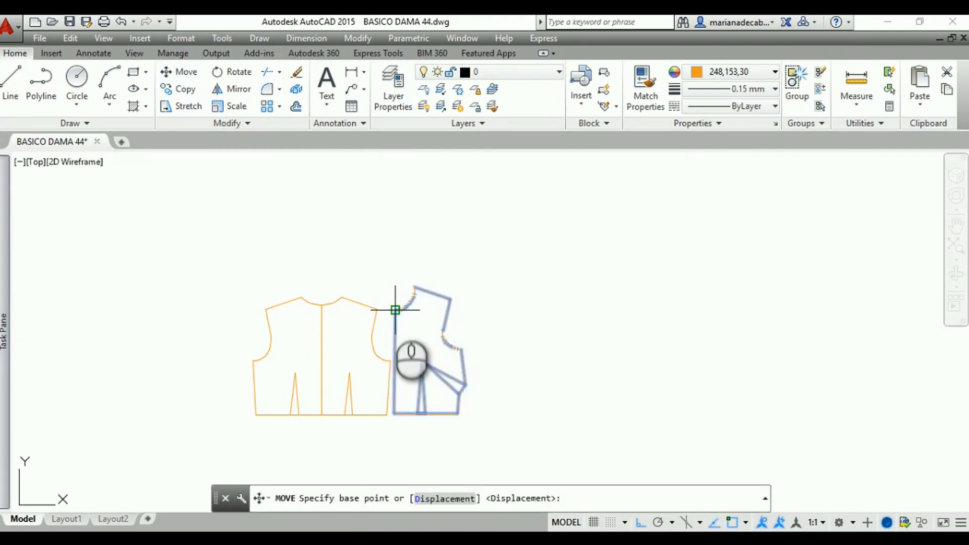
left_click(395, 310)
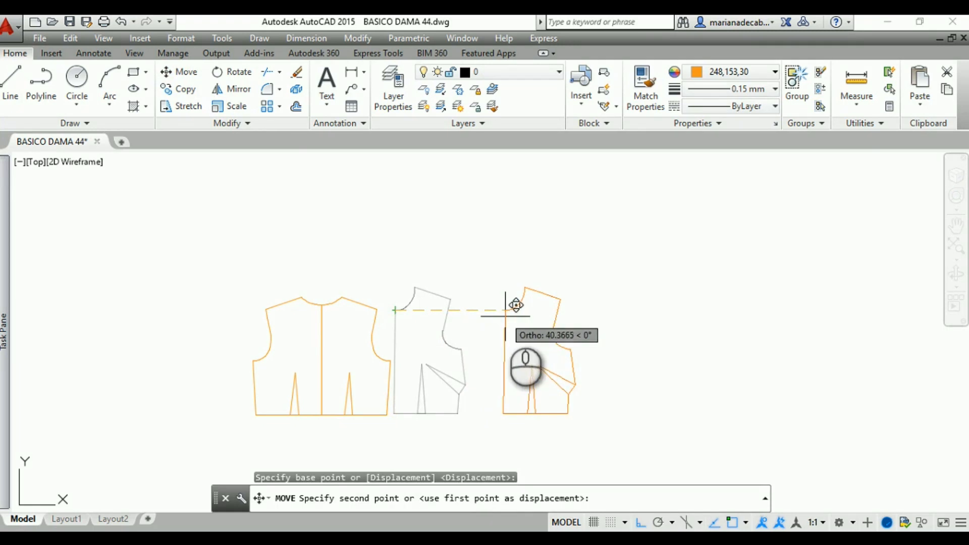
left_click(505, 316)
Start editing the front bodice's hem line as a polyline and convert it into one
mouse_move(629, 356)
middle_mouse_down()
mouse_move(526, 335)
mouse_move(560, 305)
middle_mouse_up()
scroll(529, 335, "up", 4)
scroll(560, 318, "down", 3)
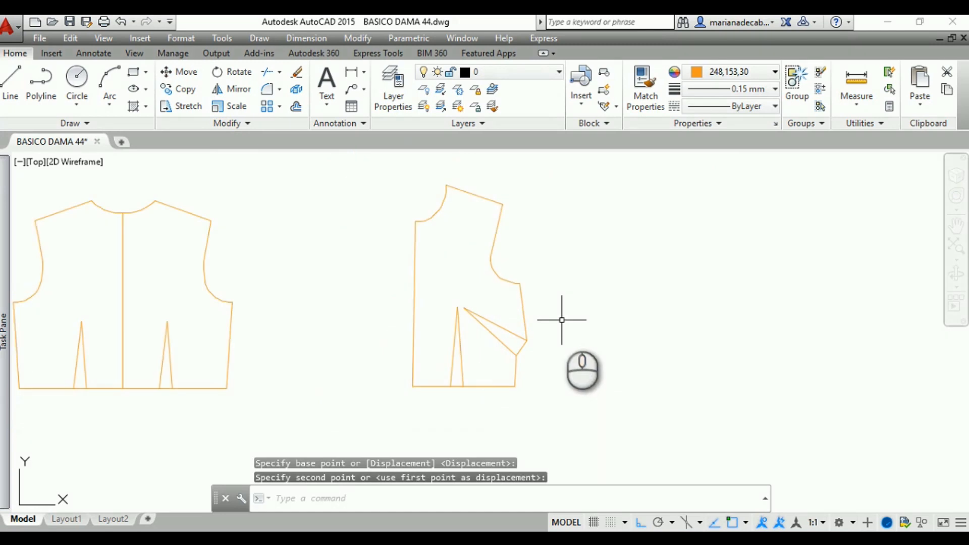
left_click(481, 387)
left_click(247, 124)
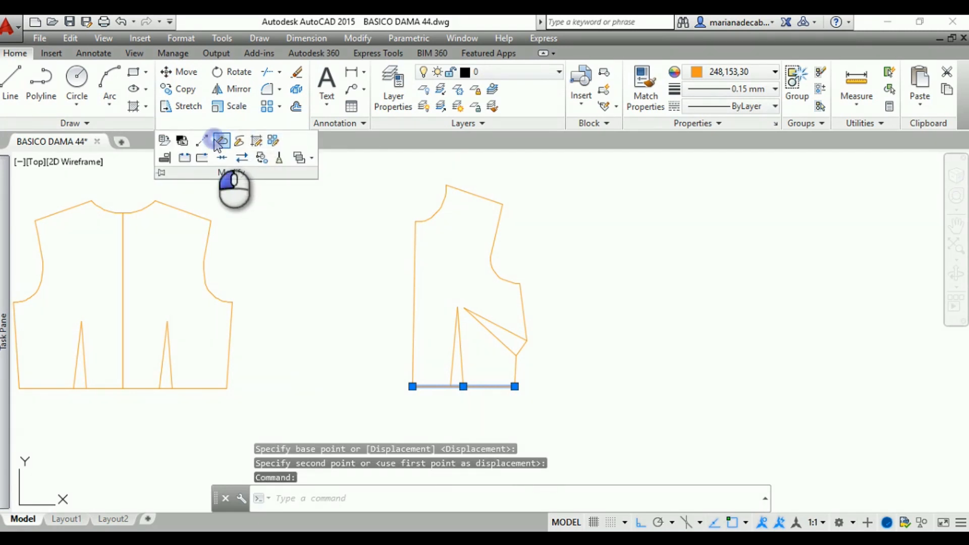
left_click(220, 141)
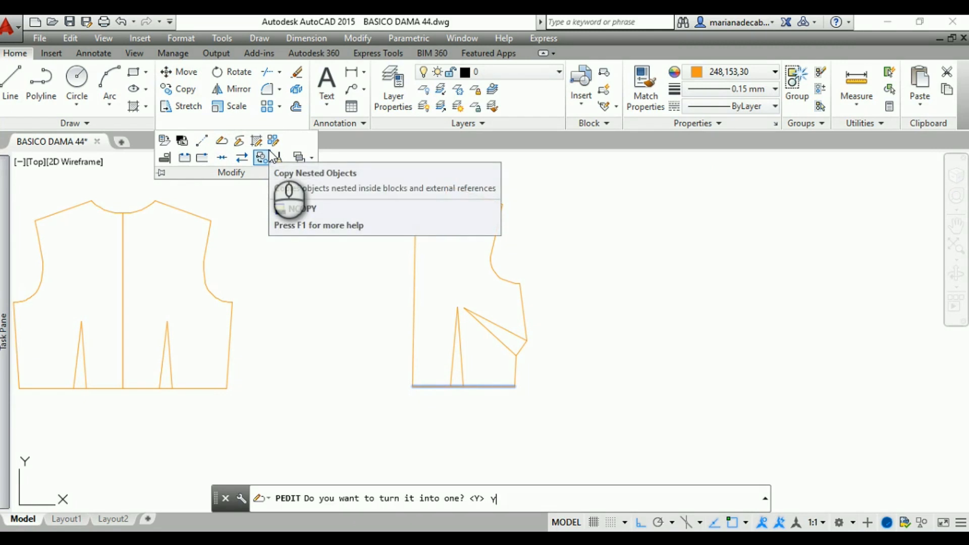
type("y")
key("Return")
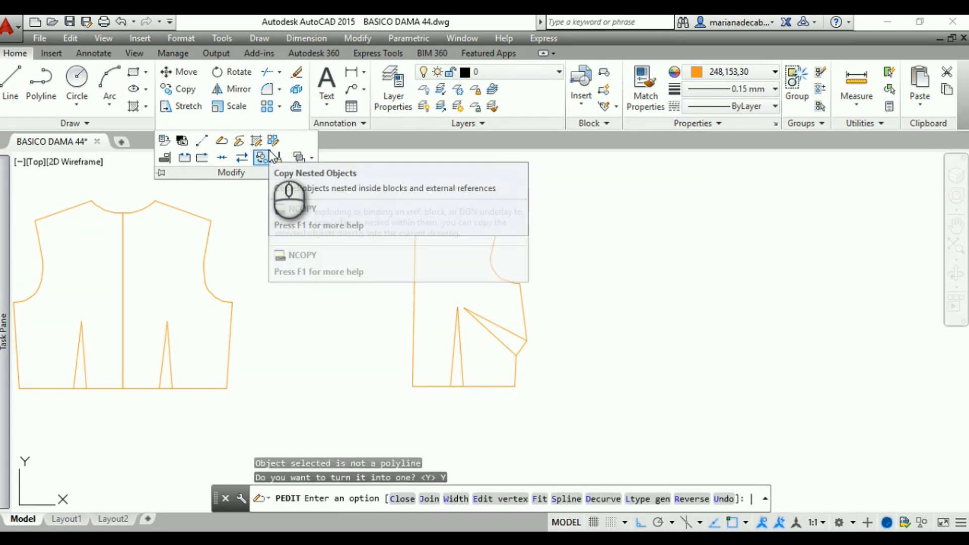
Join the front bodice's outline segments to the hem polyline and check the joined contour
type("J")
key("Return")
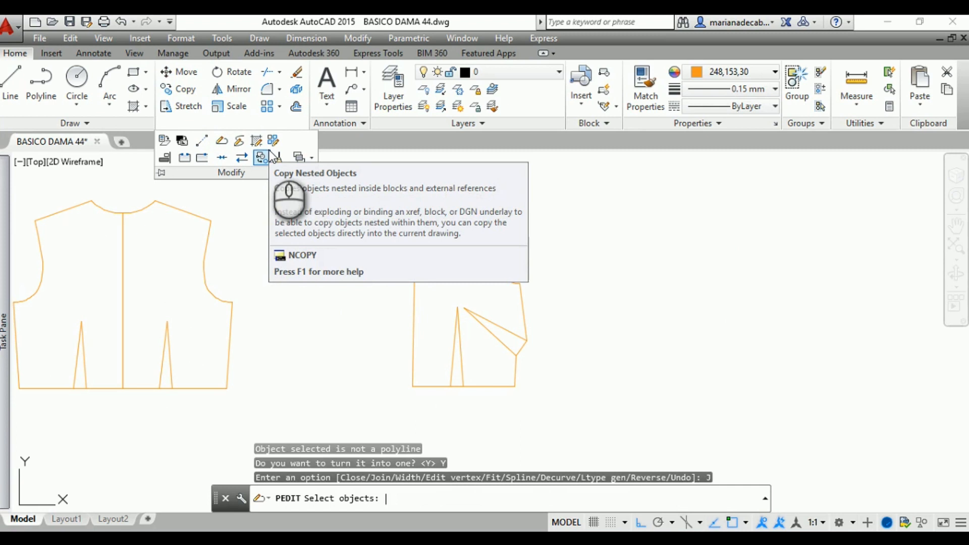
left_click(570, 402)
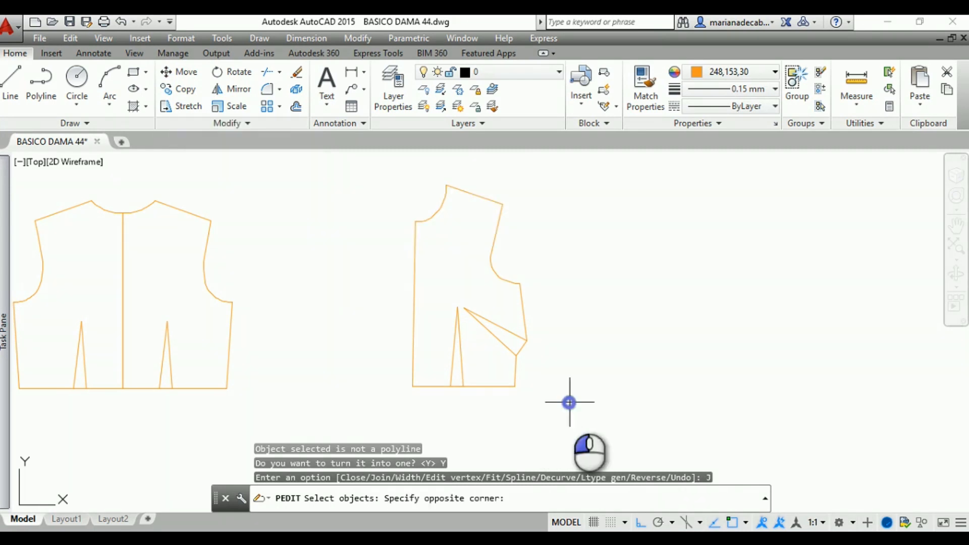
left_click(385, 182)
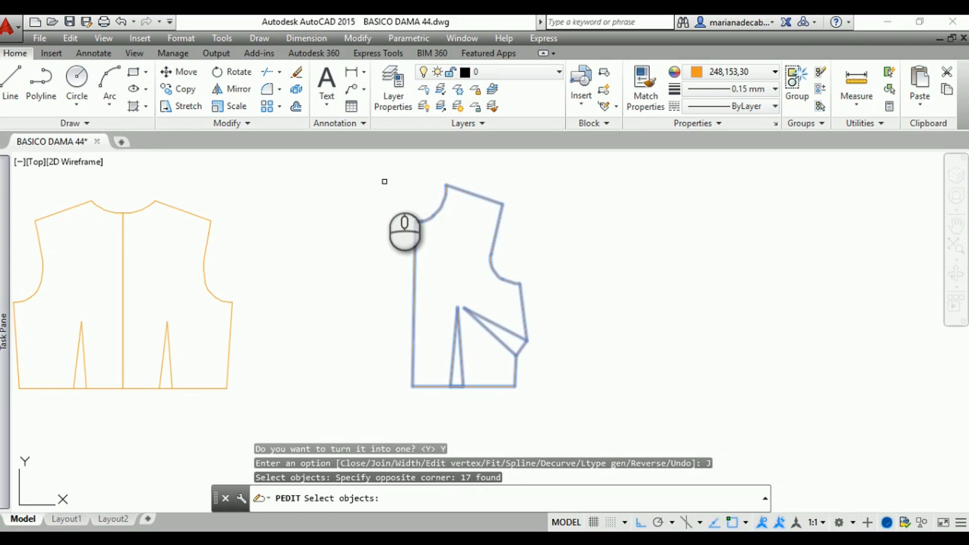
key("Return")
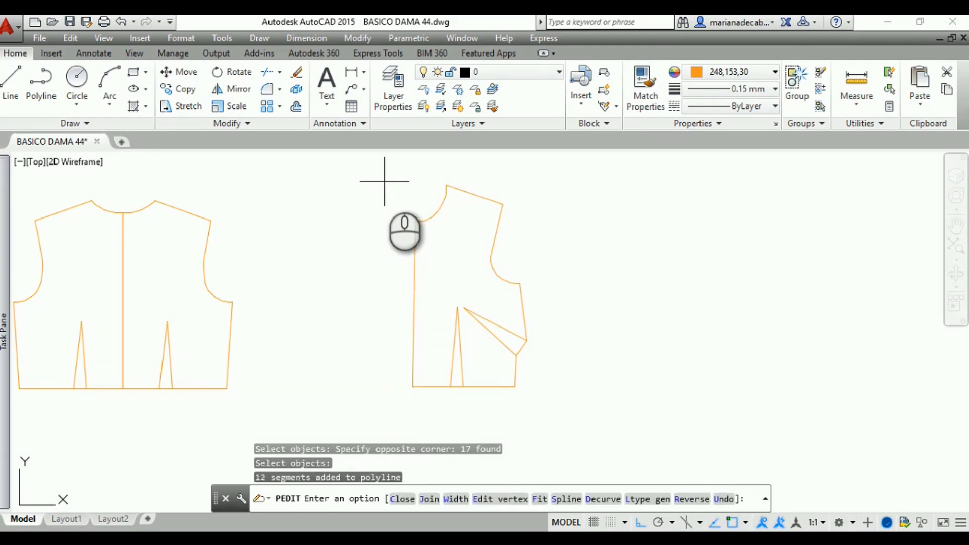
key("Escape")
left_click(505, 386)
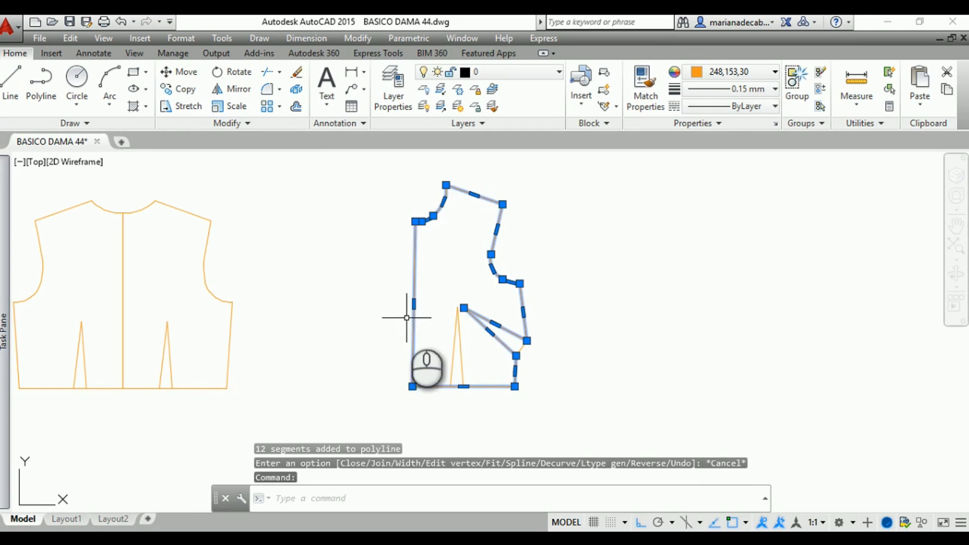
key("Escape")
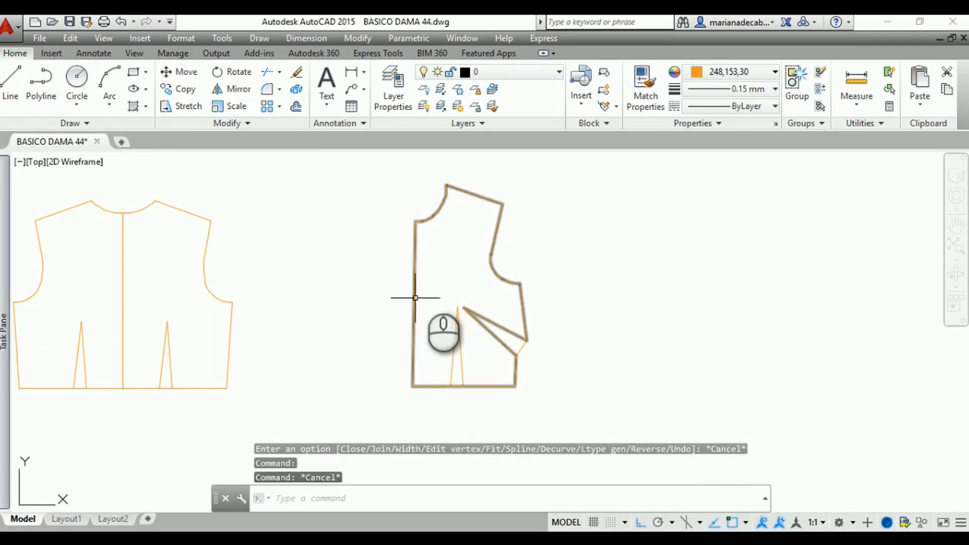
Mirror the joined front outline about the center-front line, keeping the source half
left_click(419, 221)
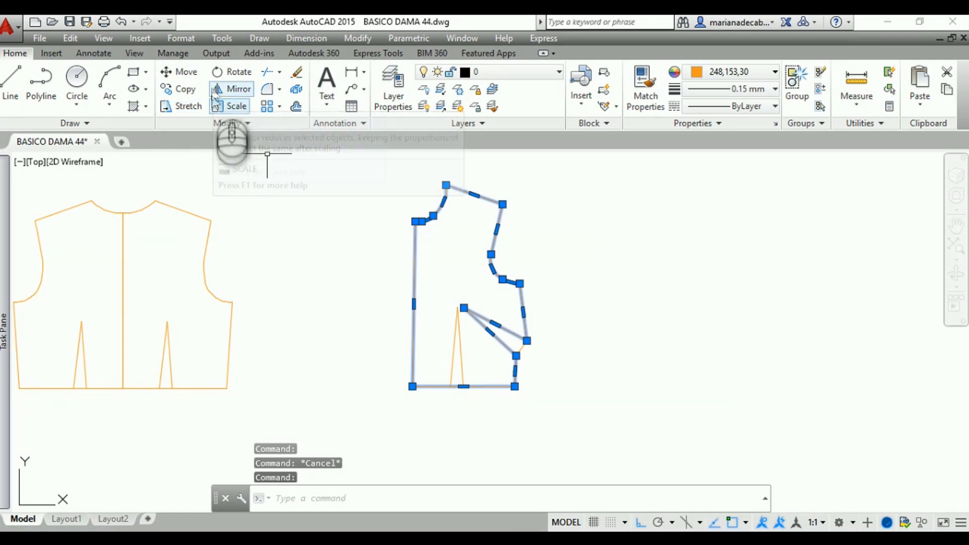
left_click(232, 89)
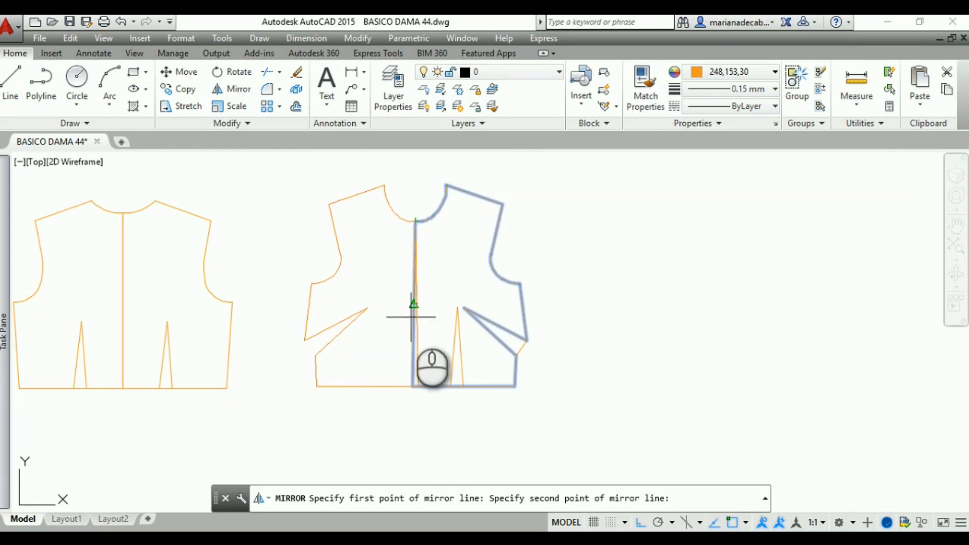
scroll(408, 323, "up", 3)
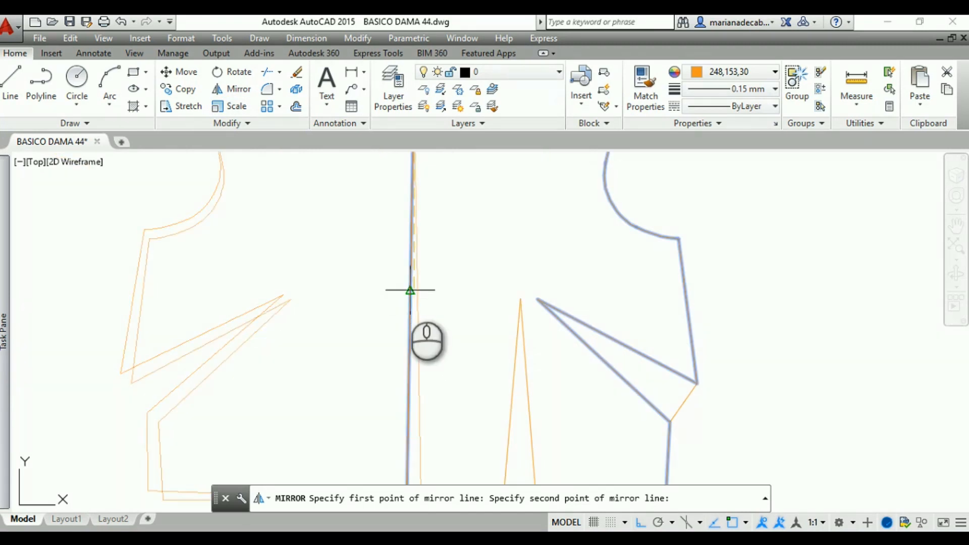
left_click(406, 290)
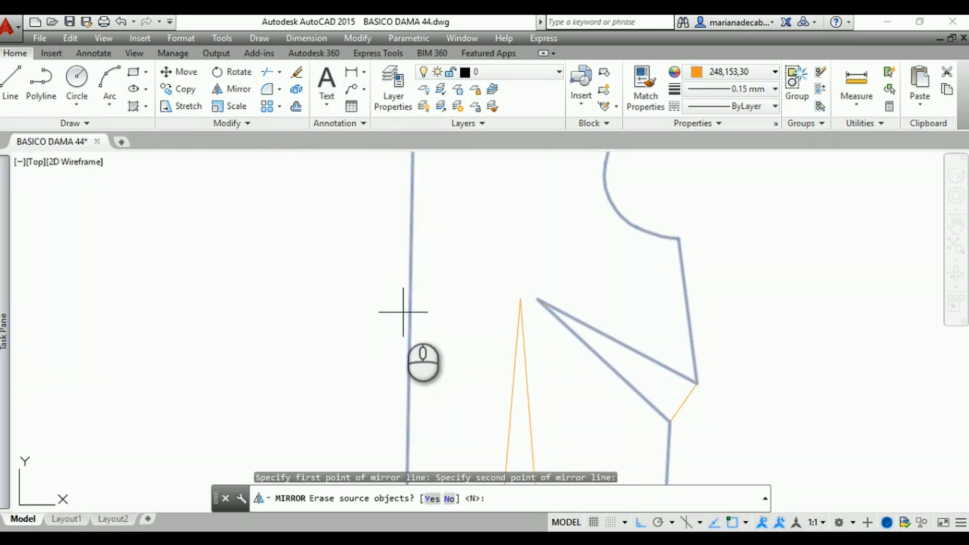
key("Return")
scroll(397, 296, "down", 5)
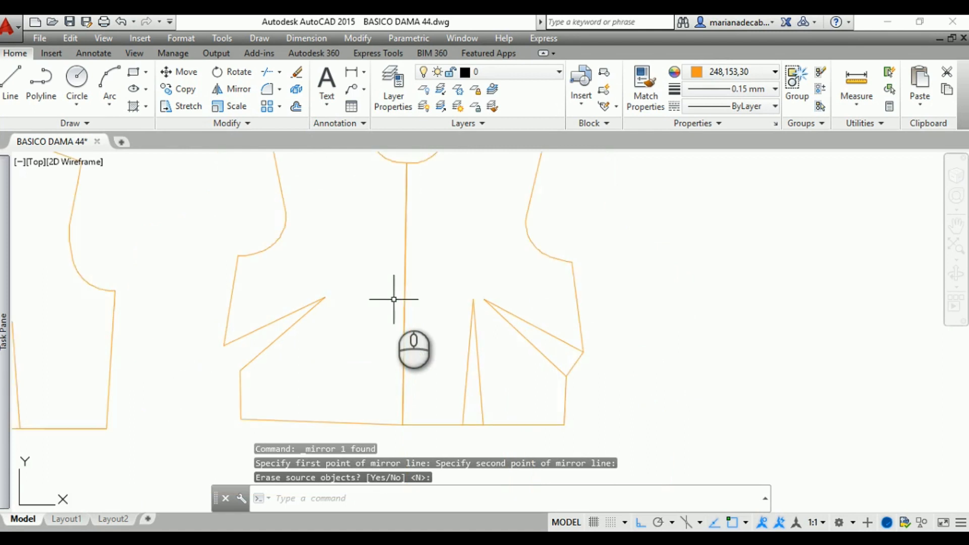
Draw a line closing the side dart's opening on the mirrored front half, between its two outer endpoints
middle_click_drag(325, 404, 379, 434)
scroll(375, 428, "up", 2)
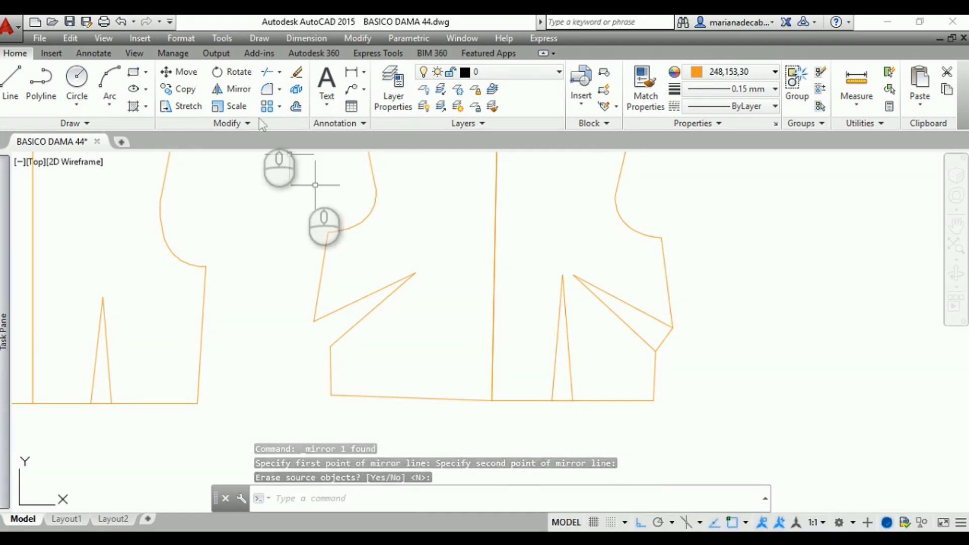
left_click(271, 74)
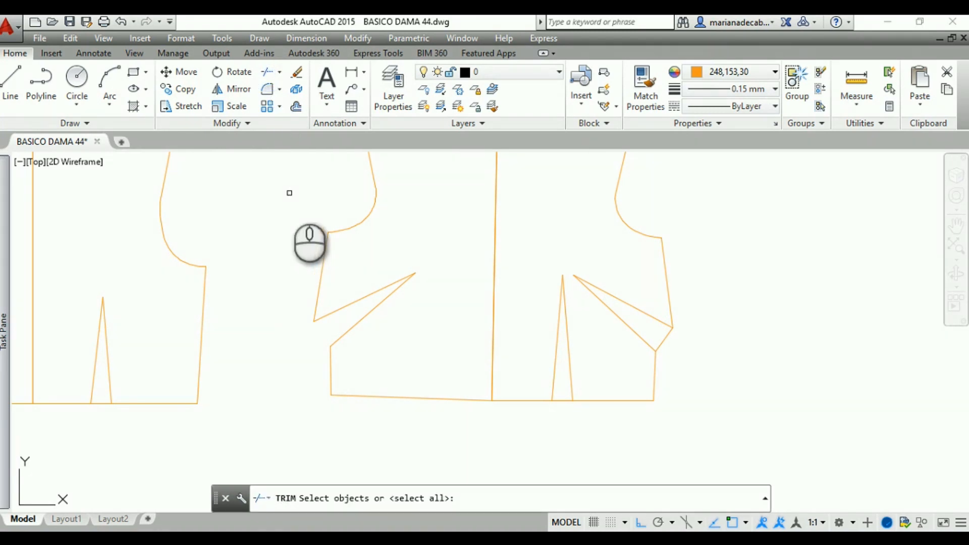
key("Escape")
left_click(9, 79)
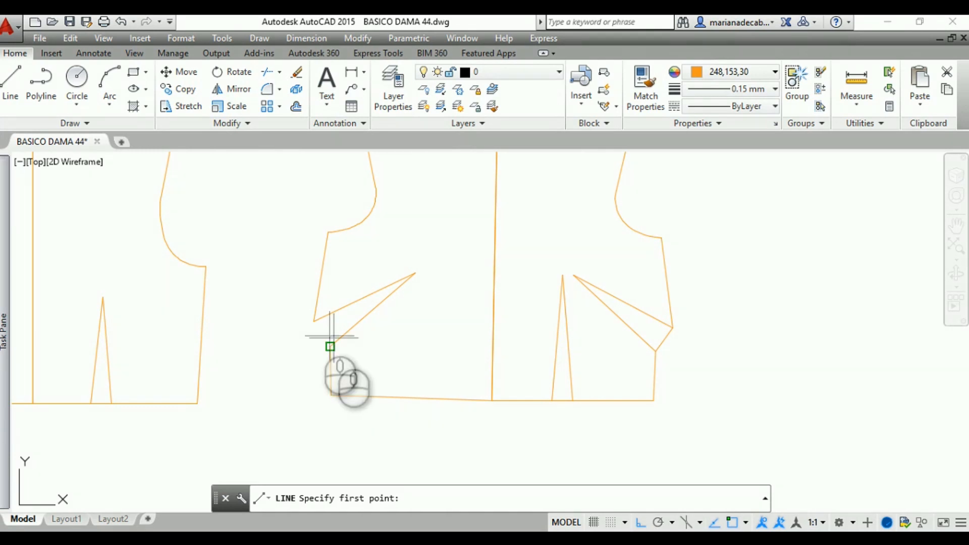
left_click(314, 321)
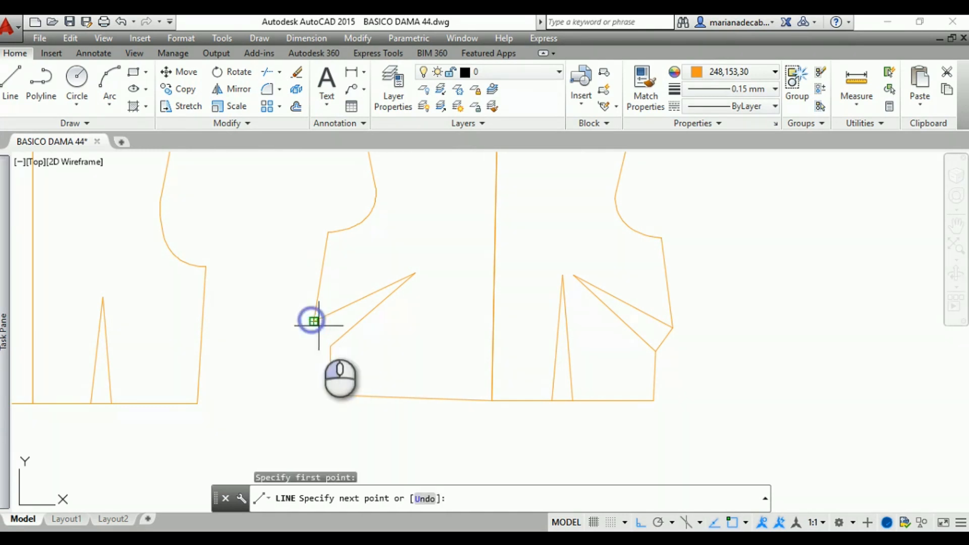
left_click(330, 347)
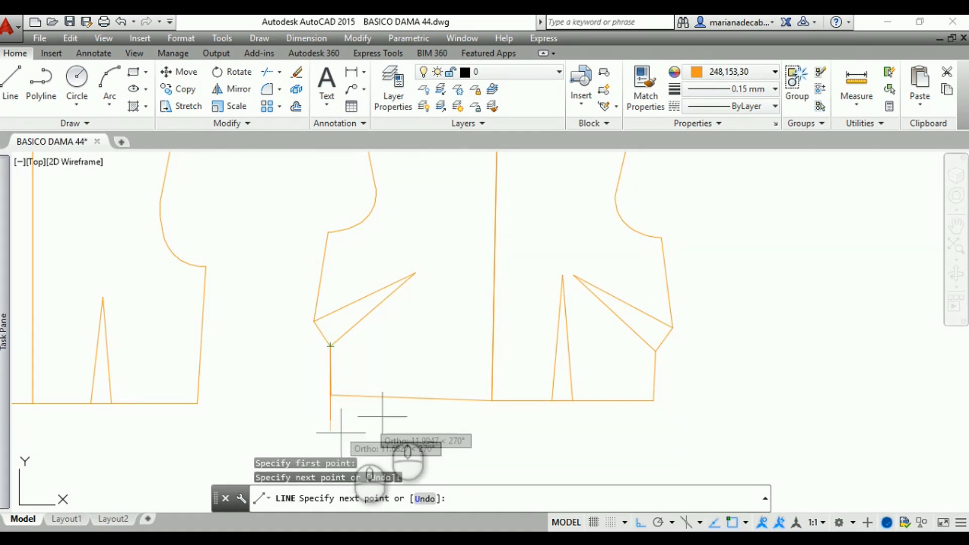
scroll(392, 390, "down", 2)
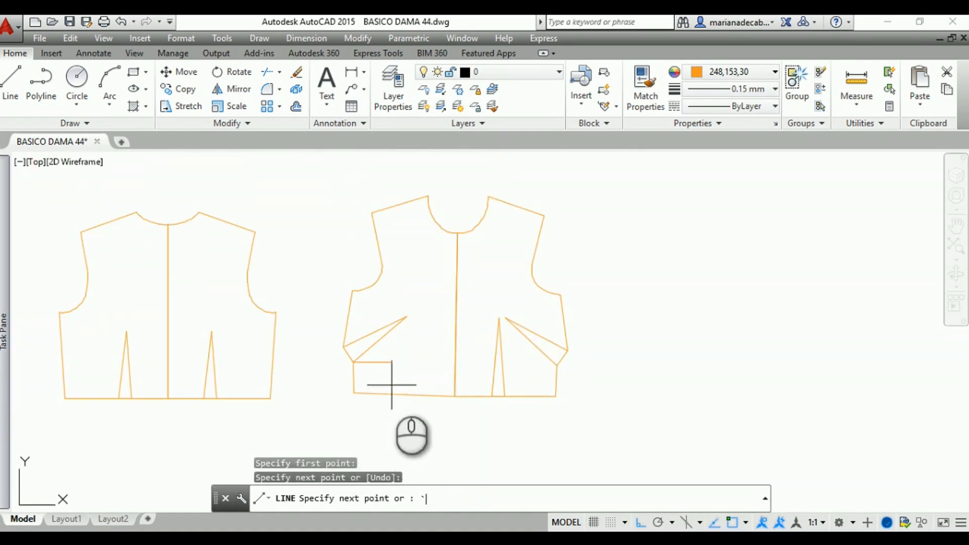
left_click(353, 393)
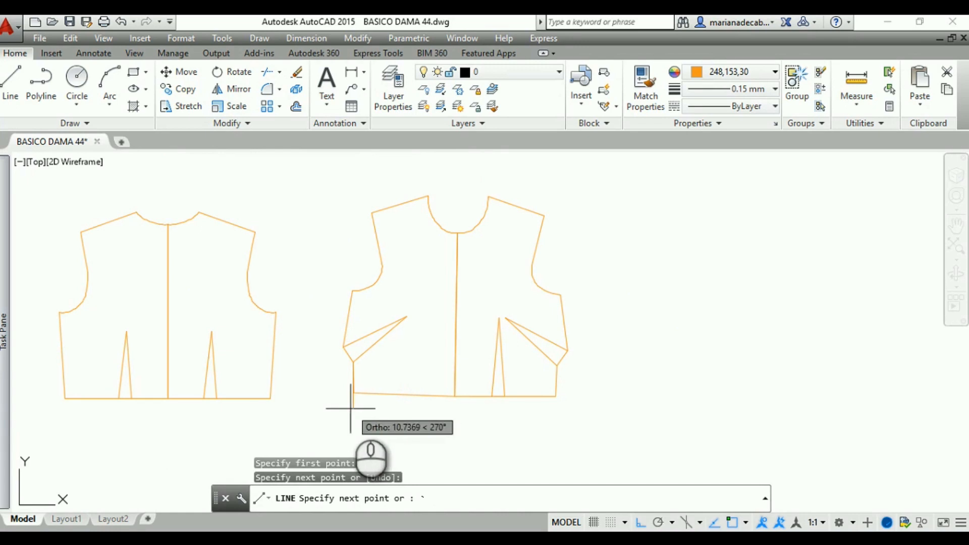
key("Escape")
Examine the full front piece's darts and the mirrored half's joined outline
scroll(333, 410, "up", 5)
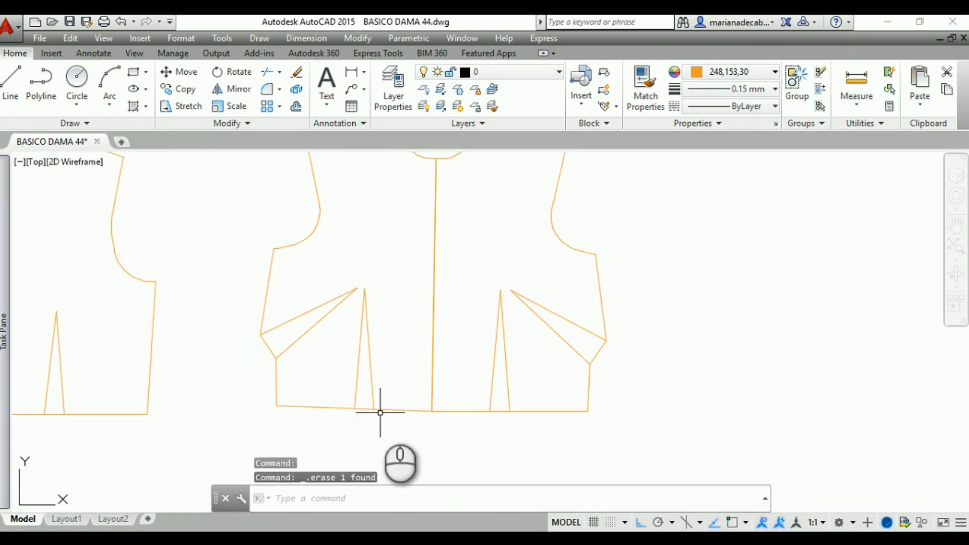
scroll(382, 417, "down", 3)
middle_click_drag(381, 420, 455, 384)
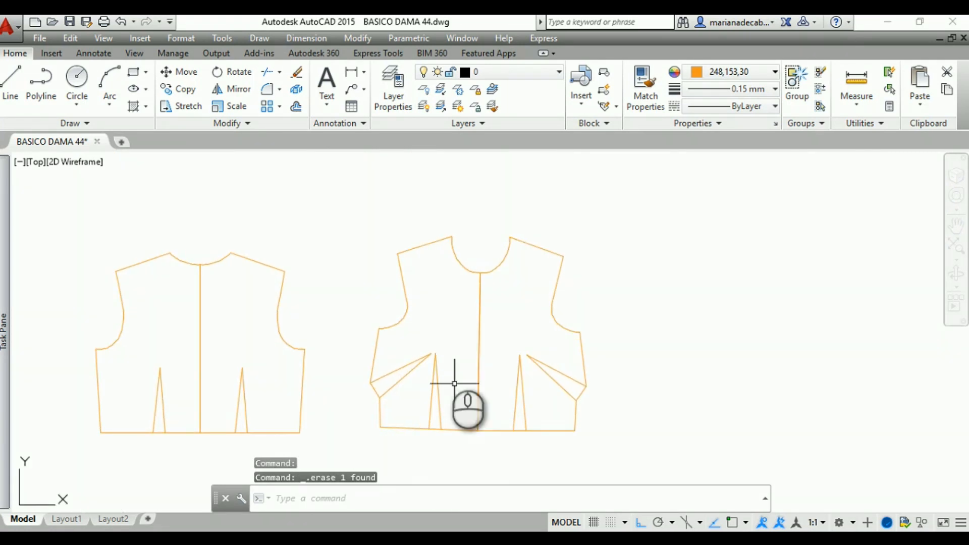
left_click(480, 344)
scroll(562, 341, "down", 2)
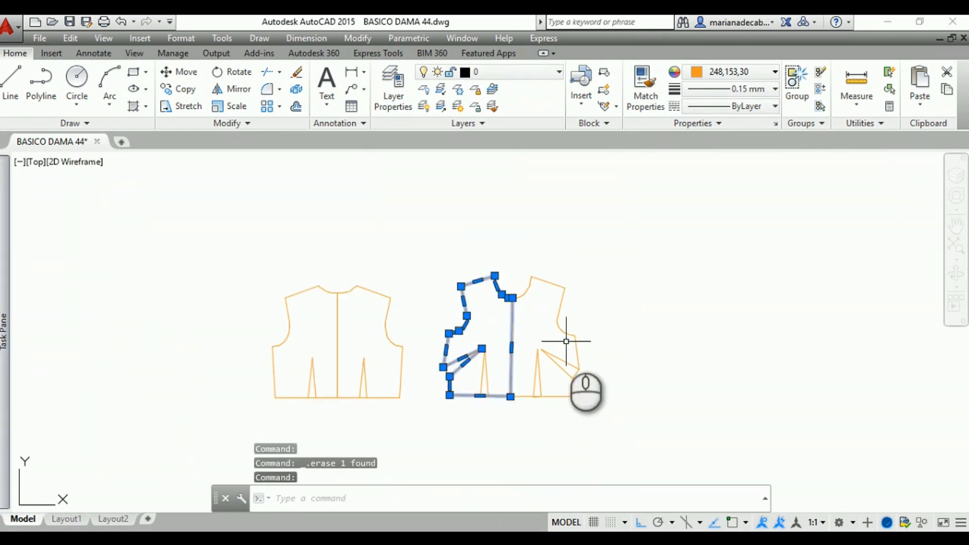
key("Escape")
Add a multiline text label reading ESPALDA, CORTAR 1 and TALLA 44 on three lines in the back piece's left half
middle_click_drag(367, 273, 461, 283)
scroll(447, 264, "up", 5)
middle_click_drag(481, 167, 497, 125)
middle_click_drag(609, 301, 611, 248)
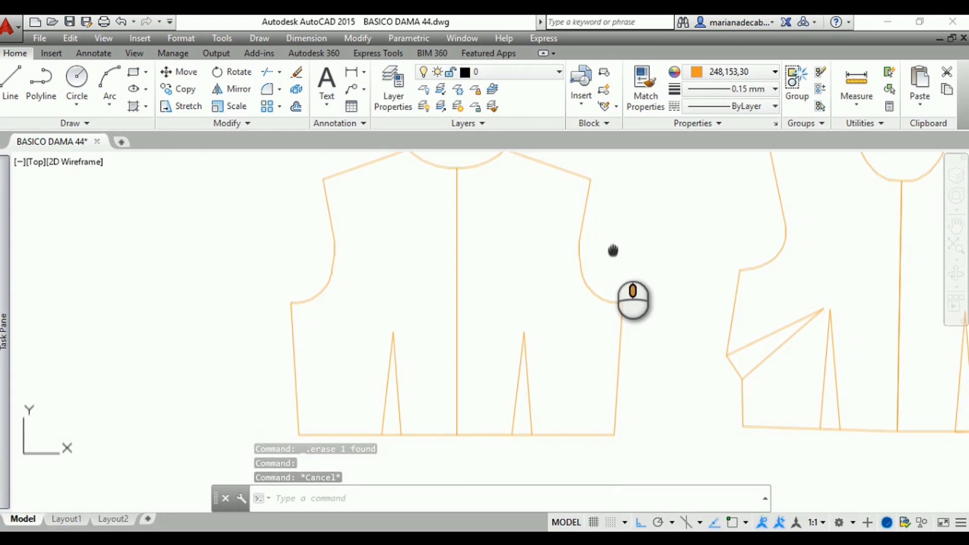
scroll(612, 255, "up", 2)
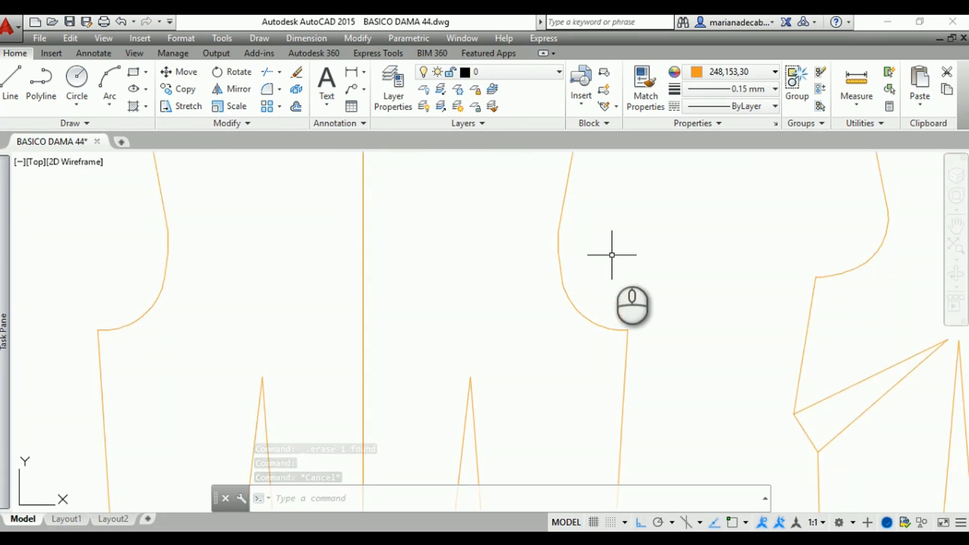
mouse_move(612, 255)
middle_mouse_down()
mouse_move(657, 314)
mouse_move(701, 342)
mouse_move(705, 328)
middle_mouse_up()
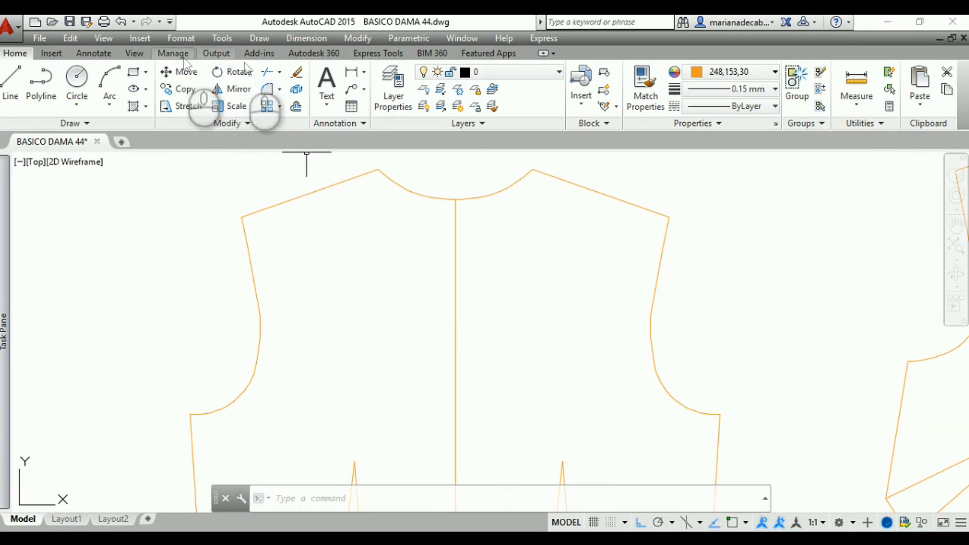
left_click(326, 76)
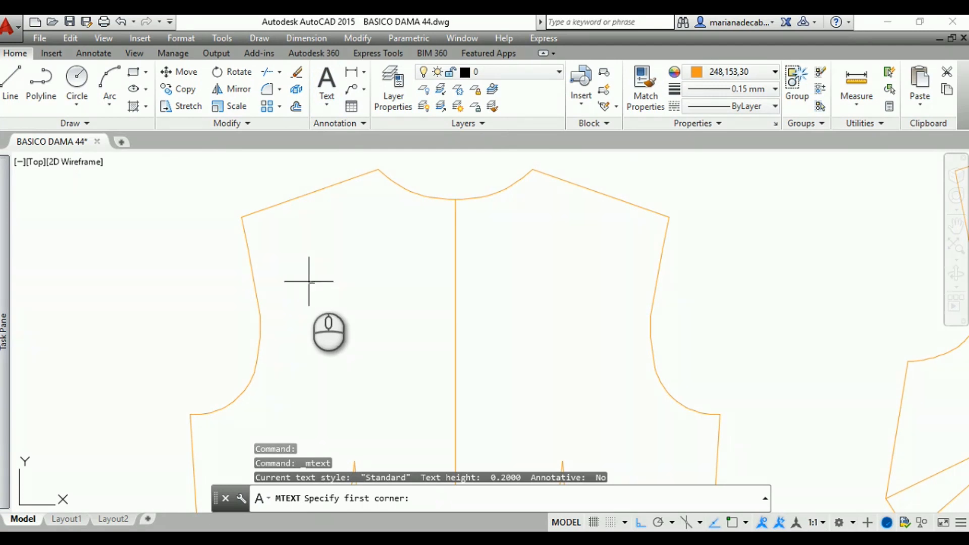
left_click(308, 281)
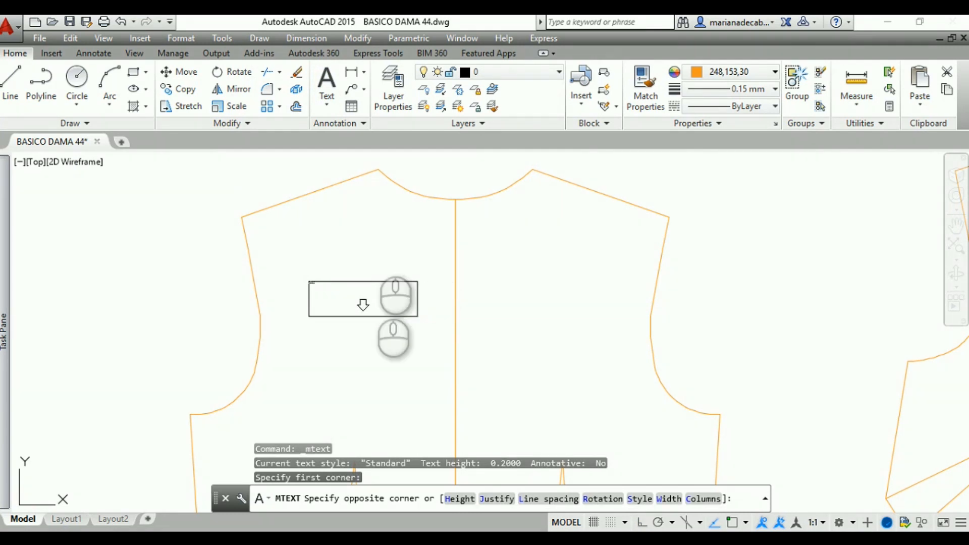
left_click(381, 317)
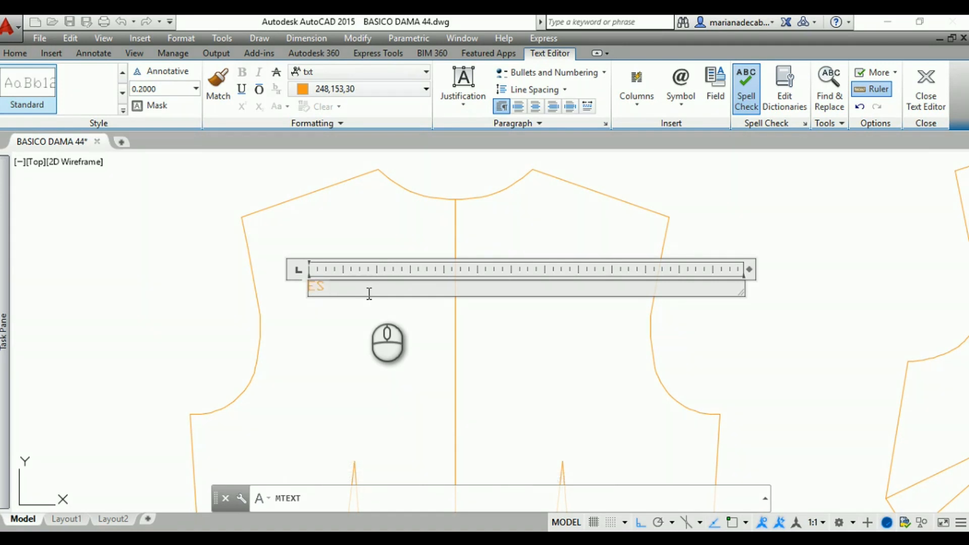
type("ESPALDA")
key("Return")
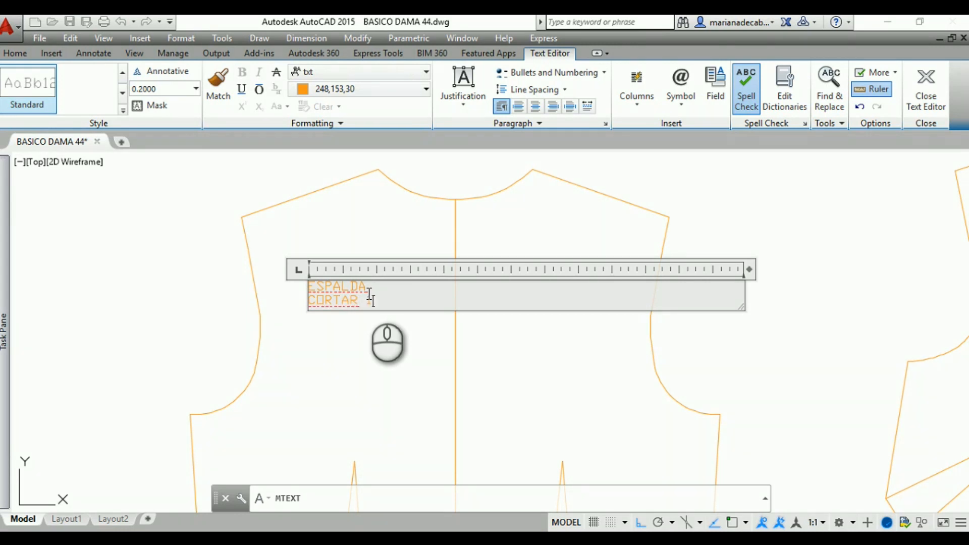
key("Return")
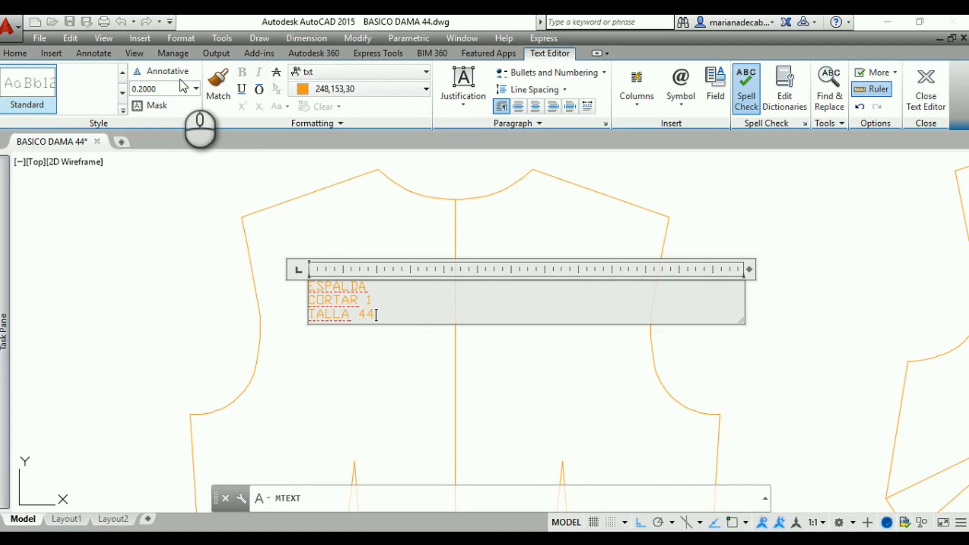
Set the height of all the back label's text to 2 and finish editing it
left_click(196, 90)
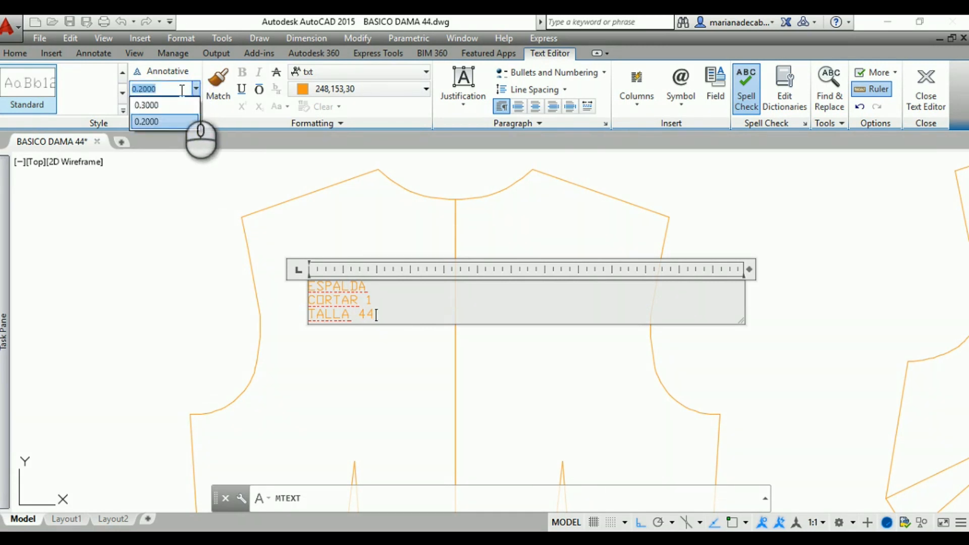
left_click(181, 90)
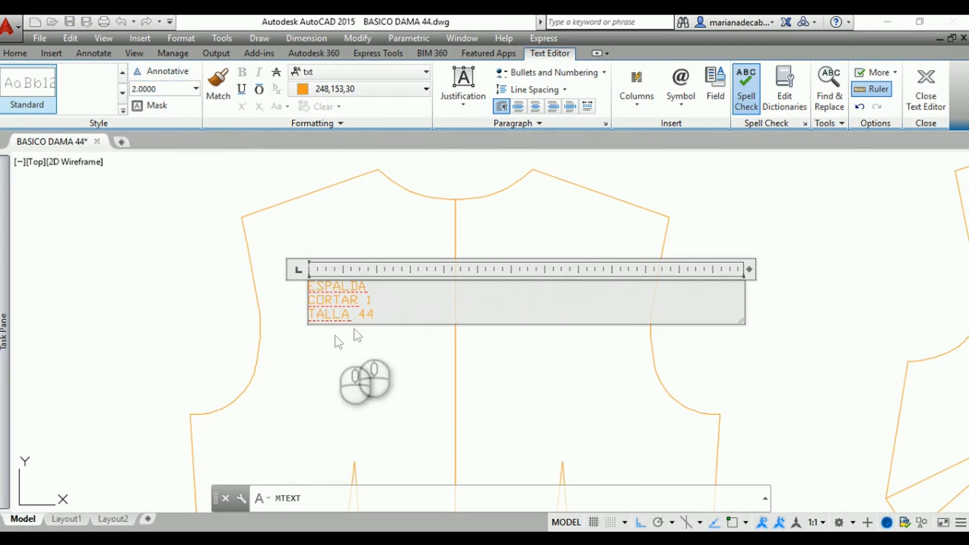
left_click_drag(375, 315, 308, 280)
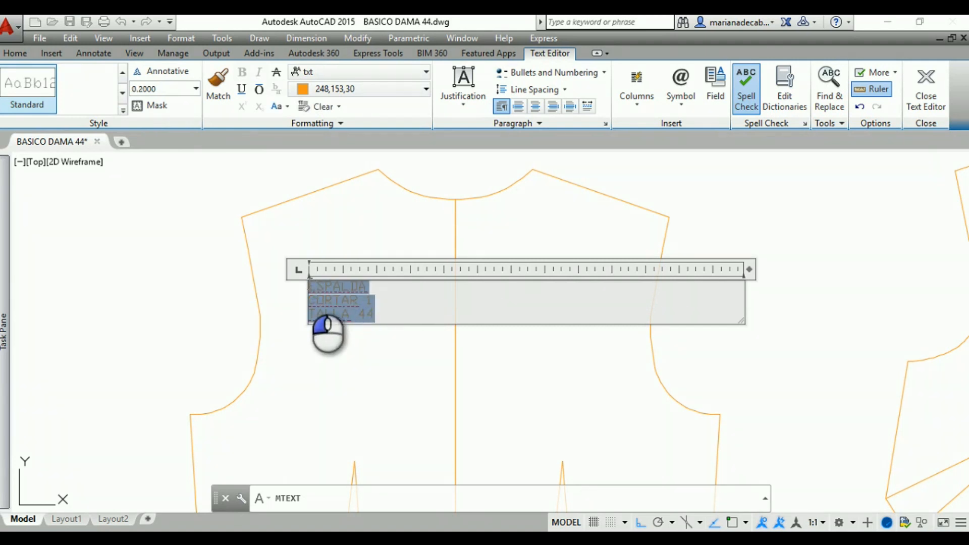
left_click(175, 89)
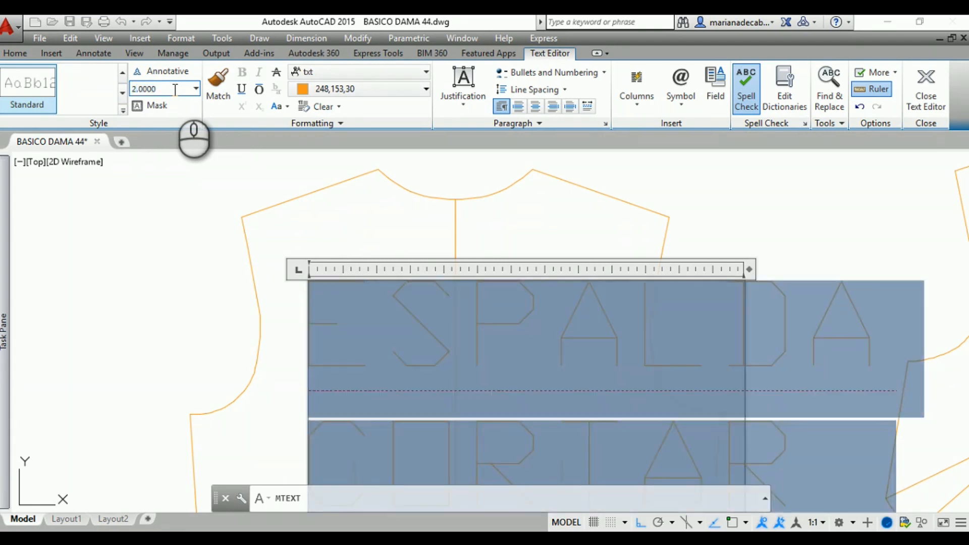
left_click(177, 271)
Widen the back label's text frame so that CORTAR 1 and TALLA 44 each fit on one line
middle_click_drag(202, 311, 174, 224)
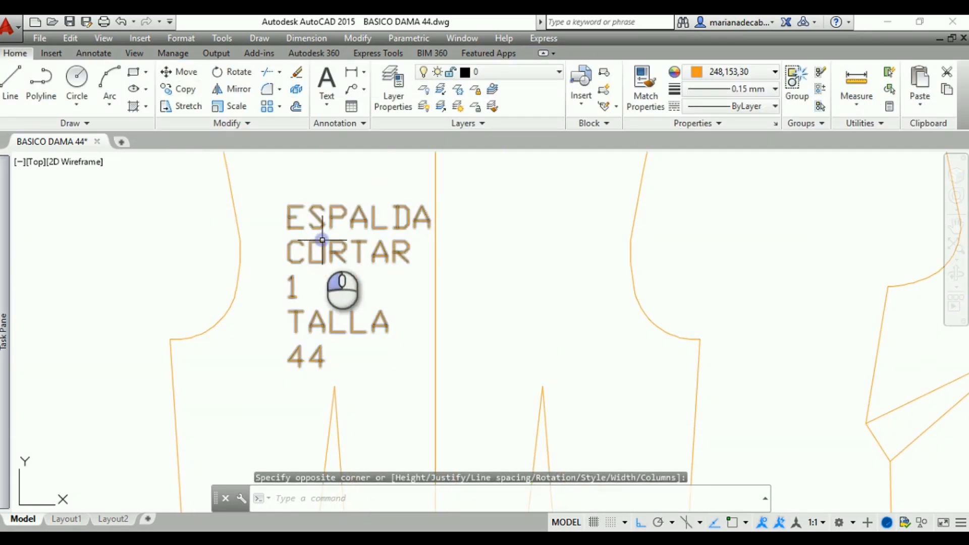
left_click(336, 254)
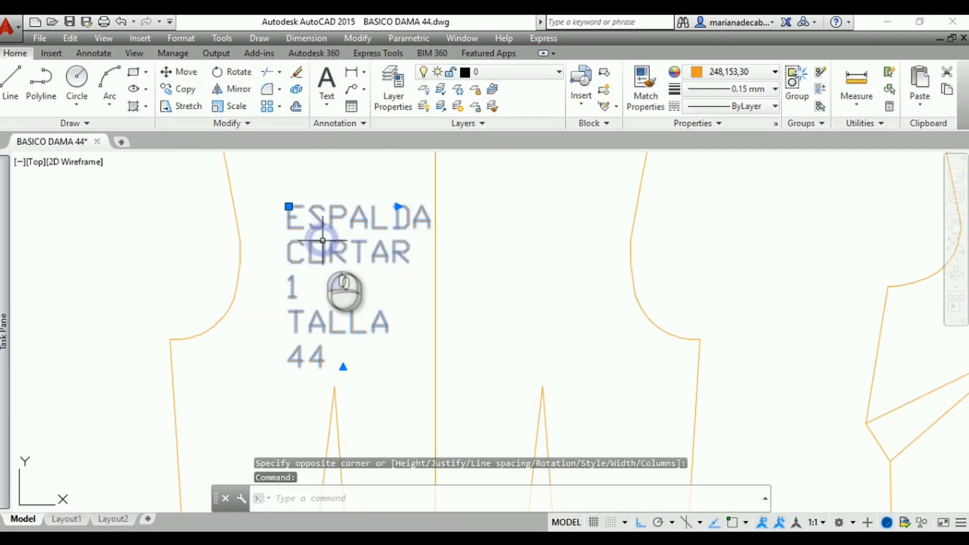
left_click(397, 206)
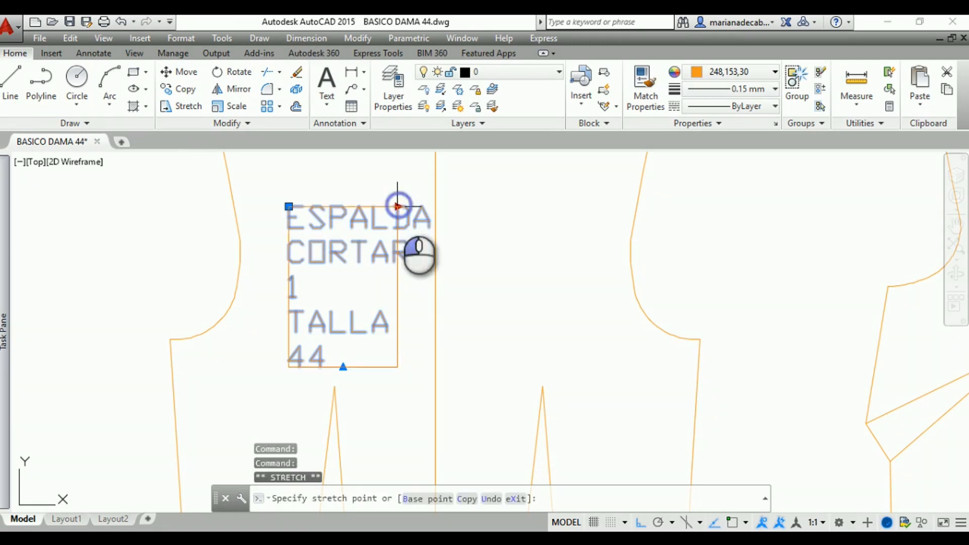
left_click(456, 205)
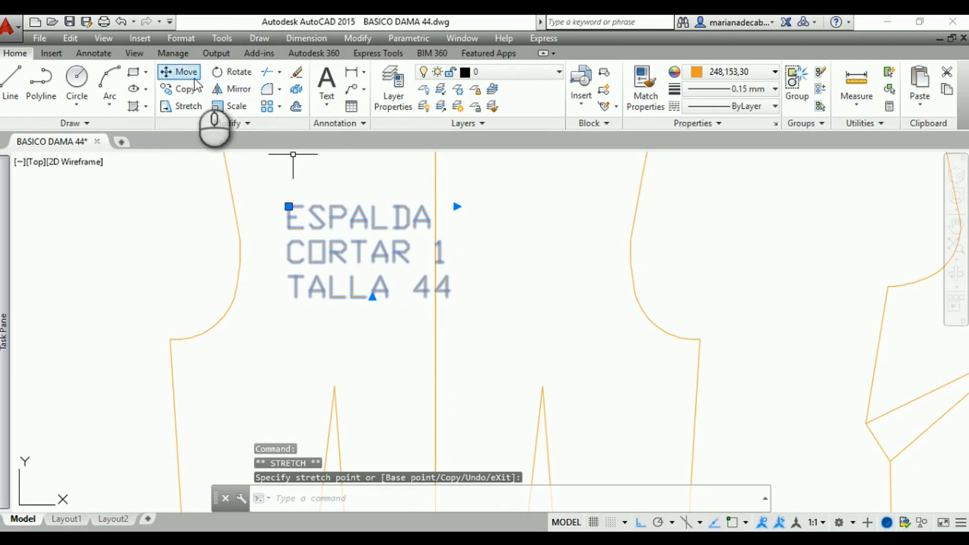
Move the back label about 4 units horizontally toward the left armhole, clear of the center-back line
left_click(175, 53)
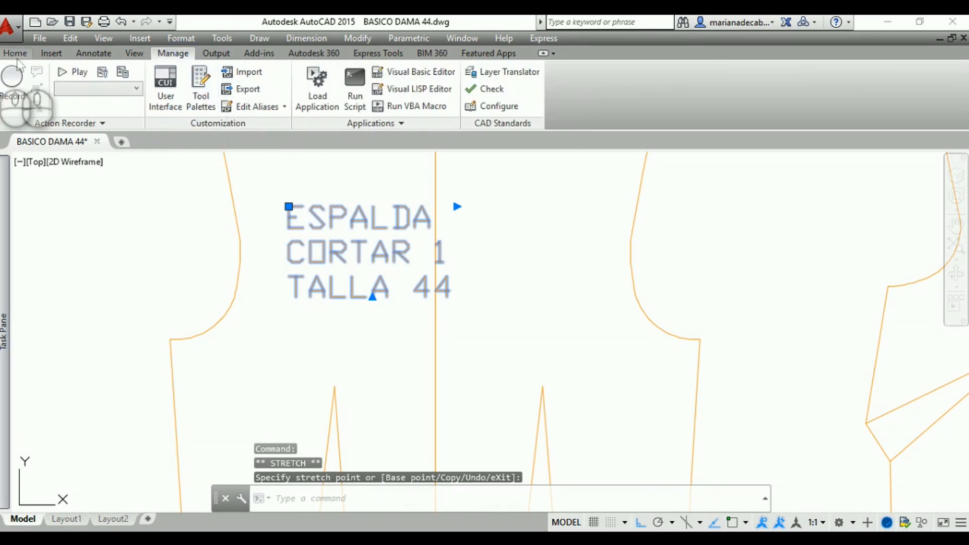
left_click(16, 53)
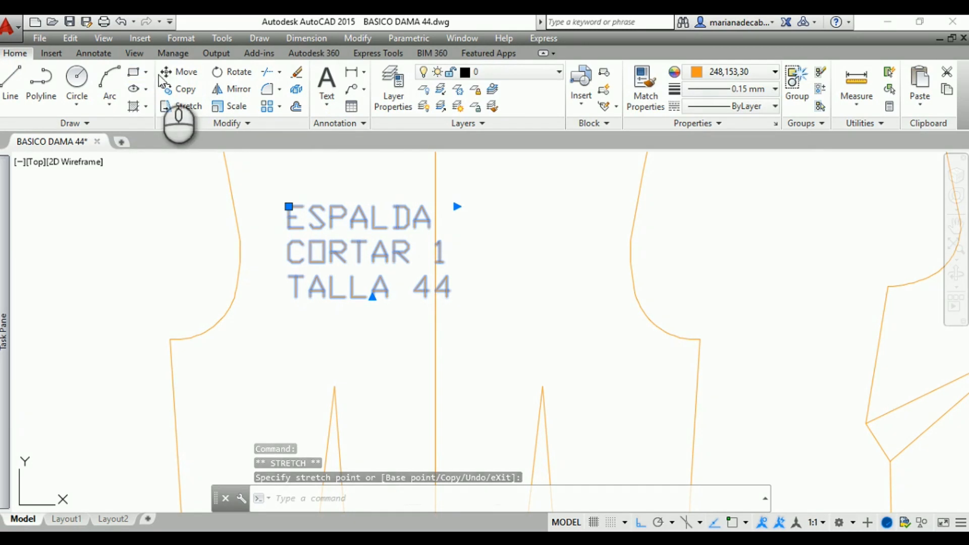
left_click(171, 71)
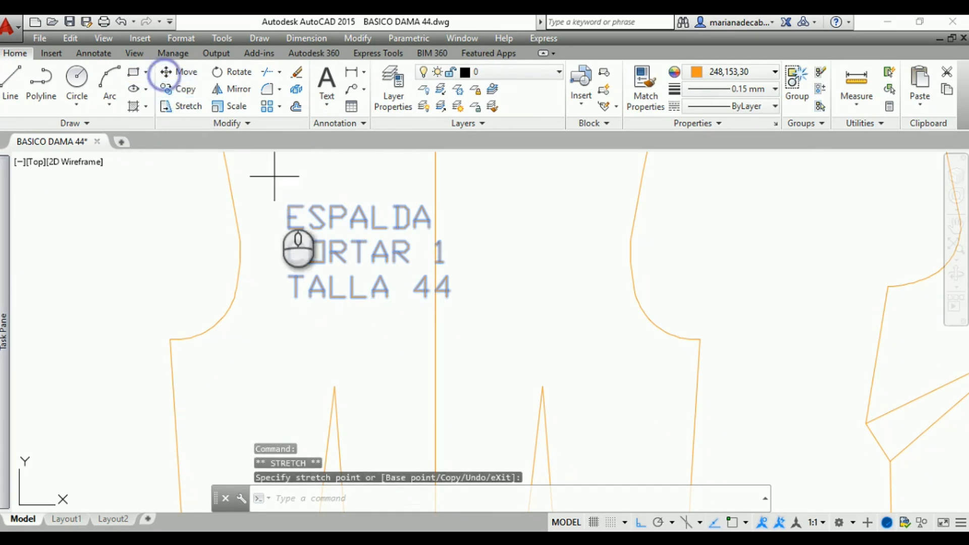
left_click(289, 205)
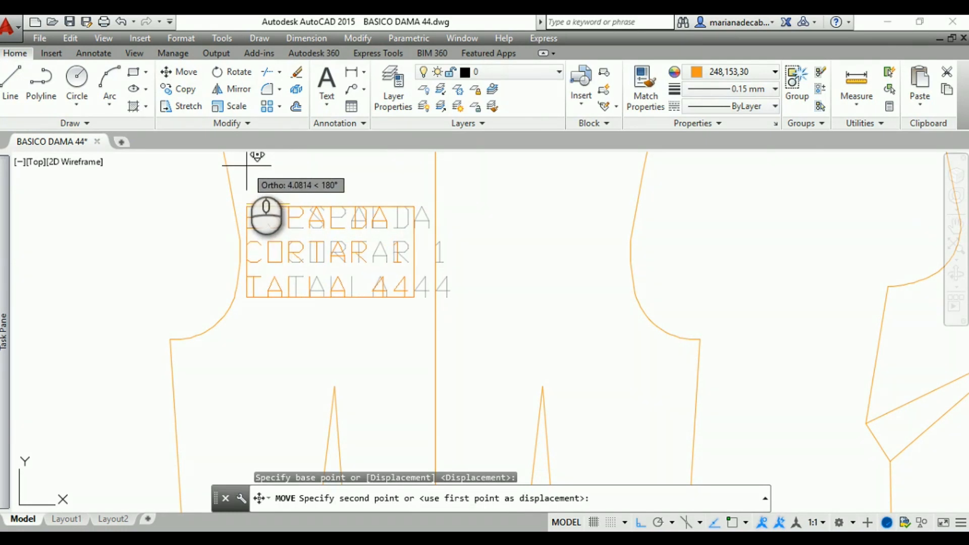
left_click(248, 163)
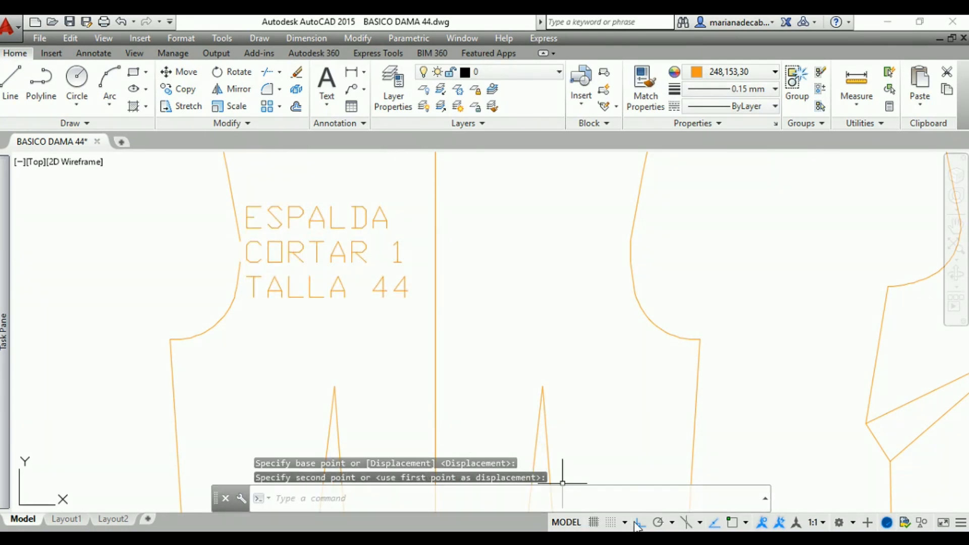
Turn off Ortho mode and move the back label straight up, toward the shoulder of the left half
left_click(638, 523)
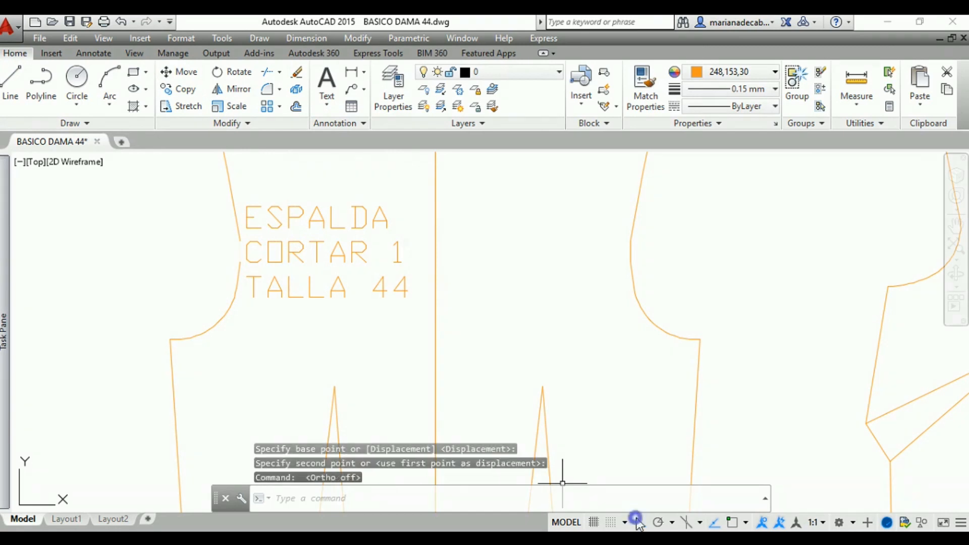
left_click(301, 220)
left_click(295, 216)
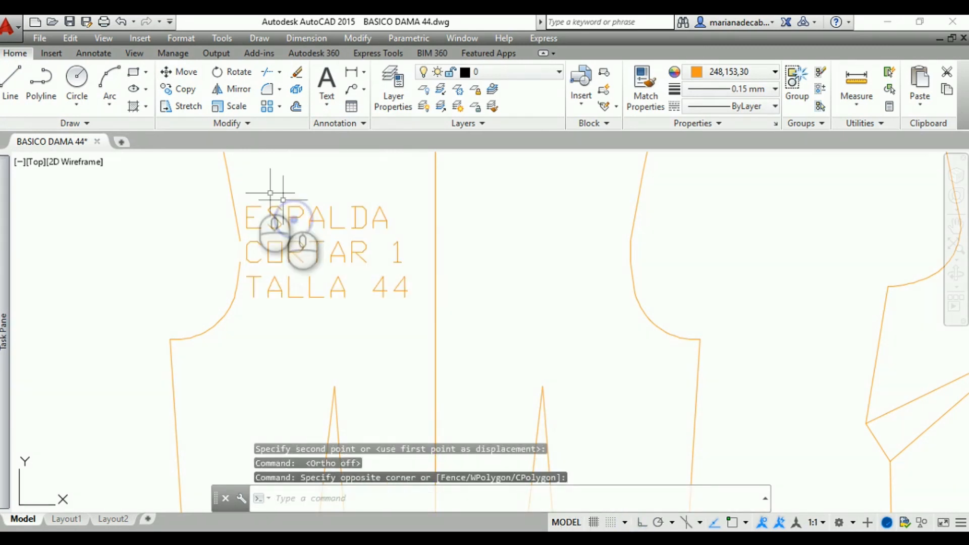
left_click(277, 217)
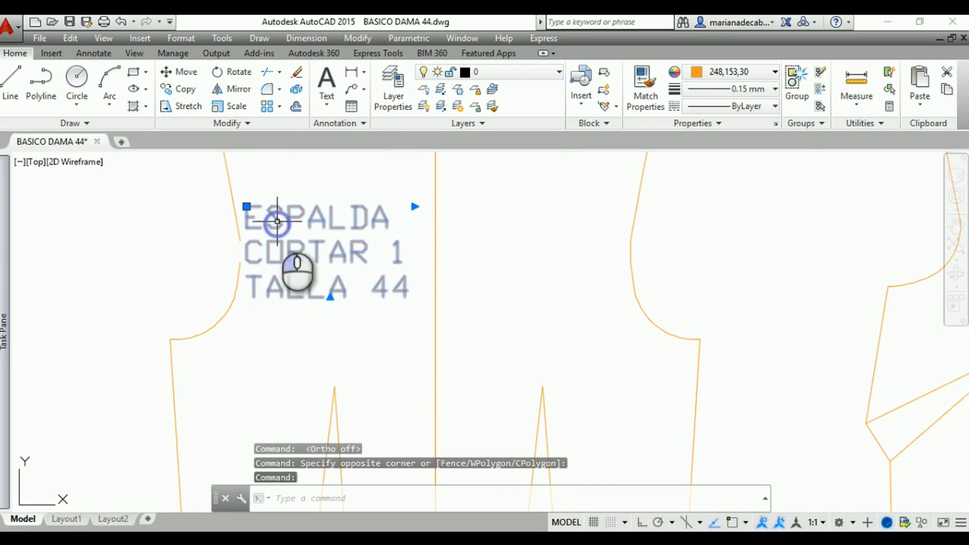
left_click(190, 71)
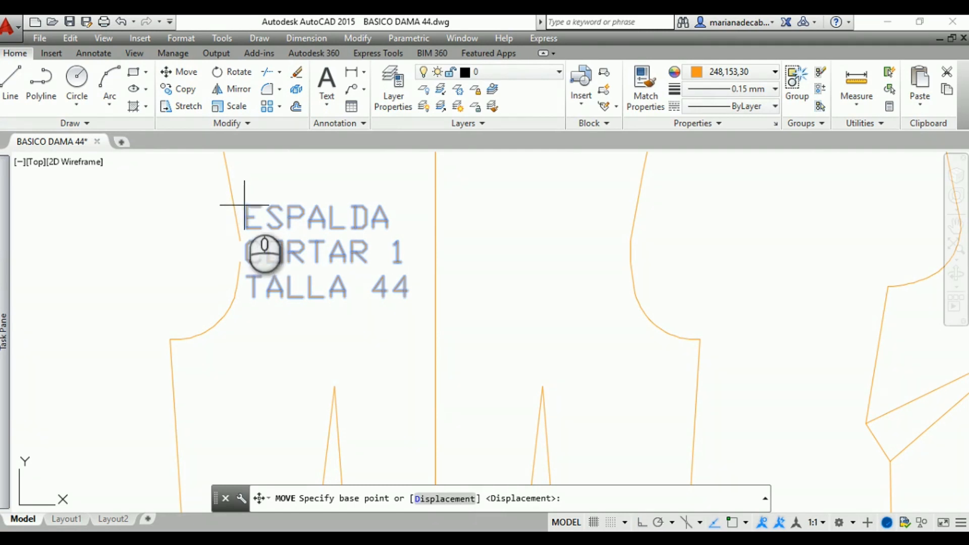
left_click(245, 205)
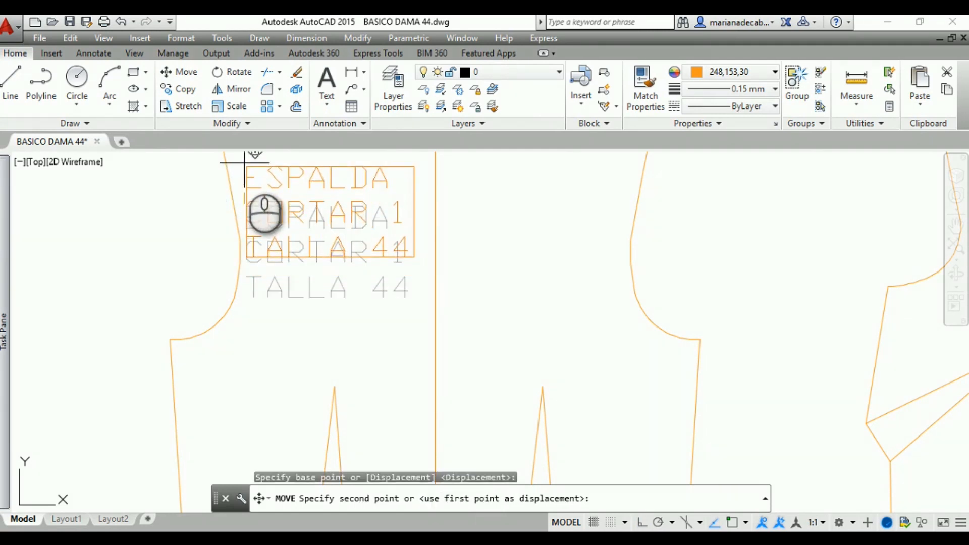
left_click(245, 162)
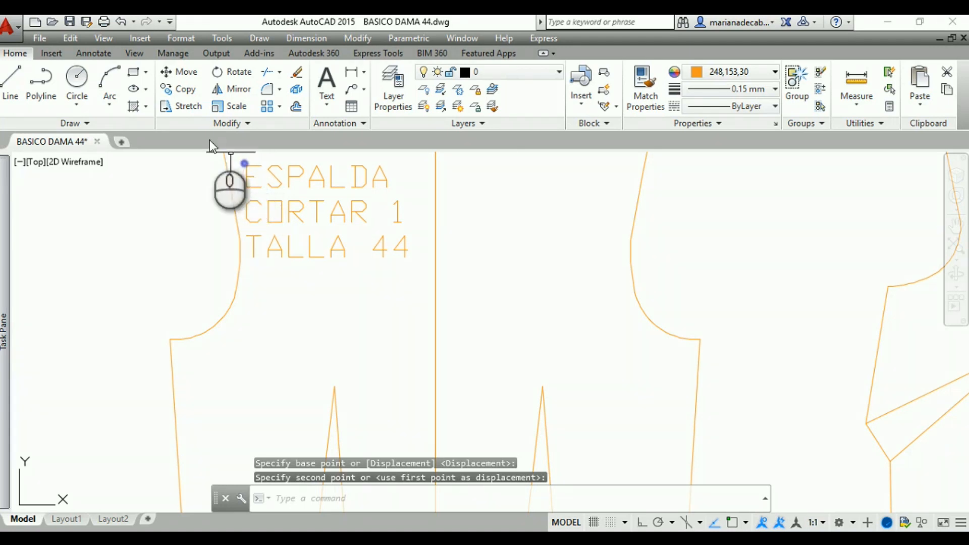
Copy the back label into the left half of the front piece, beside the armhole and above the darts
left_click(247, 176)
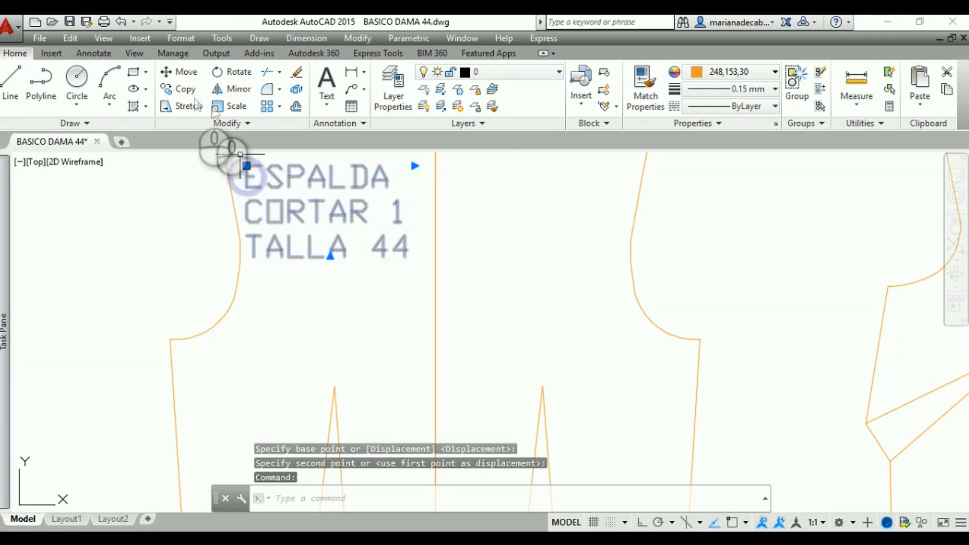
left_click(172, 90)
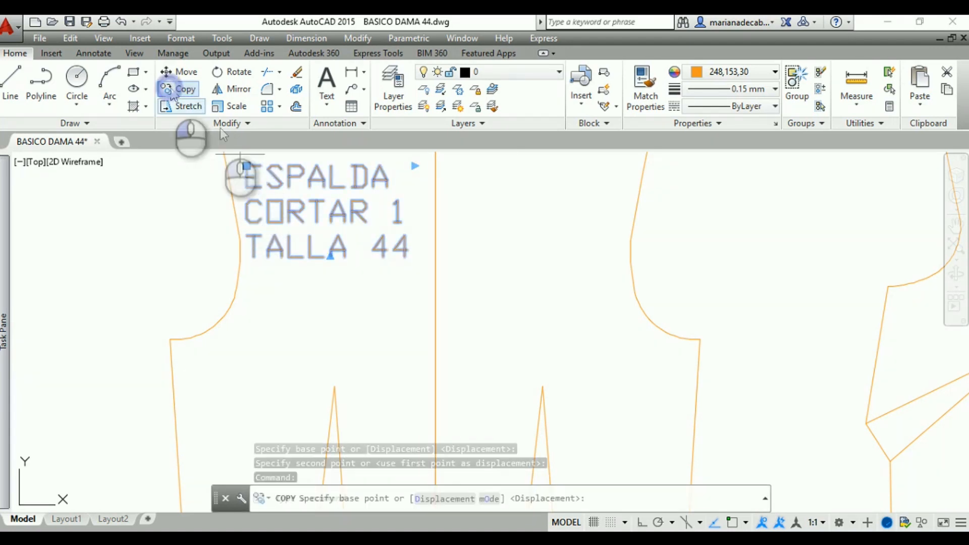
left_click(246, 164)
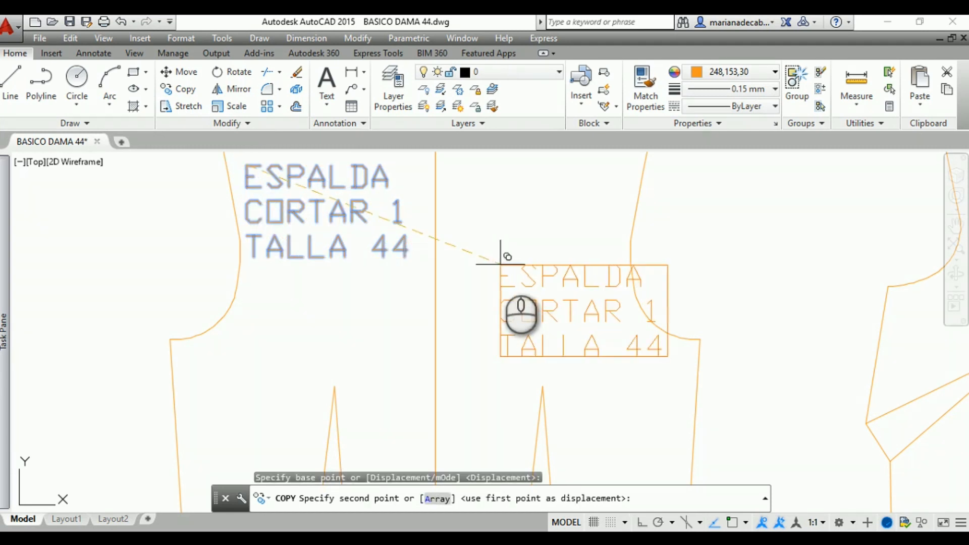
middle_click_drag(502, 264, 0, 264)
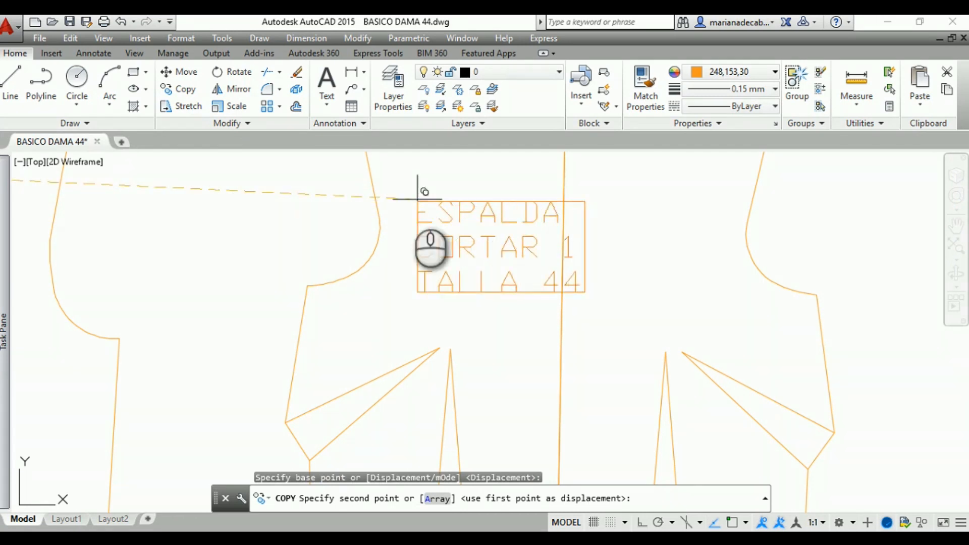
left_click(389, 184)
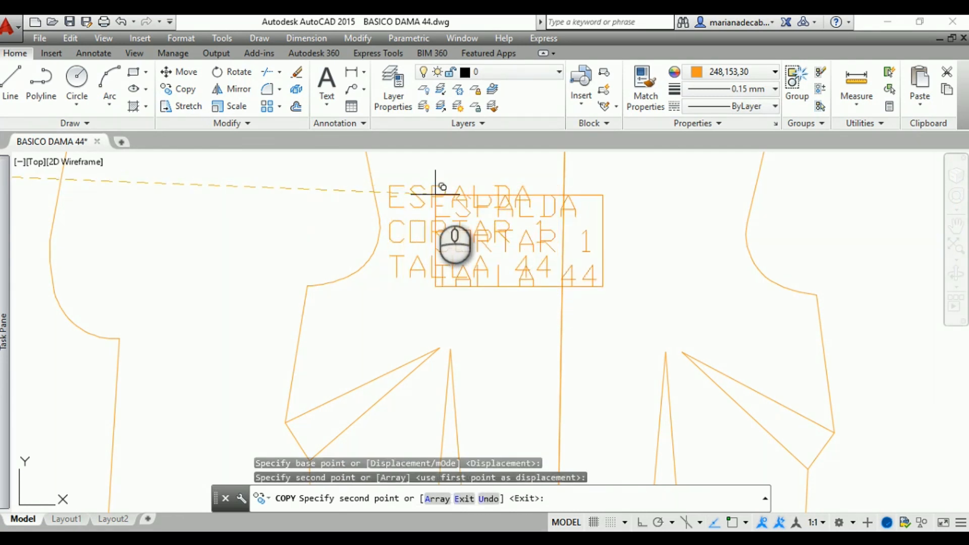
key("Escape")
Change the first line of the copied front-piece label from ESPALDA to DELANTERO, keeping the cut and size lines
left_click(452, 204)
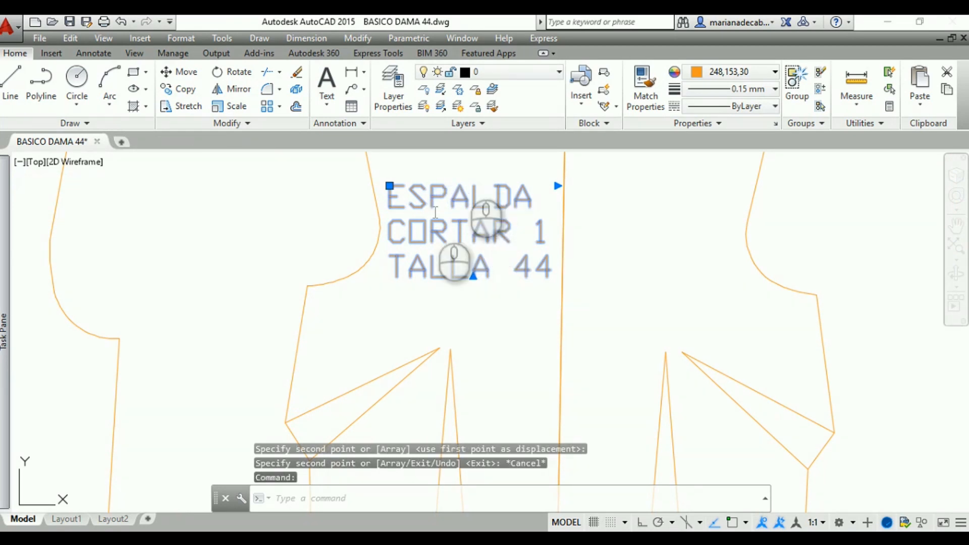
double_click(479, 227)
left_click(468, 192)
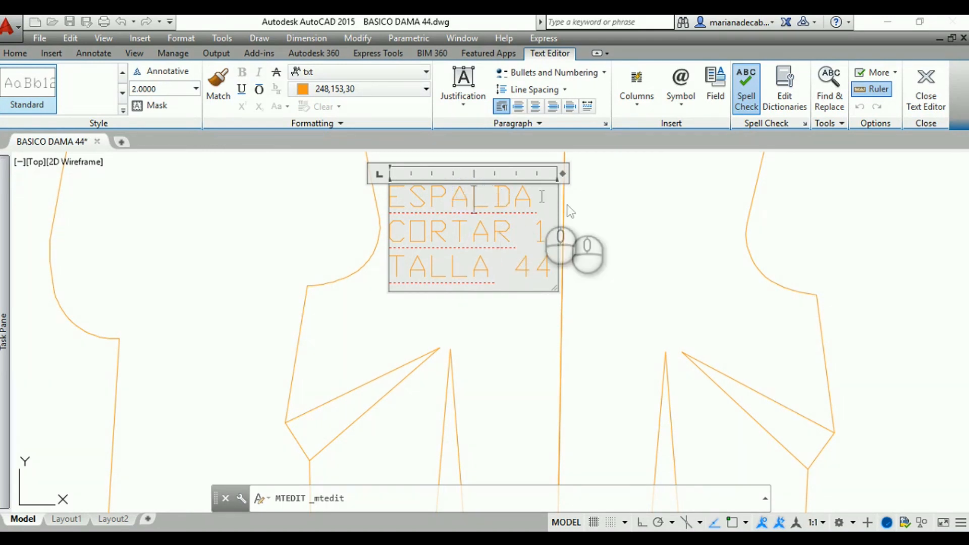
left_click_drag(536, 202, 393, 202)
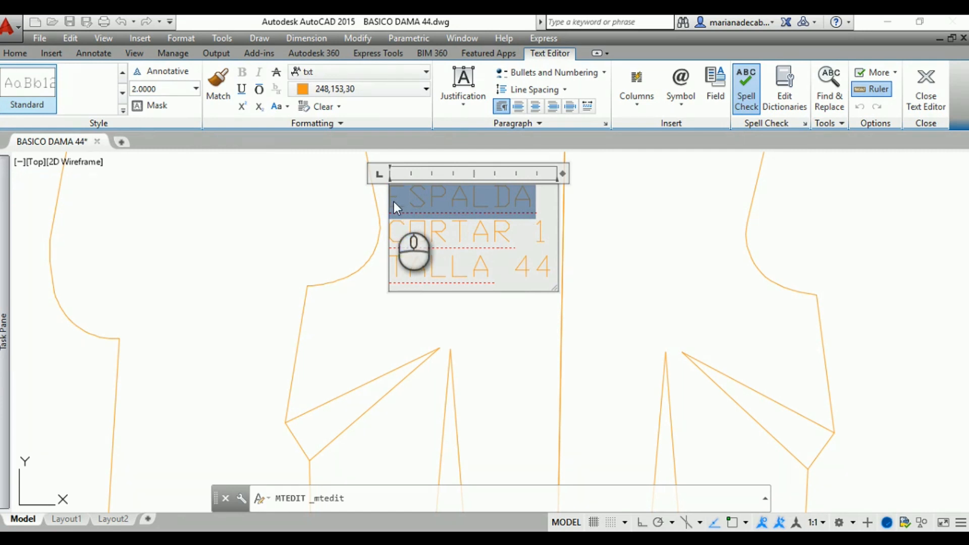
type("DELANTERO")
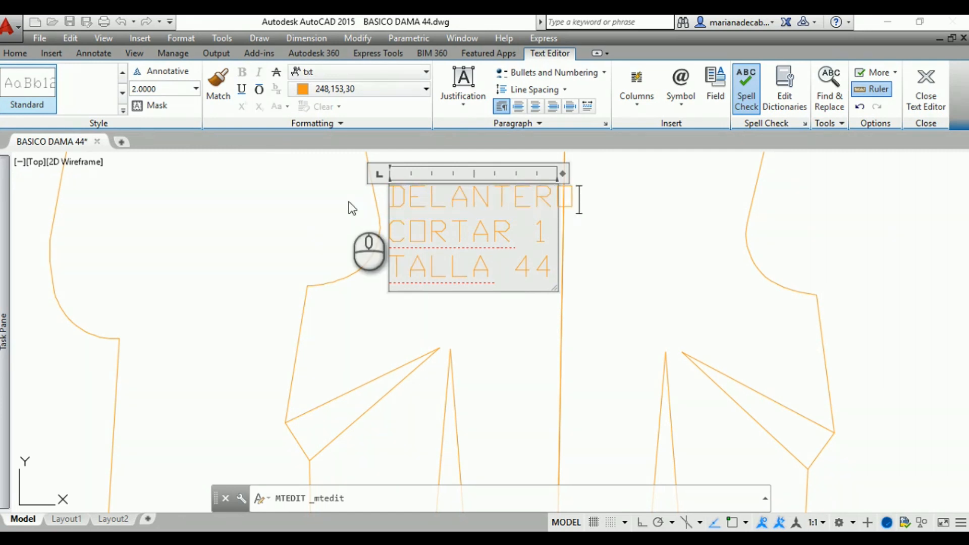
left_click(583, 235)
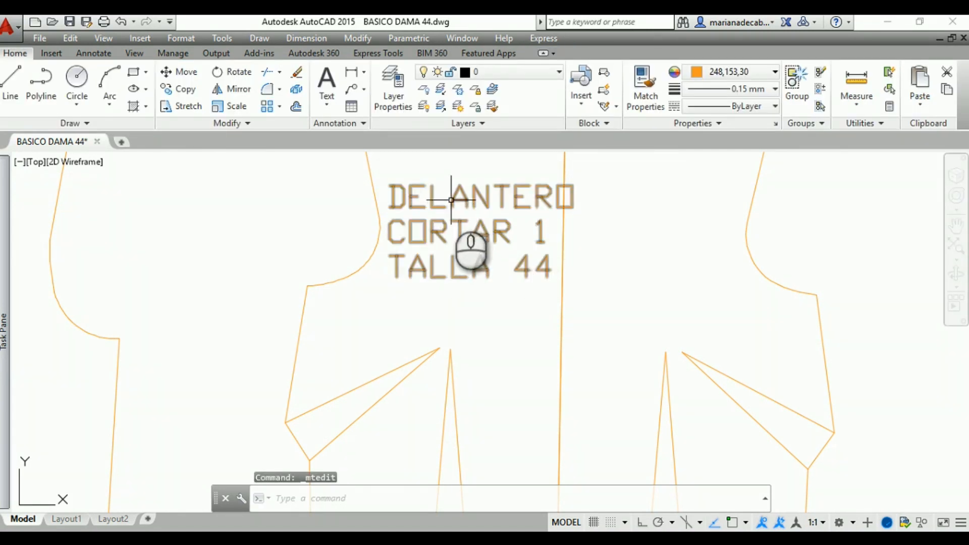
Move the whole front piece with its label toward the back piece, leaving only a narrow gap between their side seams
scroll(460, 201, "down", 5)
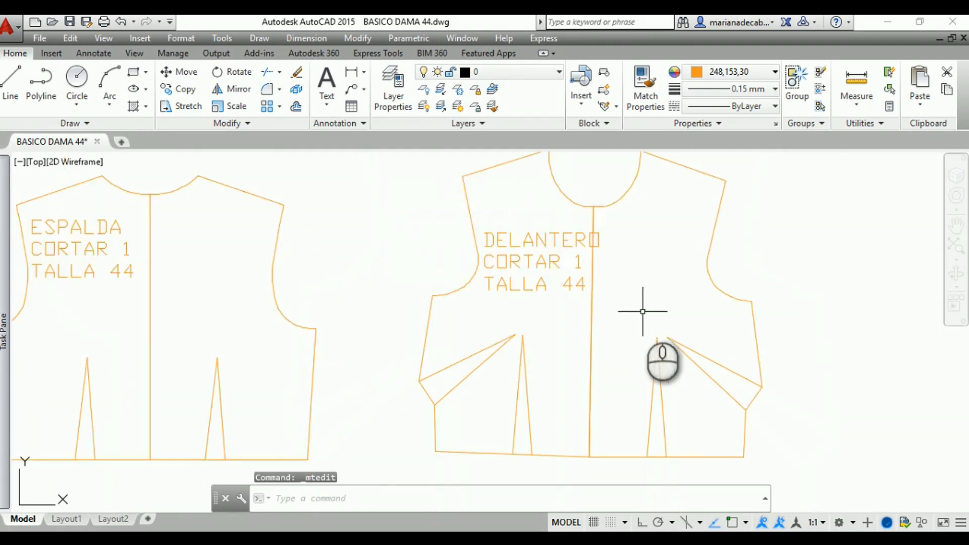
middle_click_drag(473, 297, 493, 310)
left_click(765, 441)
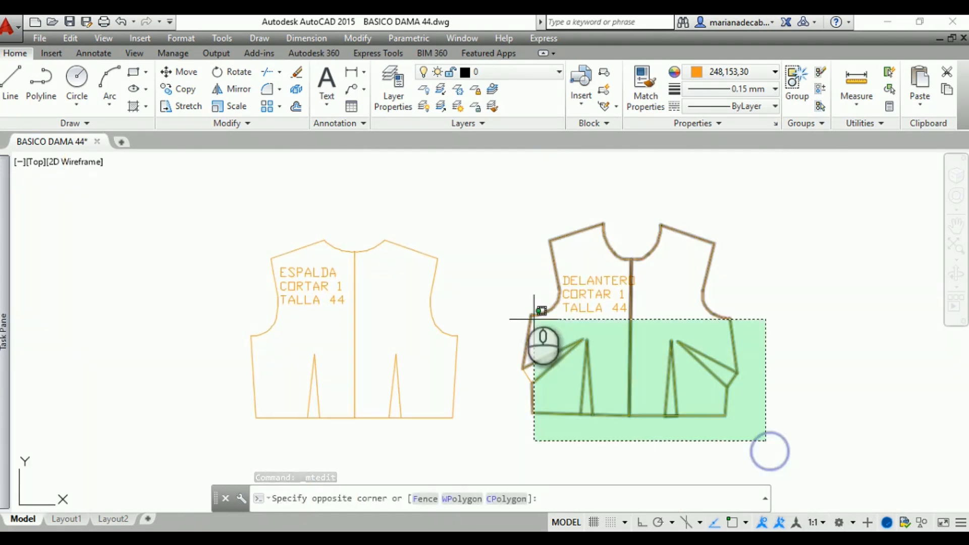
left_click(494, 202)
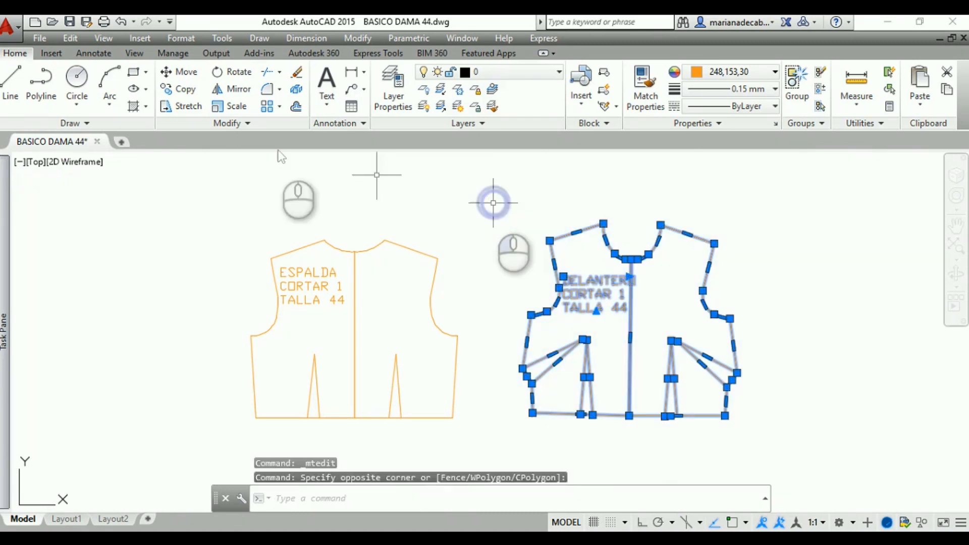
left_click(179, 72)
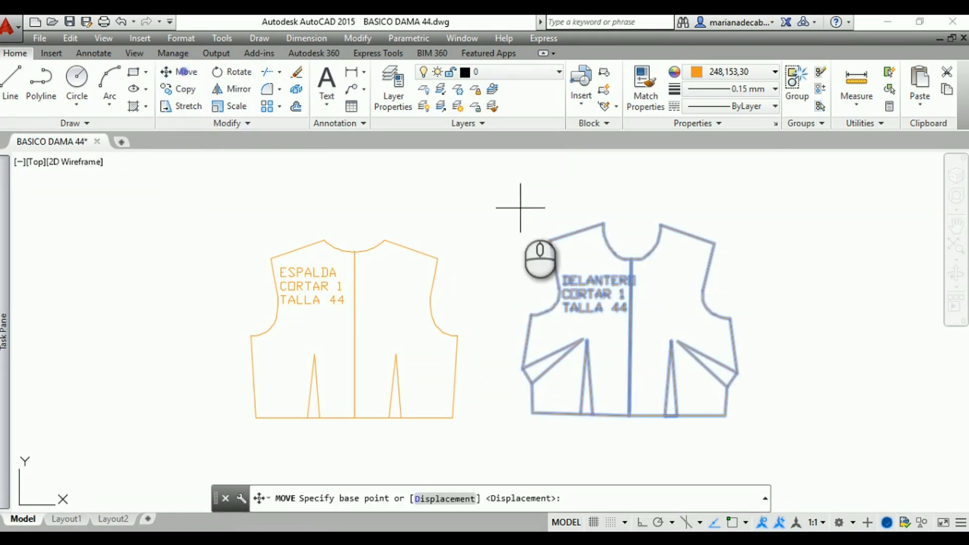
left_click(553, 241)
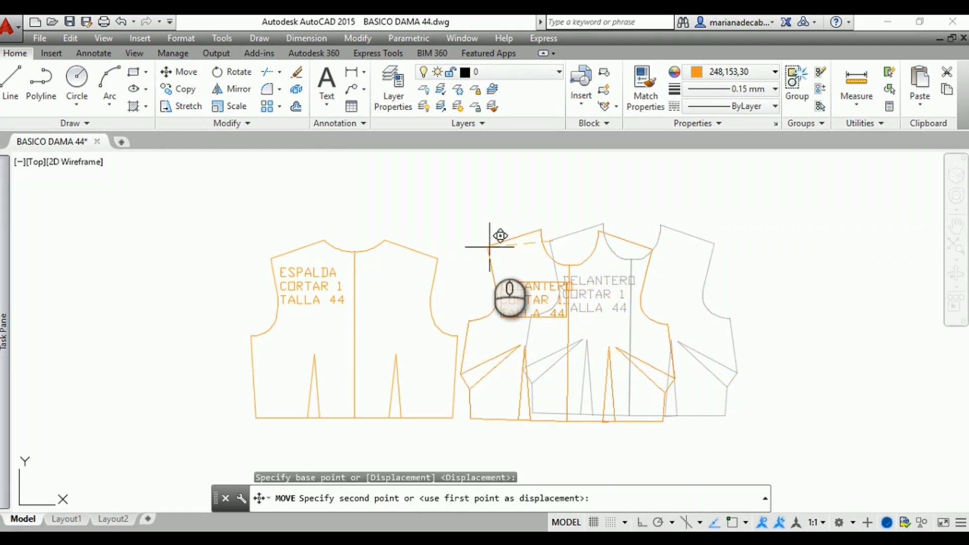
left_click(492, 244)
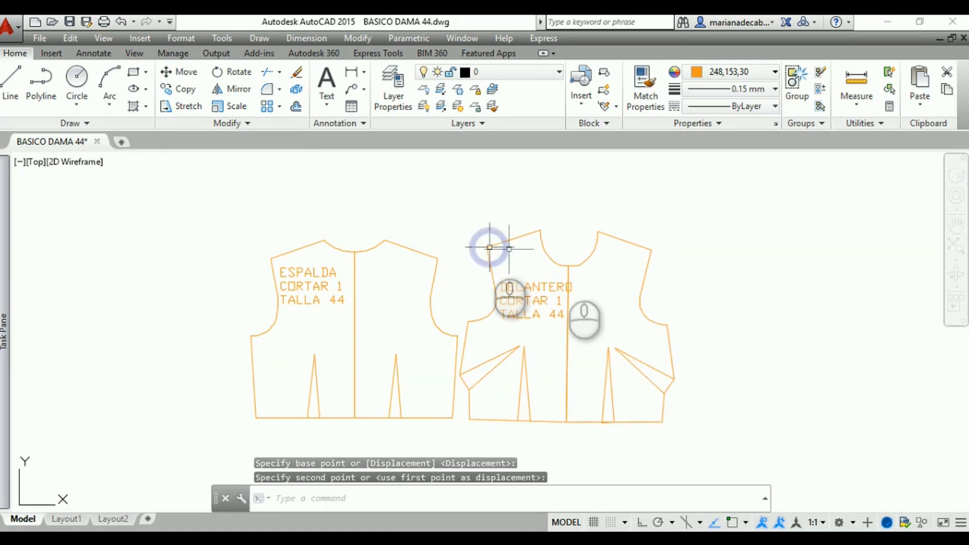
Save the drawing with both labelled bodice pieces under its current file name
scroll(726, 367, "down", 2)
mouse_move(726, 367)
middle_mouse_down()
mouse_move(684, 342)
mouse_move(569, 352)
middle_mouse_up()
scroll(419, 281, "up", 2)
middle_click_drag(392, 261, 442, 242)
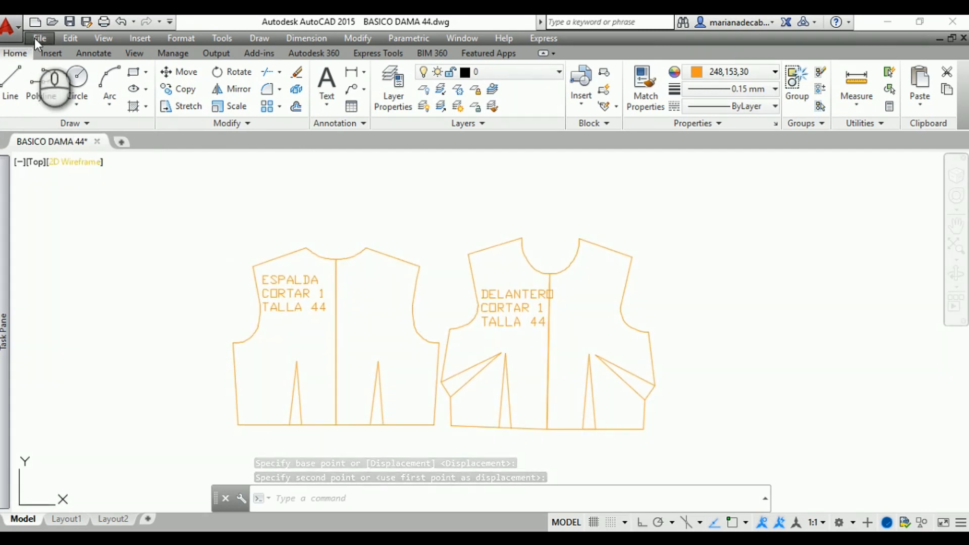
left_click(70, 22)
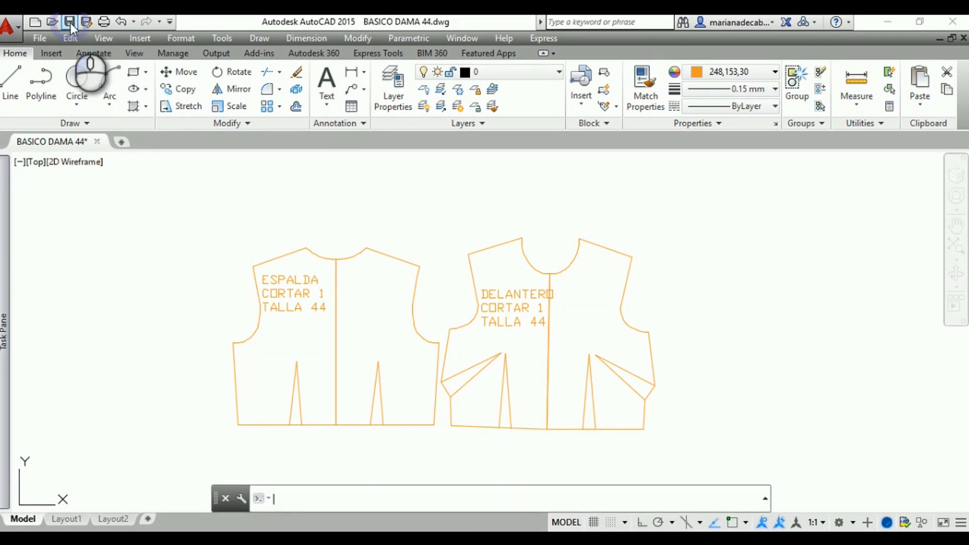